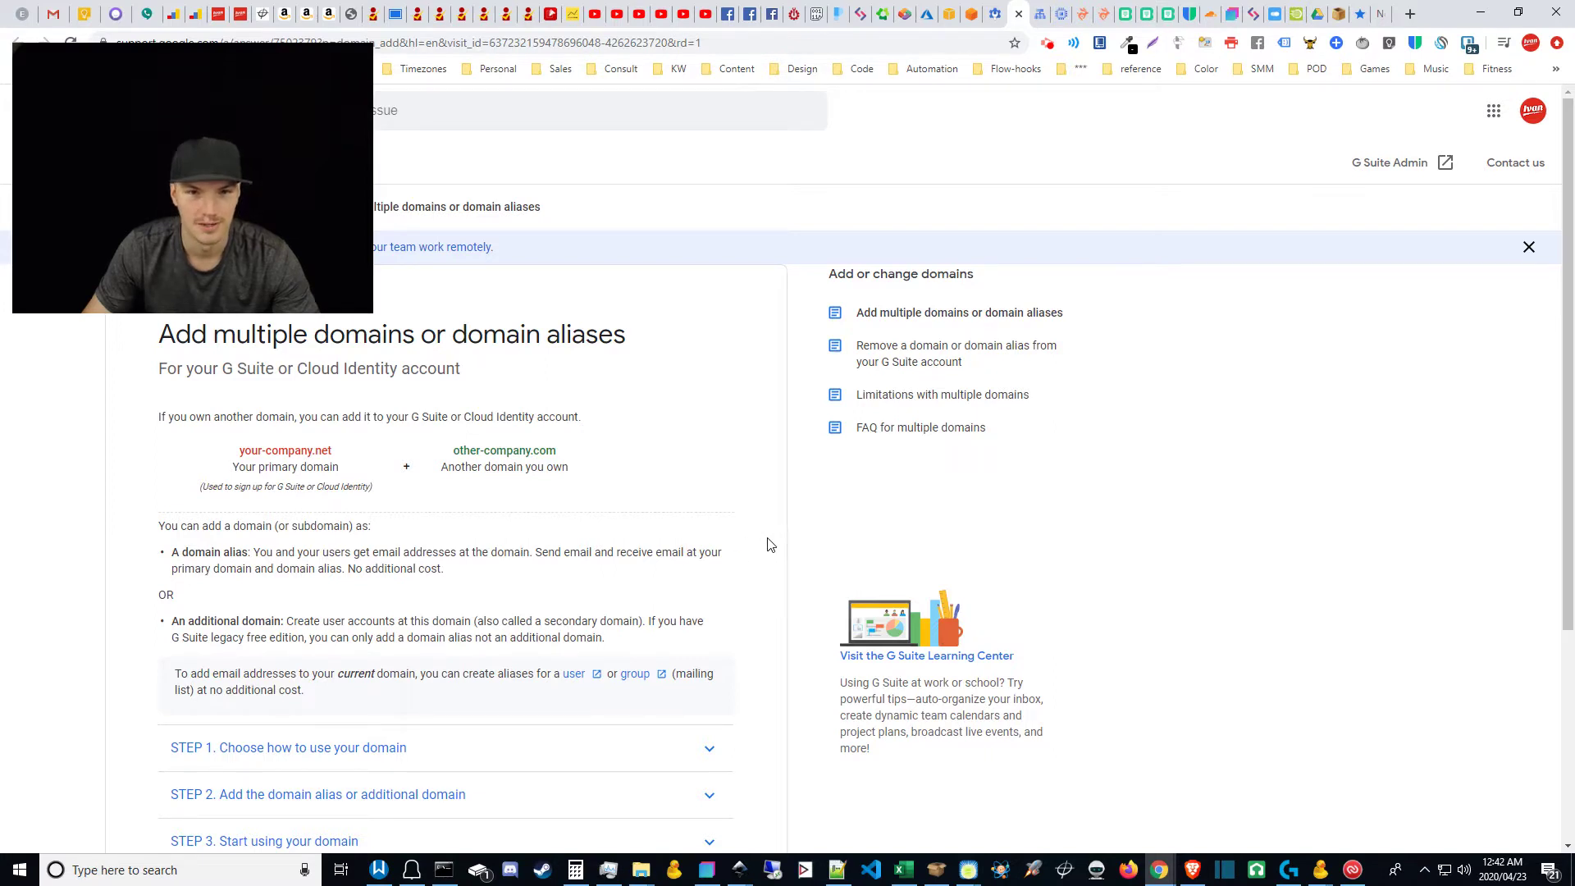
Step: Highlight 'No additional cost.' in the domain alias help article, then return to the Manage domains list
click(999, 9)
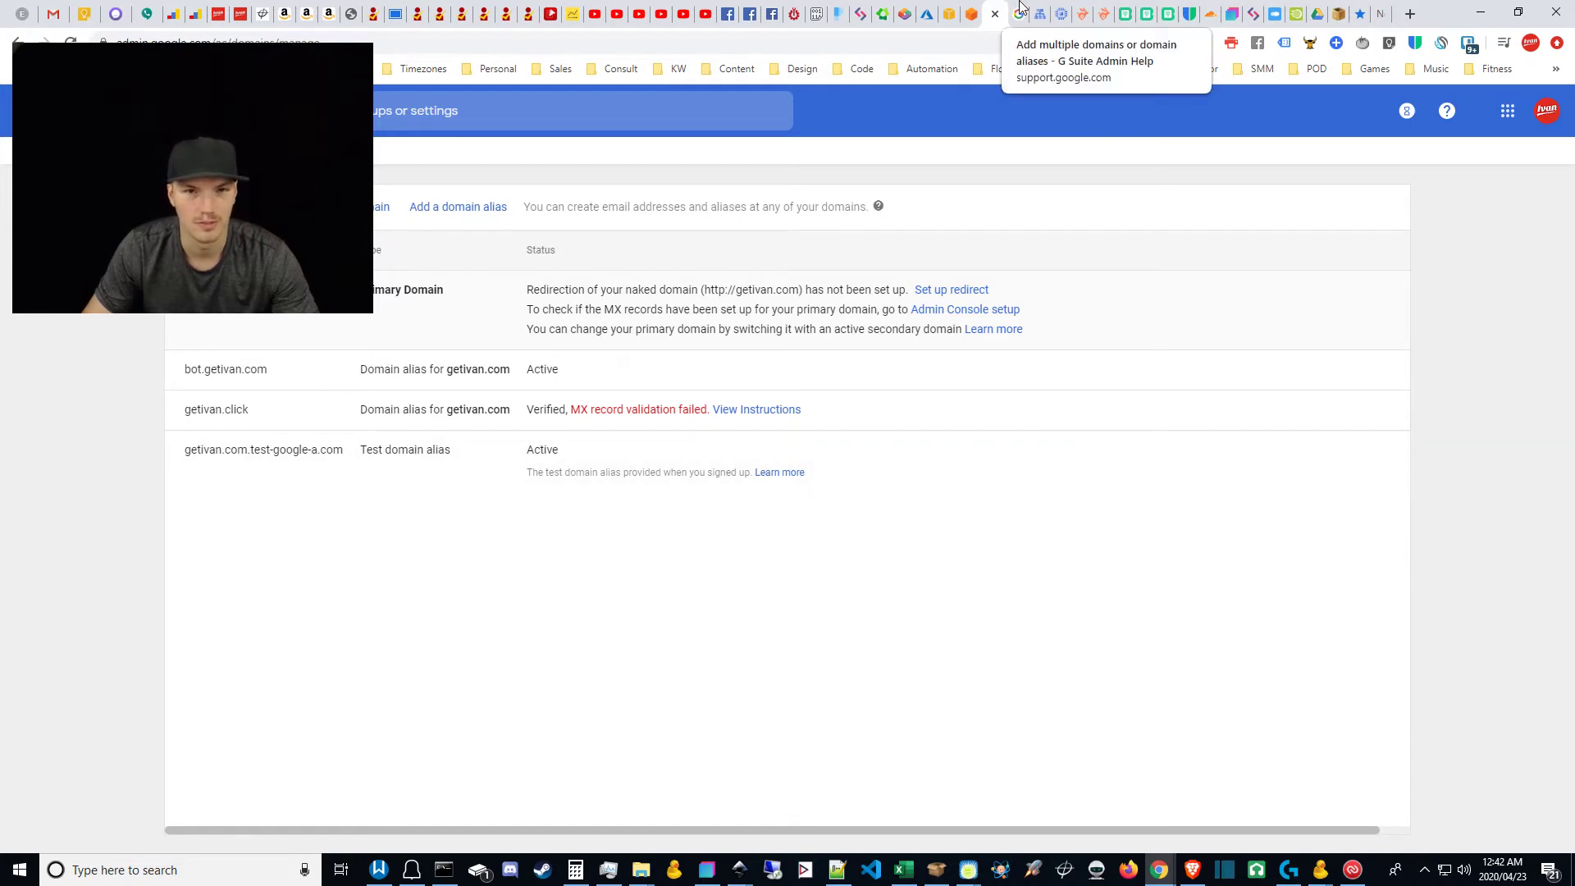
click(1021, 9)
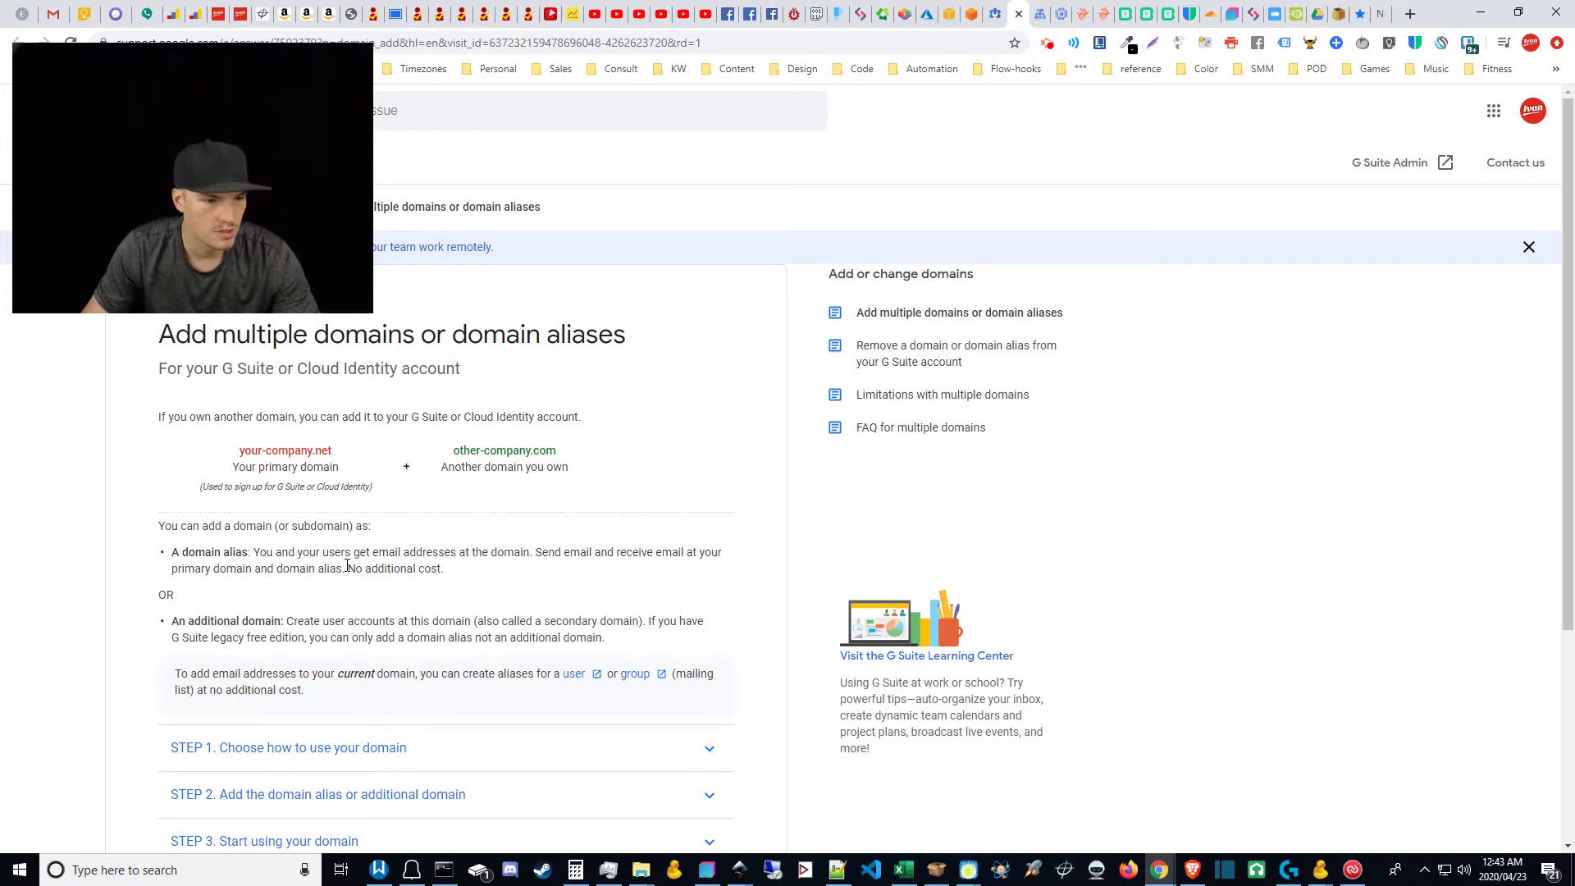
drag(348, 567, 469, 575)
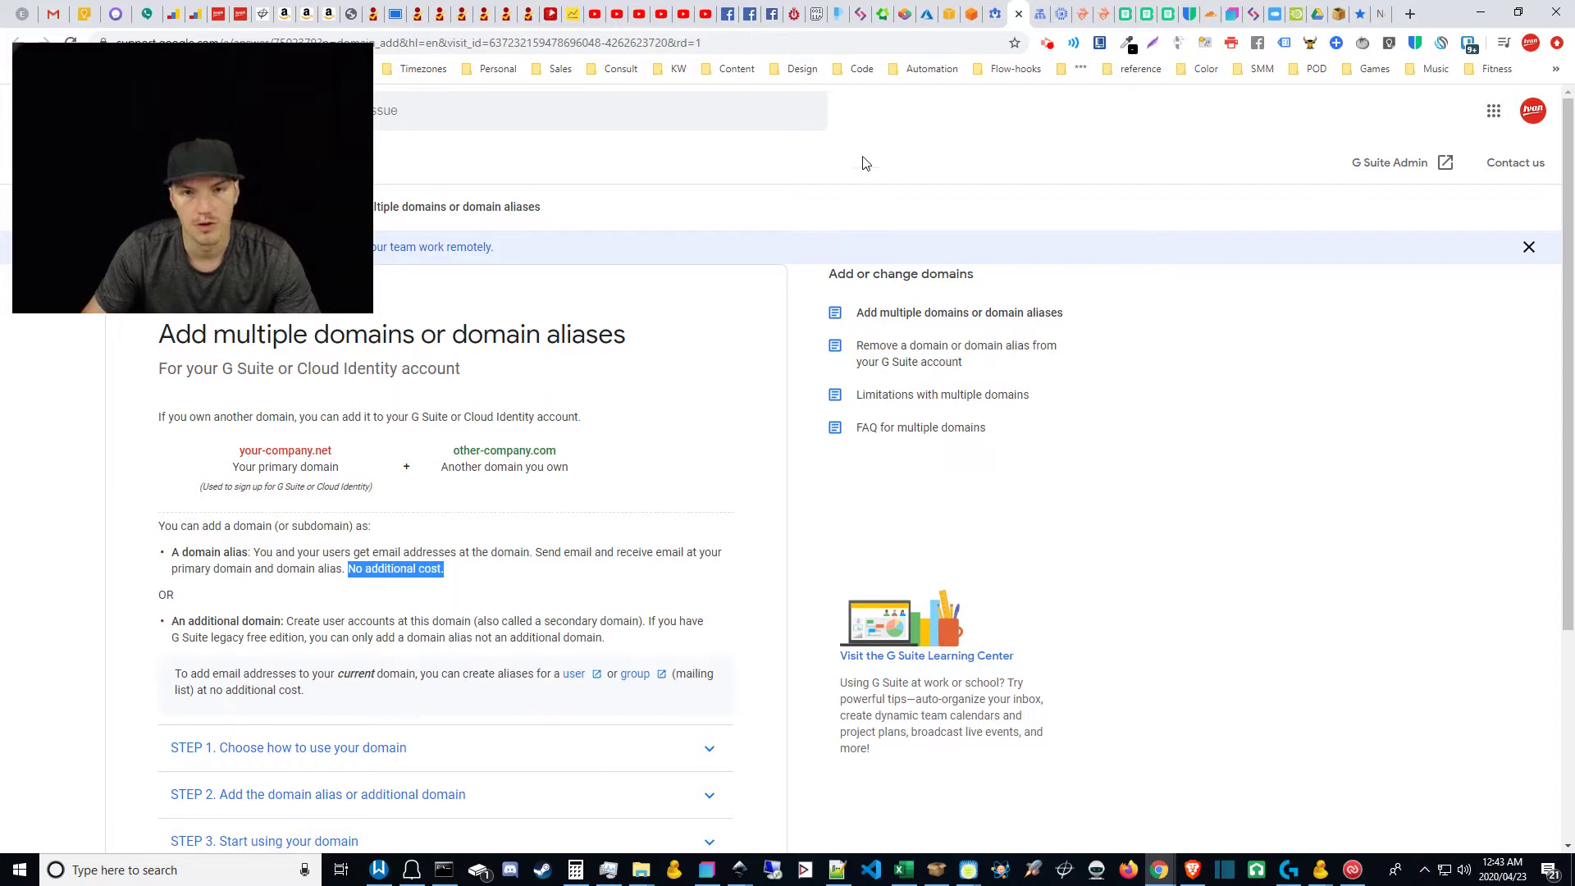
click(995, 7)
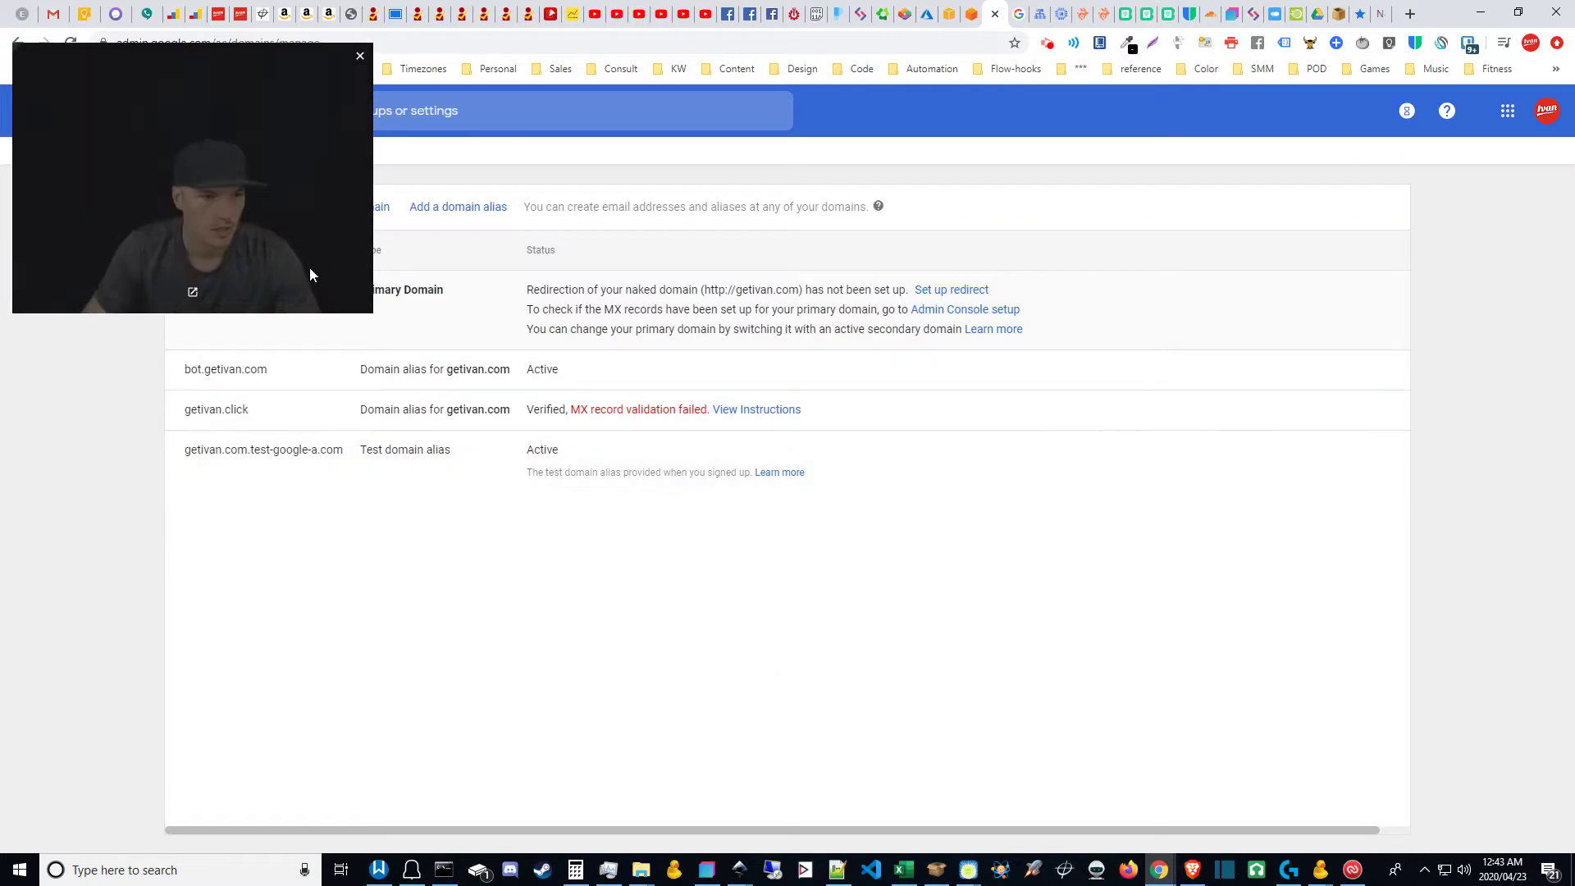
drag(309, 267, 284, 754)
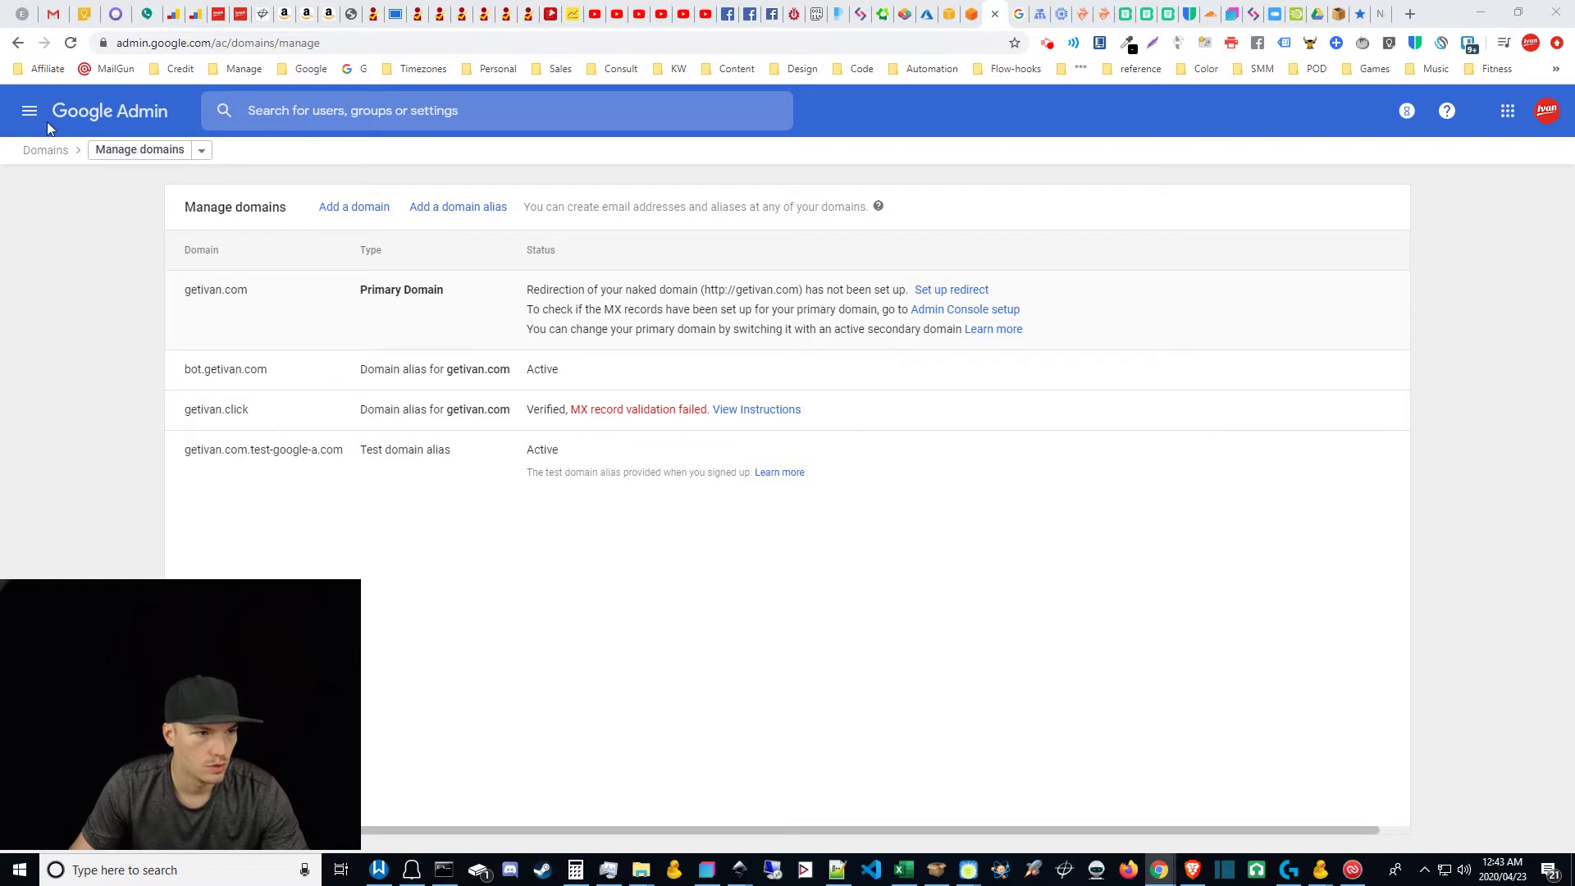
Step: Go from the Admin Console home to Domains > Manage domains
click(104, 118)
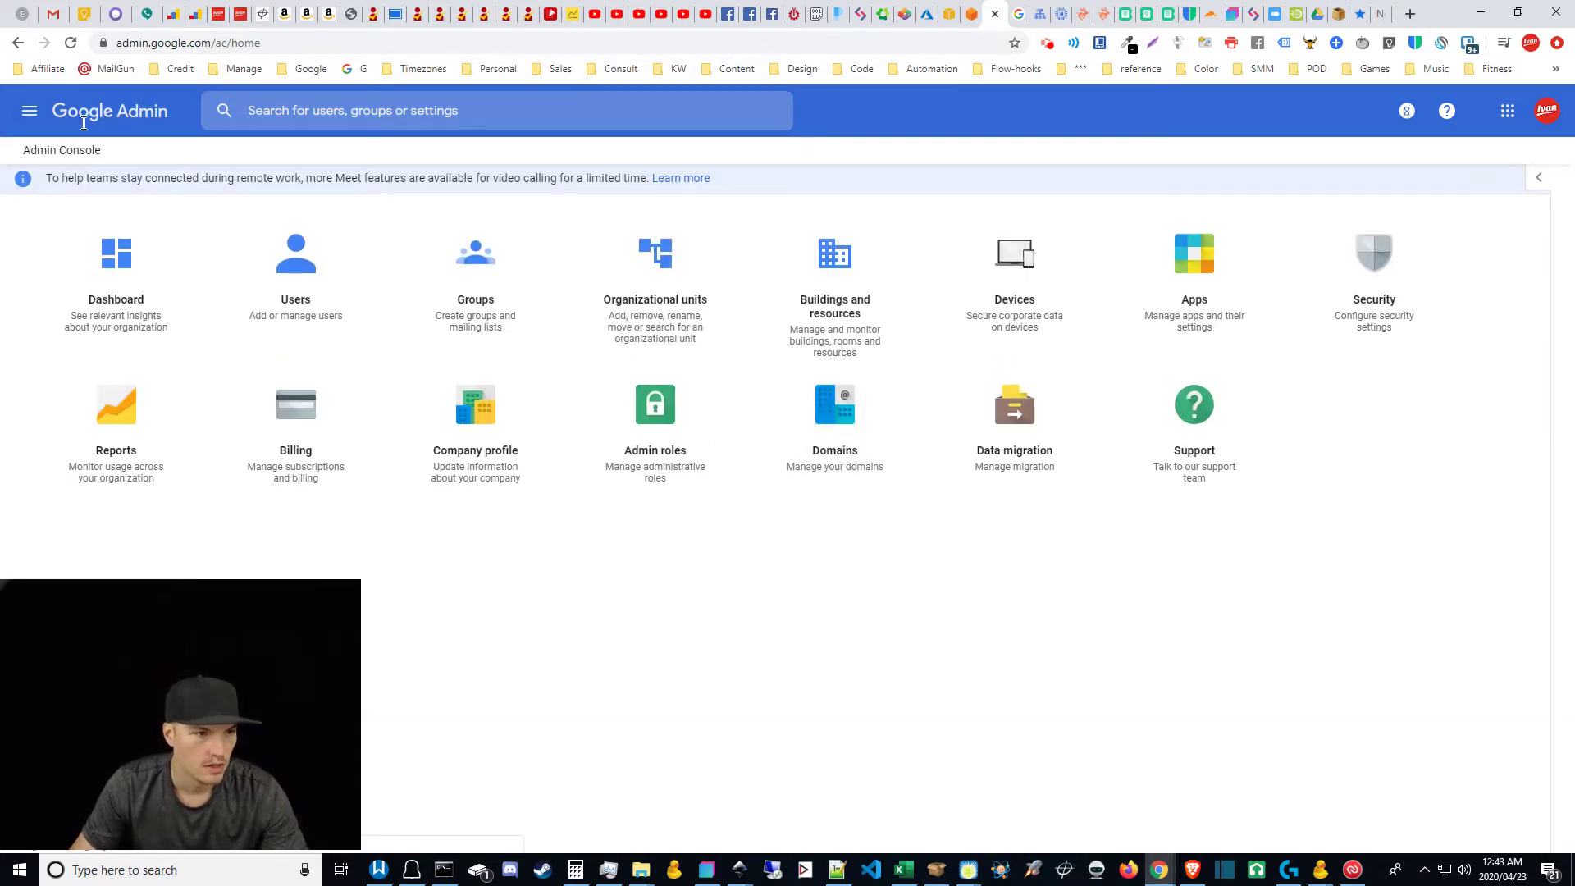
click(836, 433)
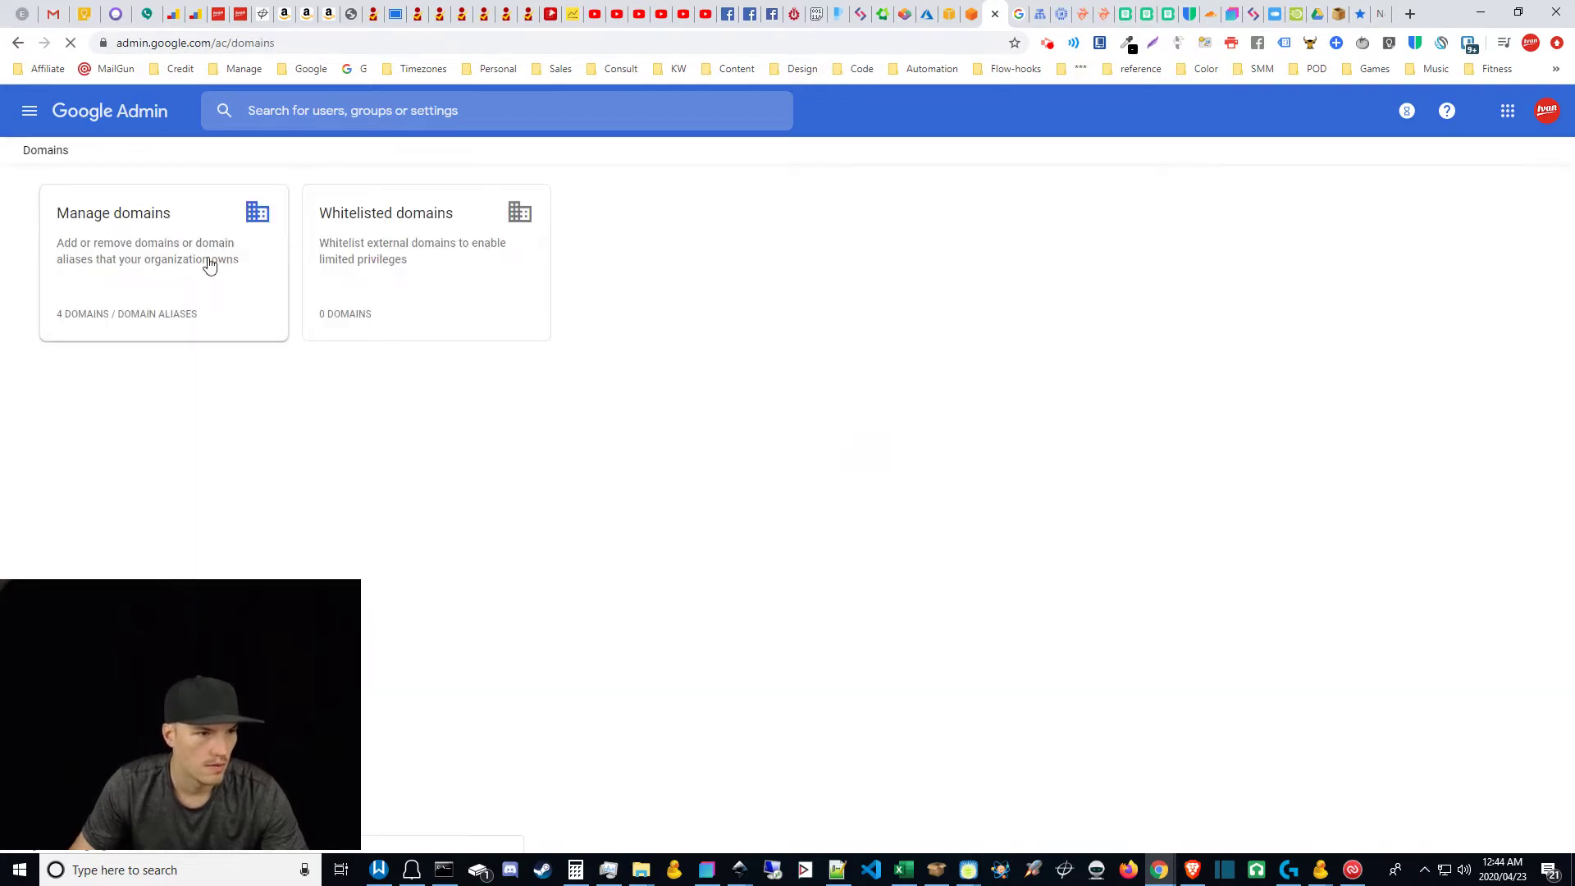
click(107, 220)
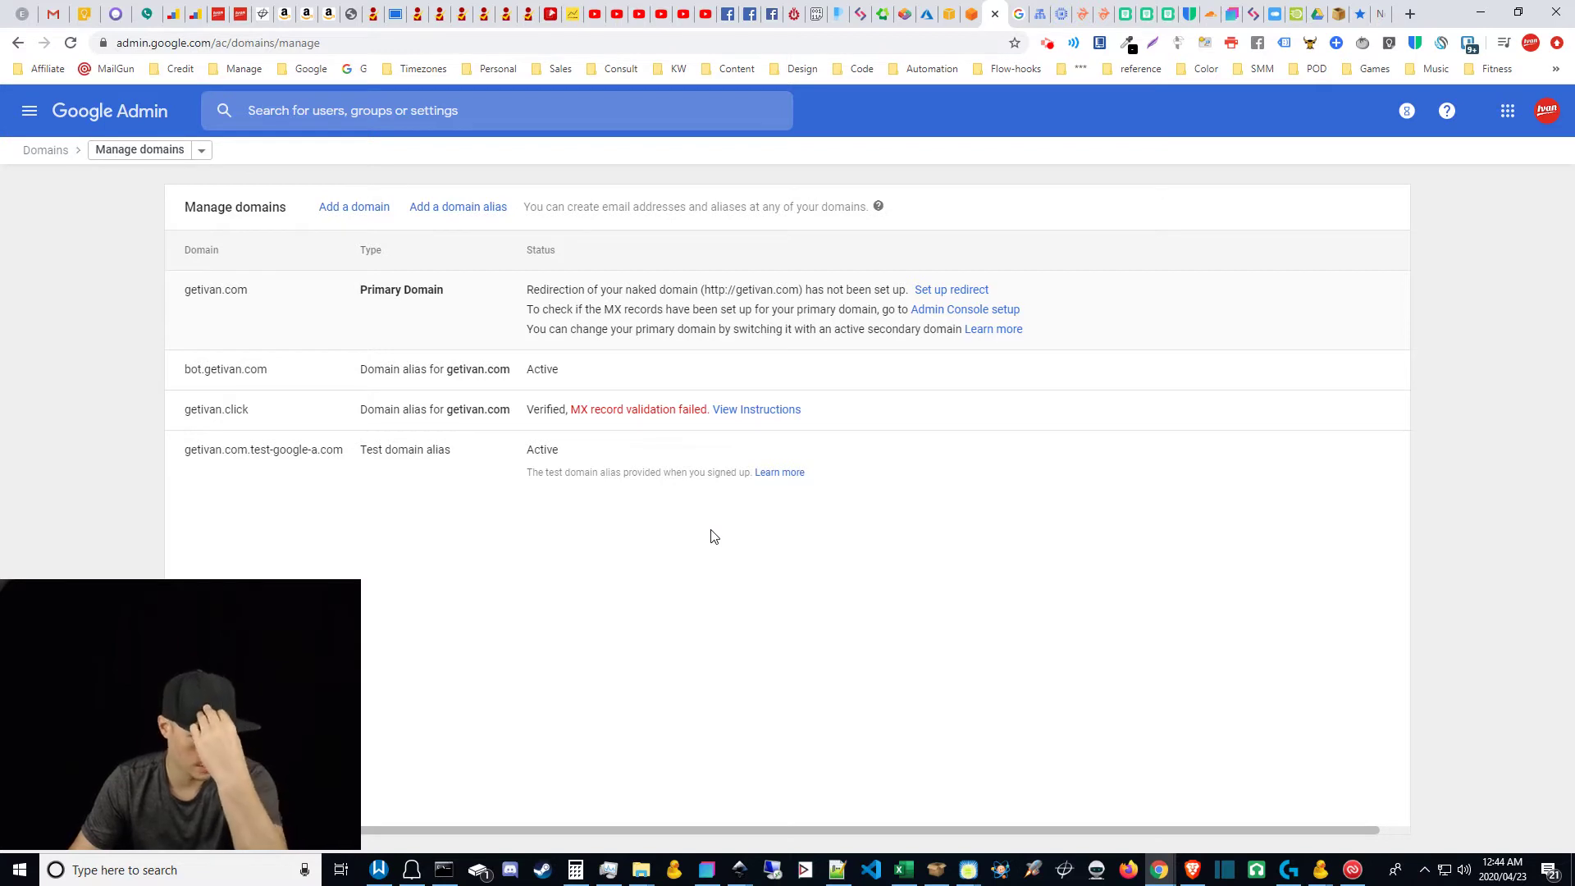
Step: Add test.getivan.com as a domain alias and continue to domain ownership verification
click(459, 215)
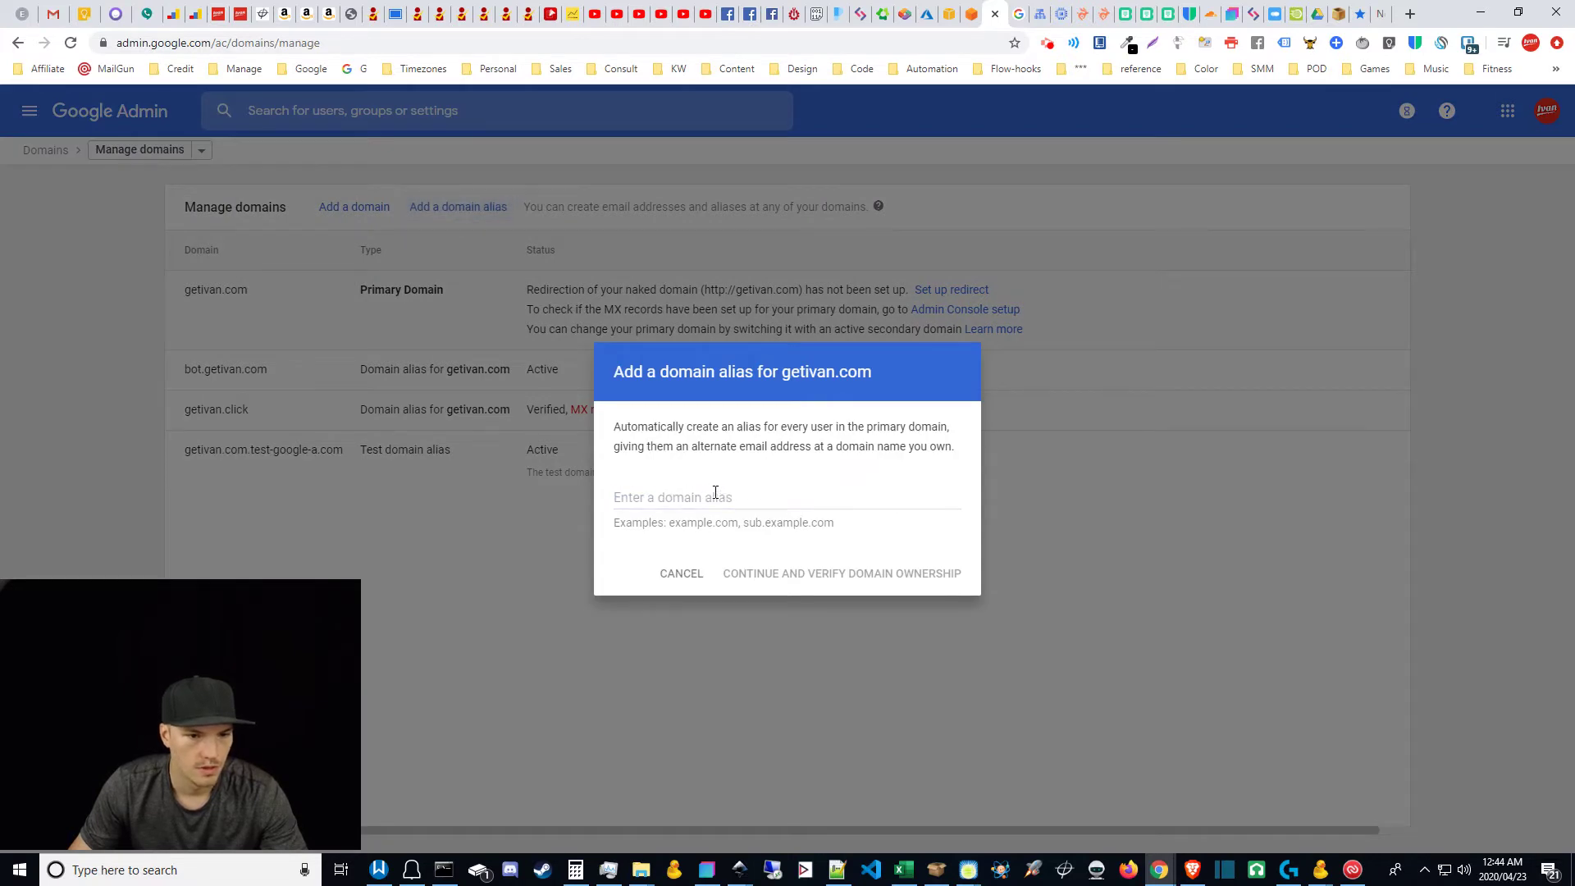
click(715, 495)
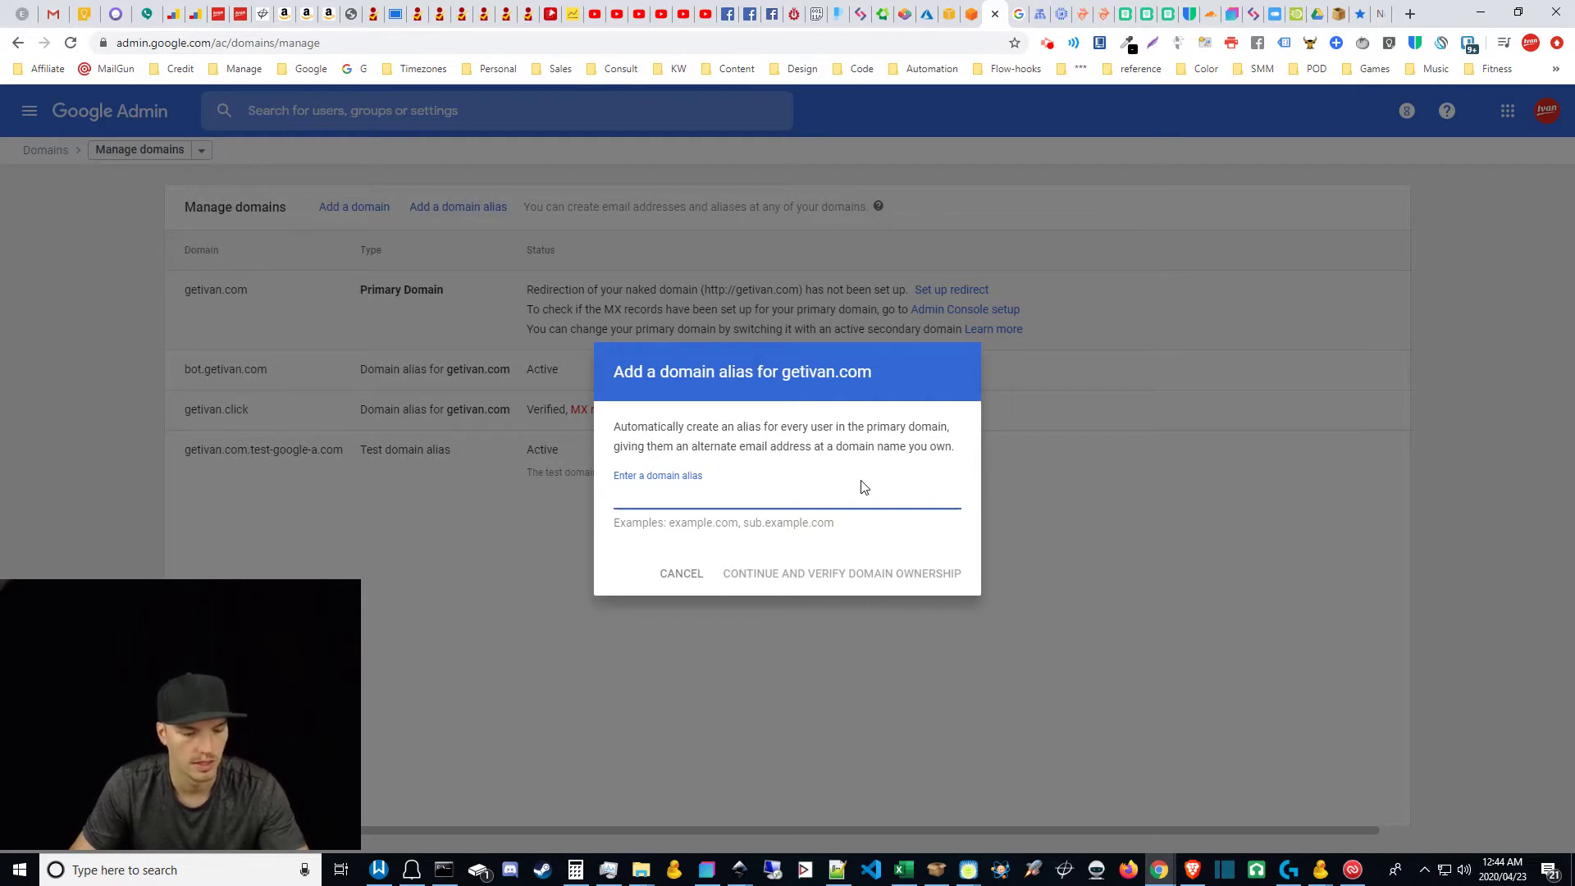
text(test)
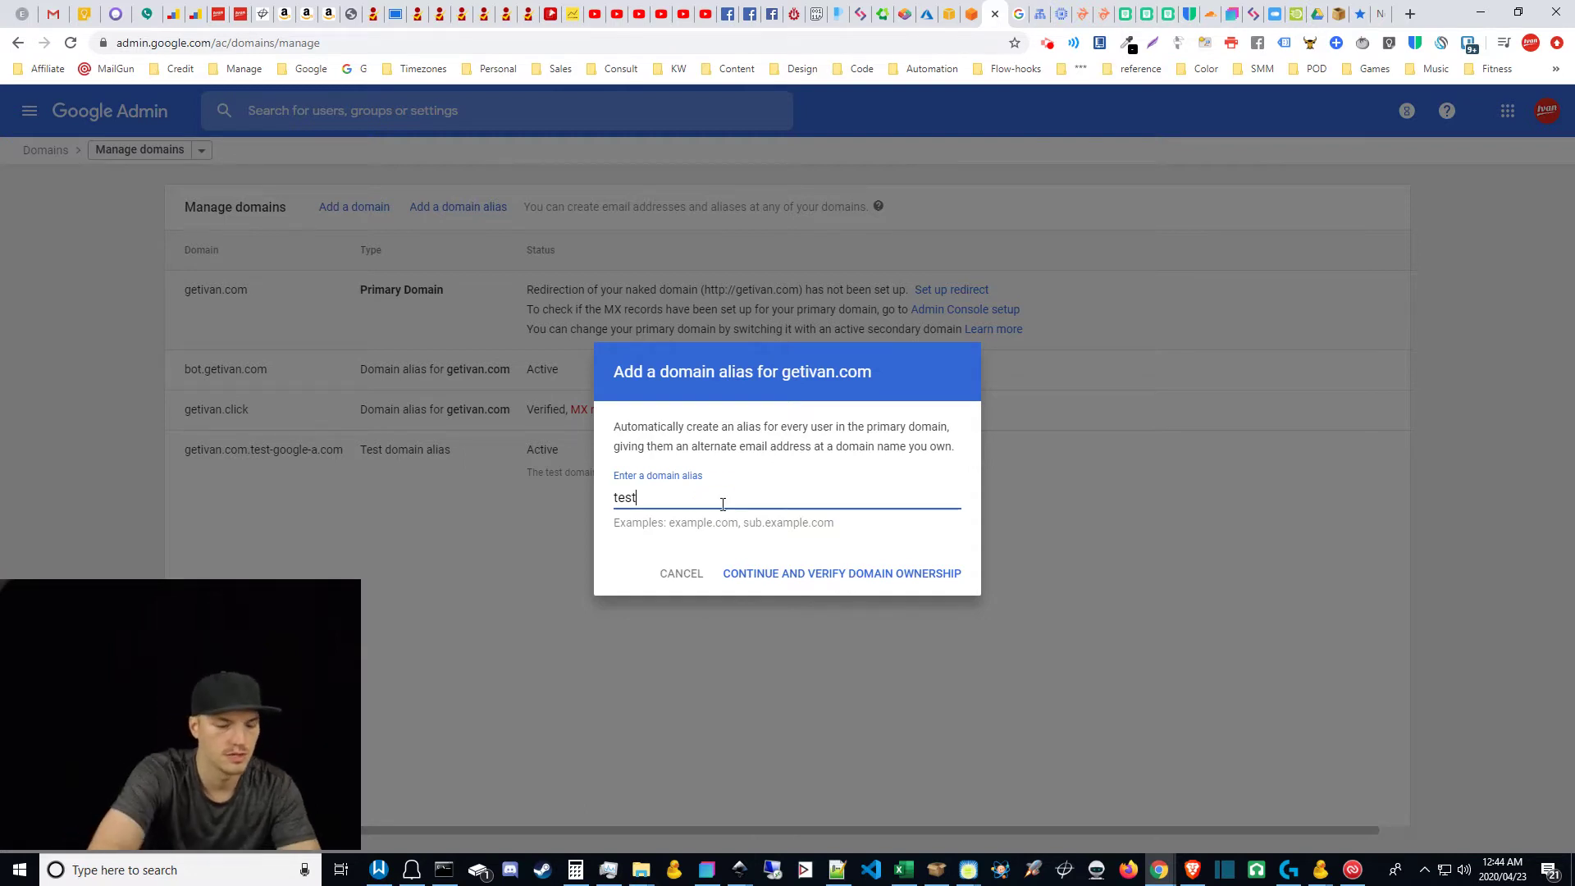
text(.getivan.com)
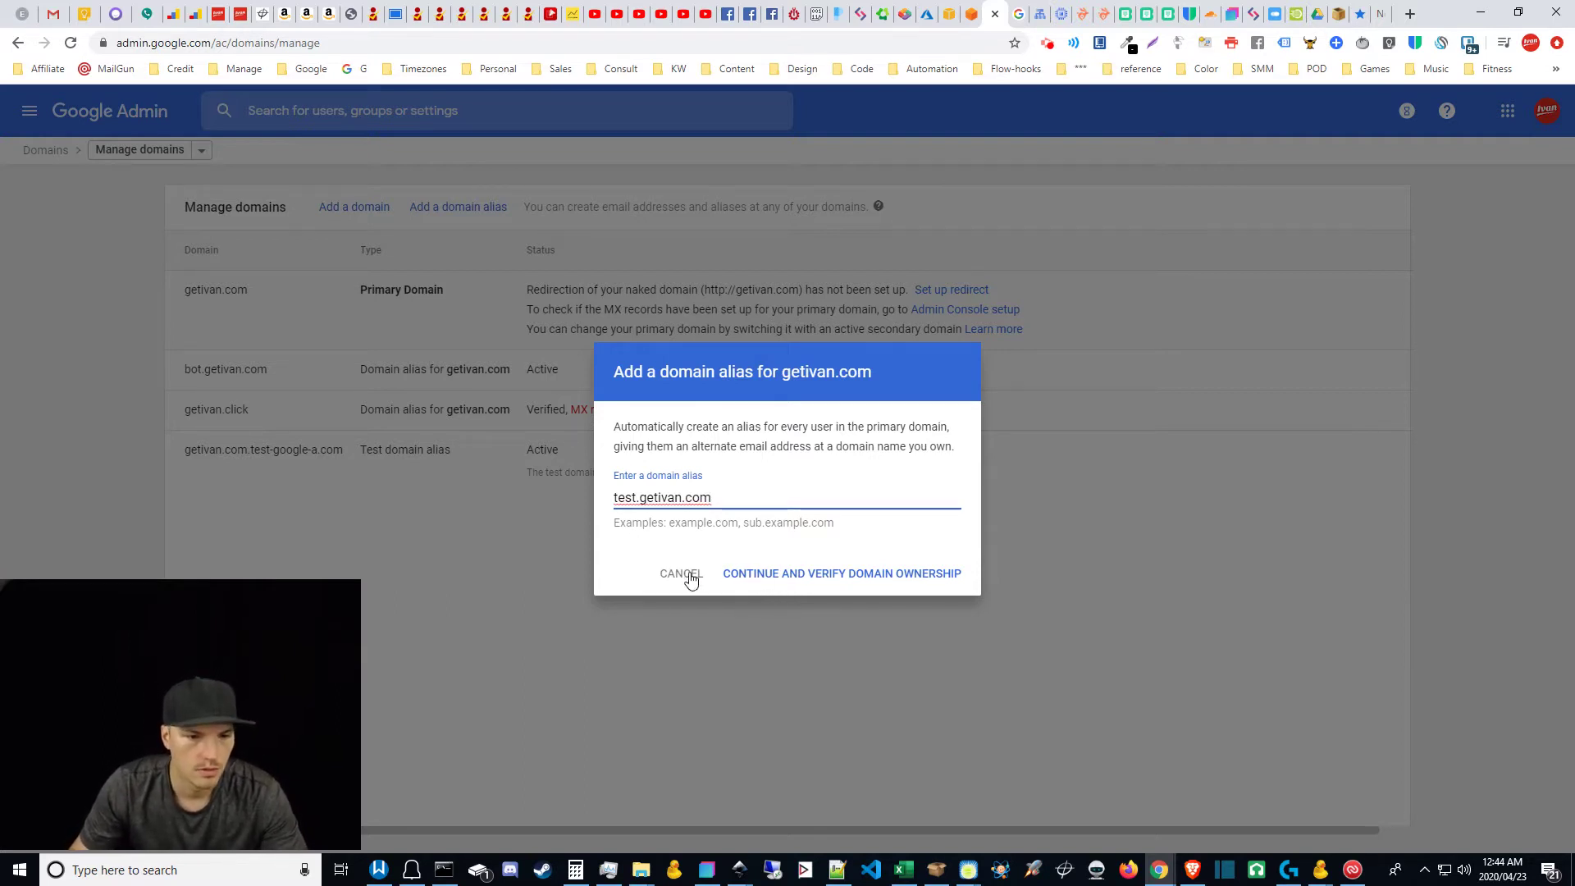
click(837, 573)
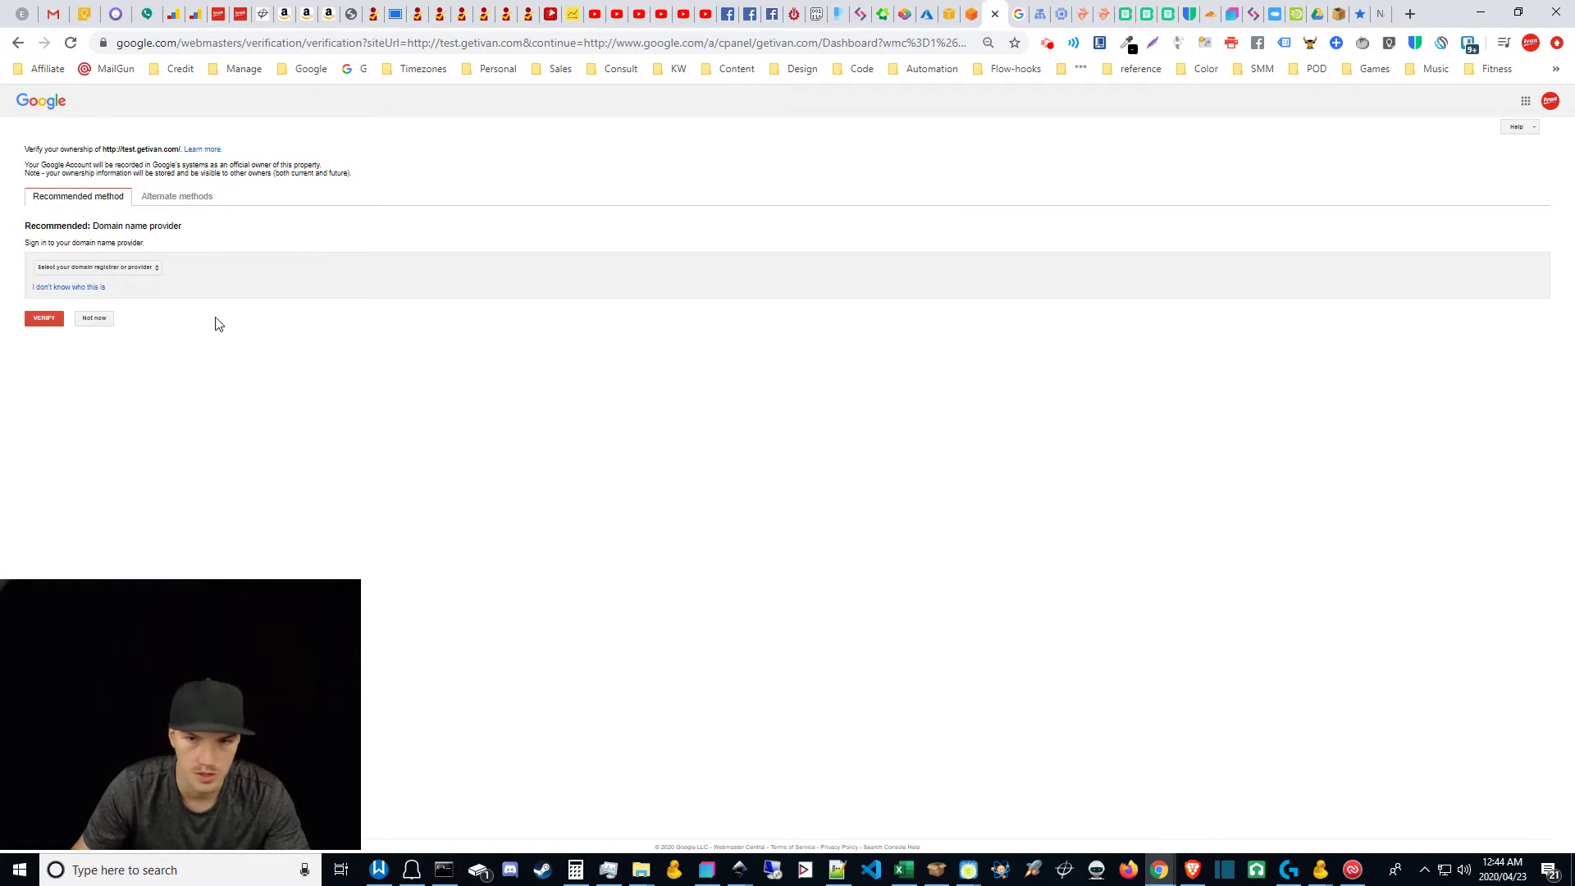
Step: Review the alternate verification methods, then return to the recommended domain-provider method
click(1020, 11)
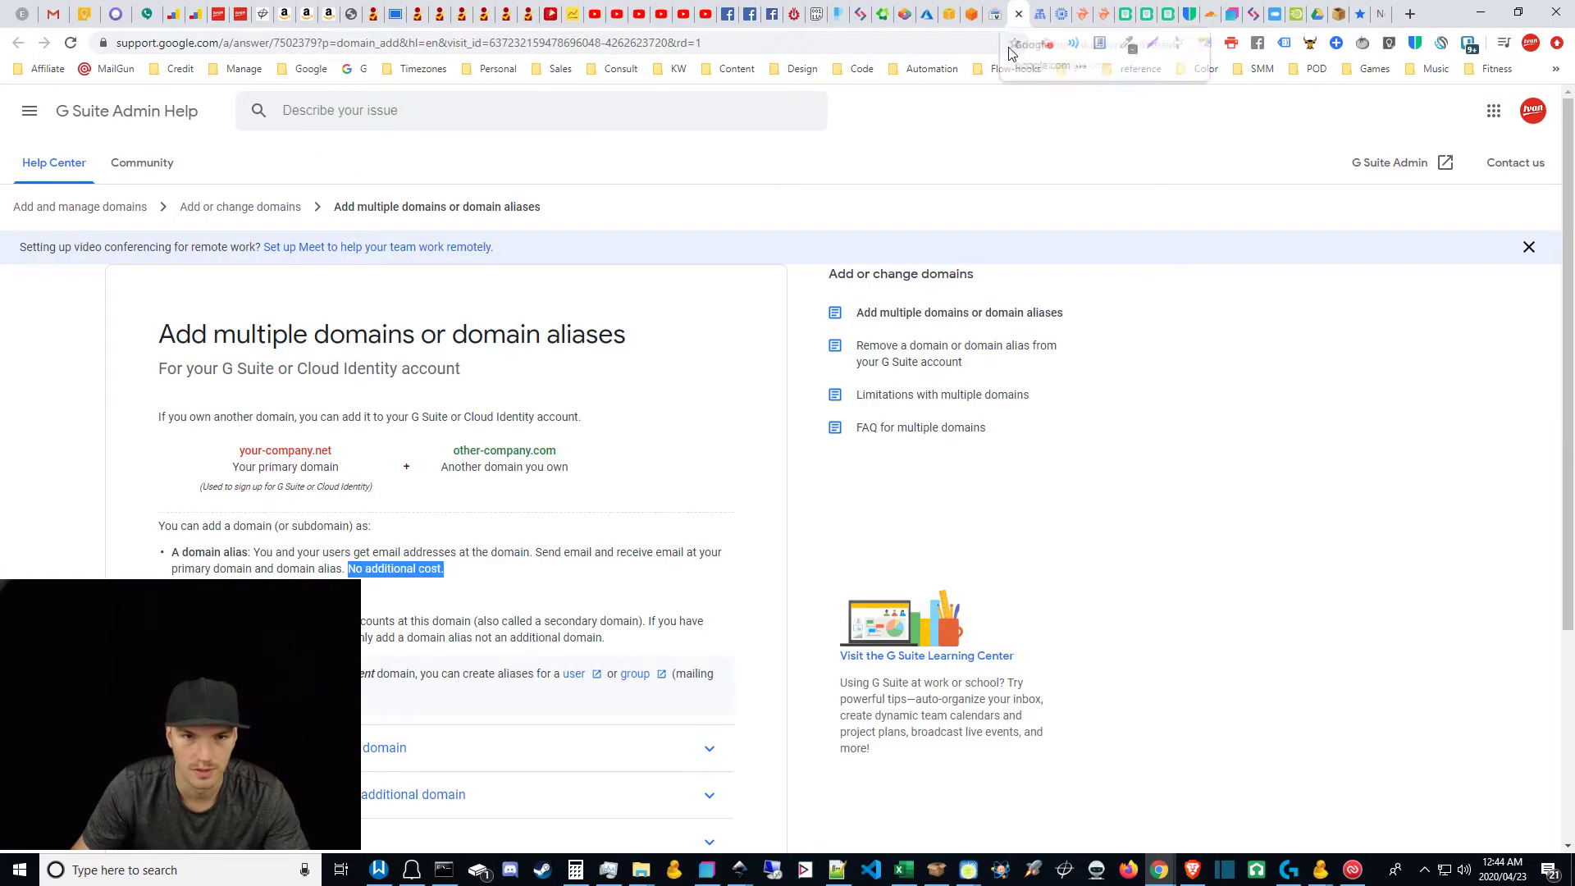
click(994, 14)
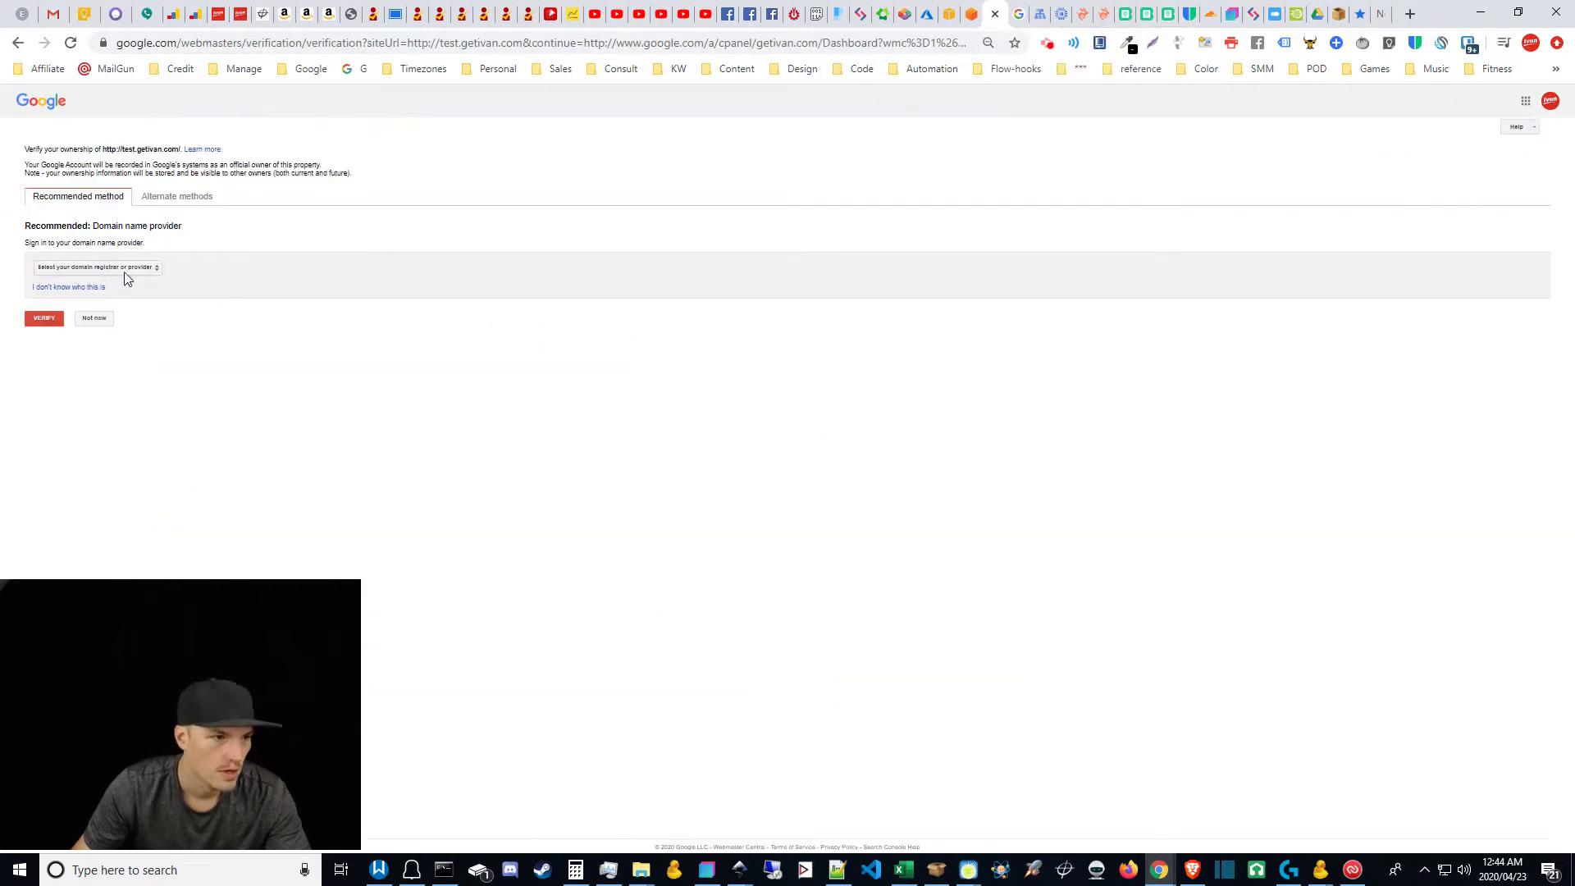
click(174, 198)
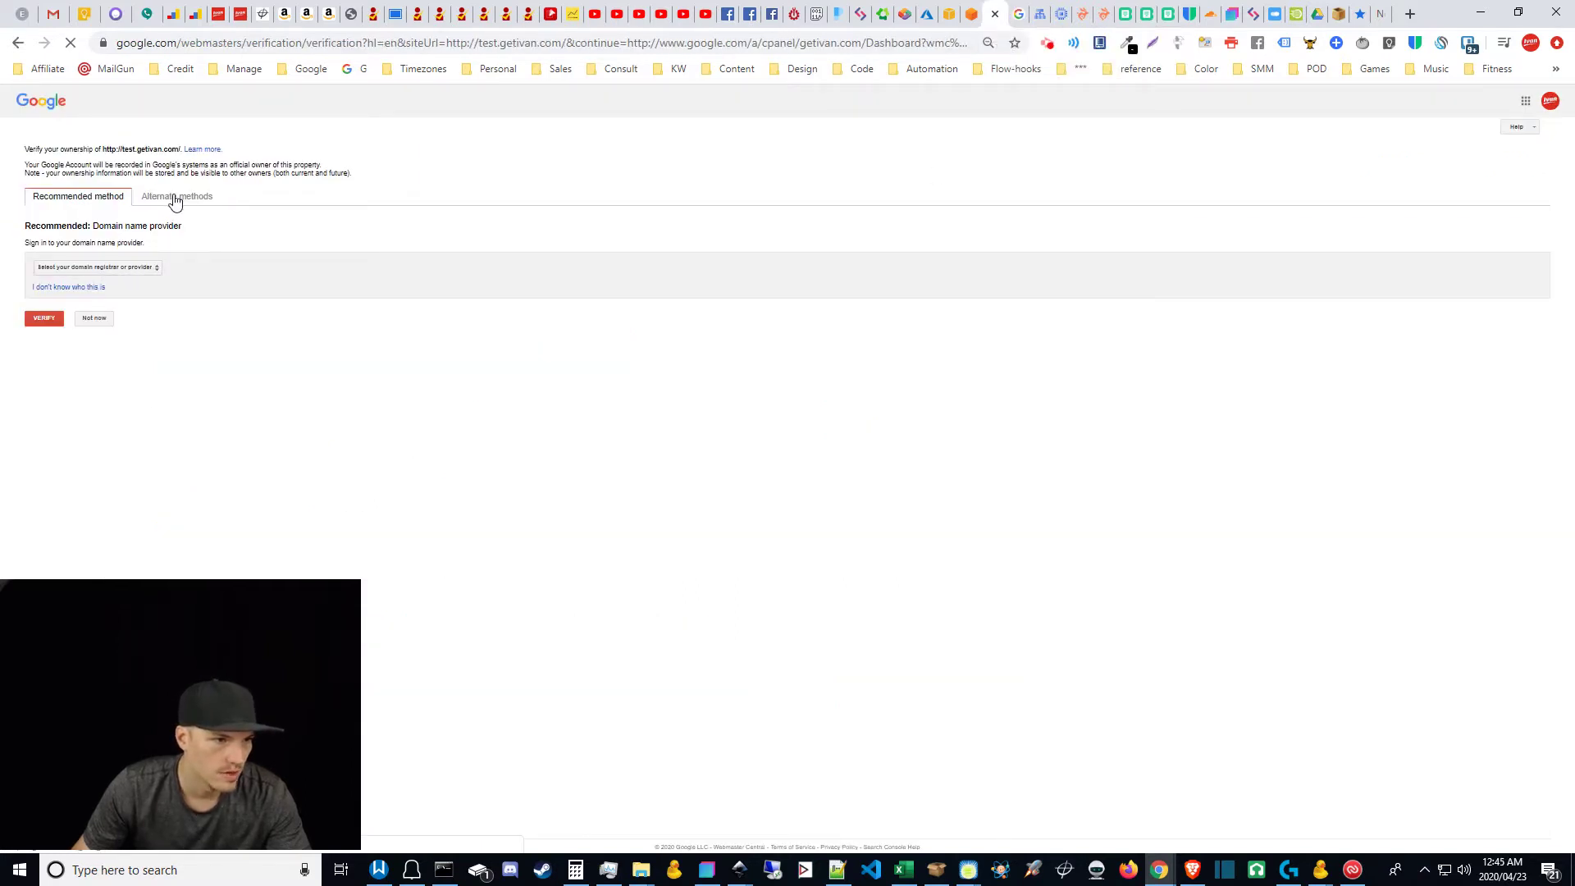
click(175, 199)
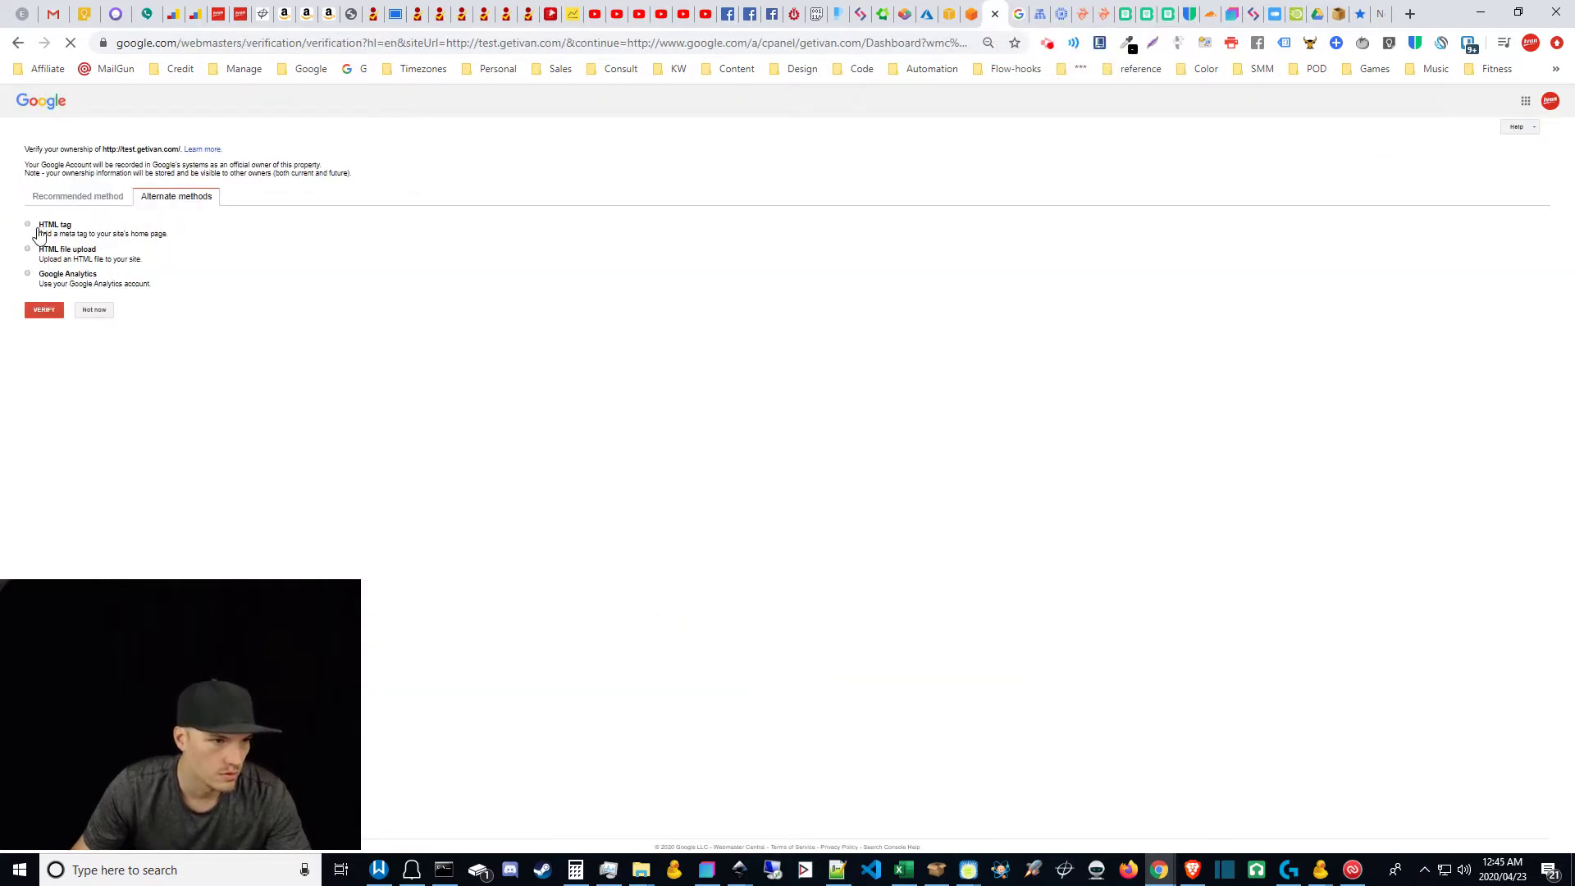
click(78, 200)
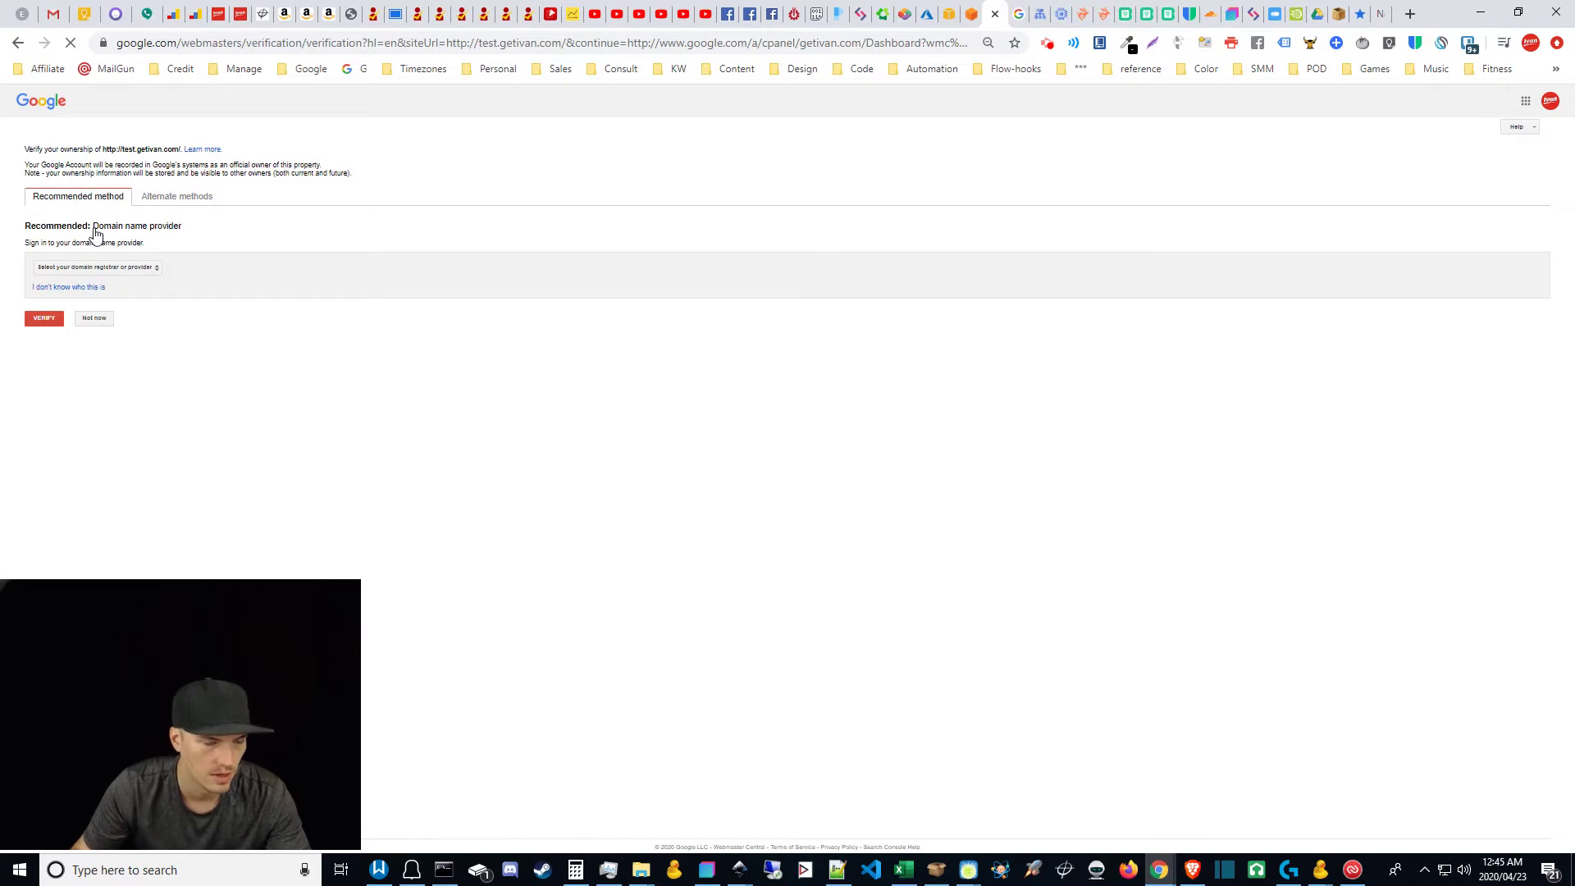
Step: Choose Other as the domain provider and select the google-site-verification TXT string
click(154, 276)
drag(131, 697, 734, 616)
click(153, 269)
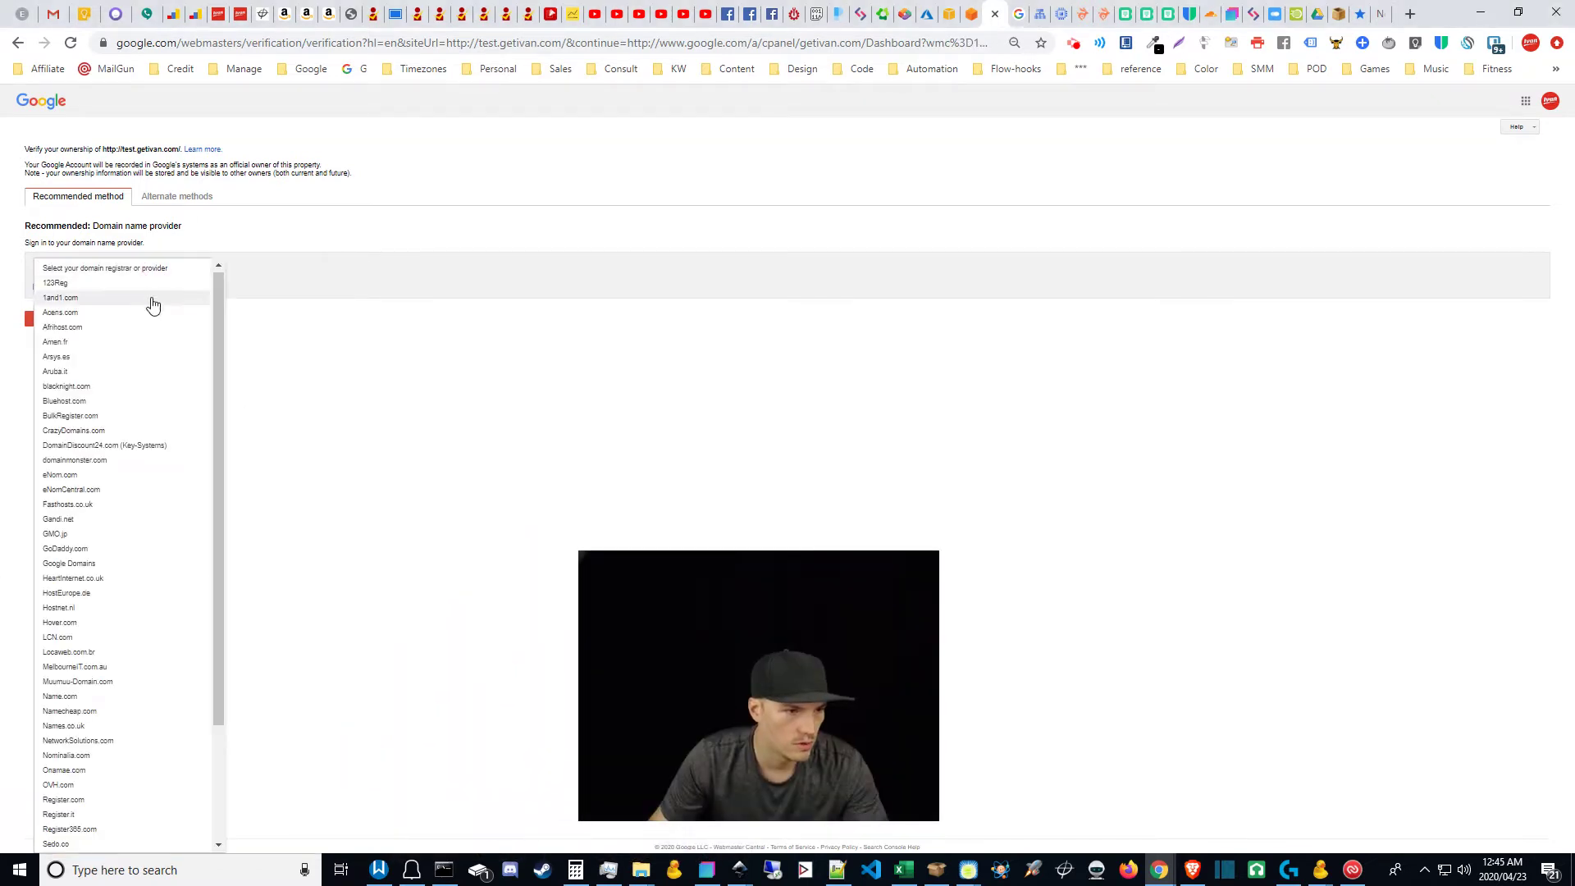
drag(213, 346, 224, 534)
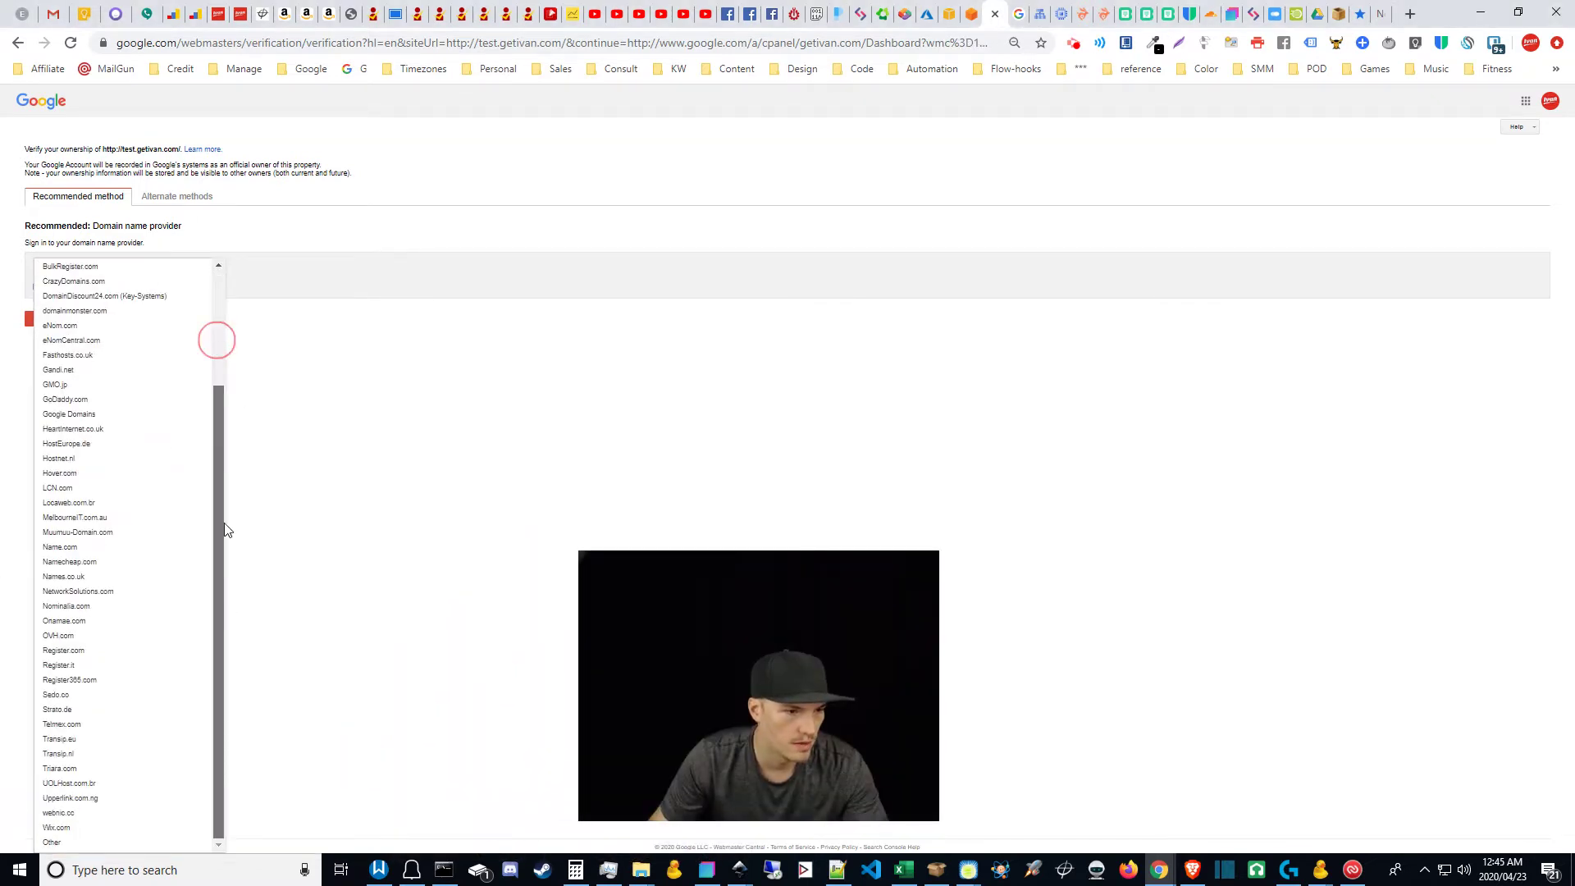
click(50, 842)
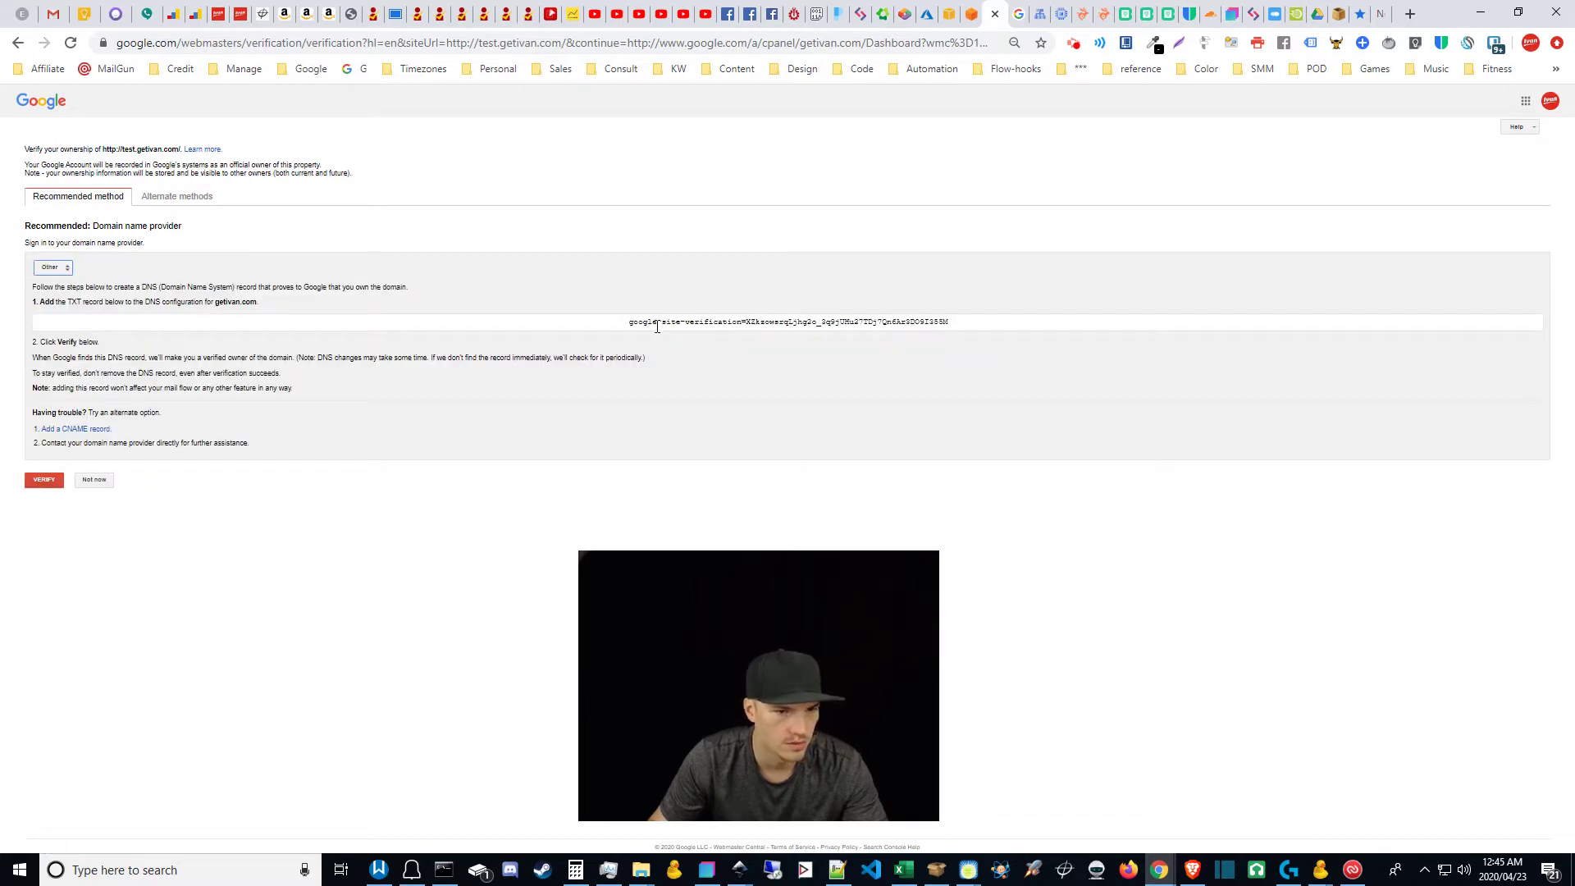
click(658, 323)
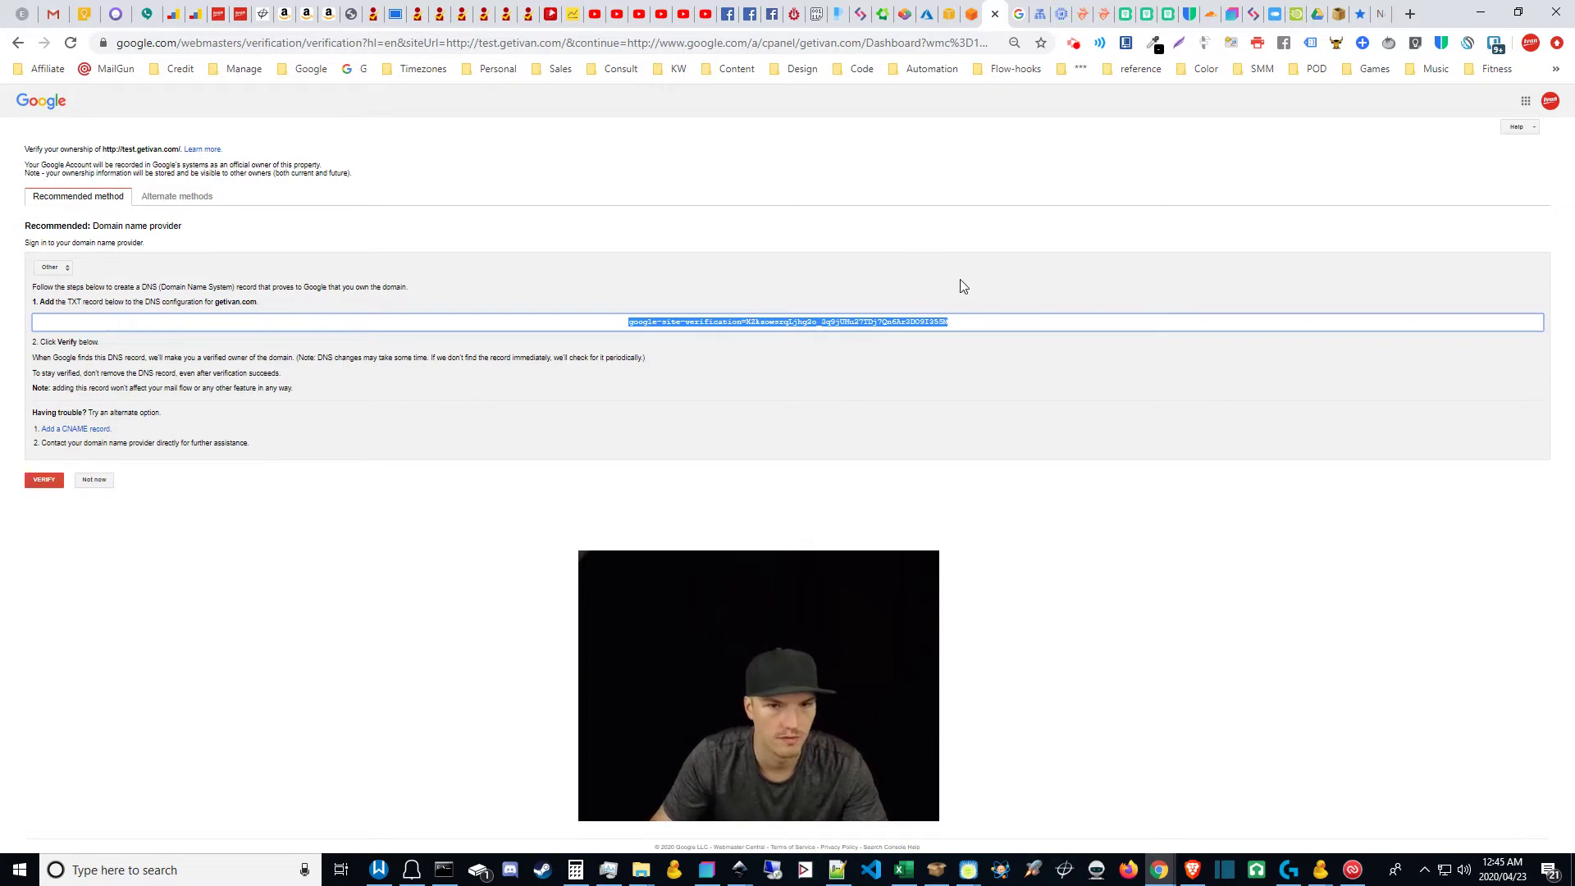
Step: In Cloud DNS, name the new record set 'test' and set its TTL unit to hours
click(1037, 8)
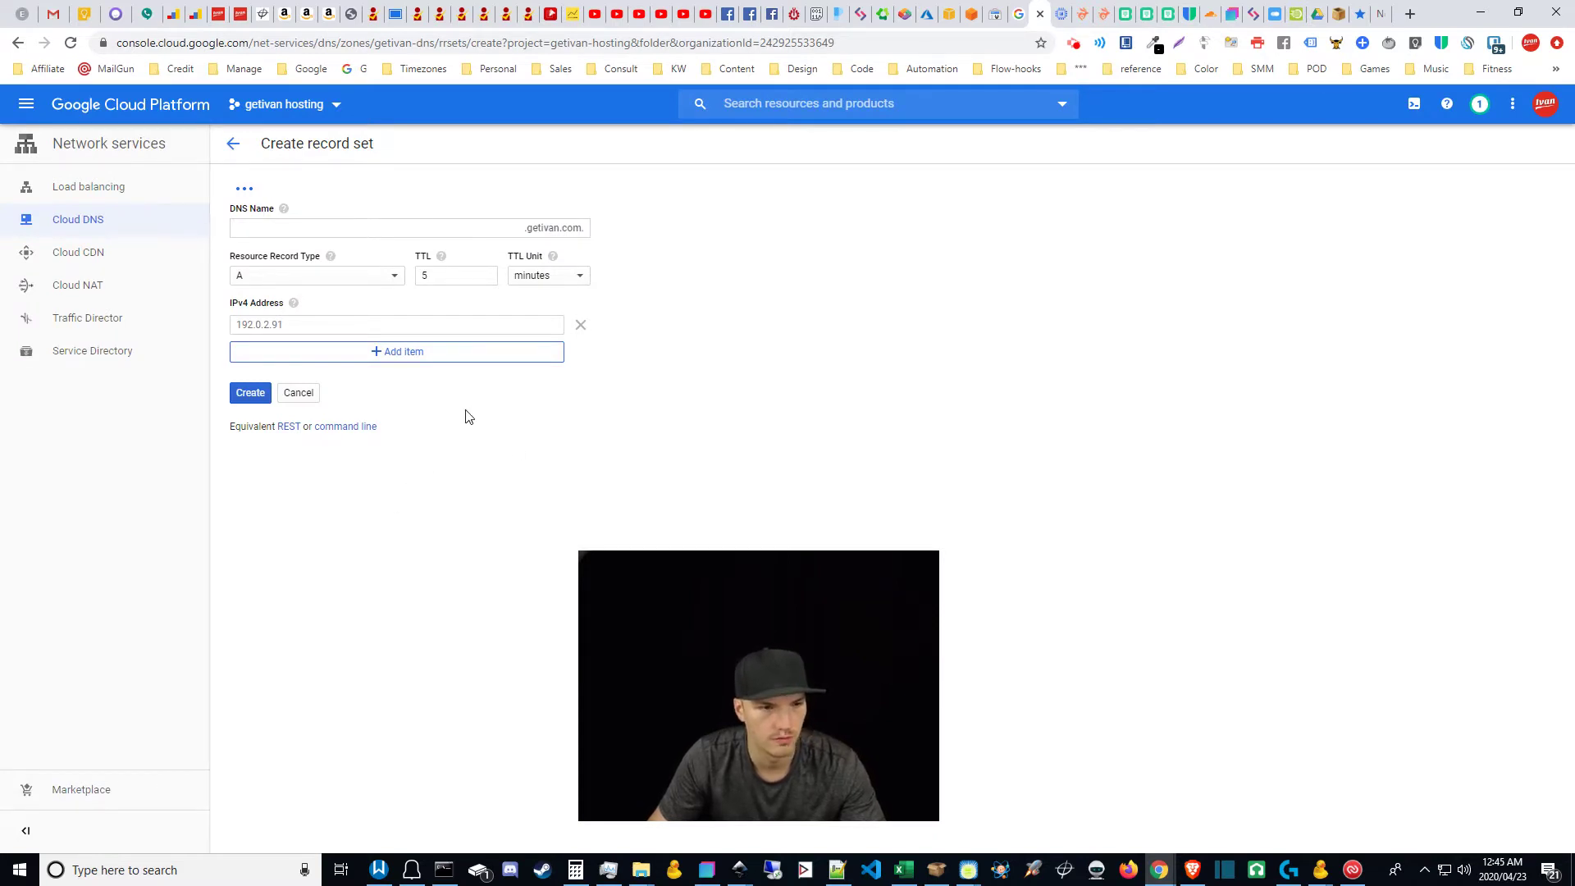
click(431, 227)
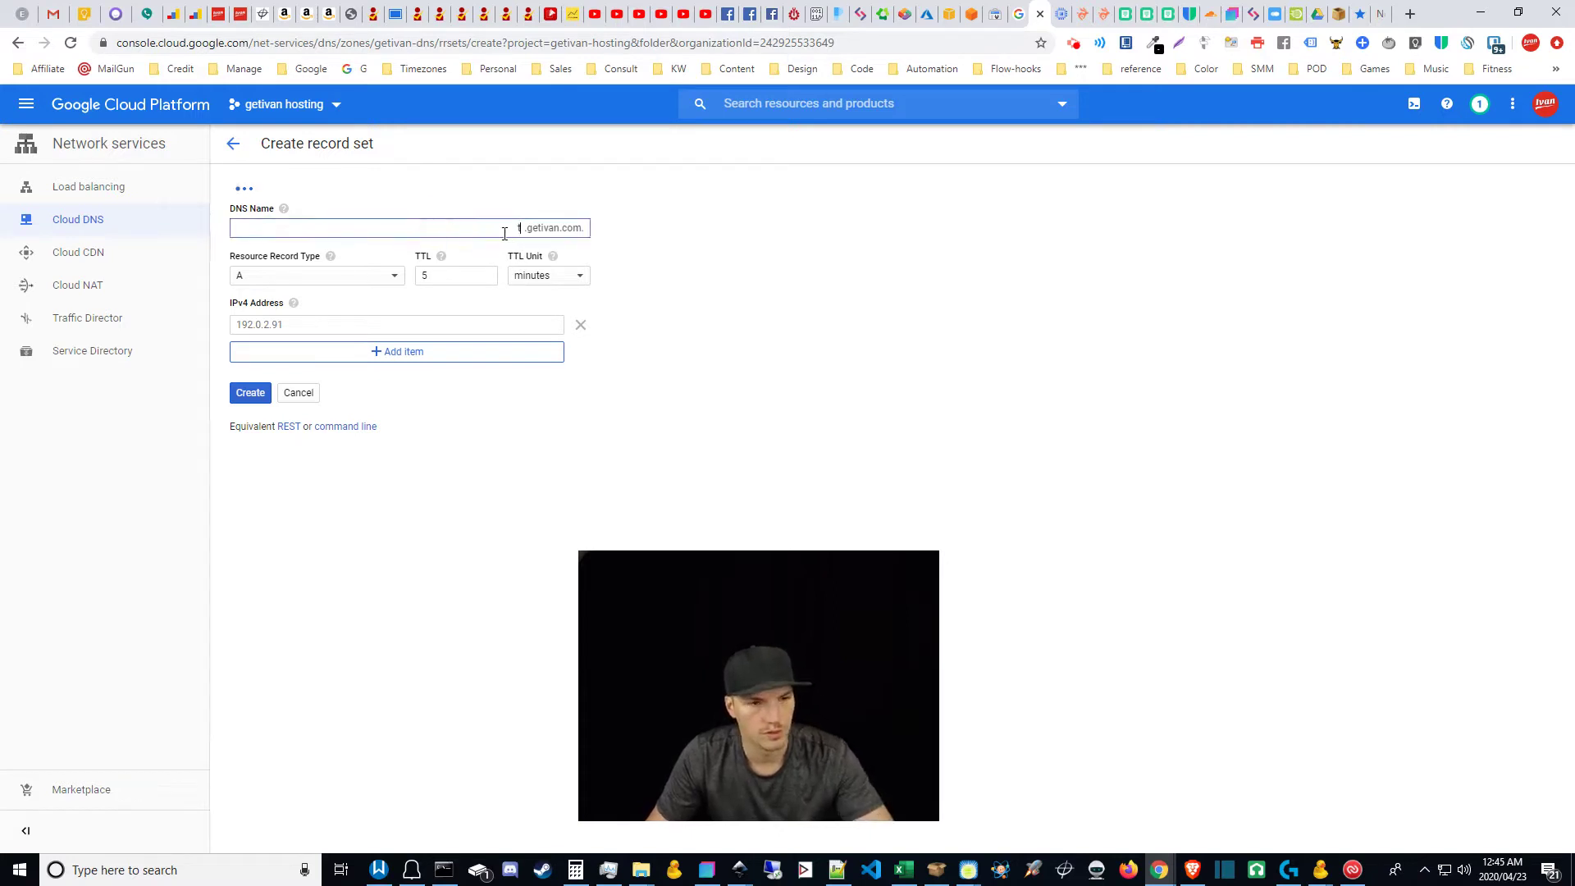
text(test)
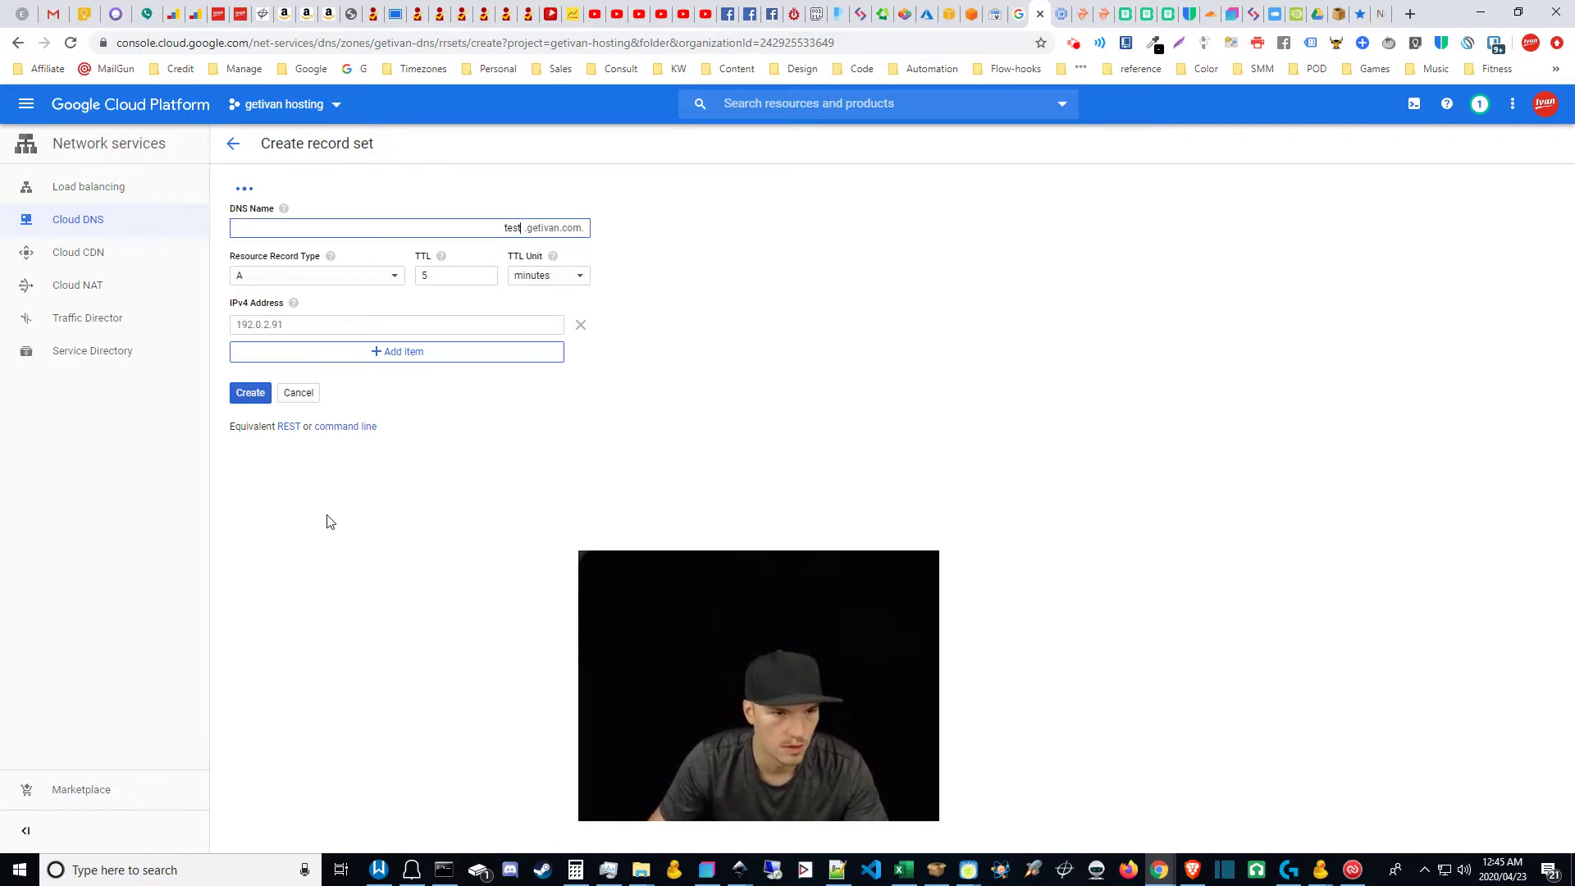
click(351, 525)
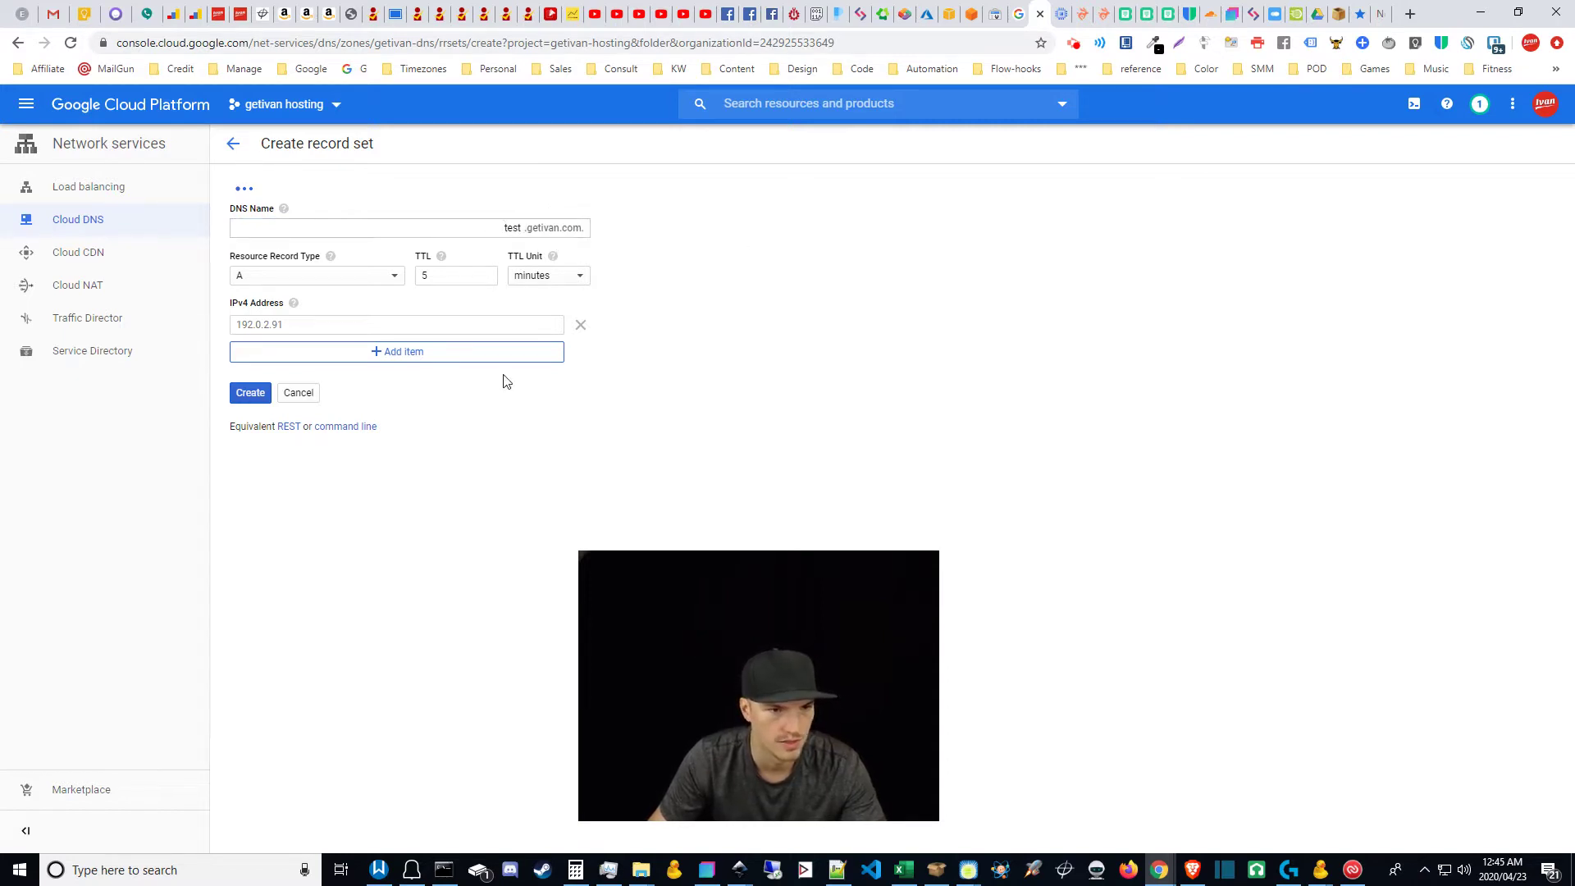
click(543, 277)
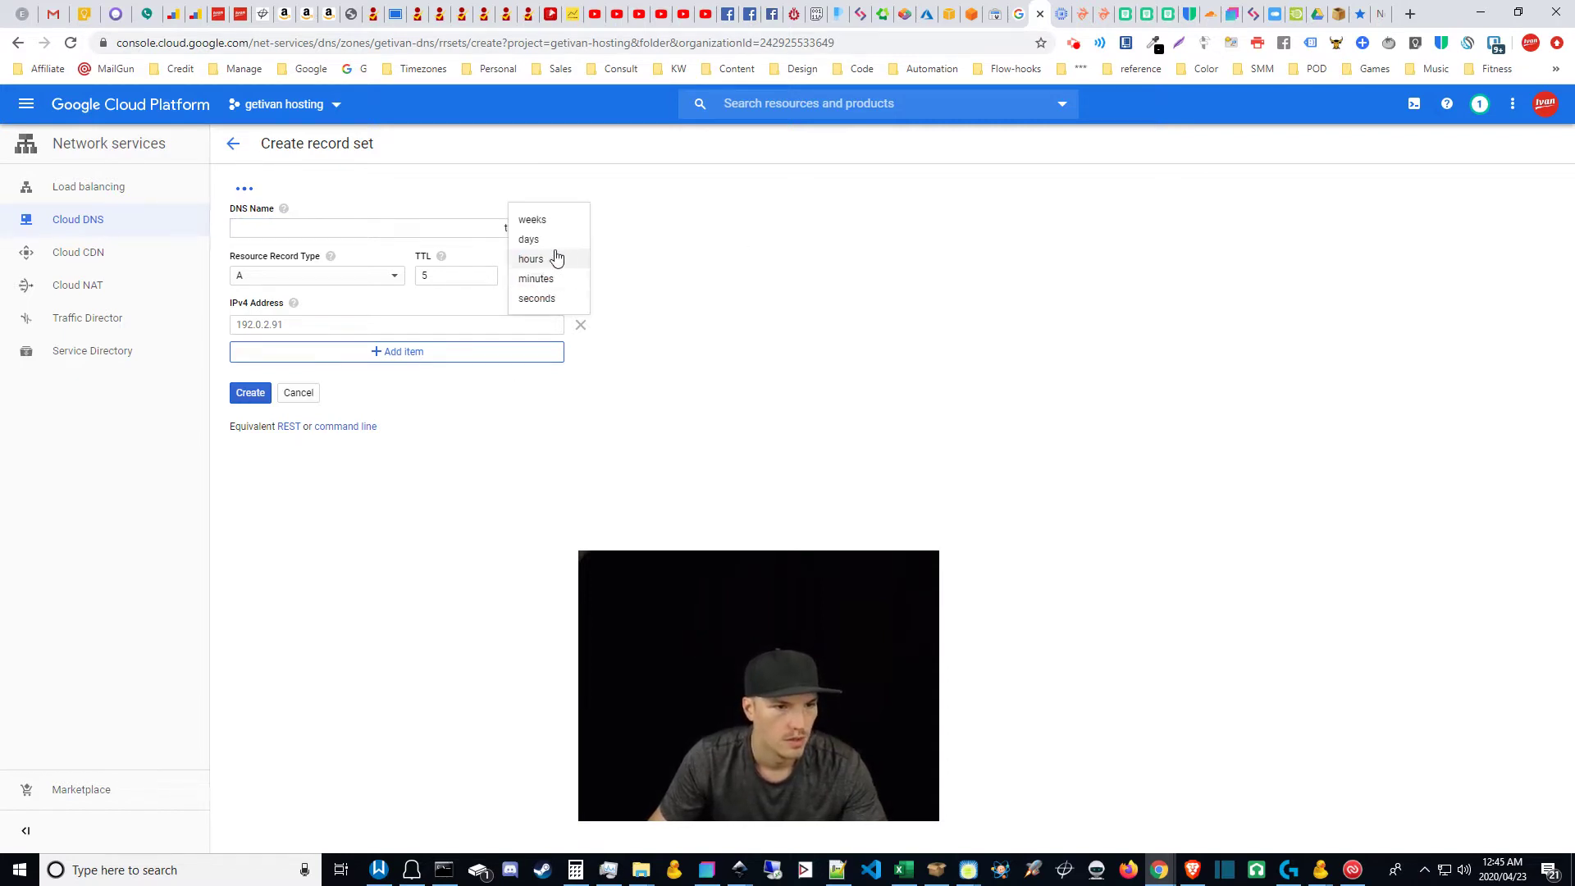
click(533, 259)
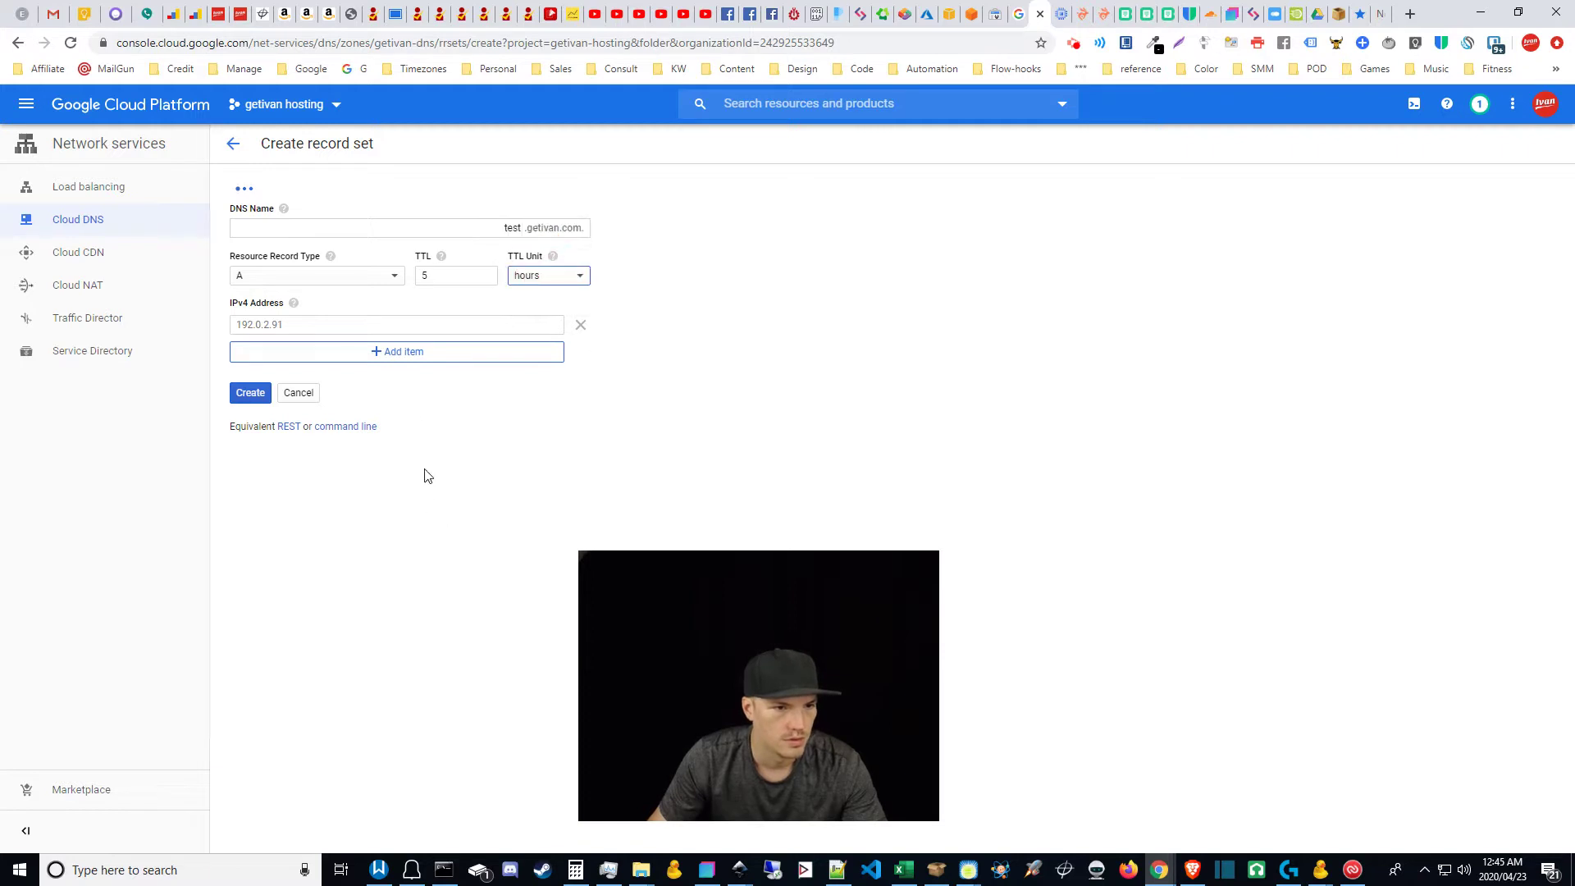
Step: Make it a TXT record with the pasted site-verification string as its data
click(306, 277)
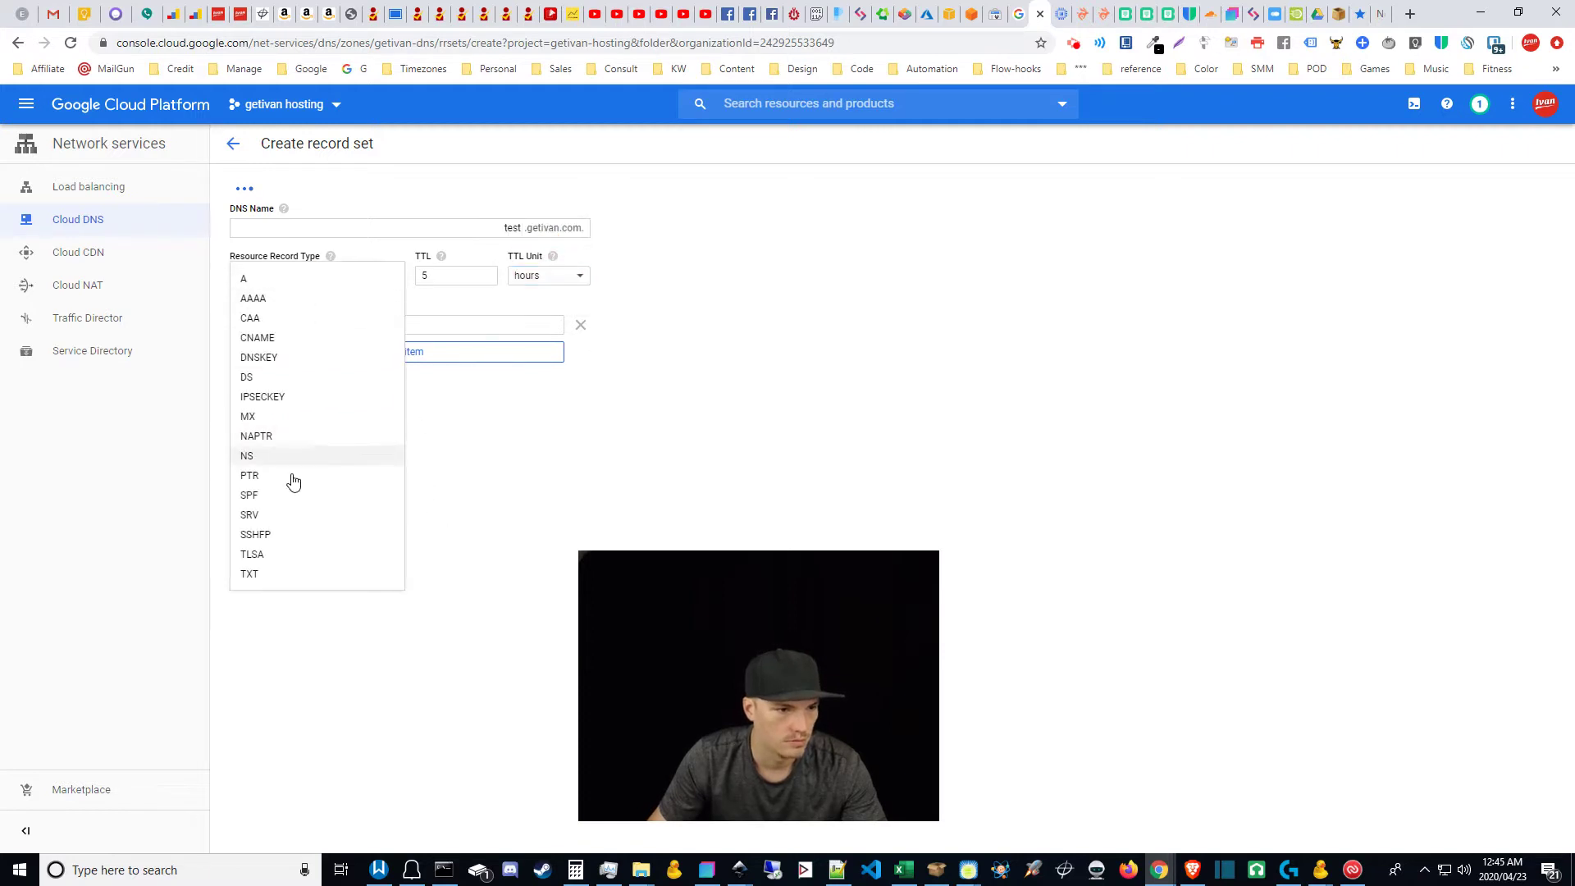
click(252, 574)
click(373, 328)
text(google-site-verification=XZkzowsrqLjhg2o_3q9jUHu27TDj7Qn6Ar3DO9I355M)
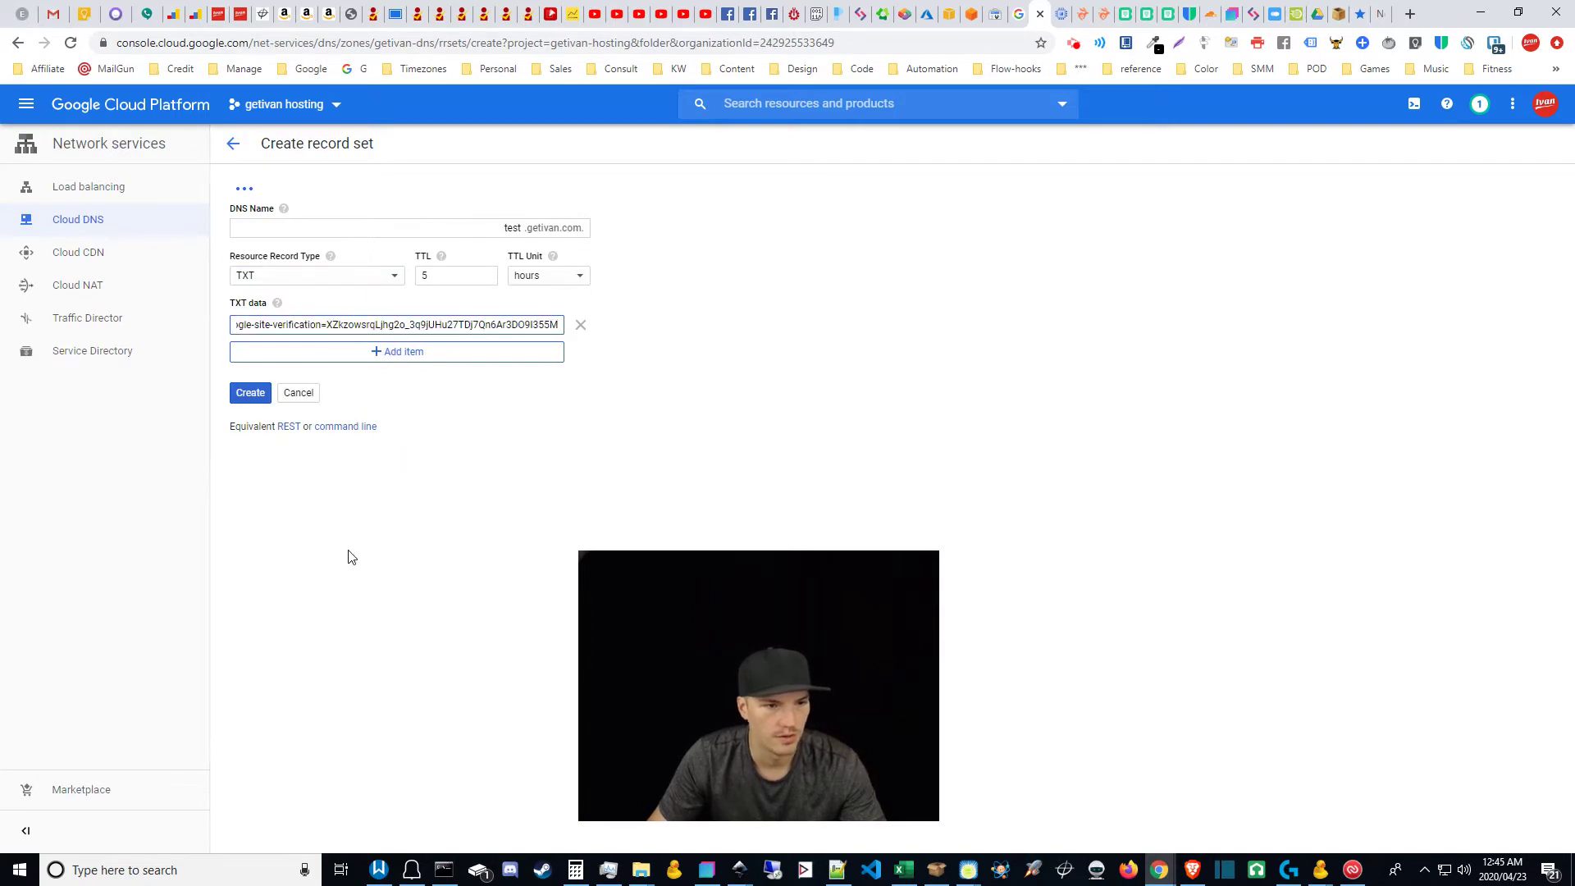
click(351, 552)
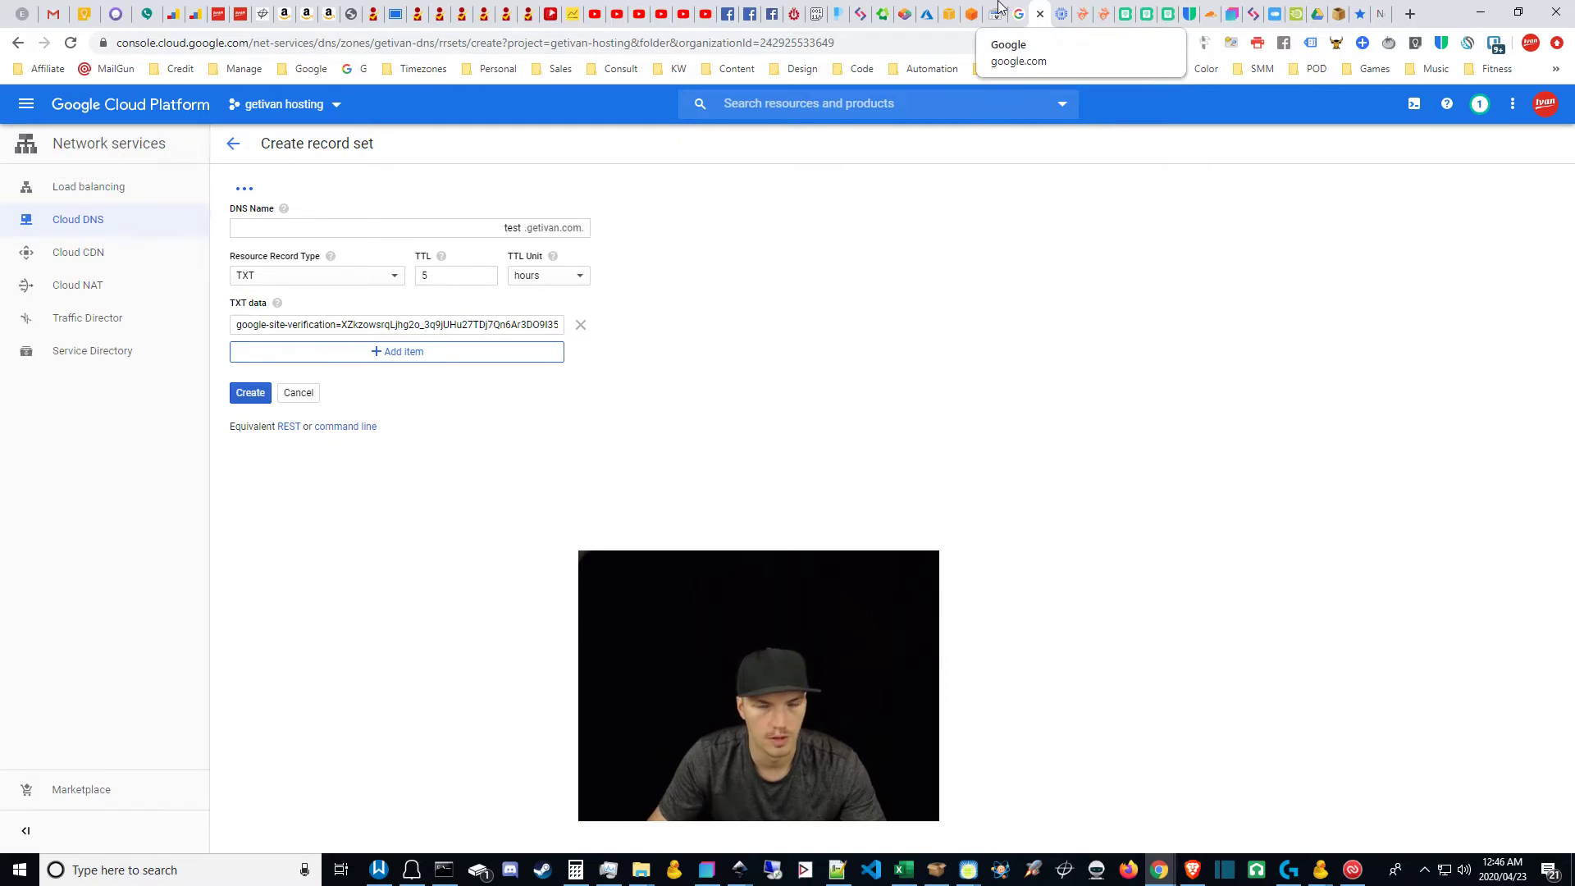
click(1000, 6)
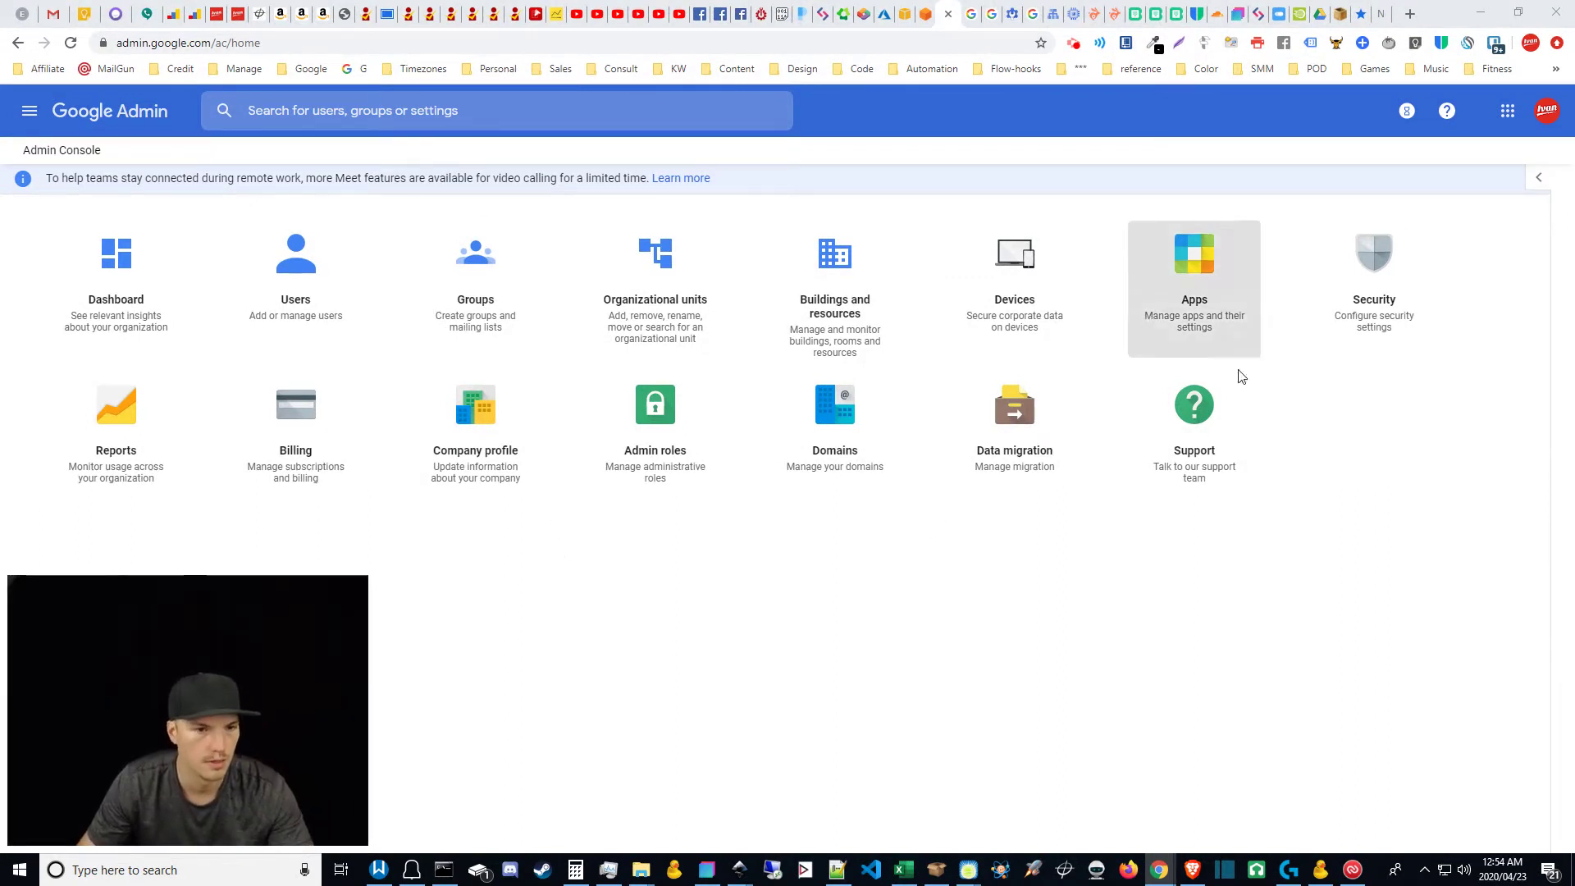
Step: Search the Admin console for 'setup mx re' and open the mail security and MX records article
click(488, 109)
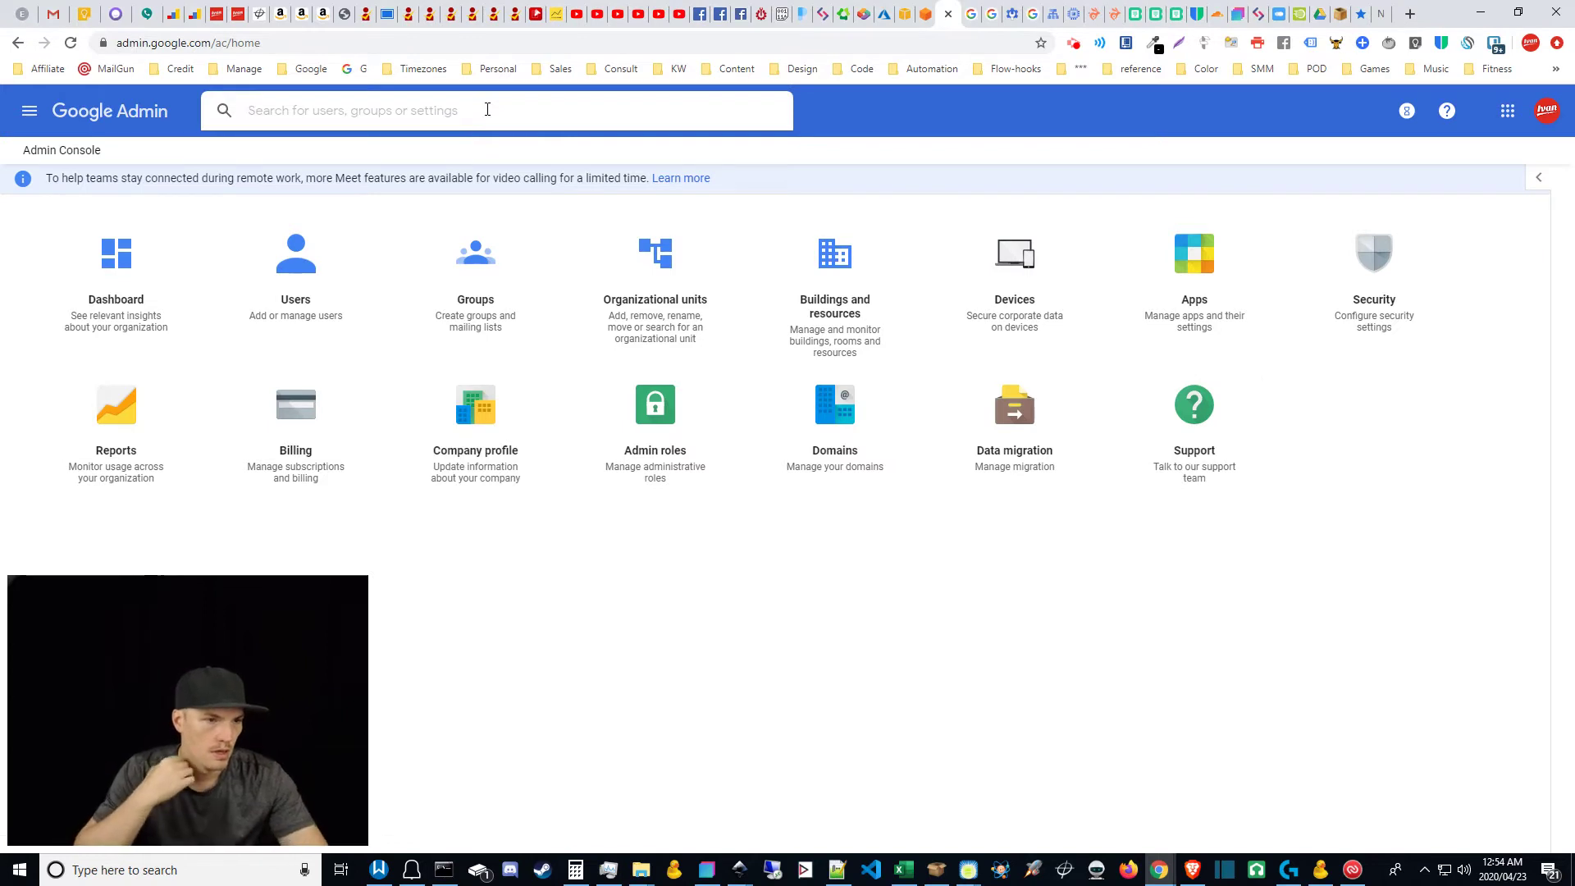
click(669, 568)
click(361, 113)
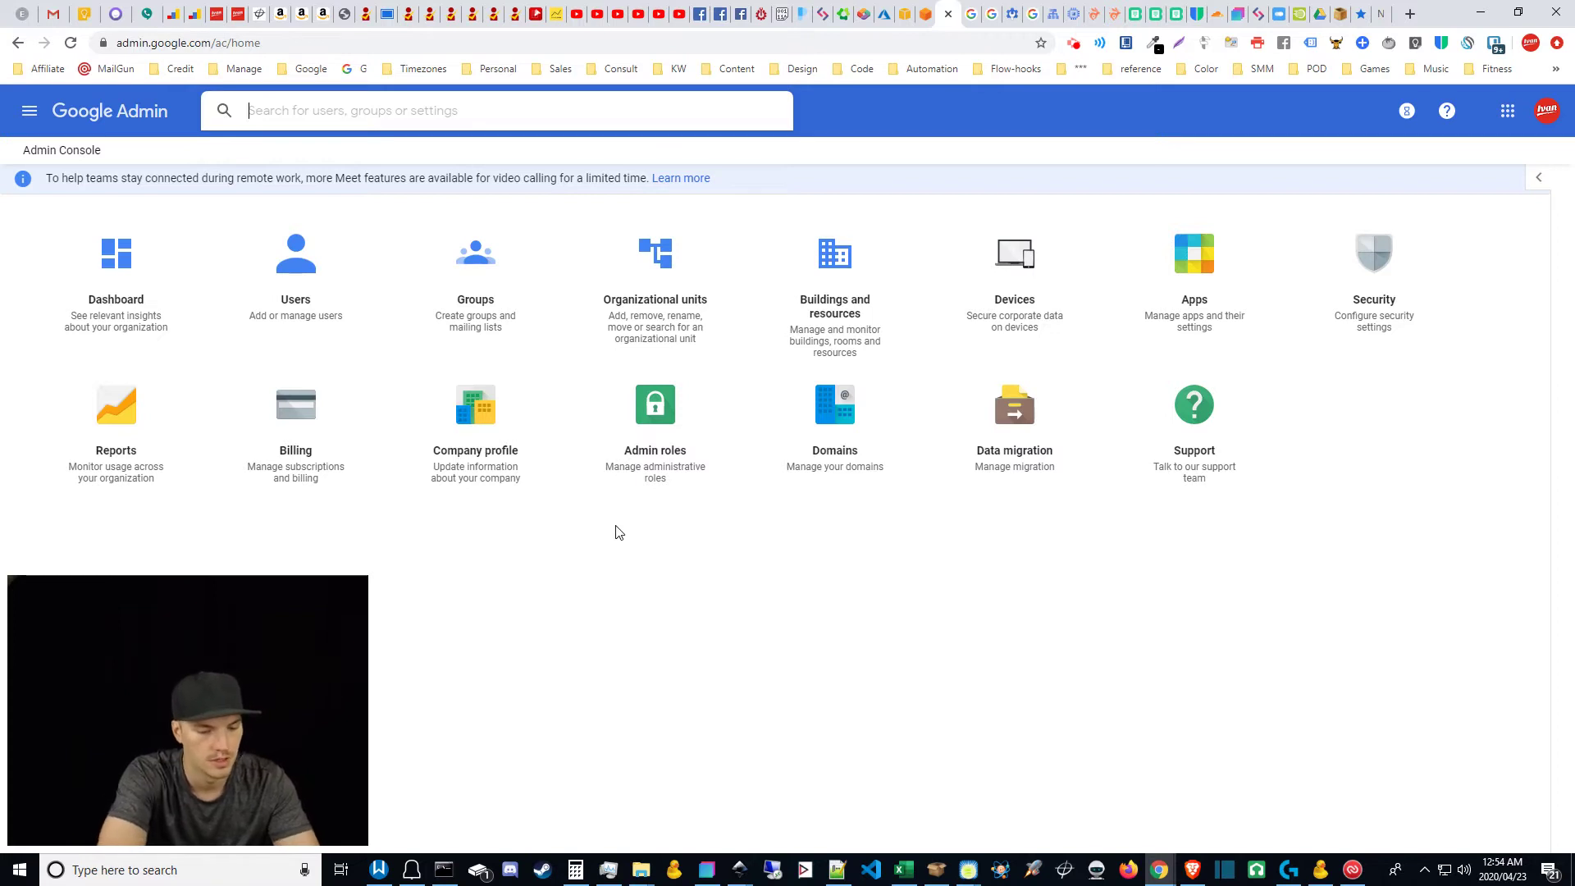
text(setup mx)
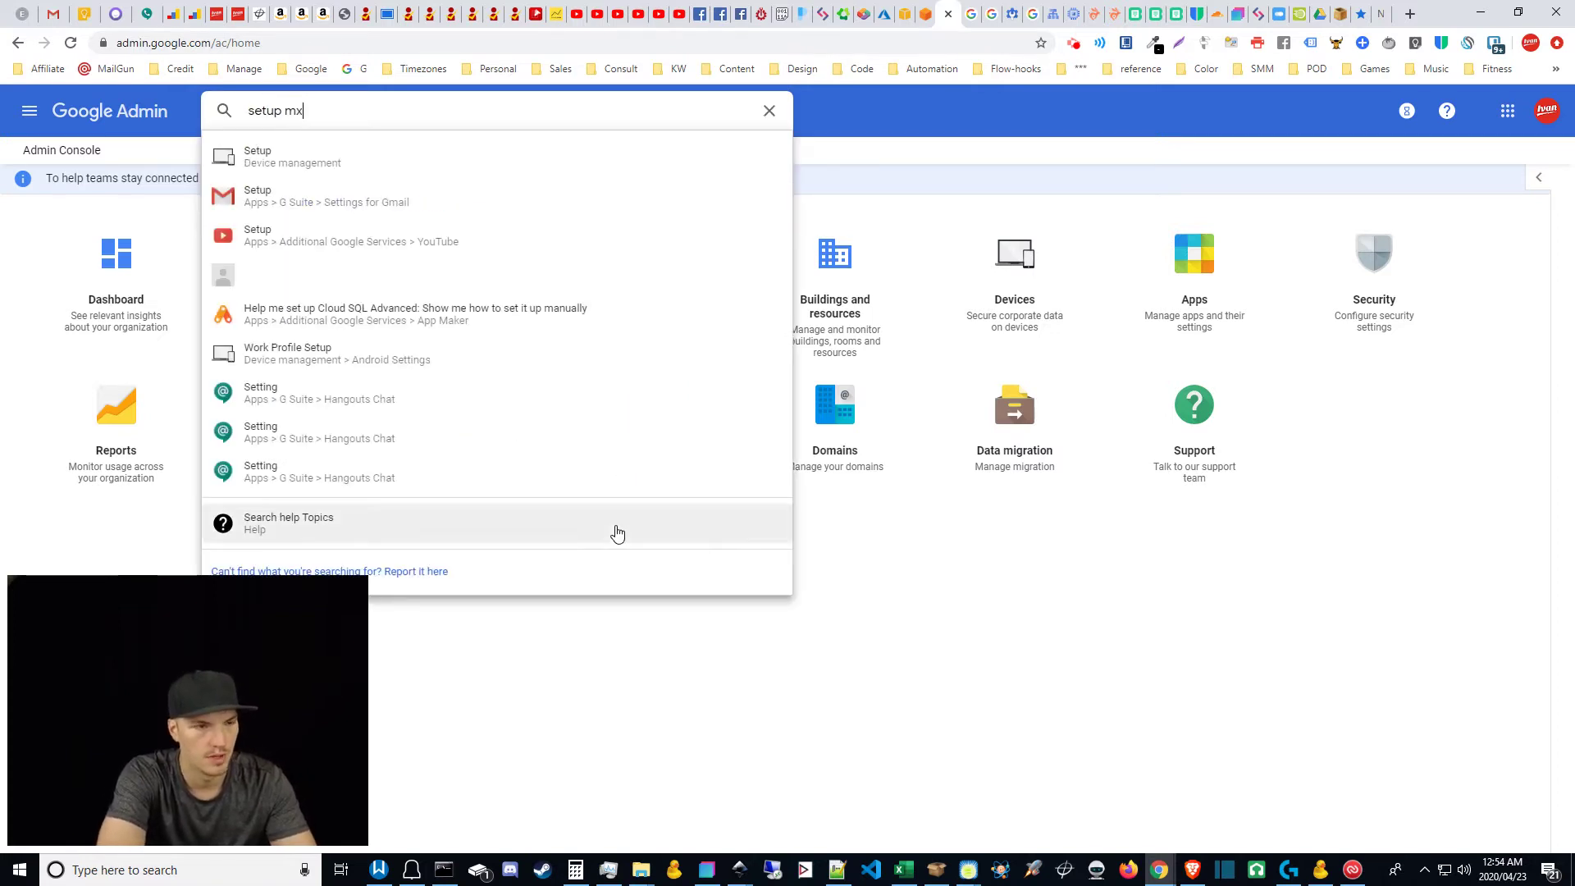
text( re)
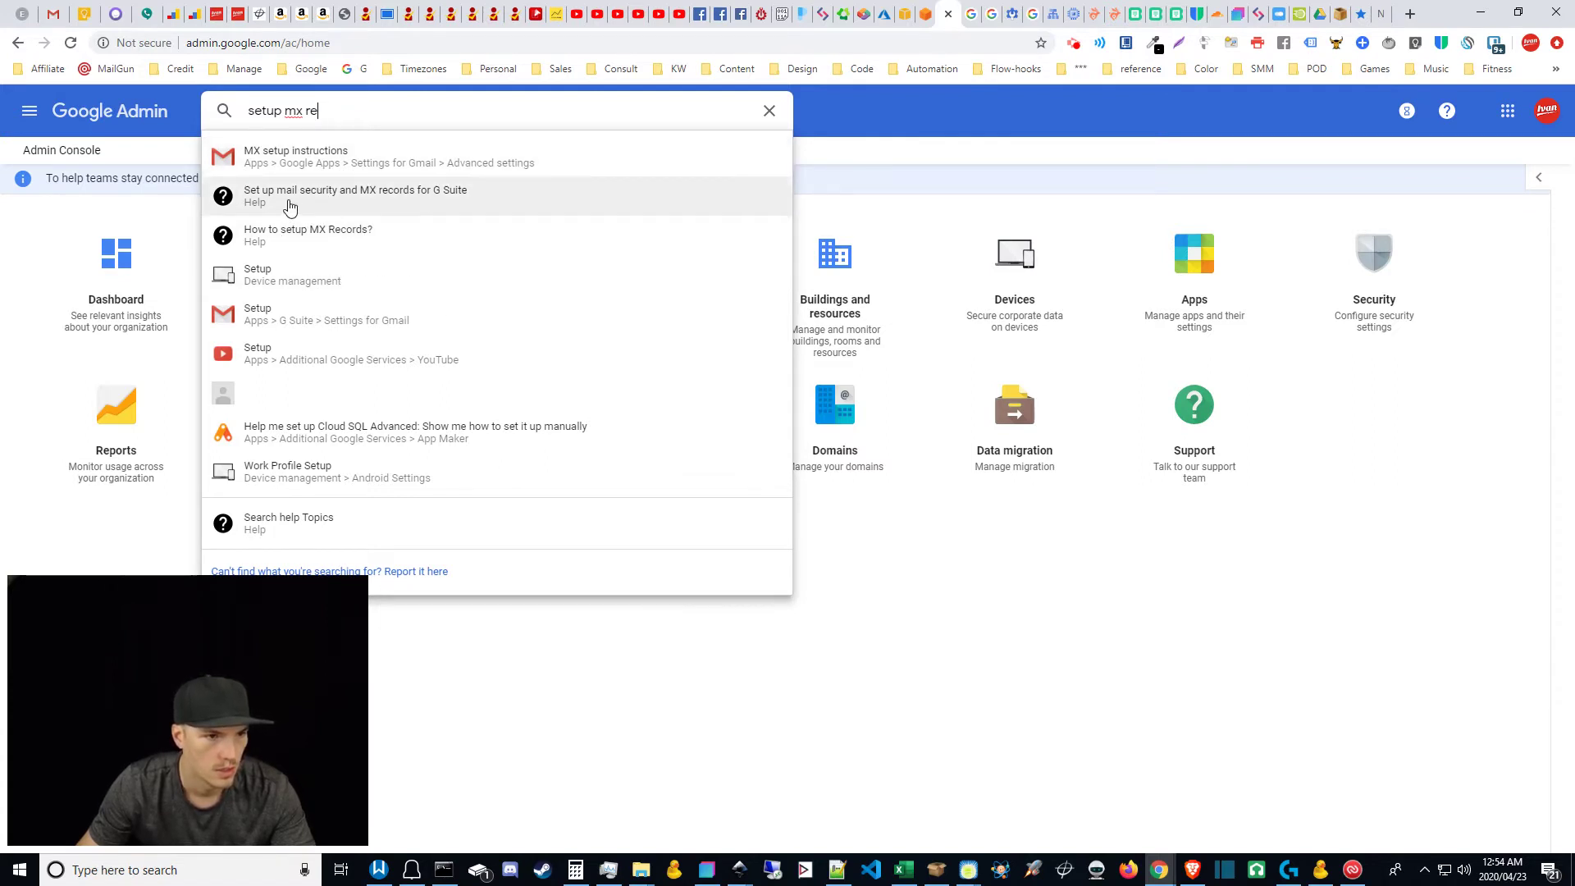
click(417, 195)
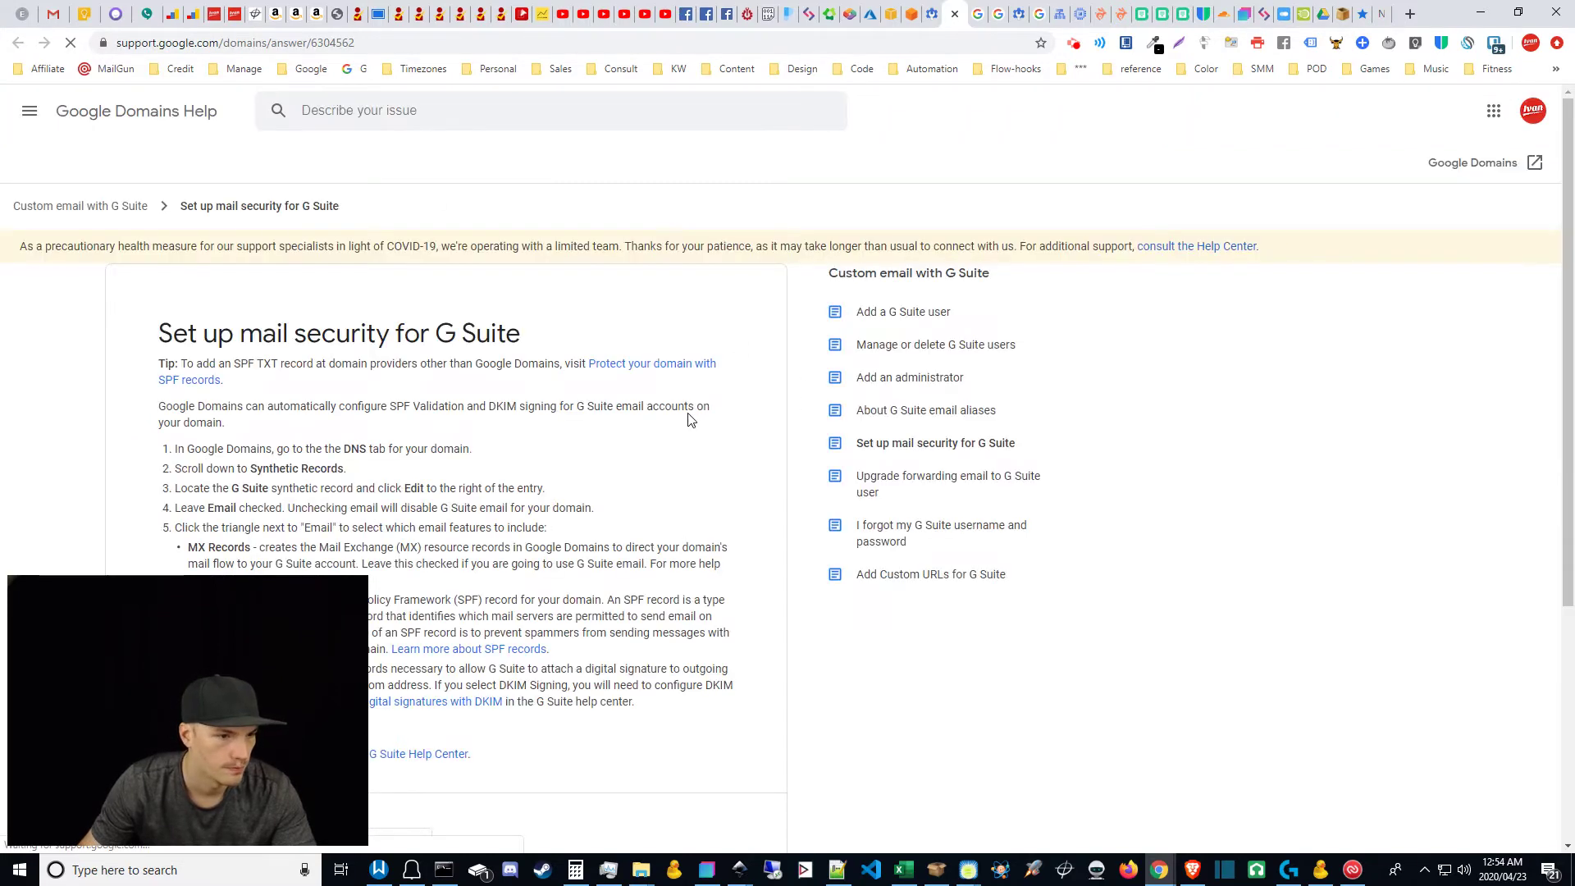
Step: Find the MX values table in the Set up MX records article and select ASPMX.L.GOOGLE.COM
scroll(777, 537, down, 4)
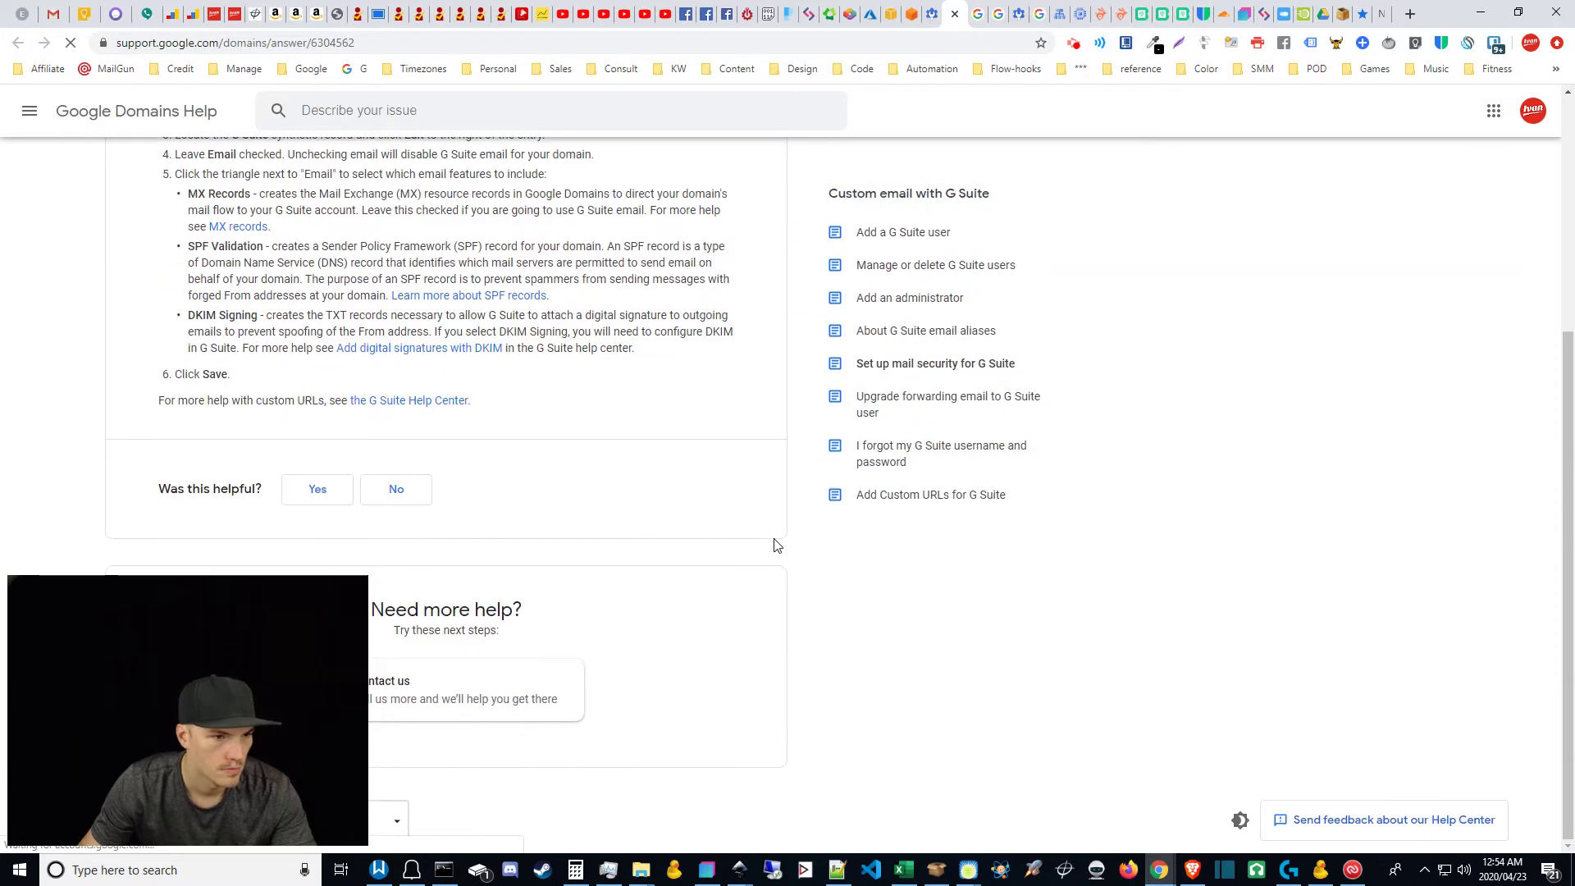
scroll(777, 546, up, 3)
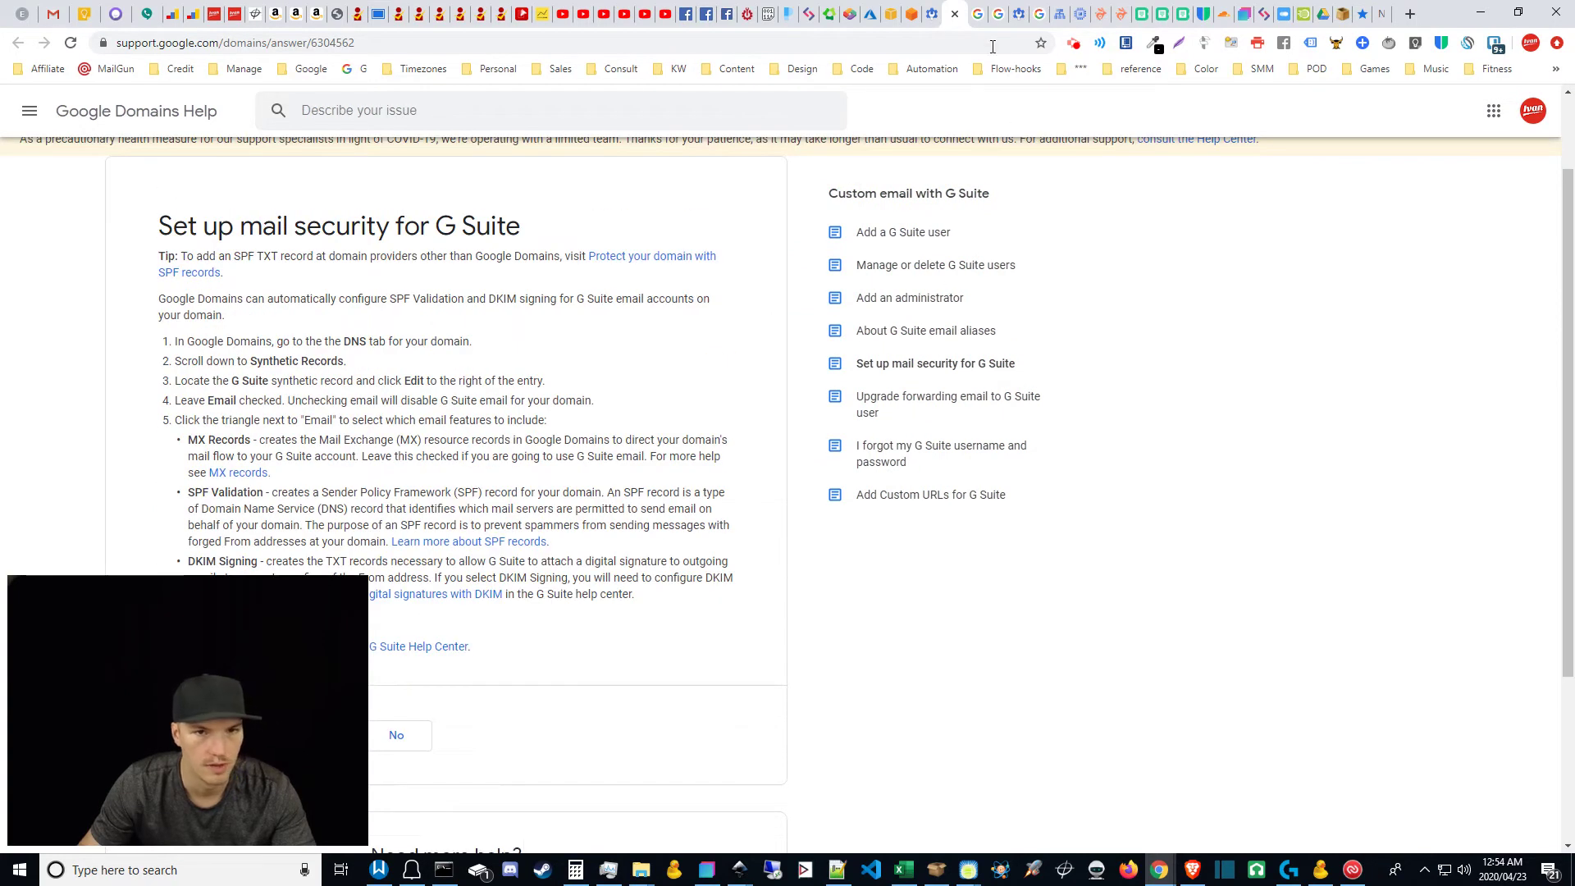
click(977, 10)
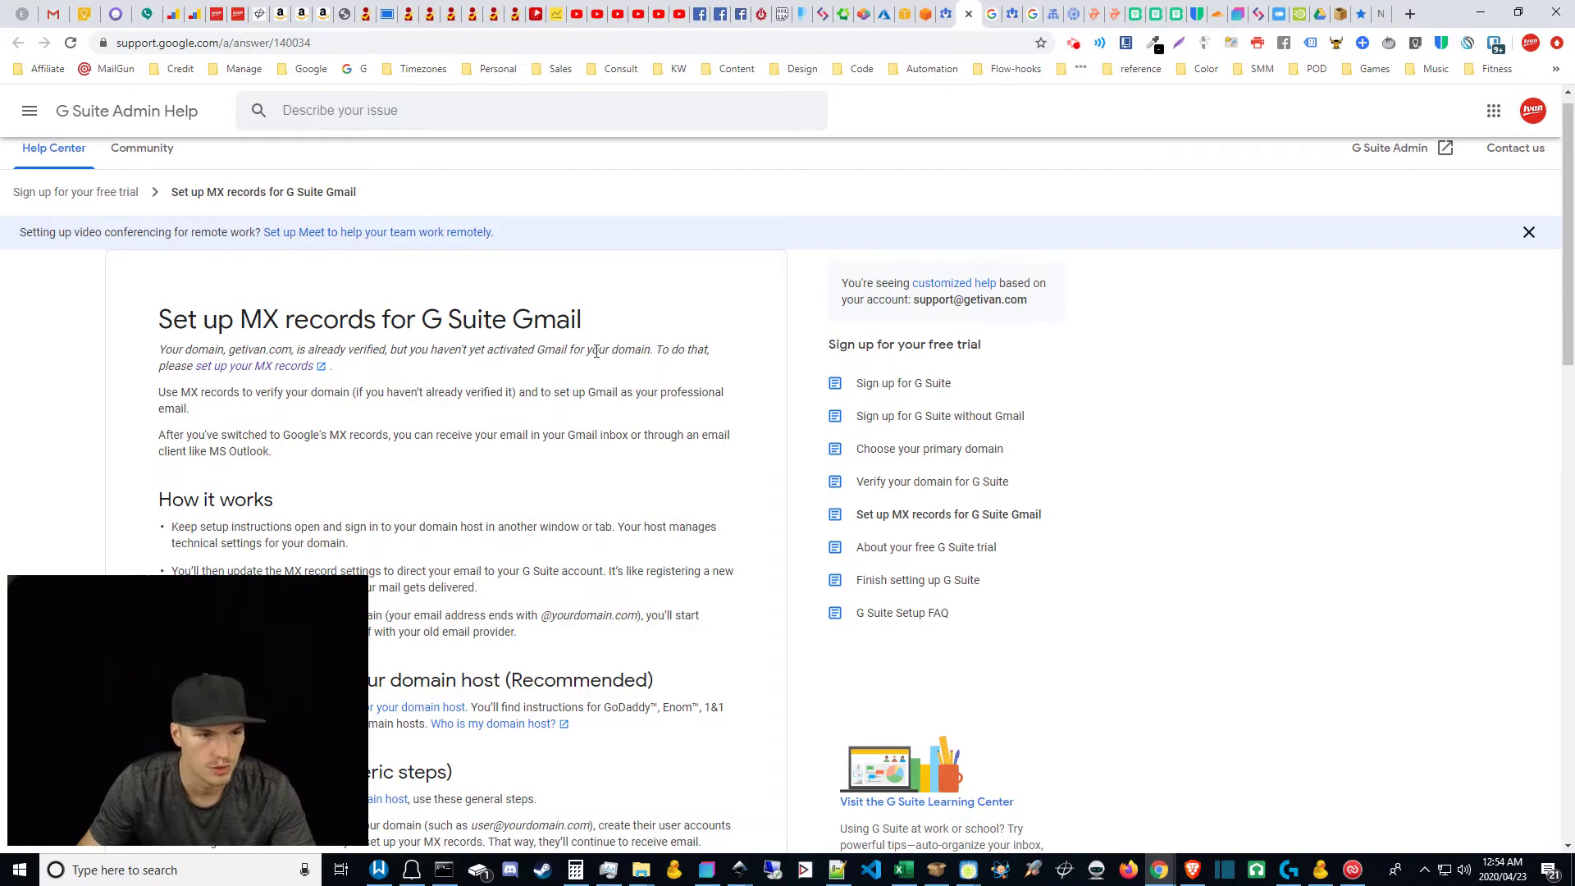
drag(1567, 324, 1557, 528)
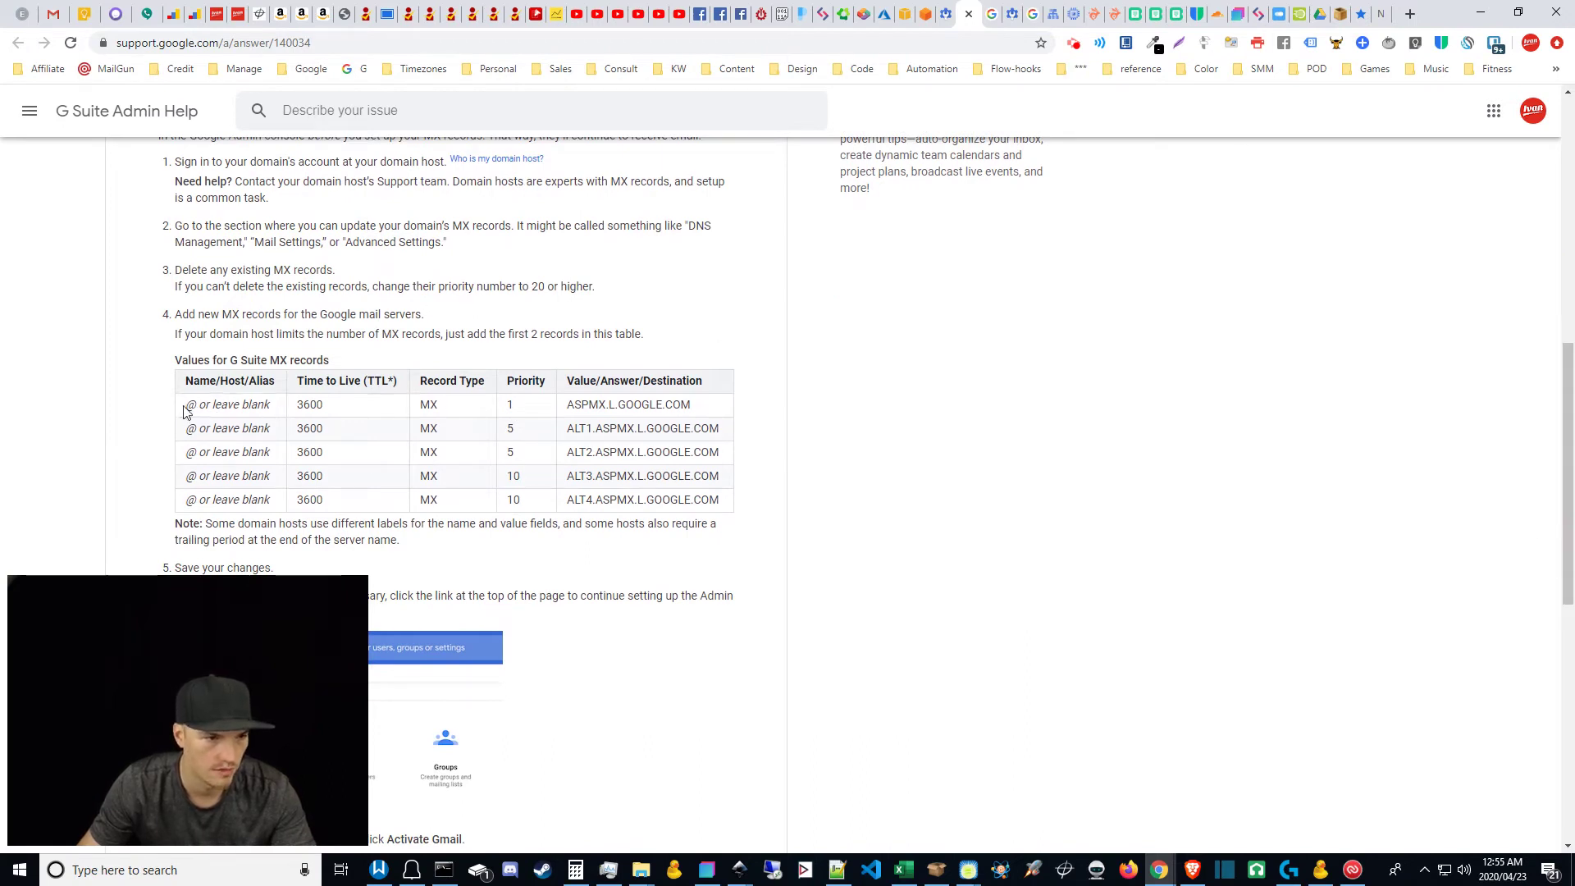
drag(182, 410, 274, 406)
click(185, 376)
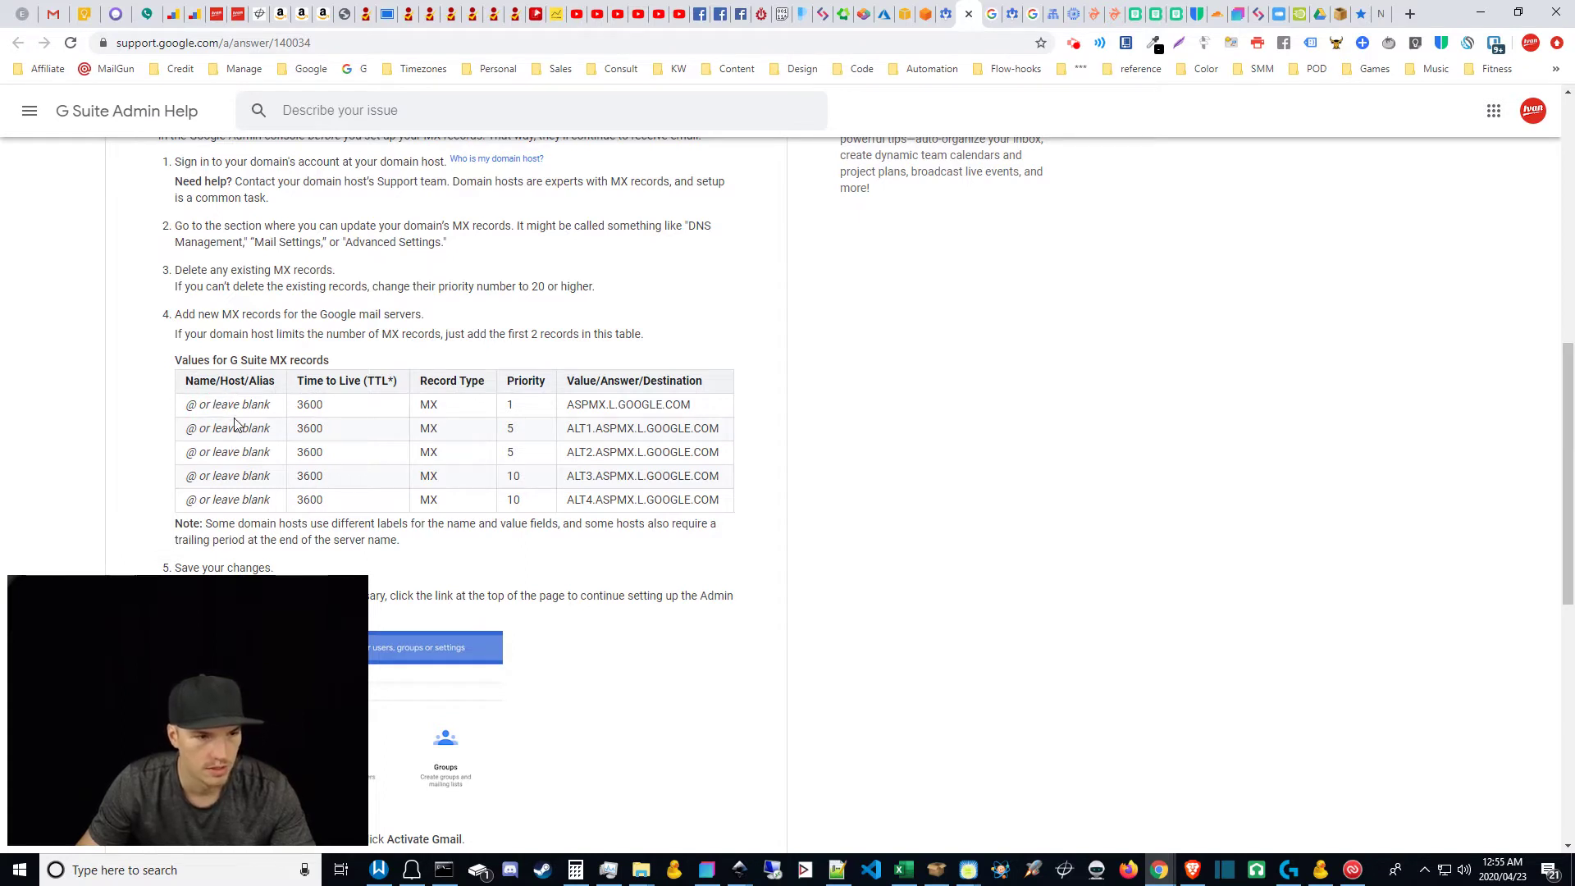
click(194, 407)
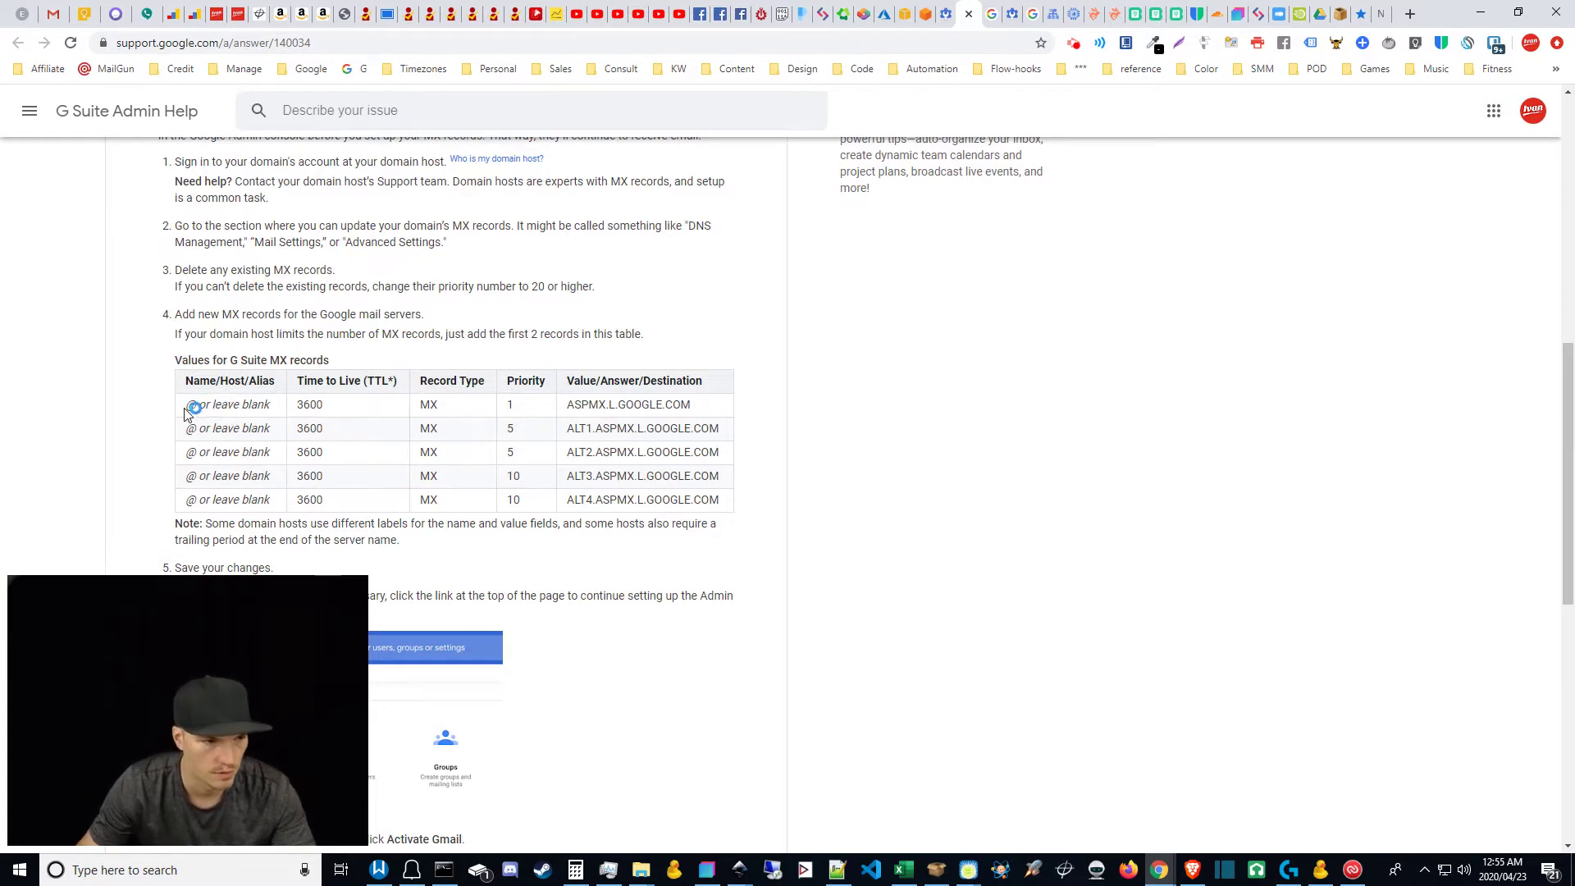
double_click(189, 406)
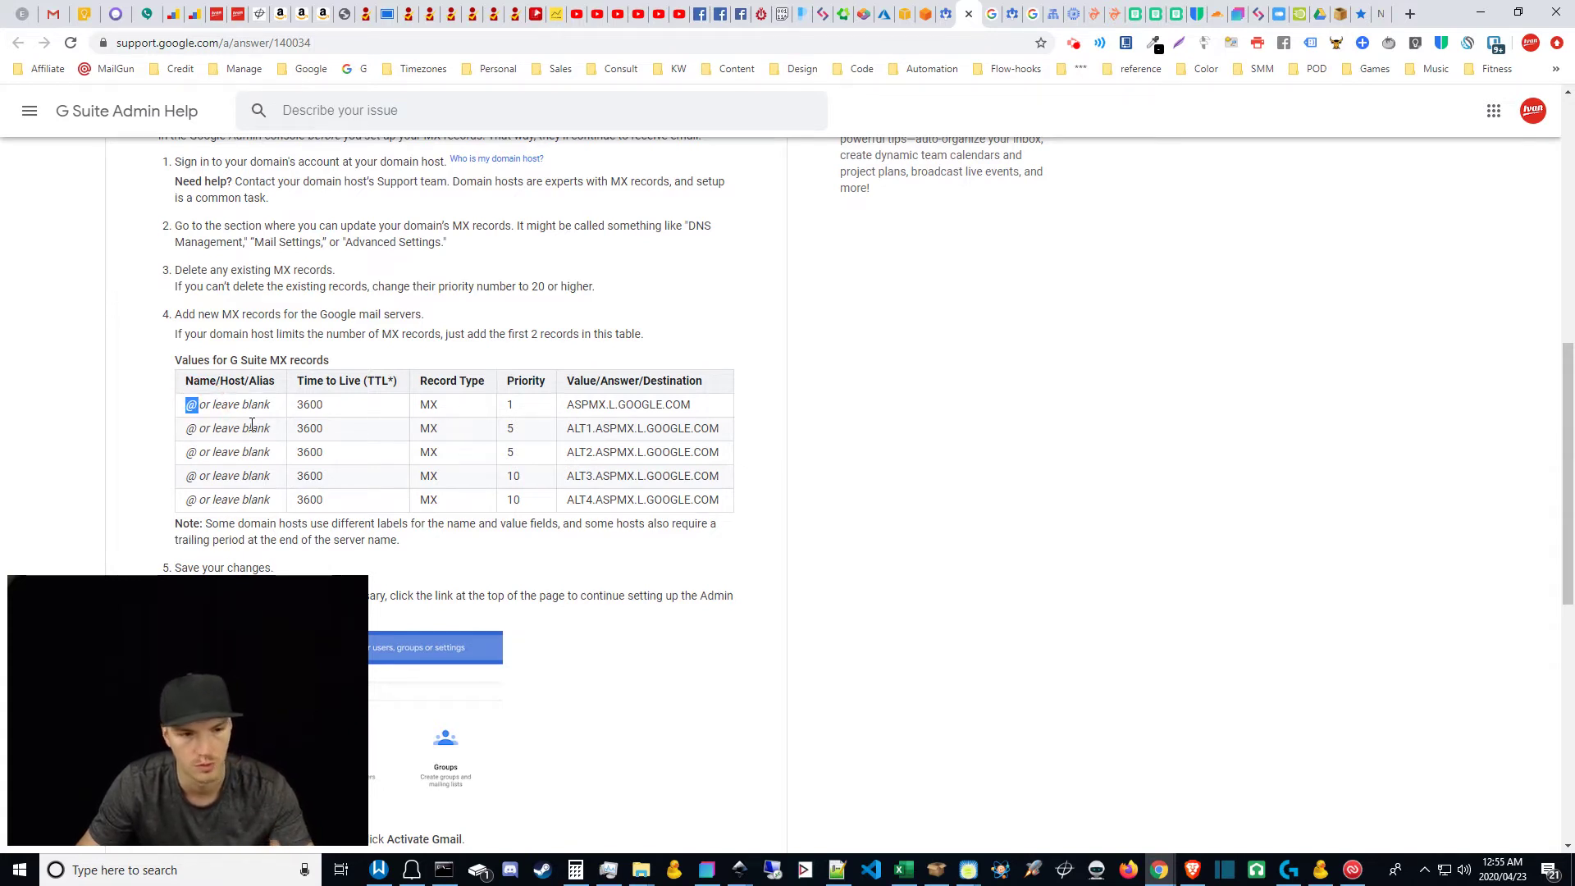
click(267, 472)
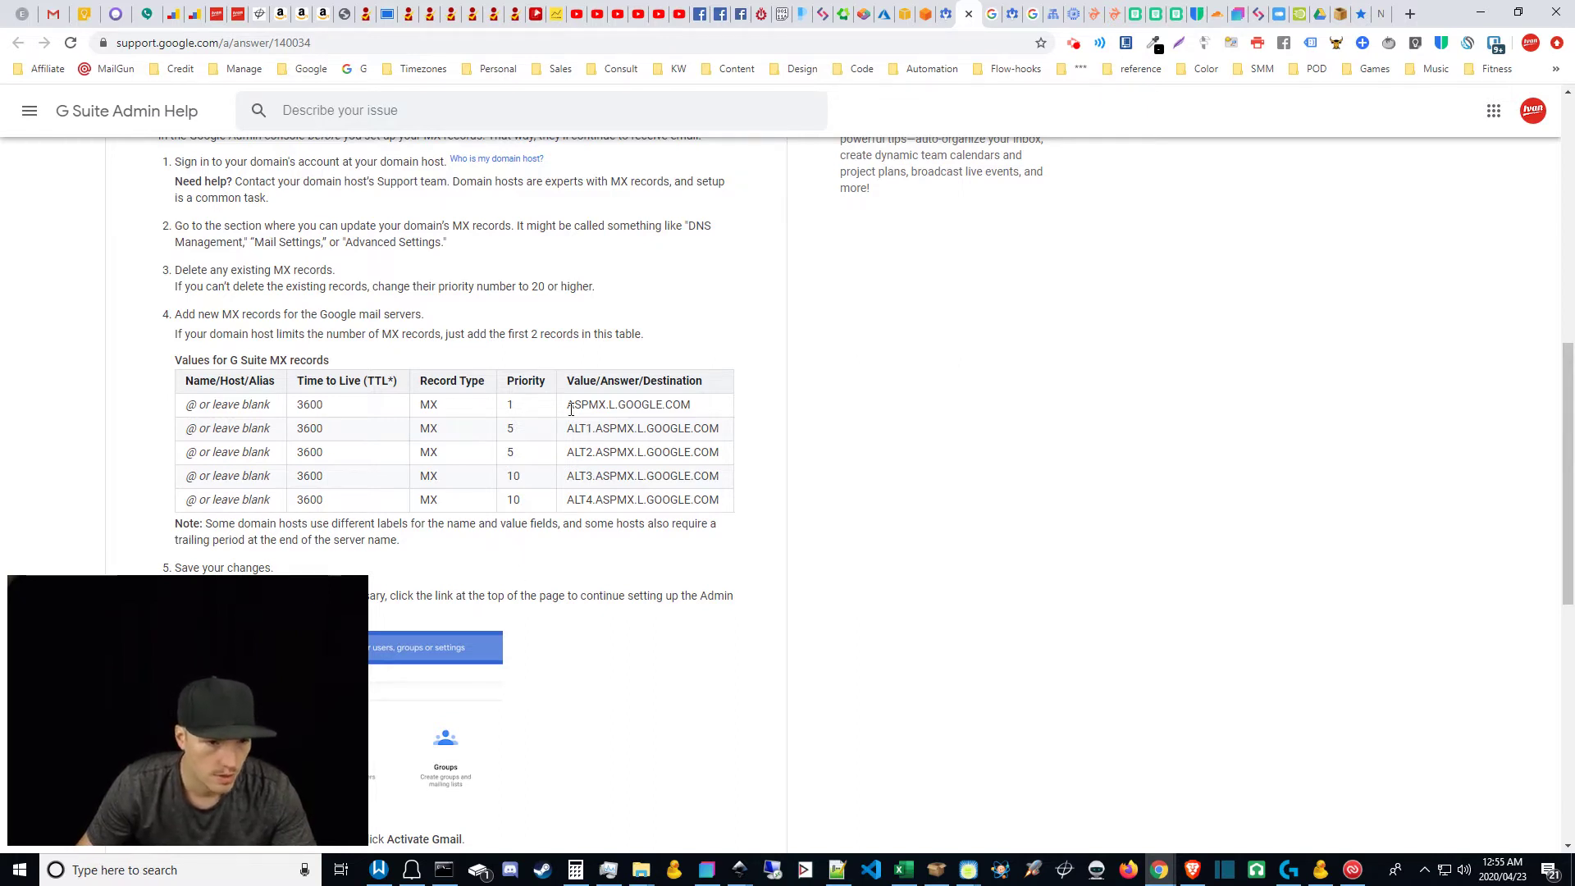
drag(571, 409, 700, 408)
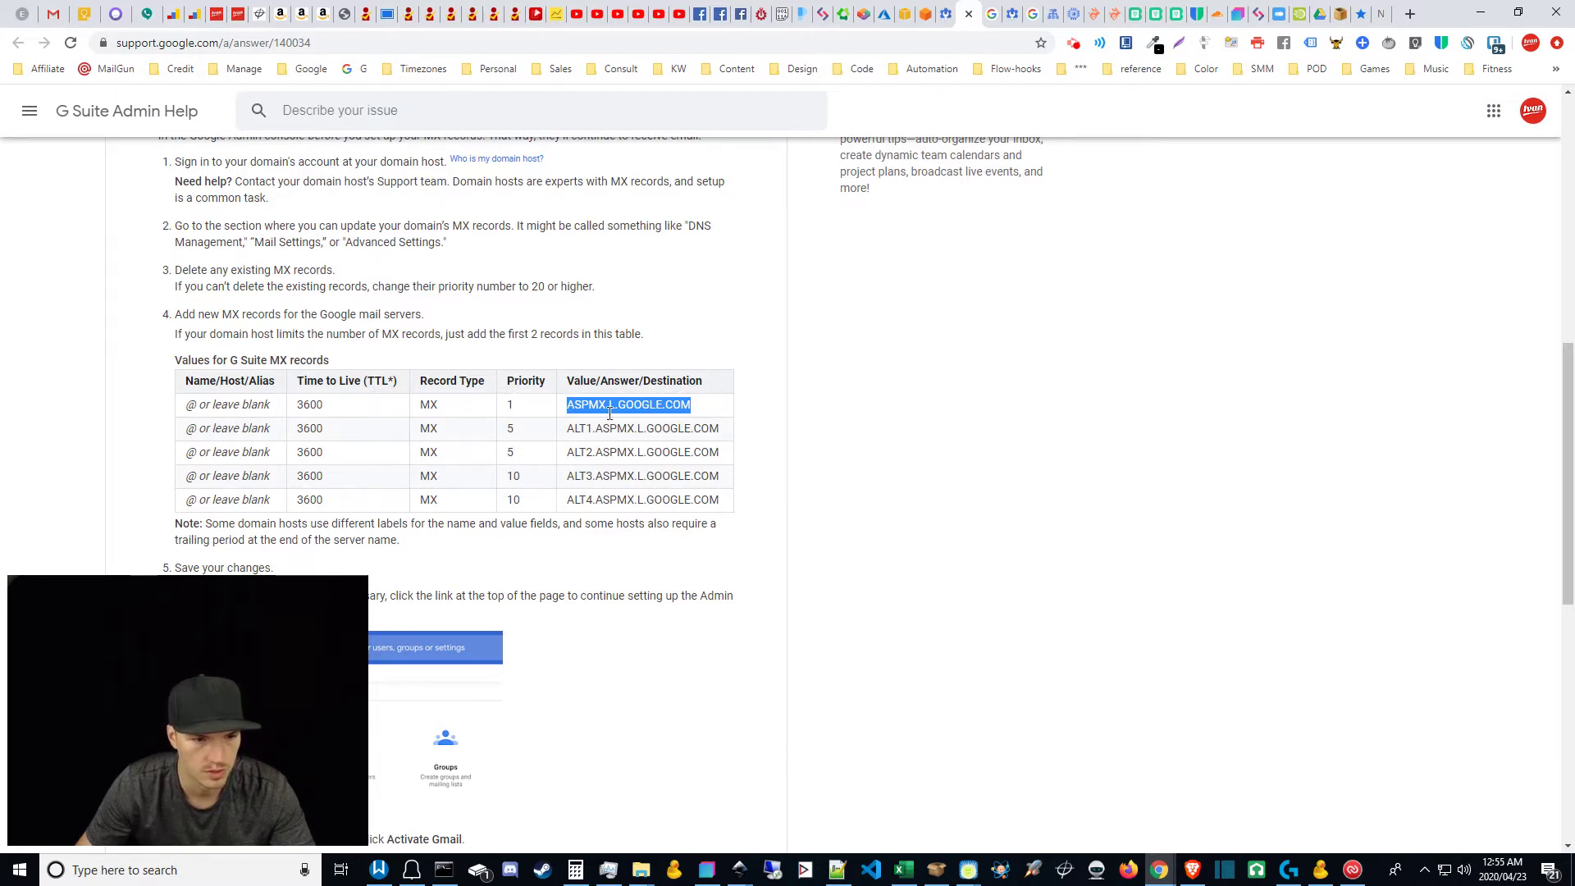
click(996, 10)
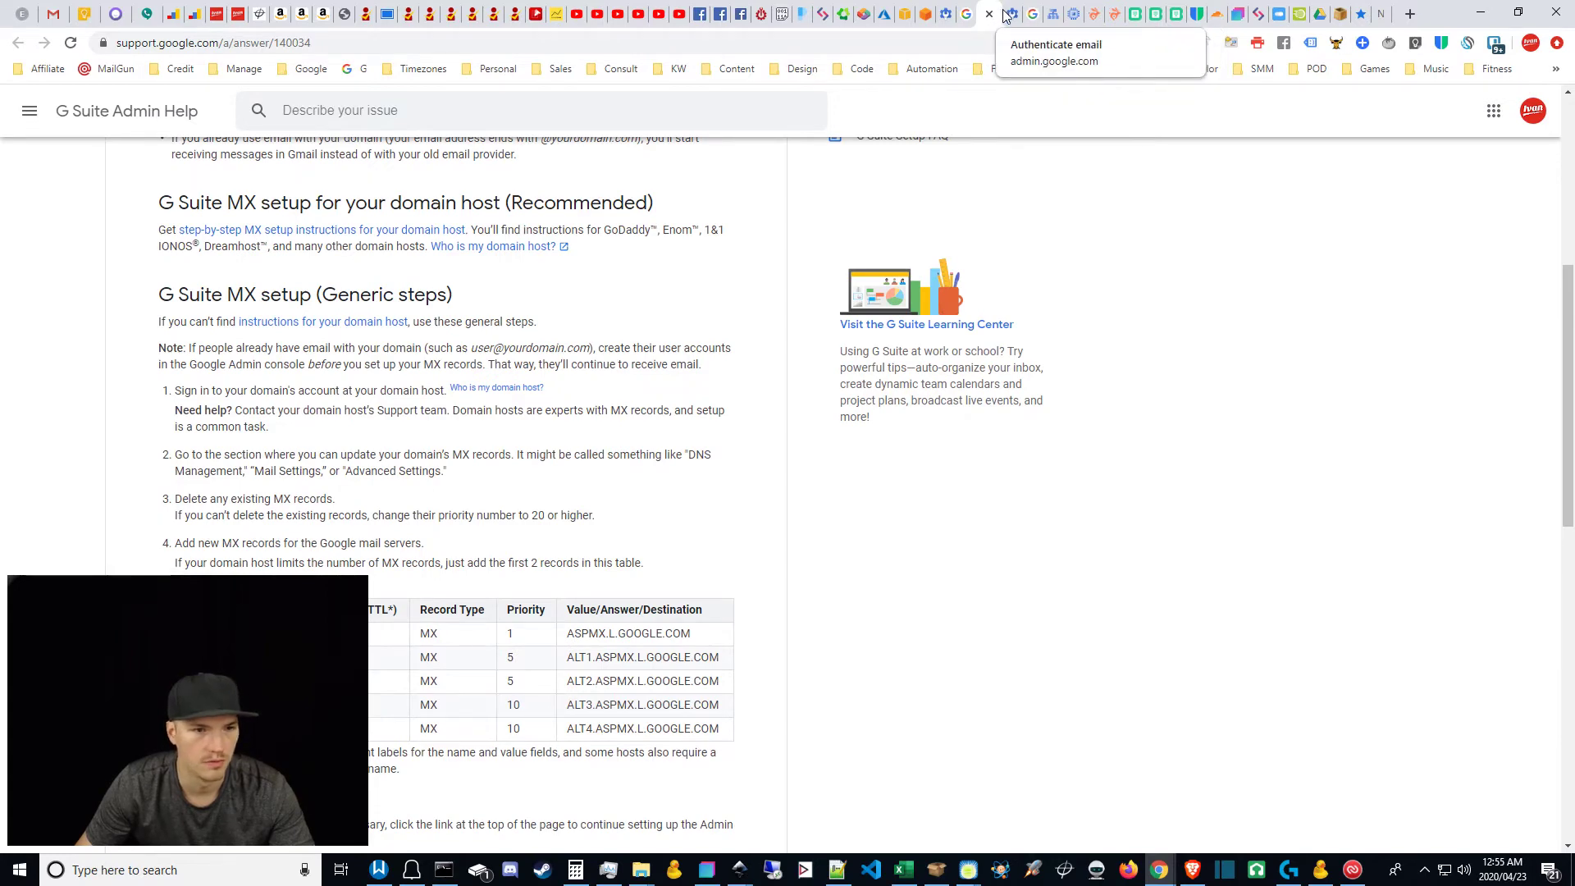
click(991, 16)
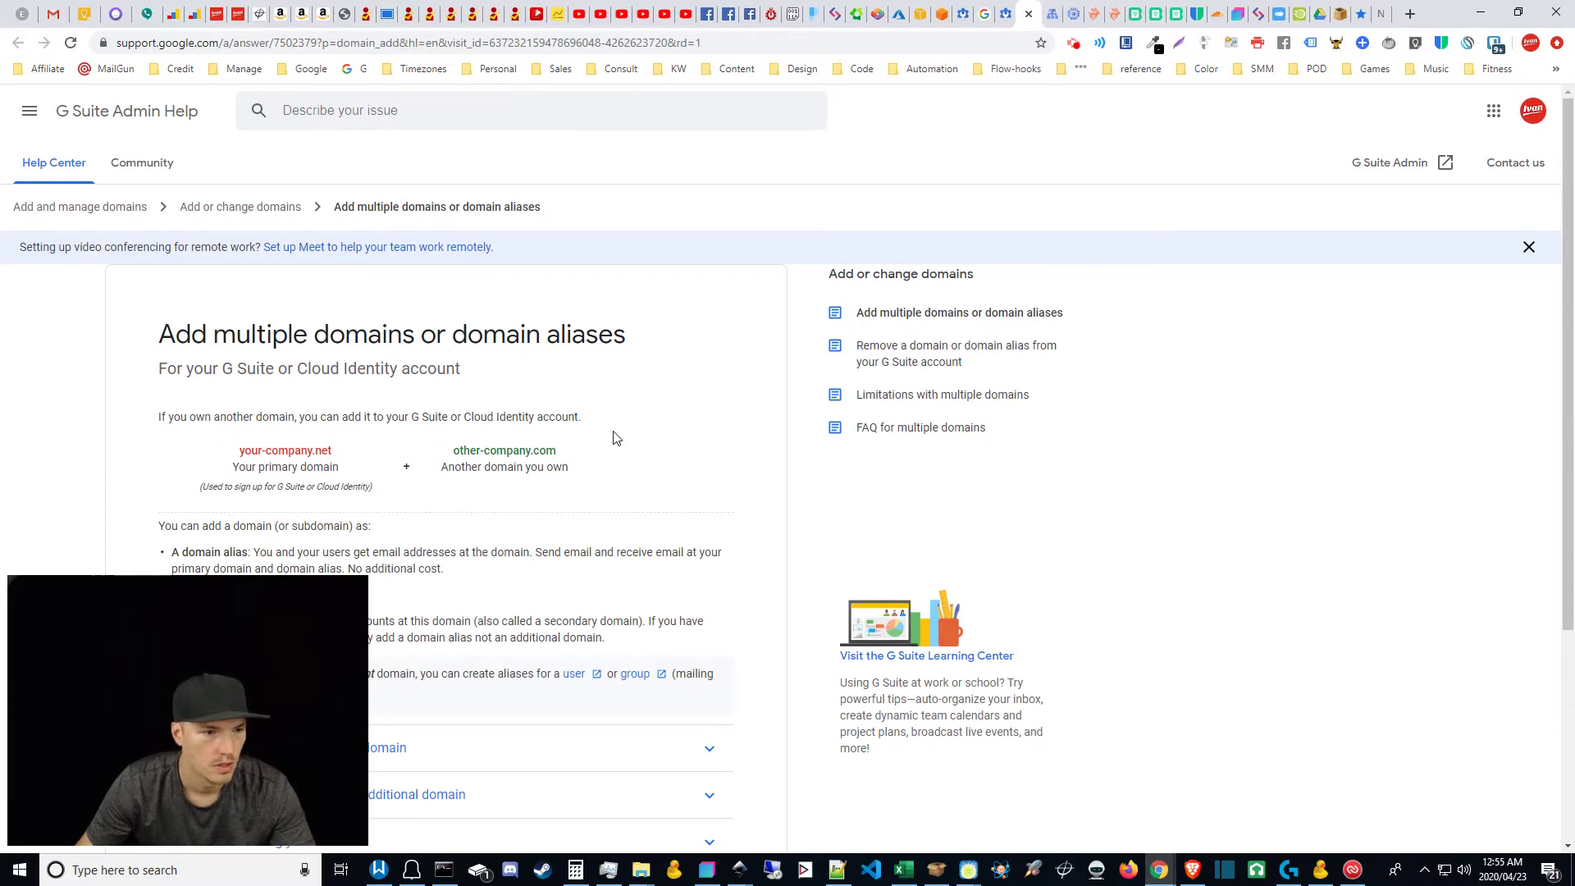
Step: Start a new record set for test.getivan.com with TTL in hours and type MX
click(1051, 8)
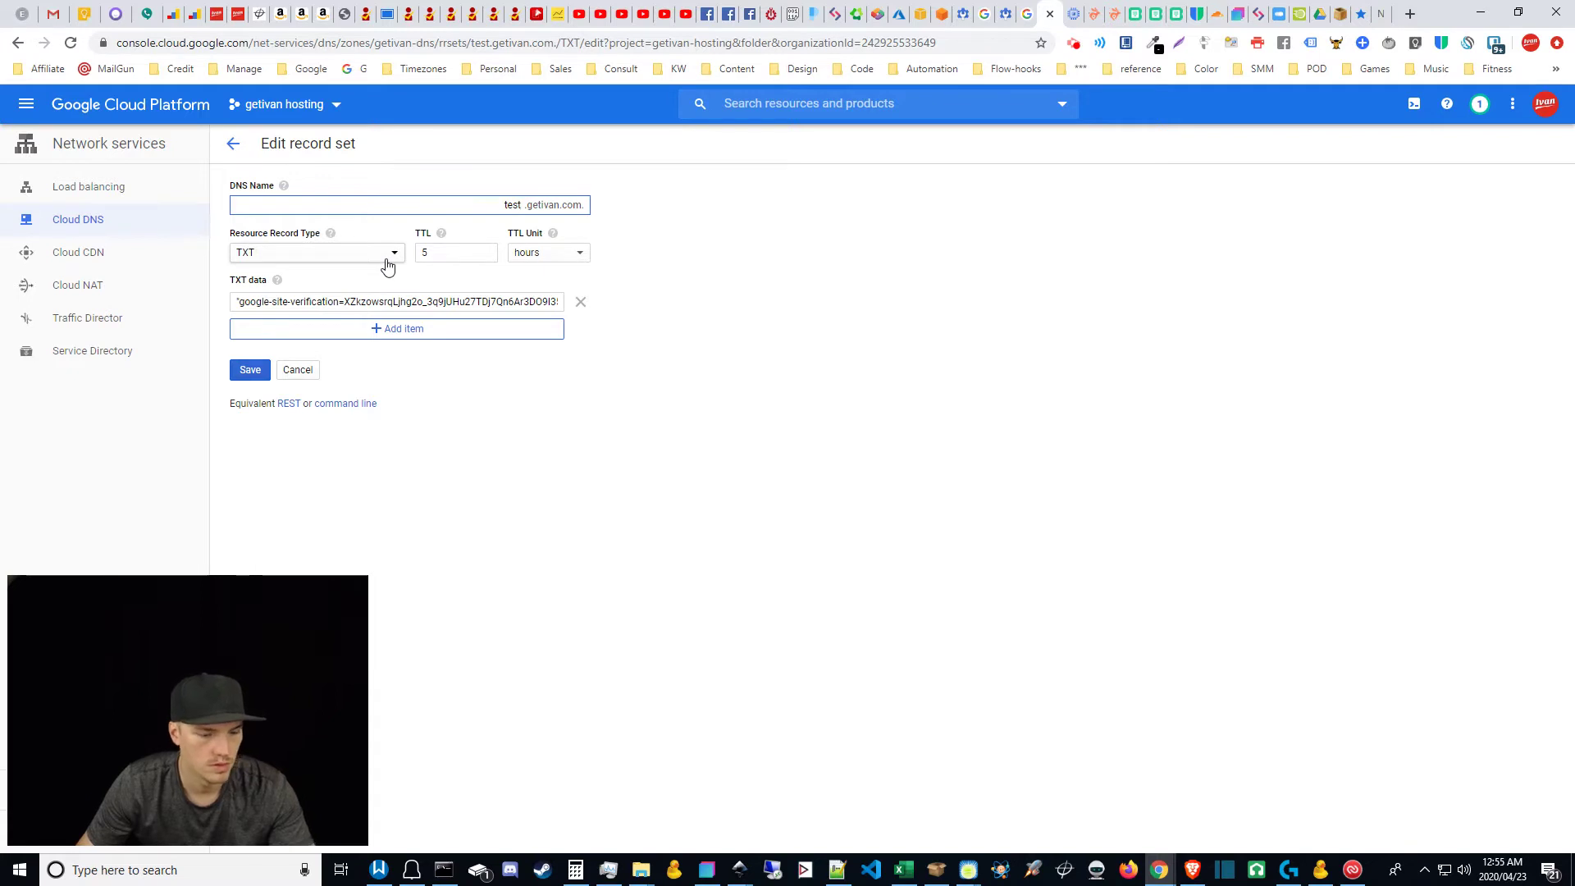
key(alt+Left)
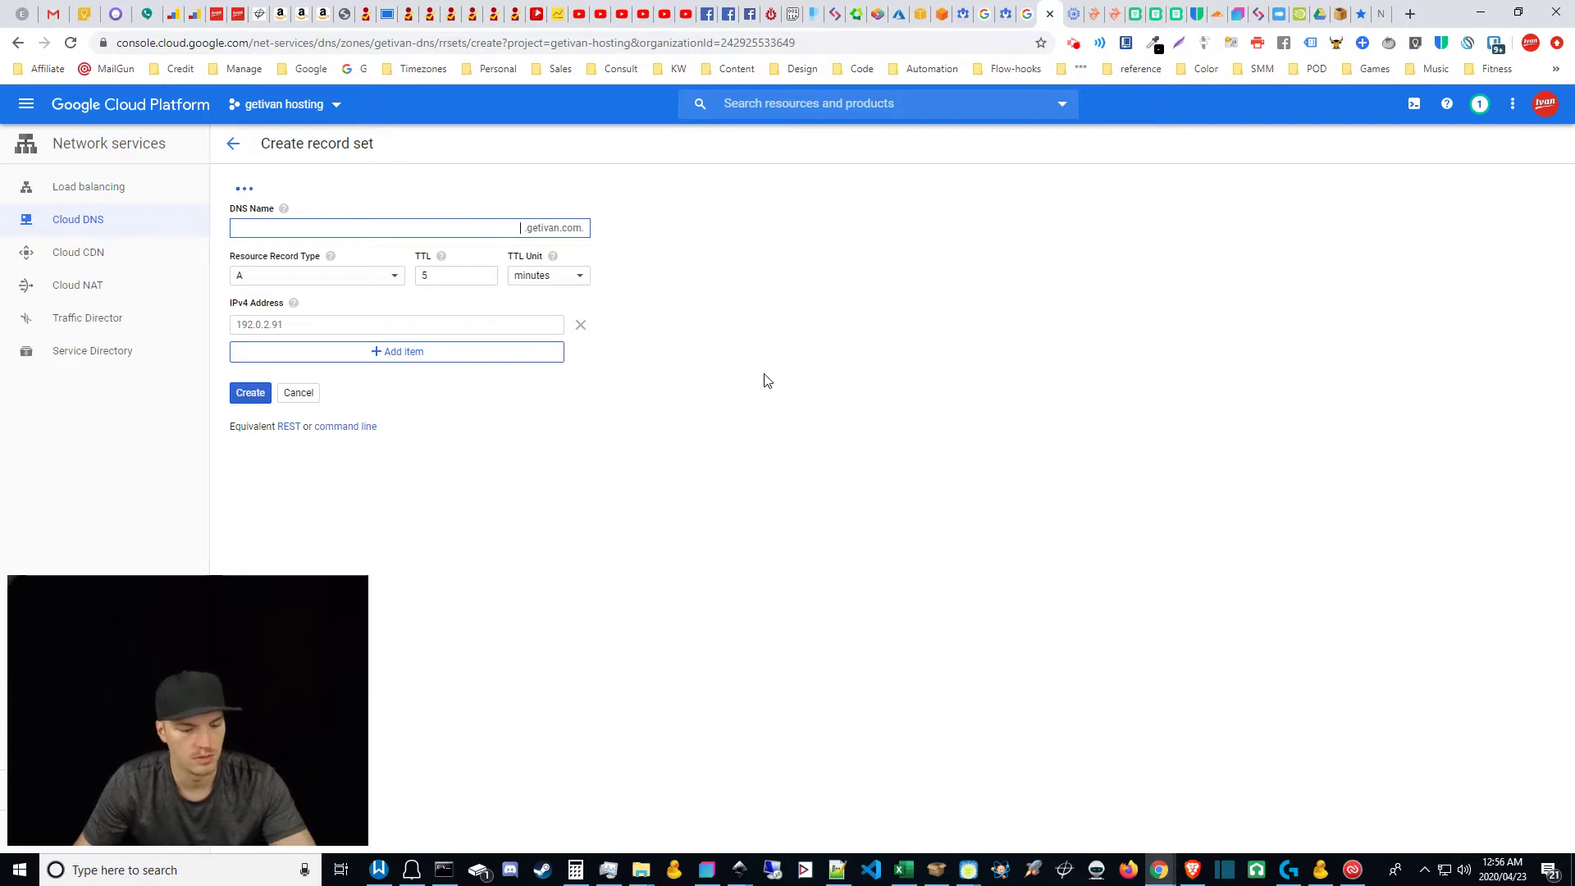
text(test)
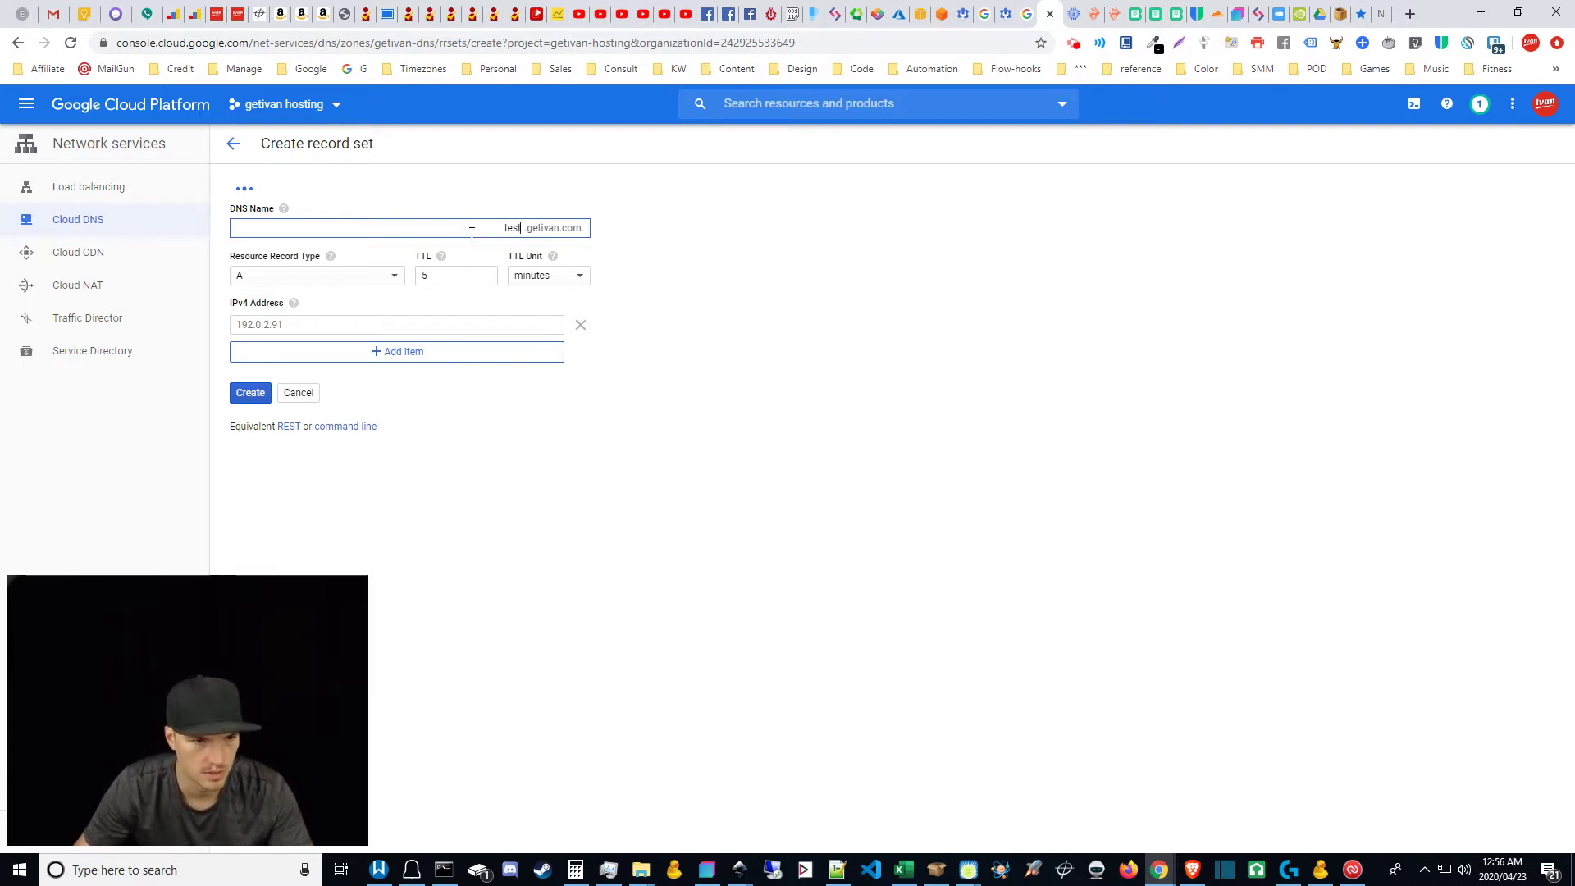
click(570, 276)
click(548, 260)
click(320, 279)
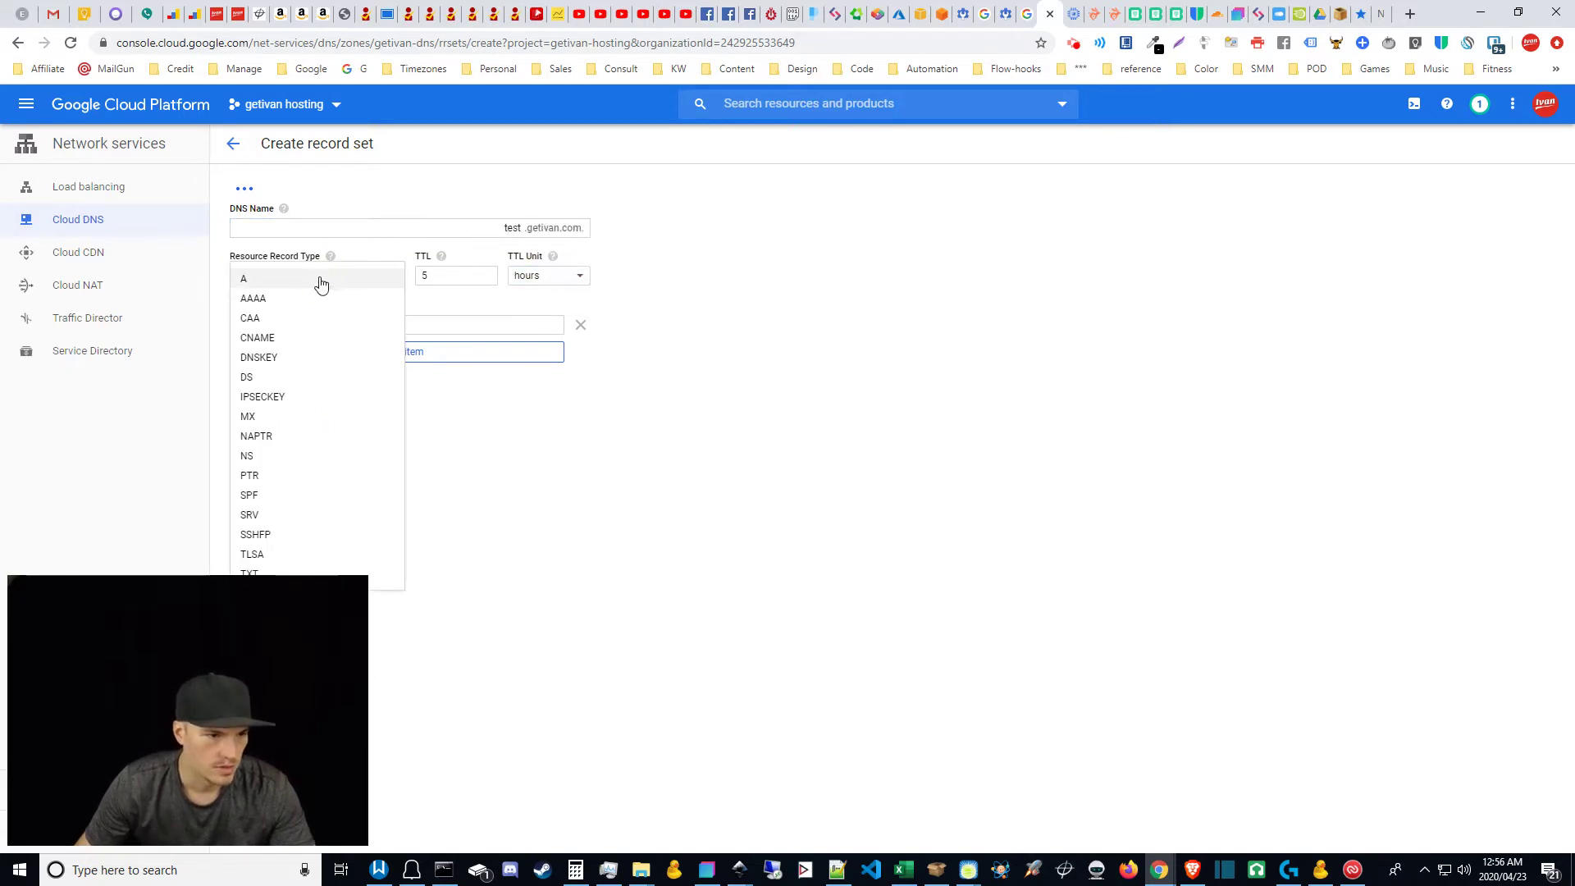
click(275, 417)
Step: Enter priority 1 with ASPMX.L.GOOGLE.COM, then add a second row with priority 5
click(348, 326)
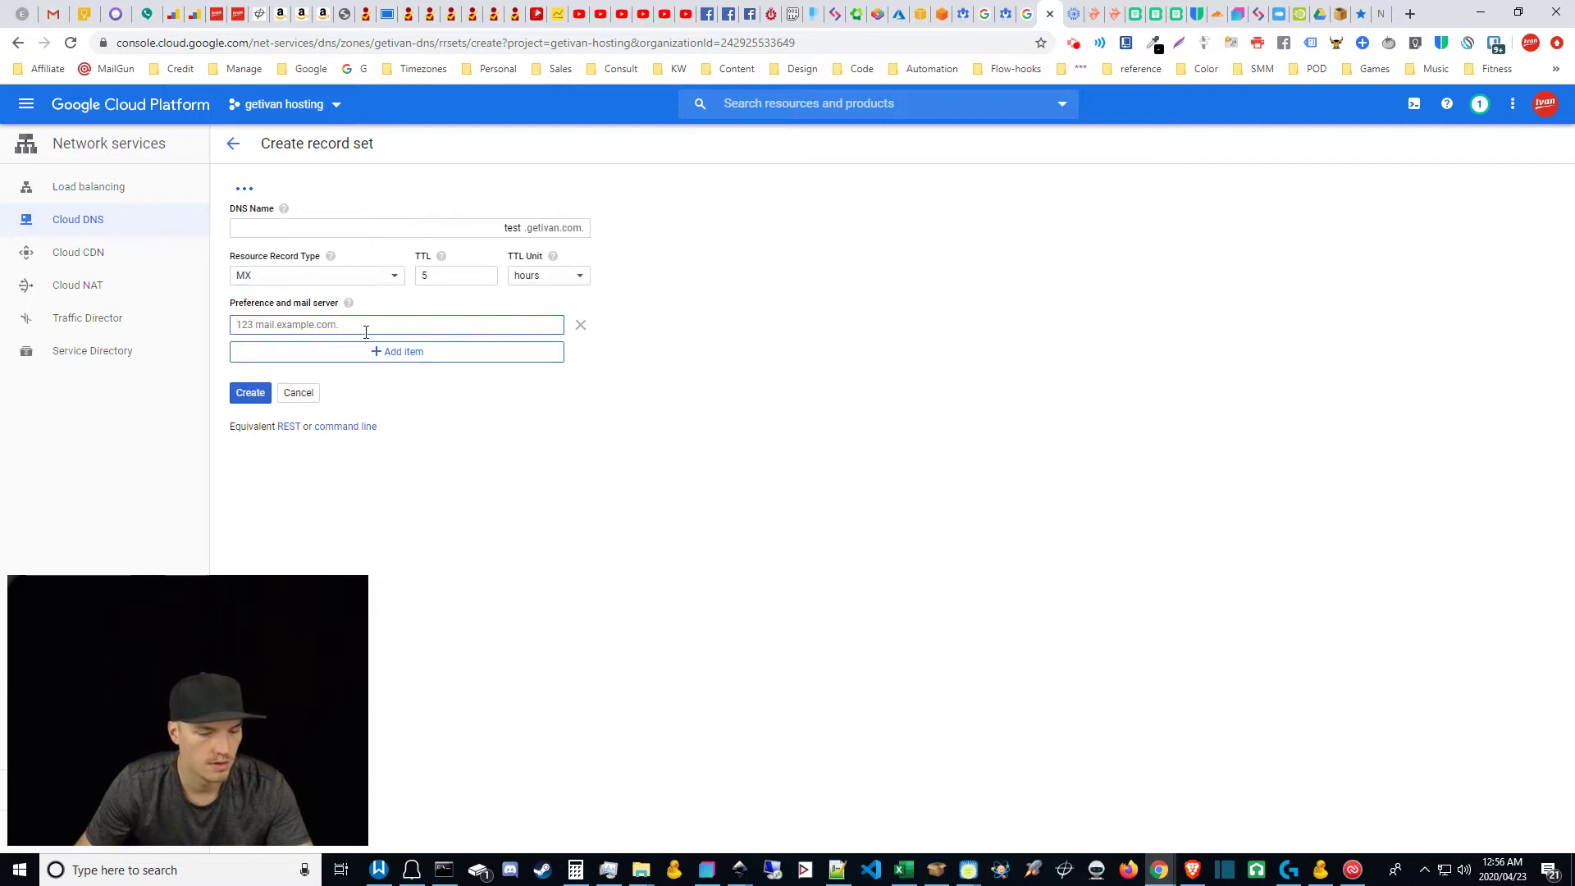
text(1)
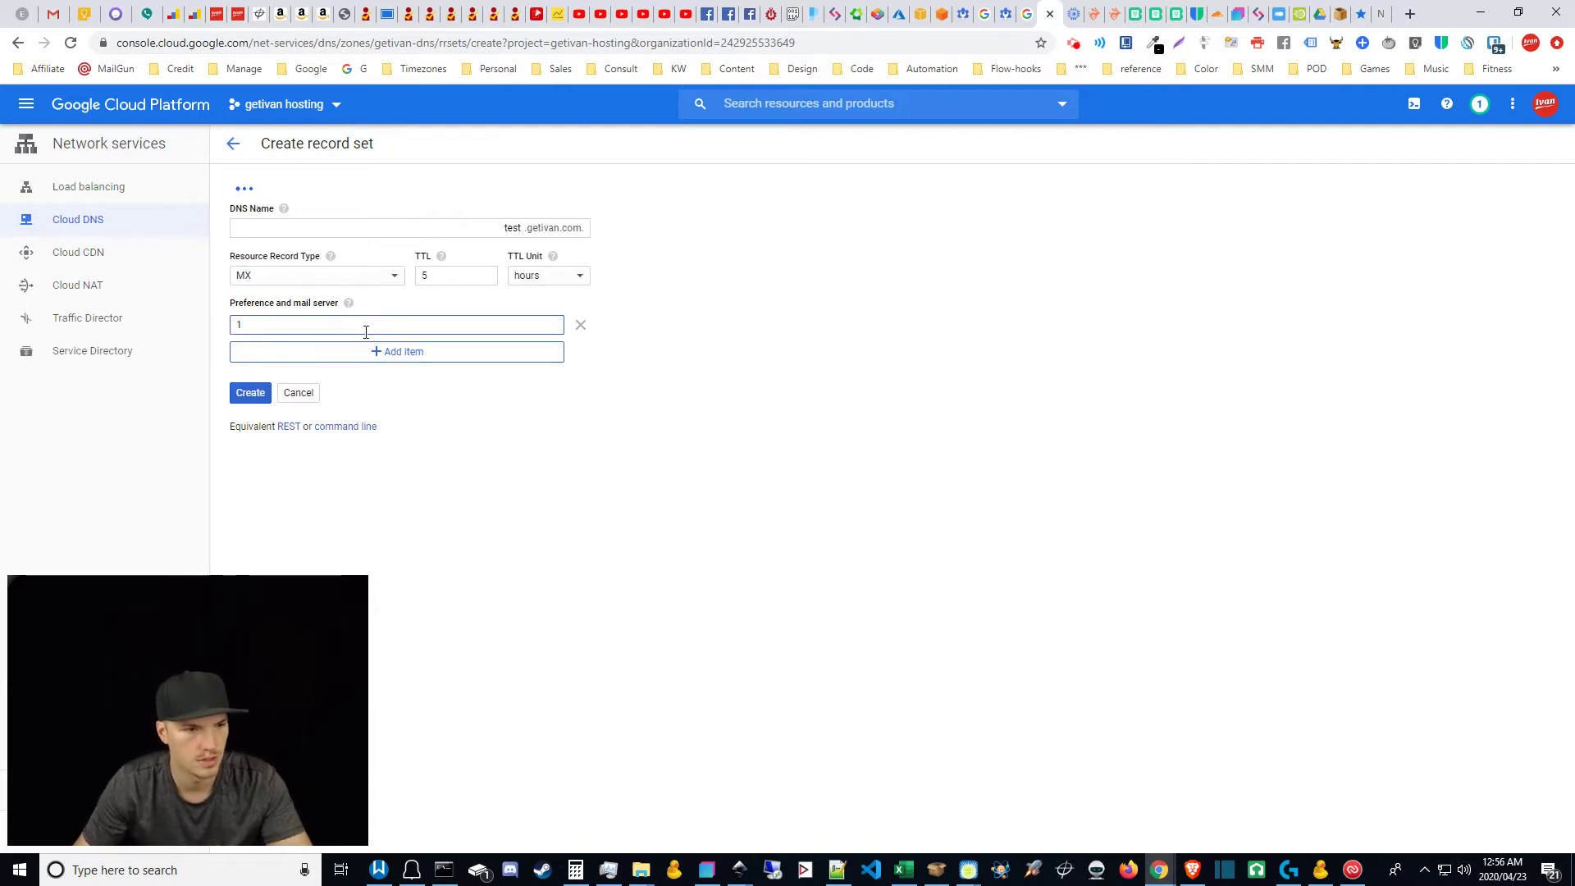
key(BackSpace)
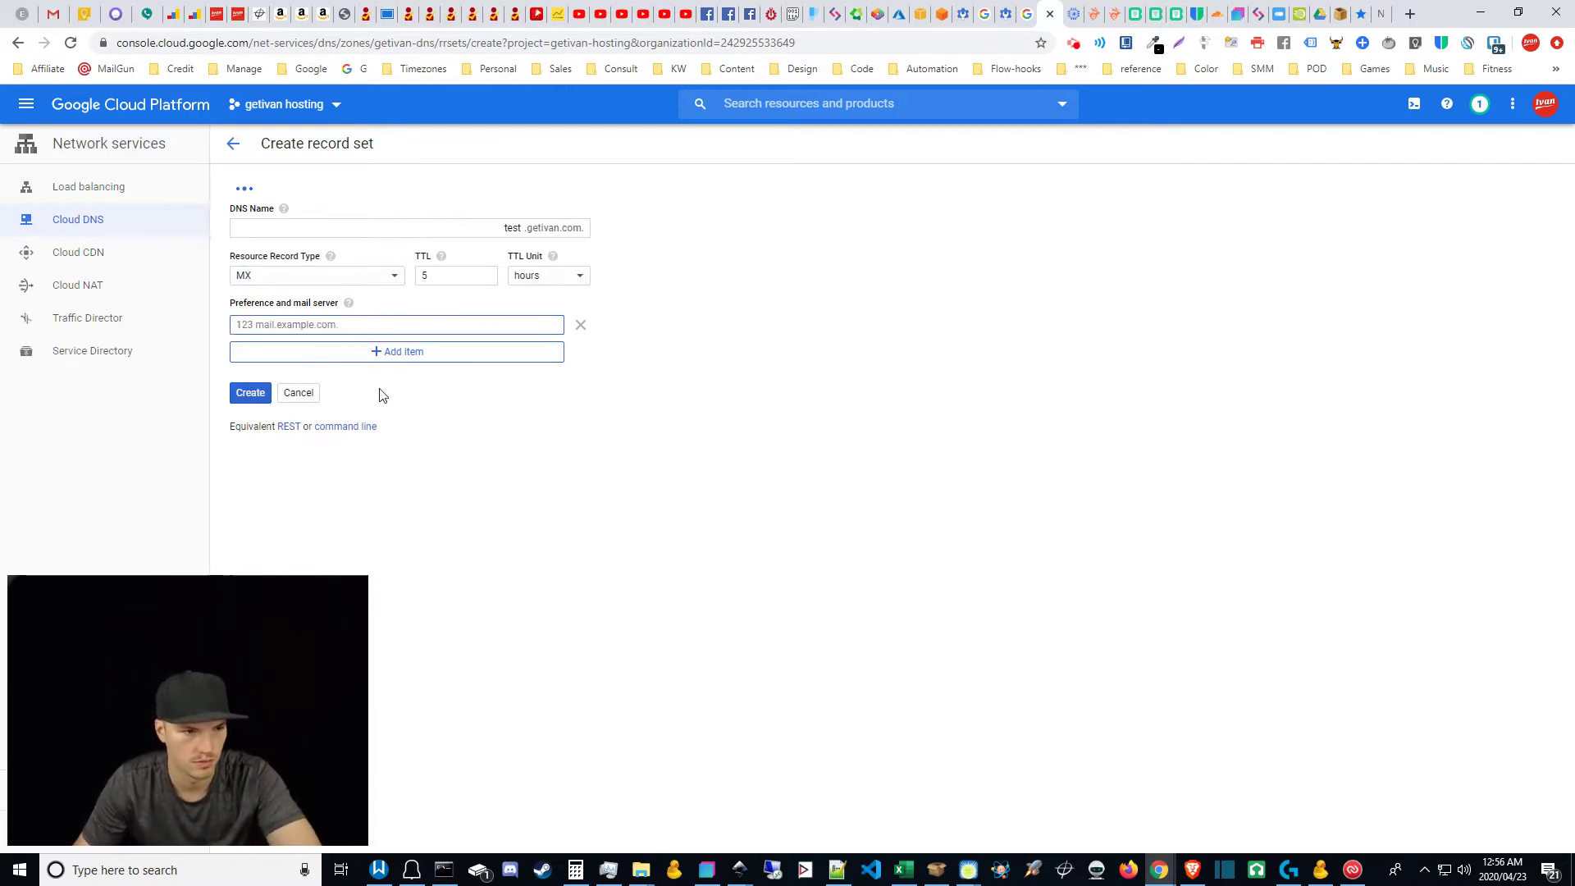
click(379, 393)
click(332, 323)
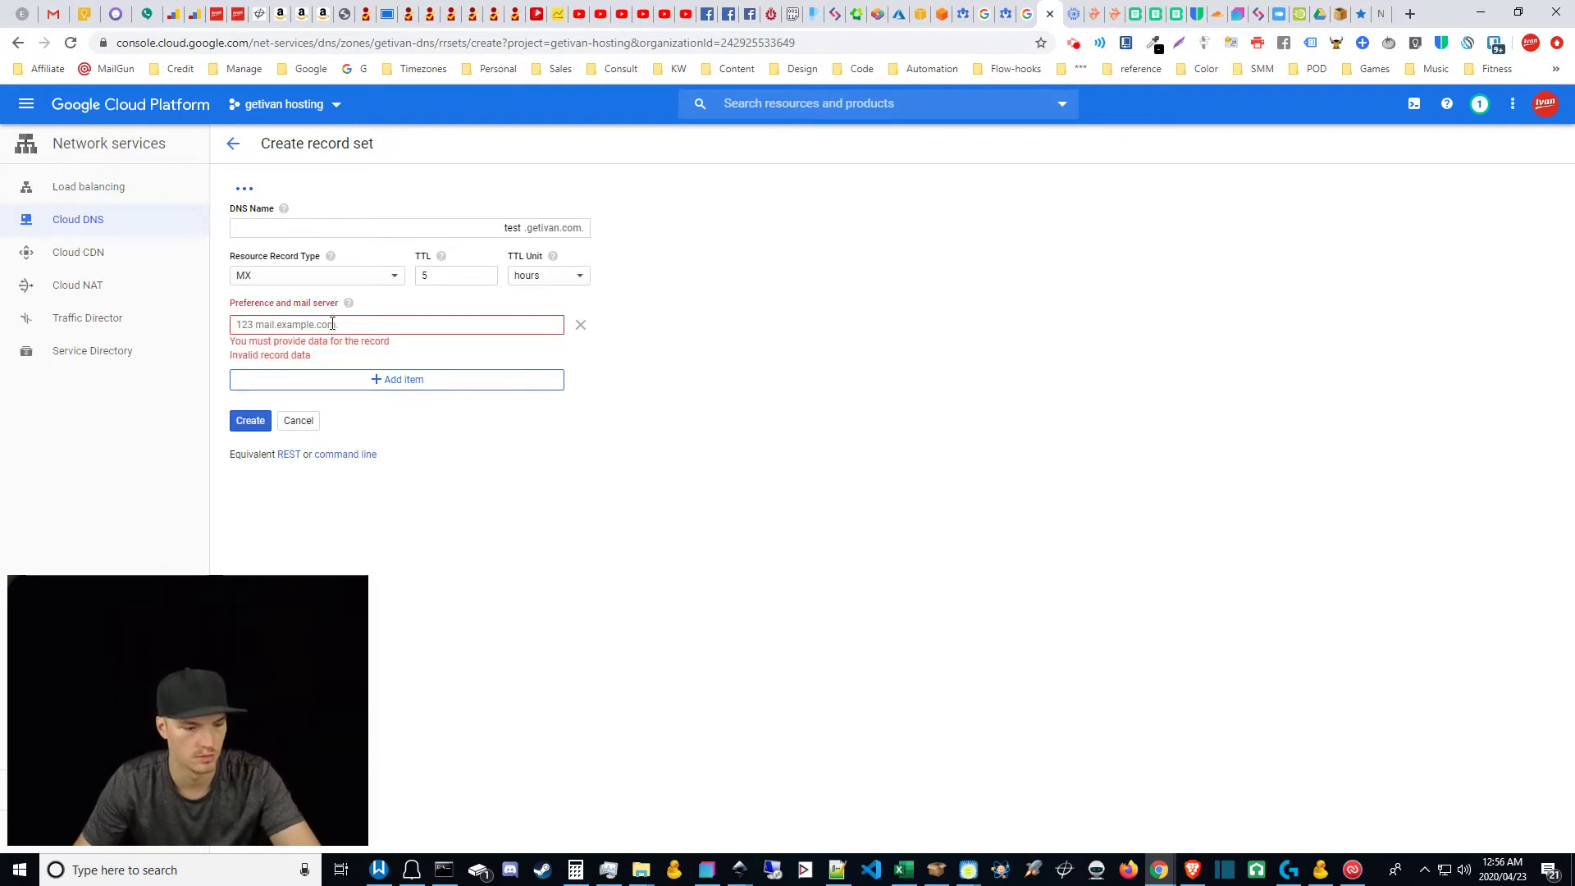
text(1)
text(ASPMX.L.GOOGLE.COM)
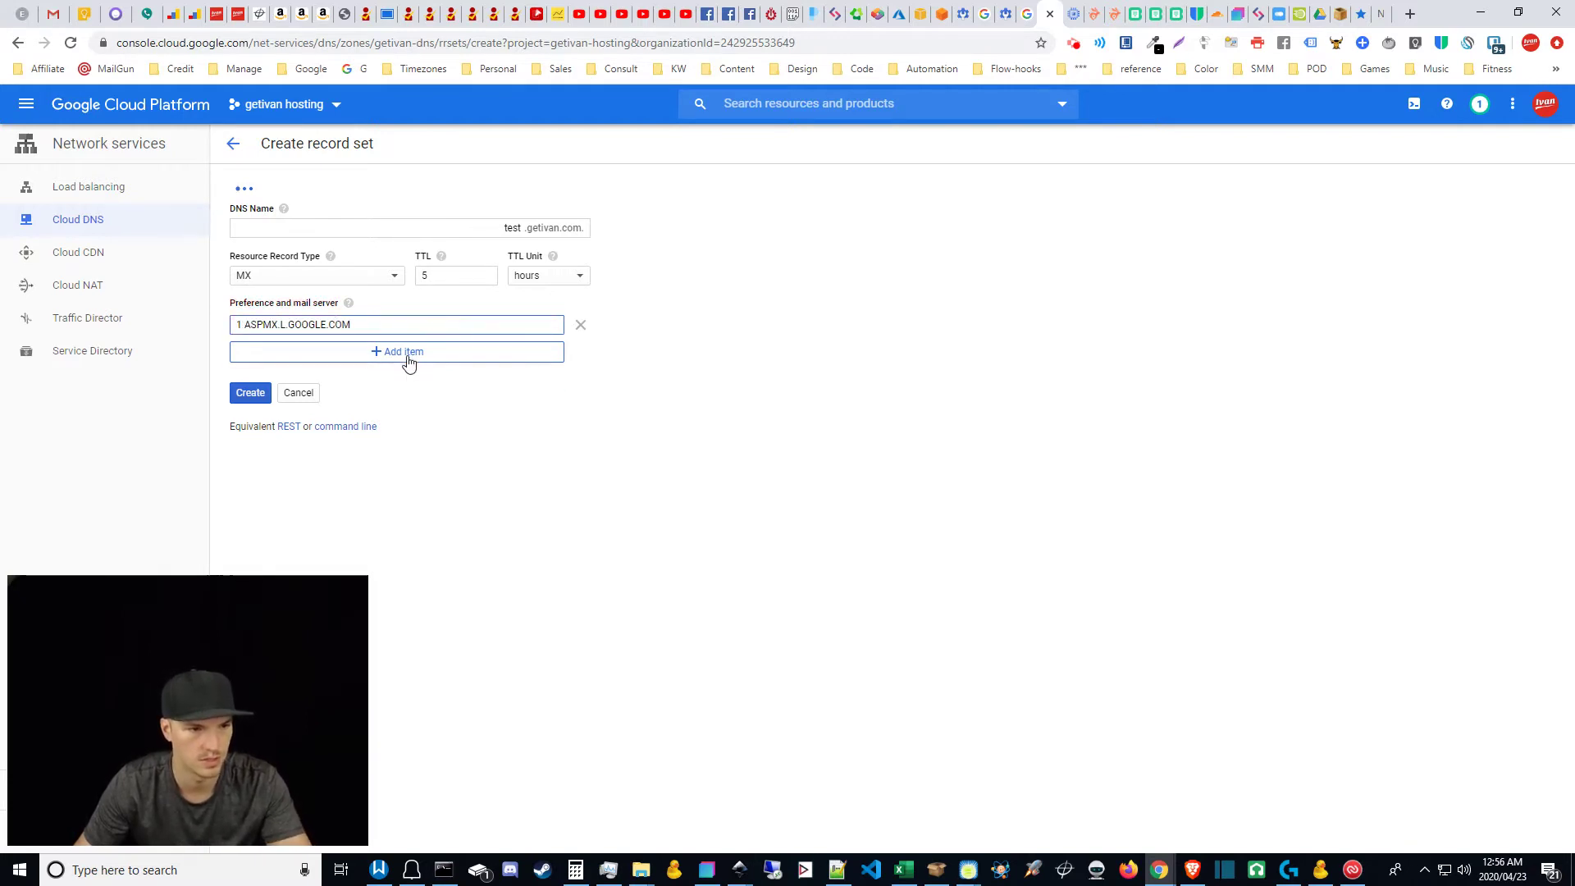
click(402, 355)
text(5)
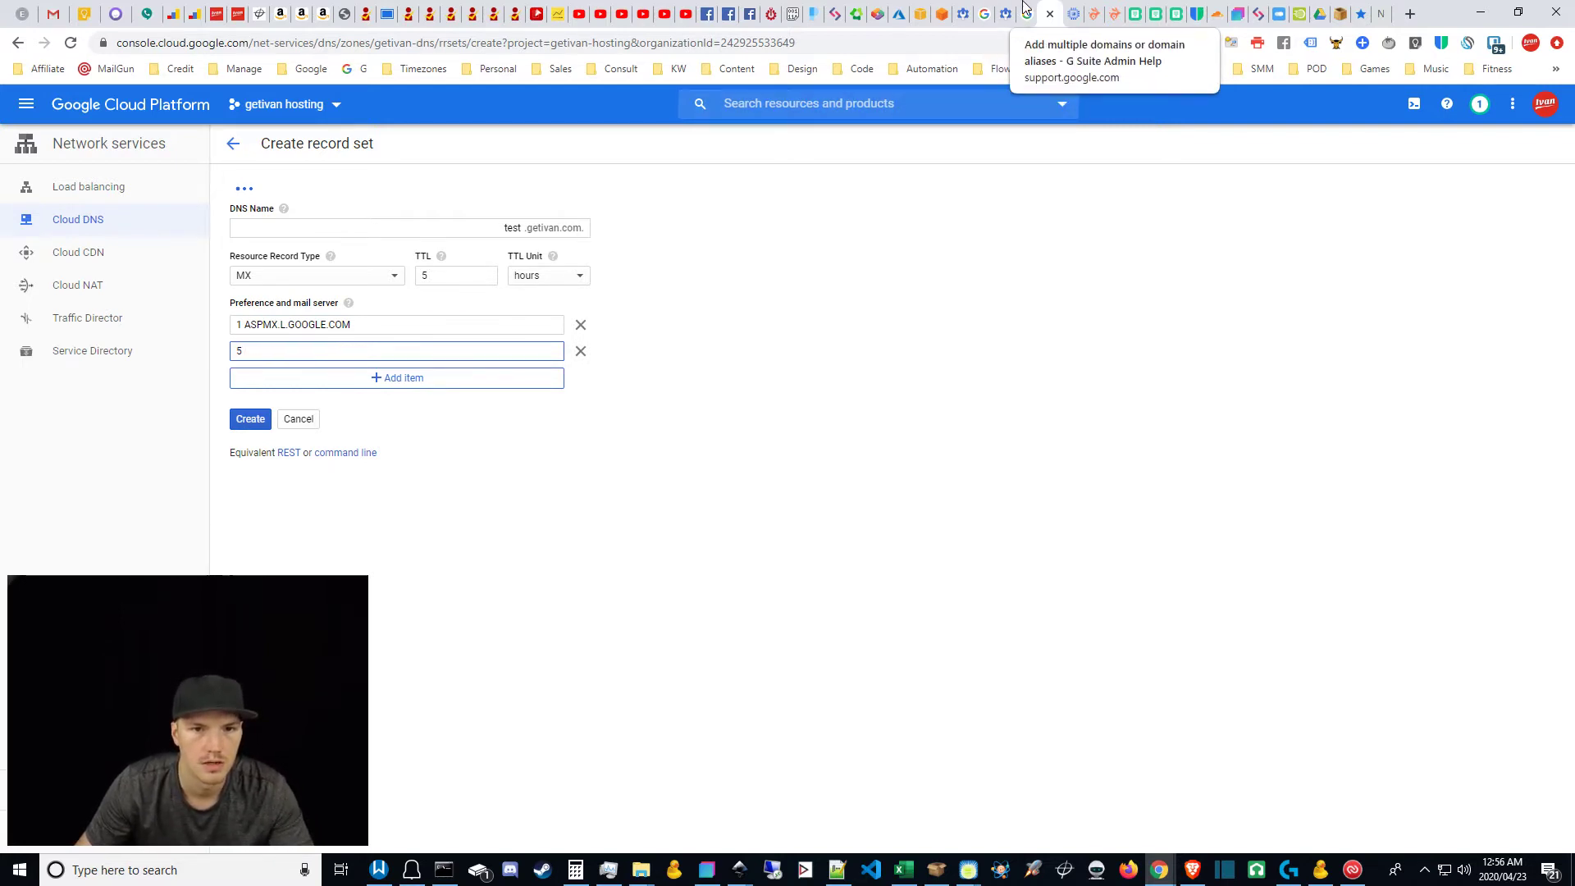
Step: Paste ALT1.ASPMX.L.GOOGLE.COM as the priority-5 server, add another entry, and create the record set
click(984, 13)
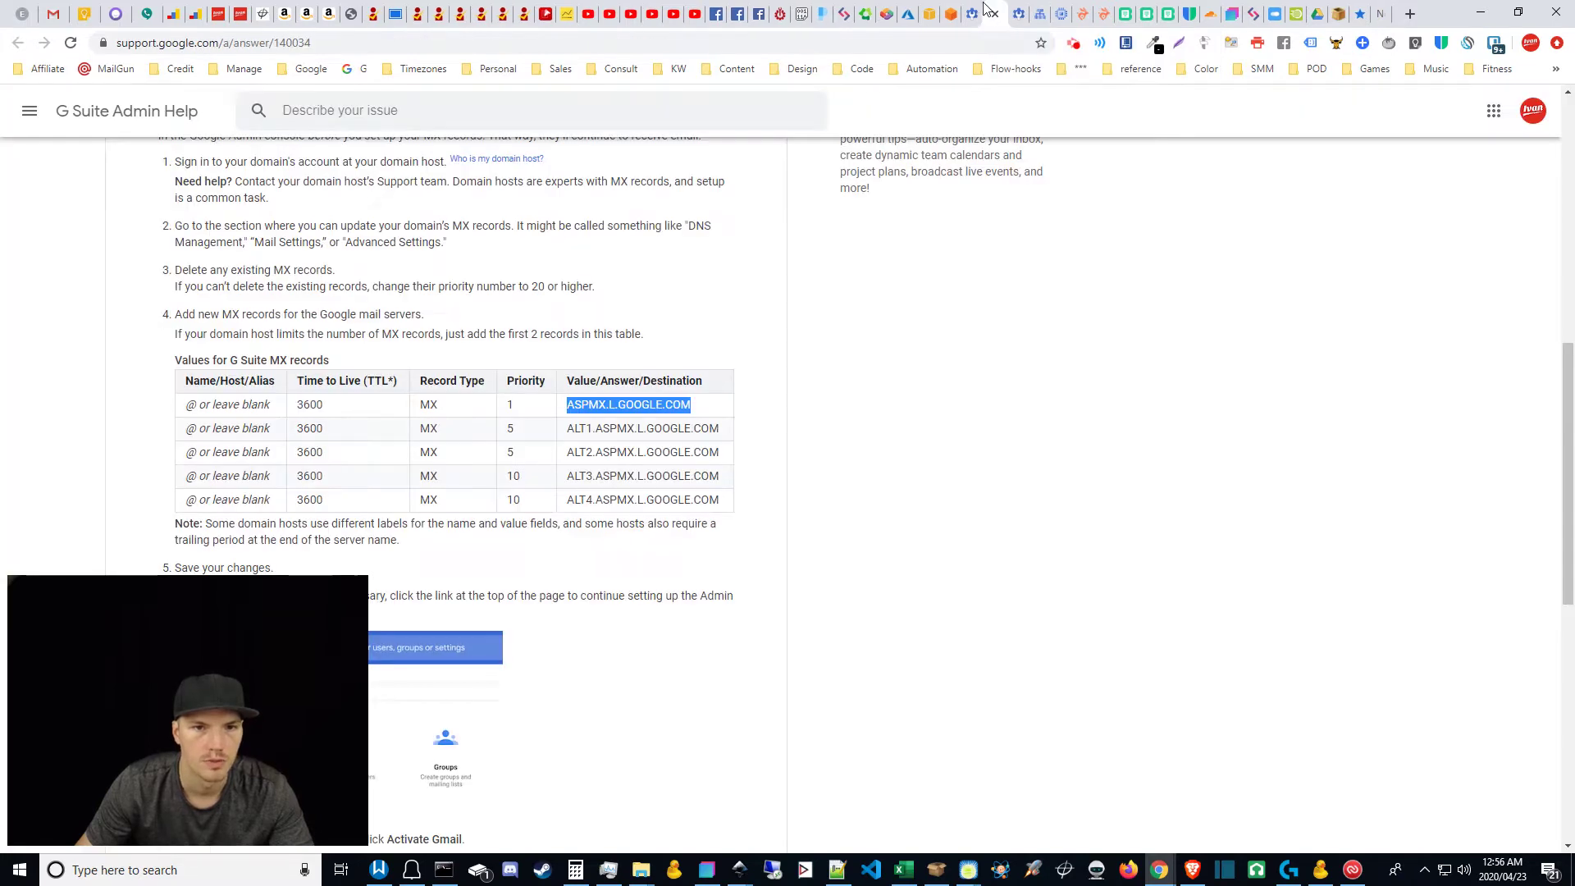
triple_click(606, 430)
key(ctrl+c)
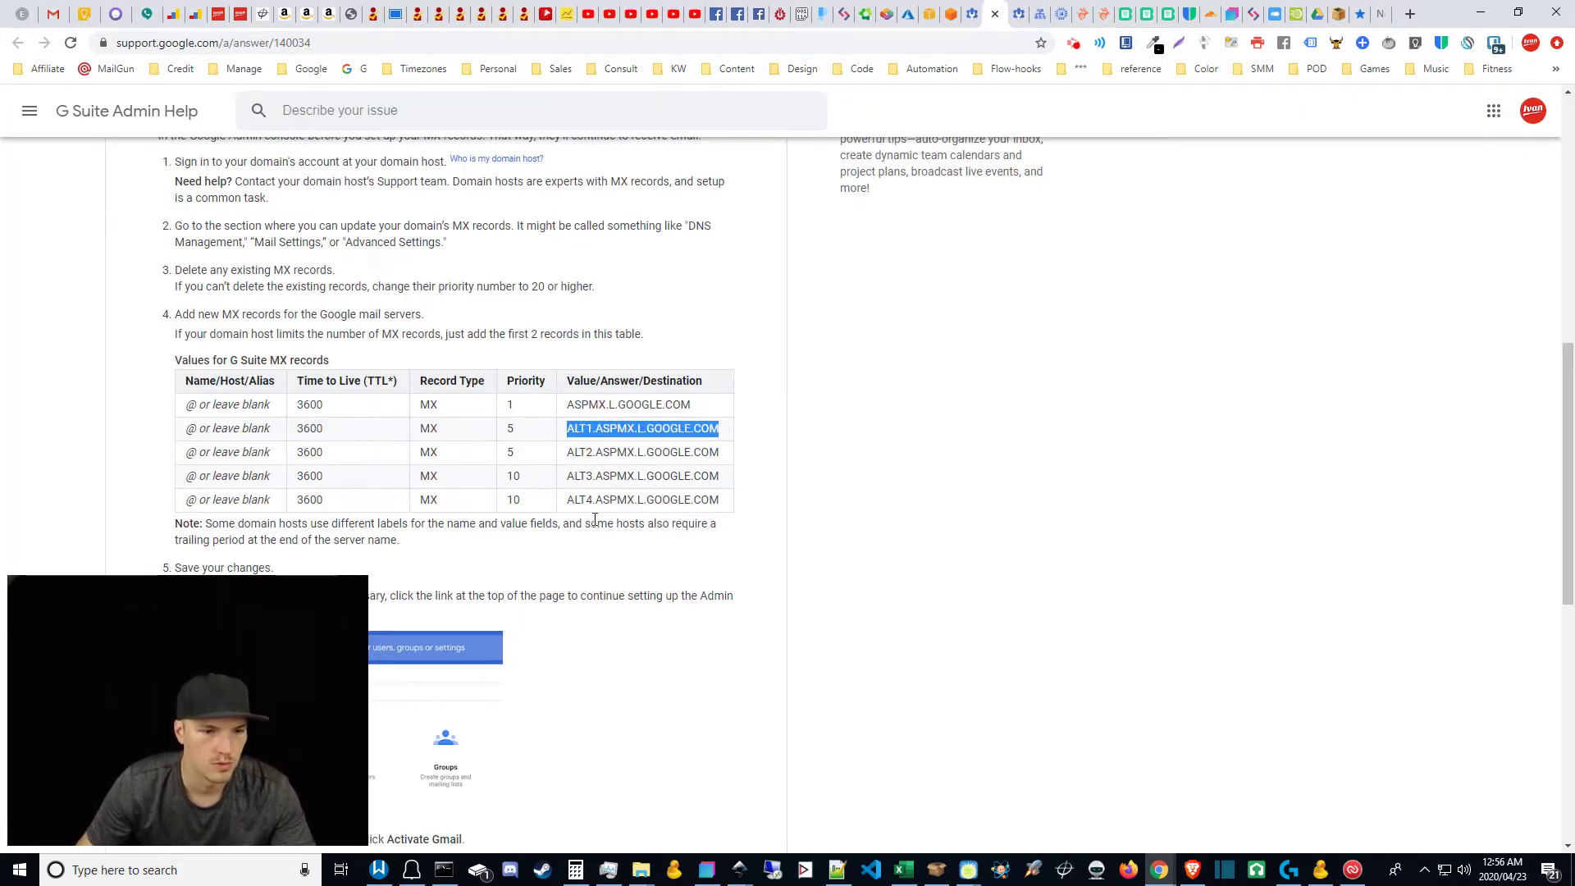
click(1037, 13)
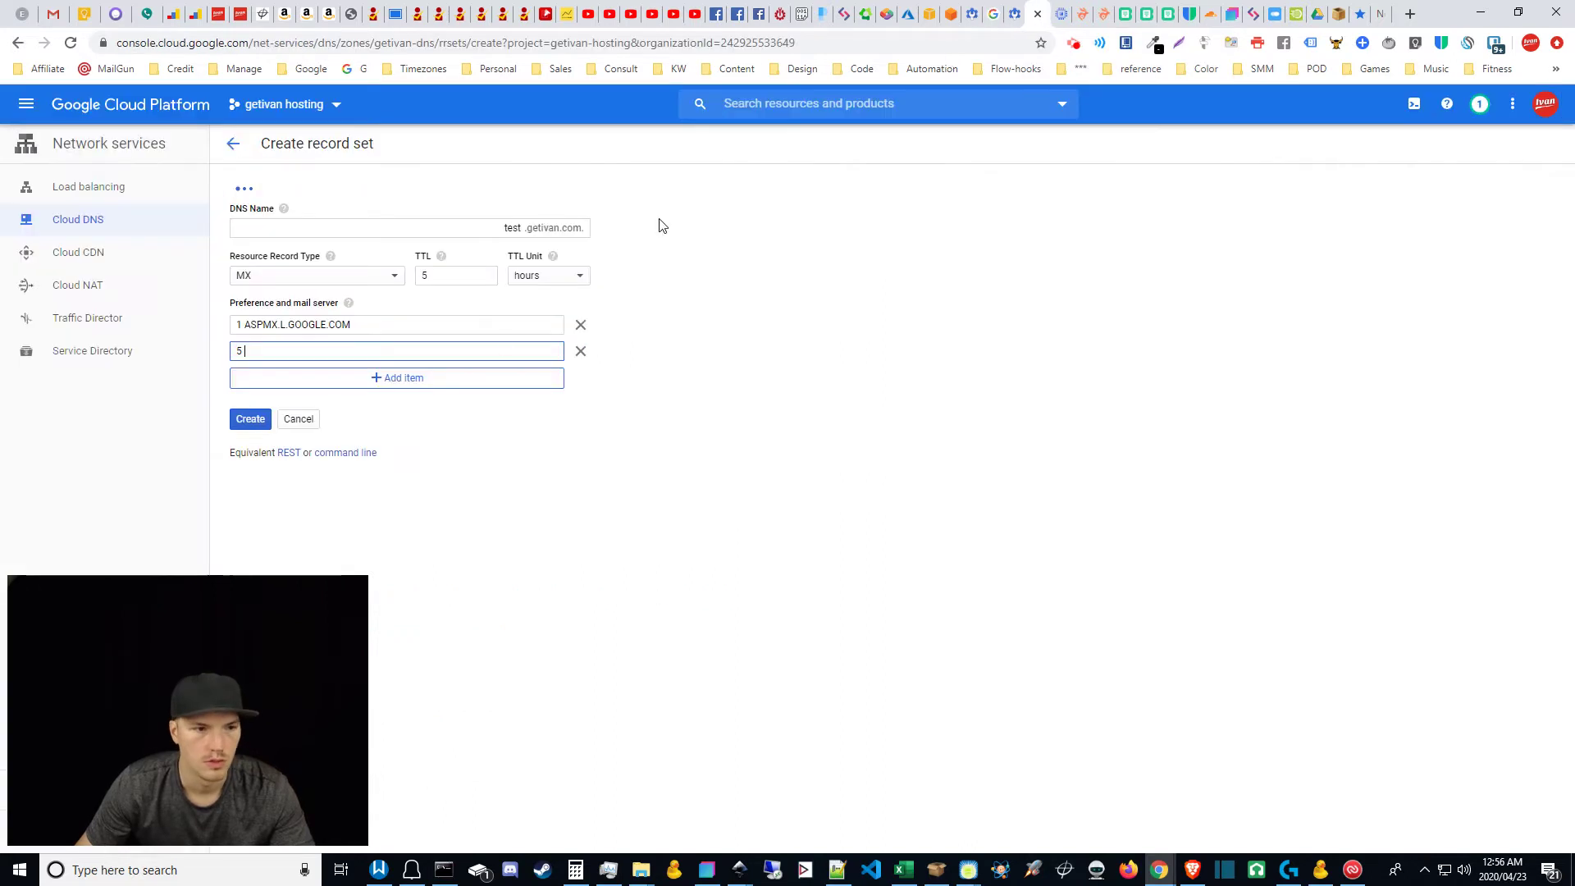
key(ctrl+v)
click(392, 379)
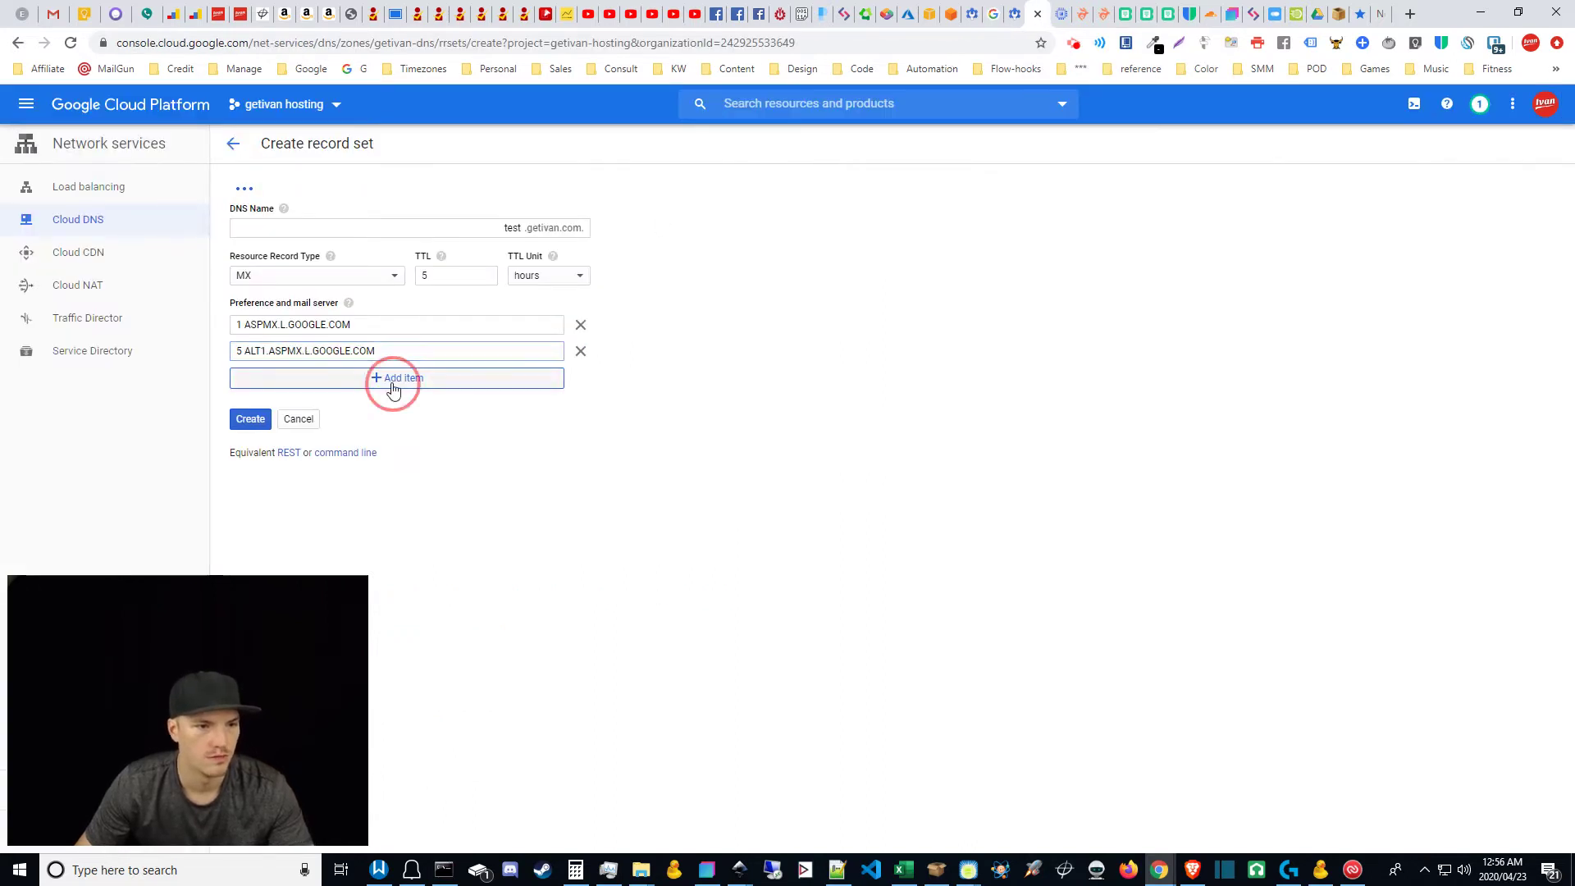
click(970, 11)
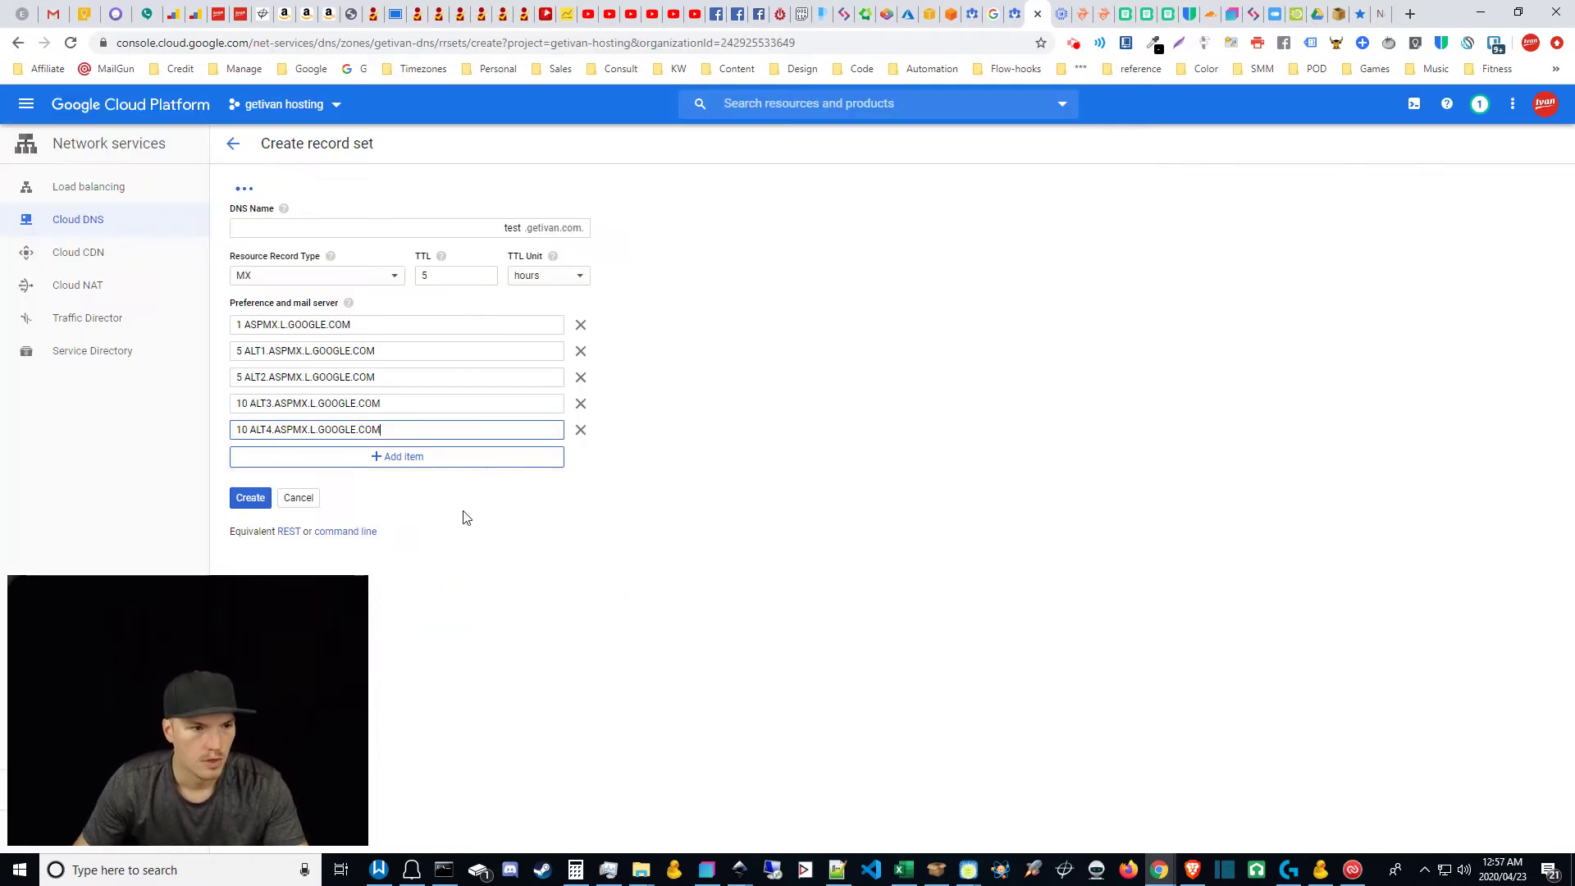
click(252, 500)
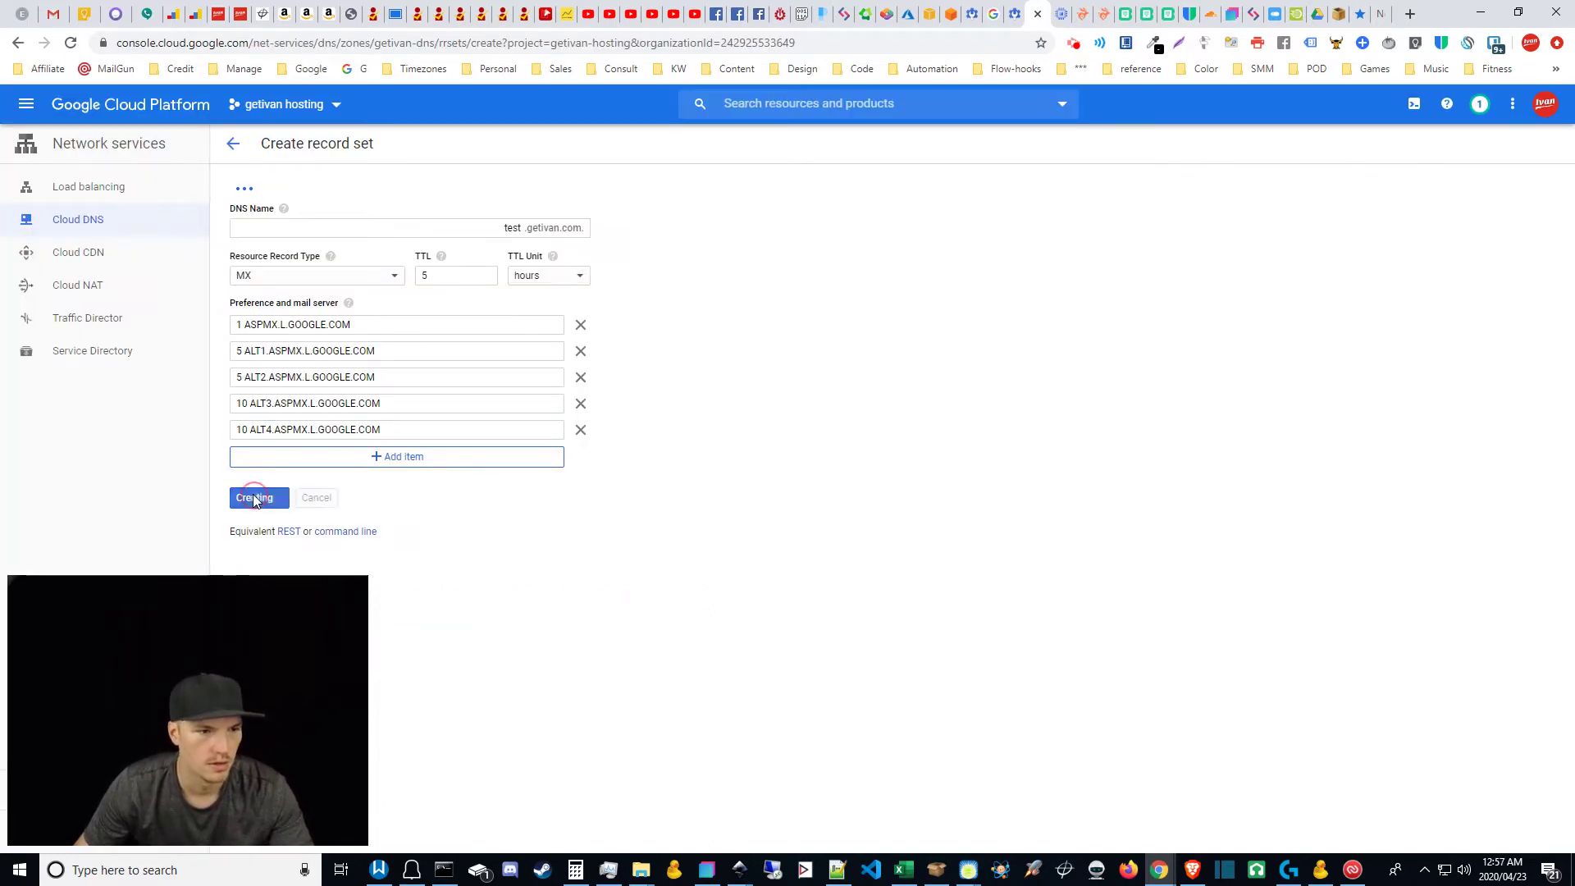
click(993, 10)
click(993, 10)
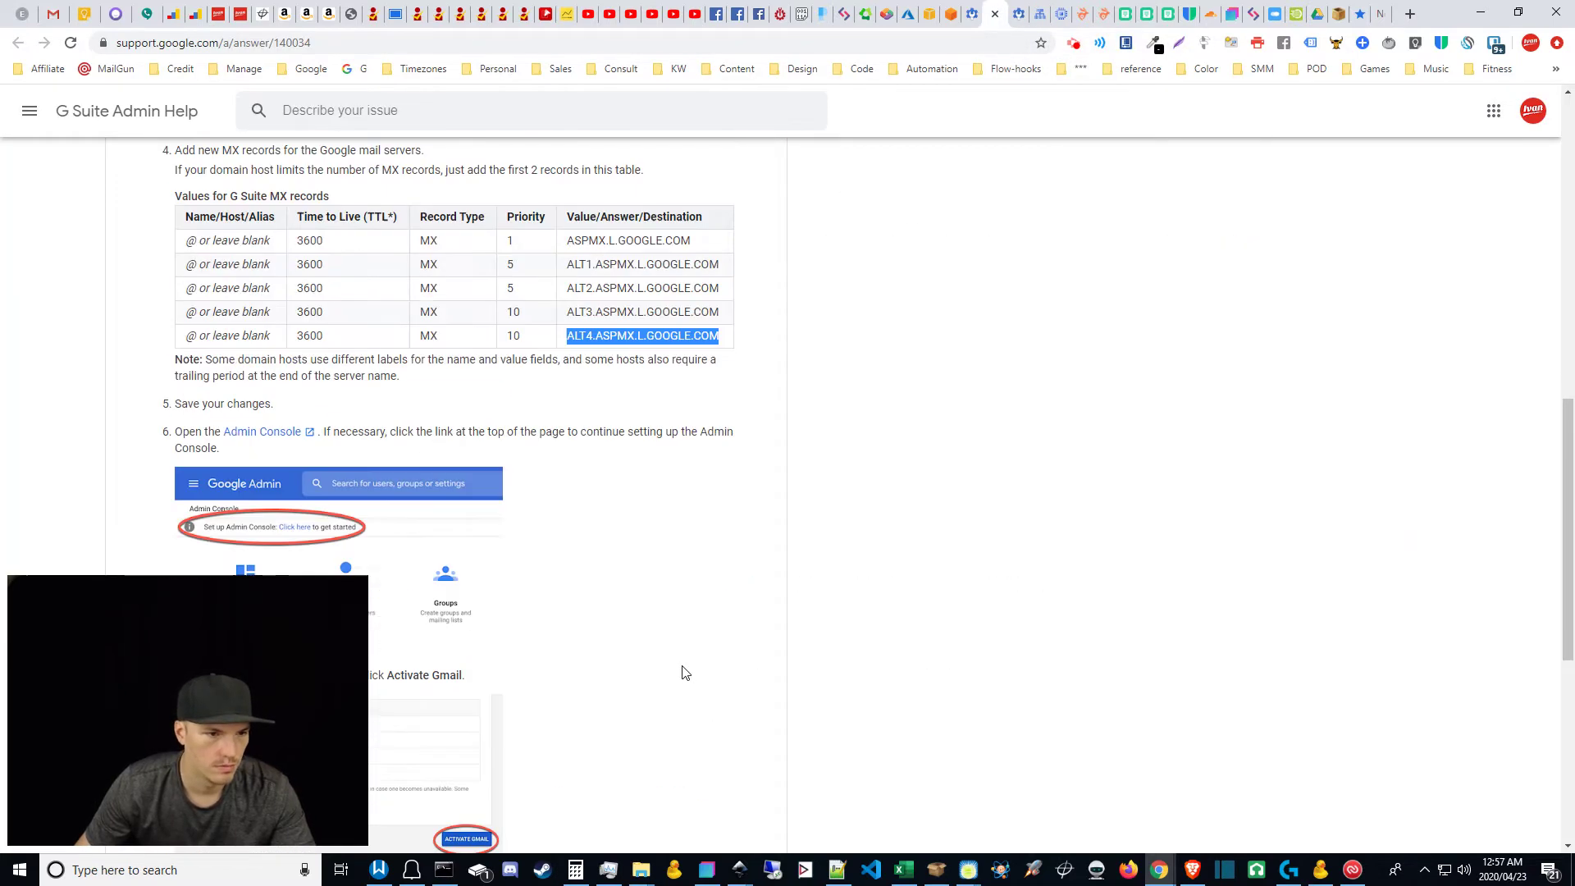
scroll(718, 686, up, 2)
scroll(721, 689, down, 1)
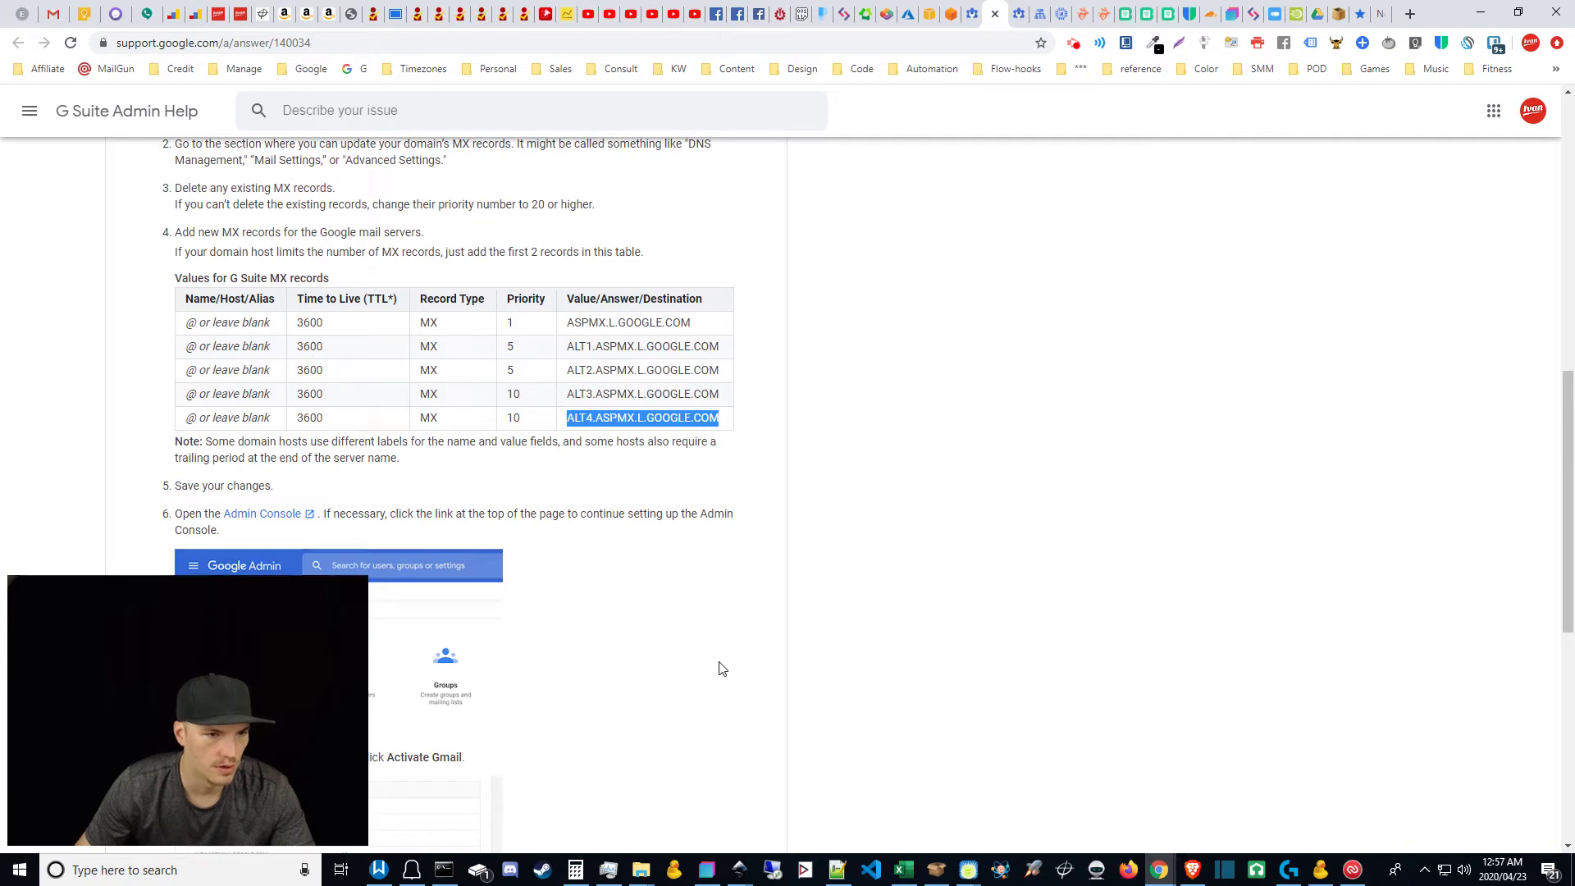
click(507, 320)
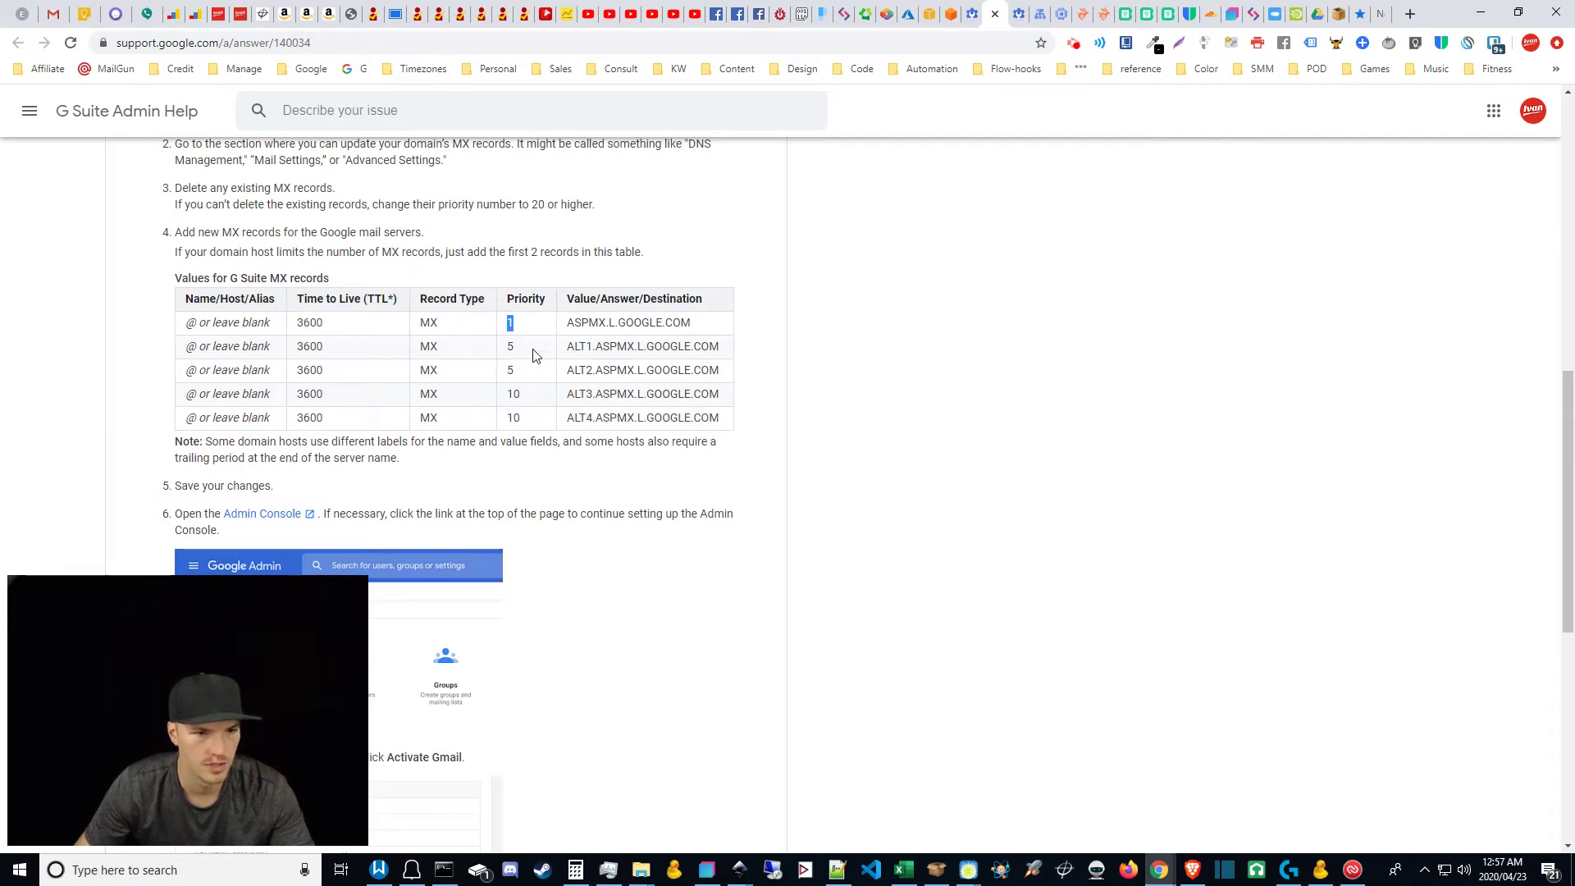
click(507, 350)
double_click(523, 395)
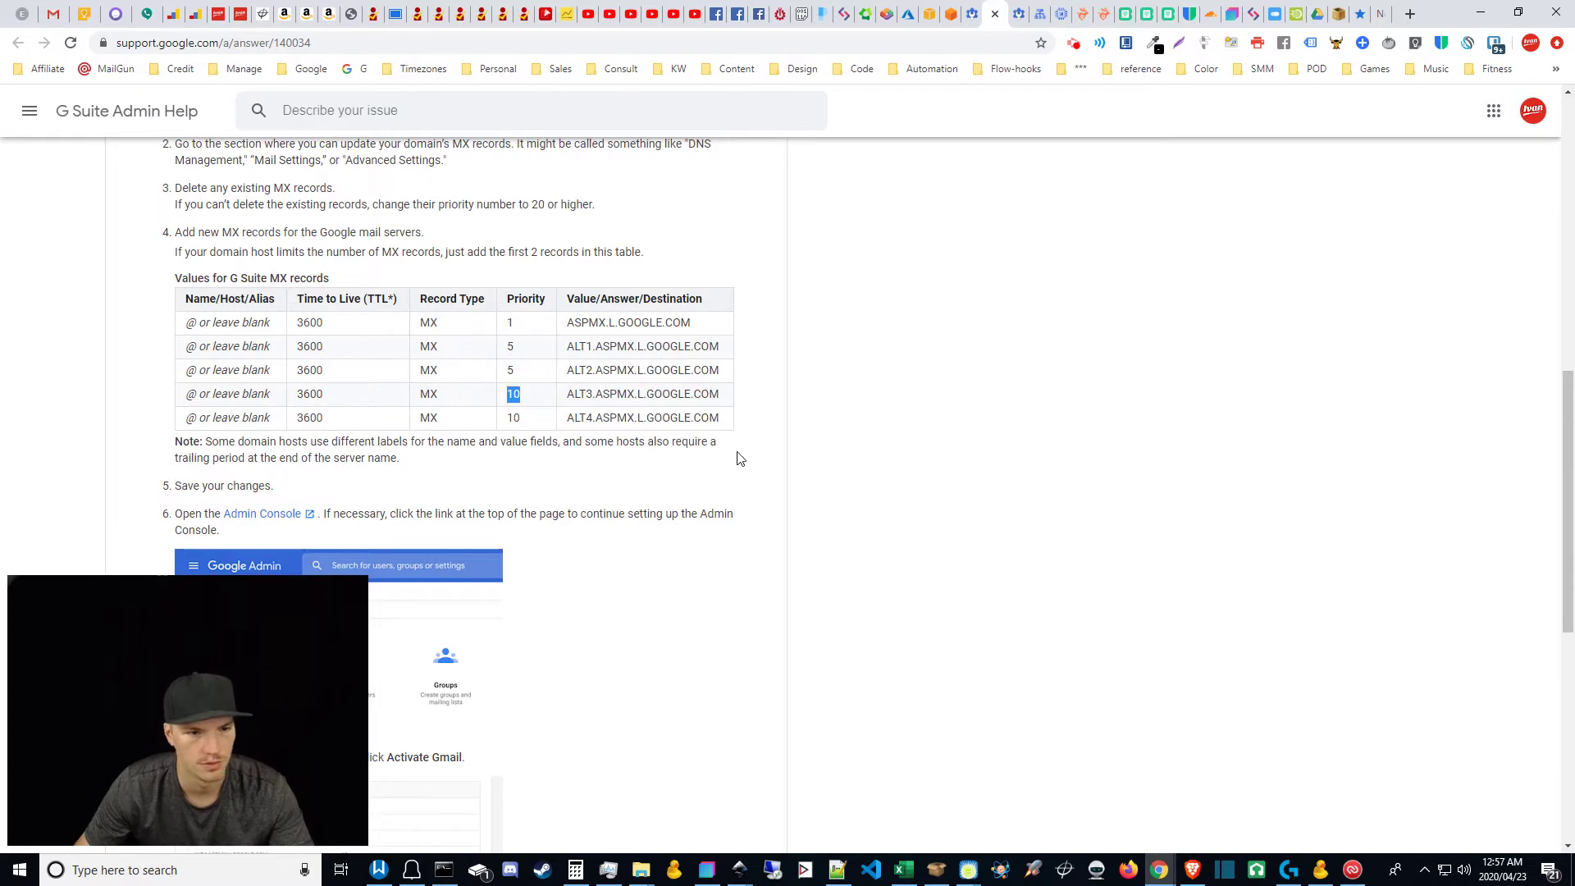
click(772, 413)
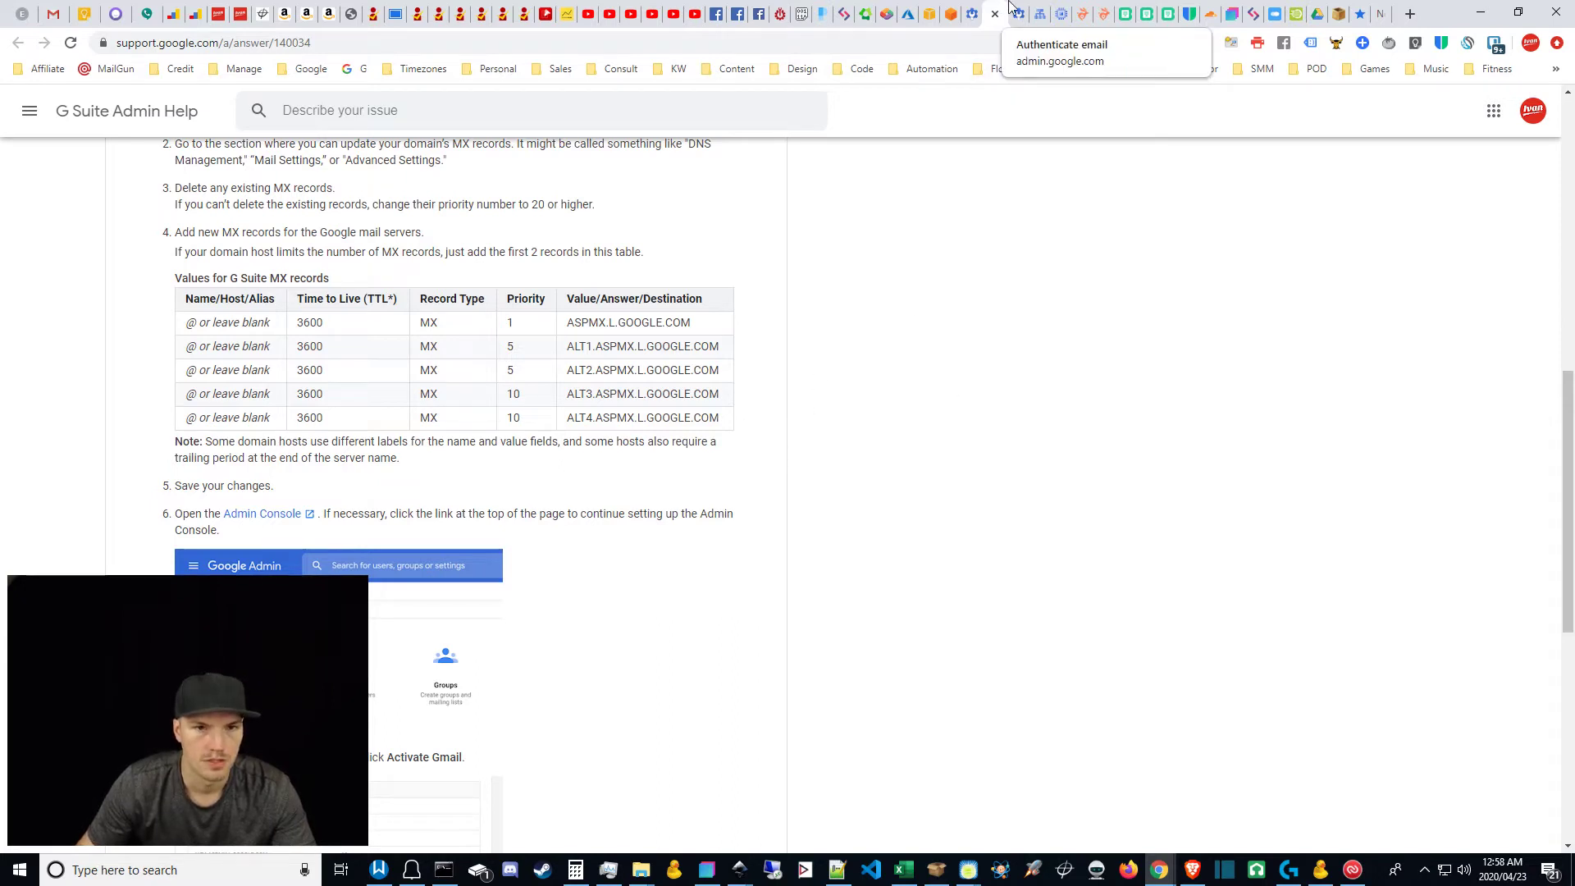
Step: Highlight 'DKIM authentication' on the Gmail email authentication page
click(1018, 12)
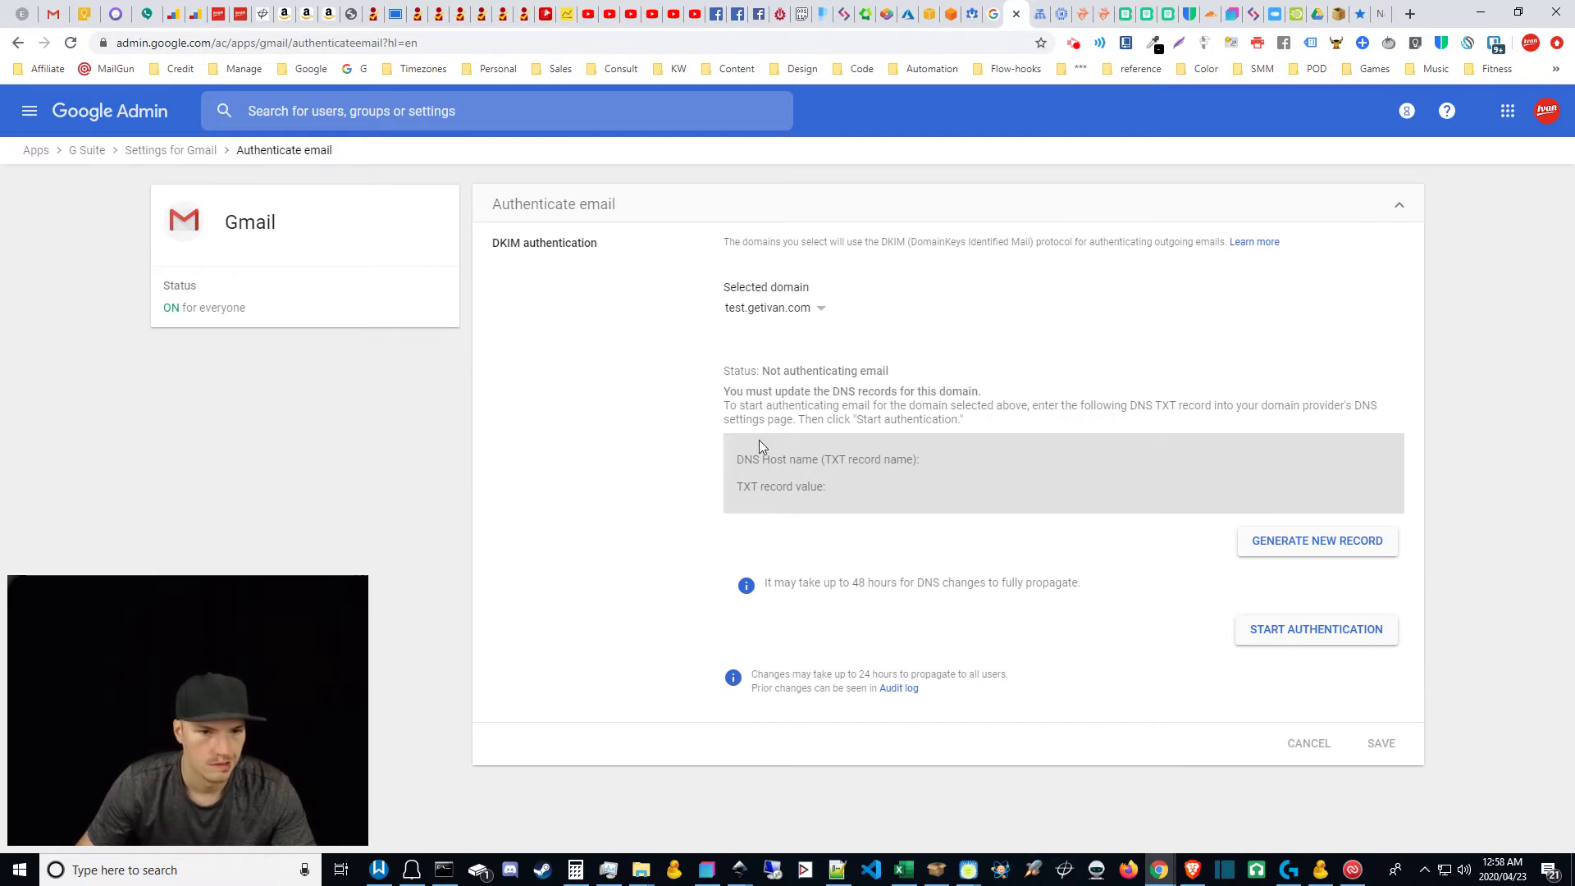
drag(523, 244, 608, 237)
click(666, 495)
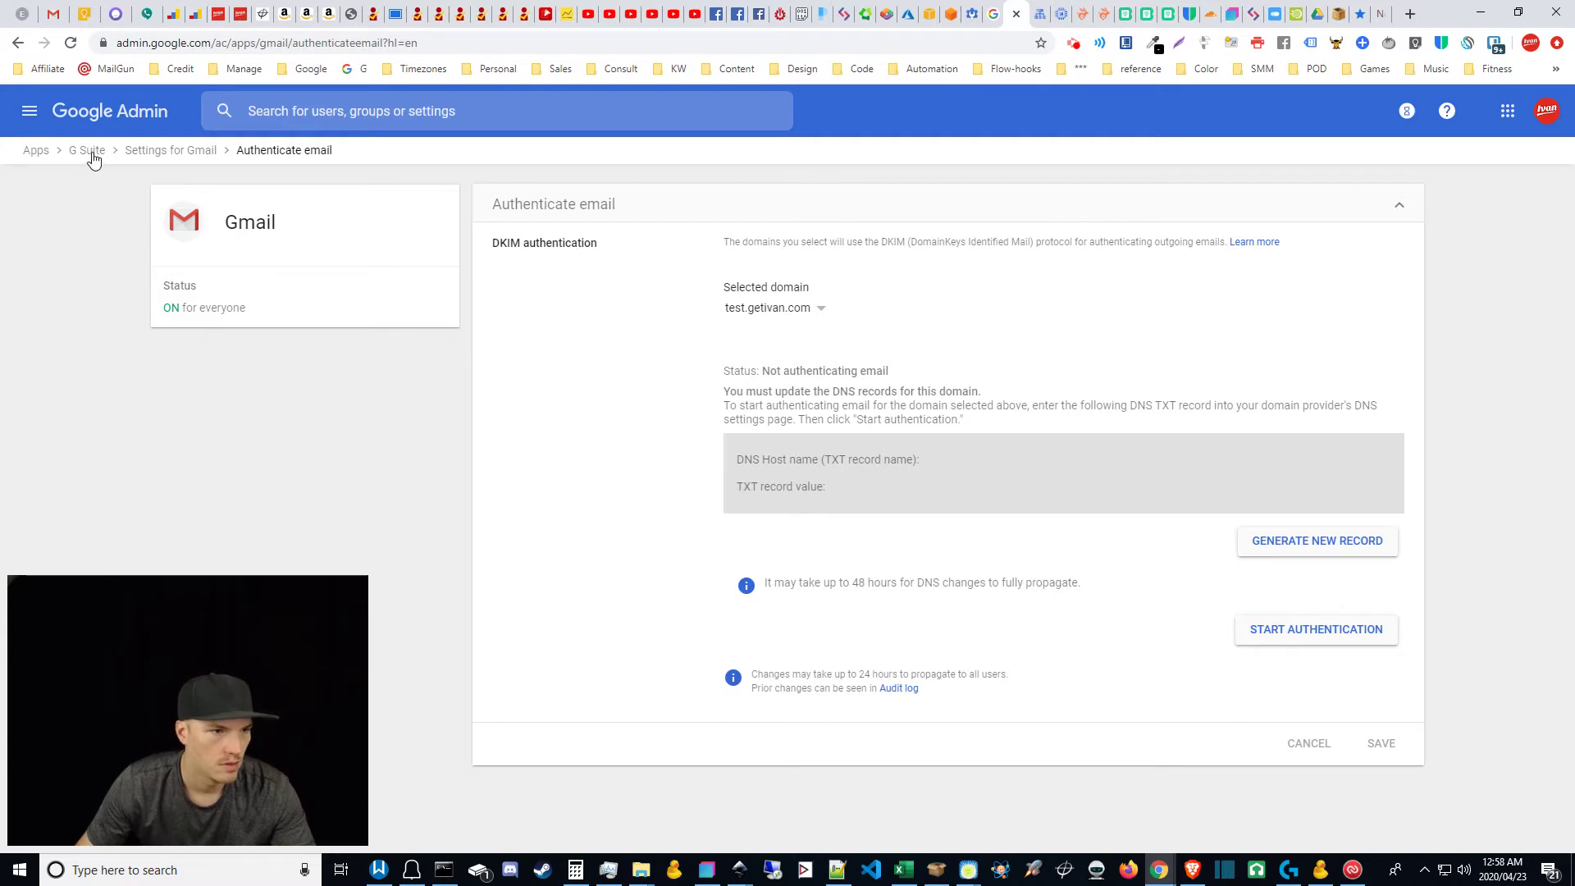
Step: Retrace Apps > G Suite > Gmail in a new tab, then return and highlight the TXT record name label
middle_click(123, 112)
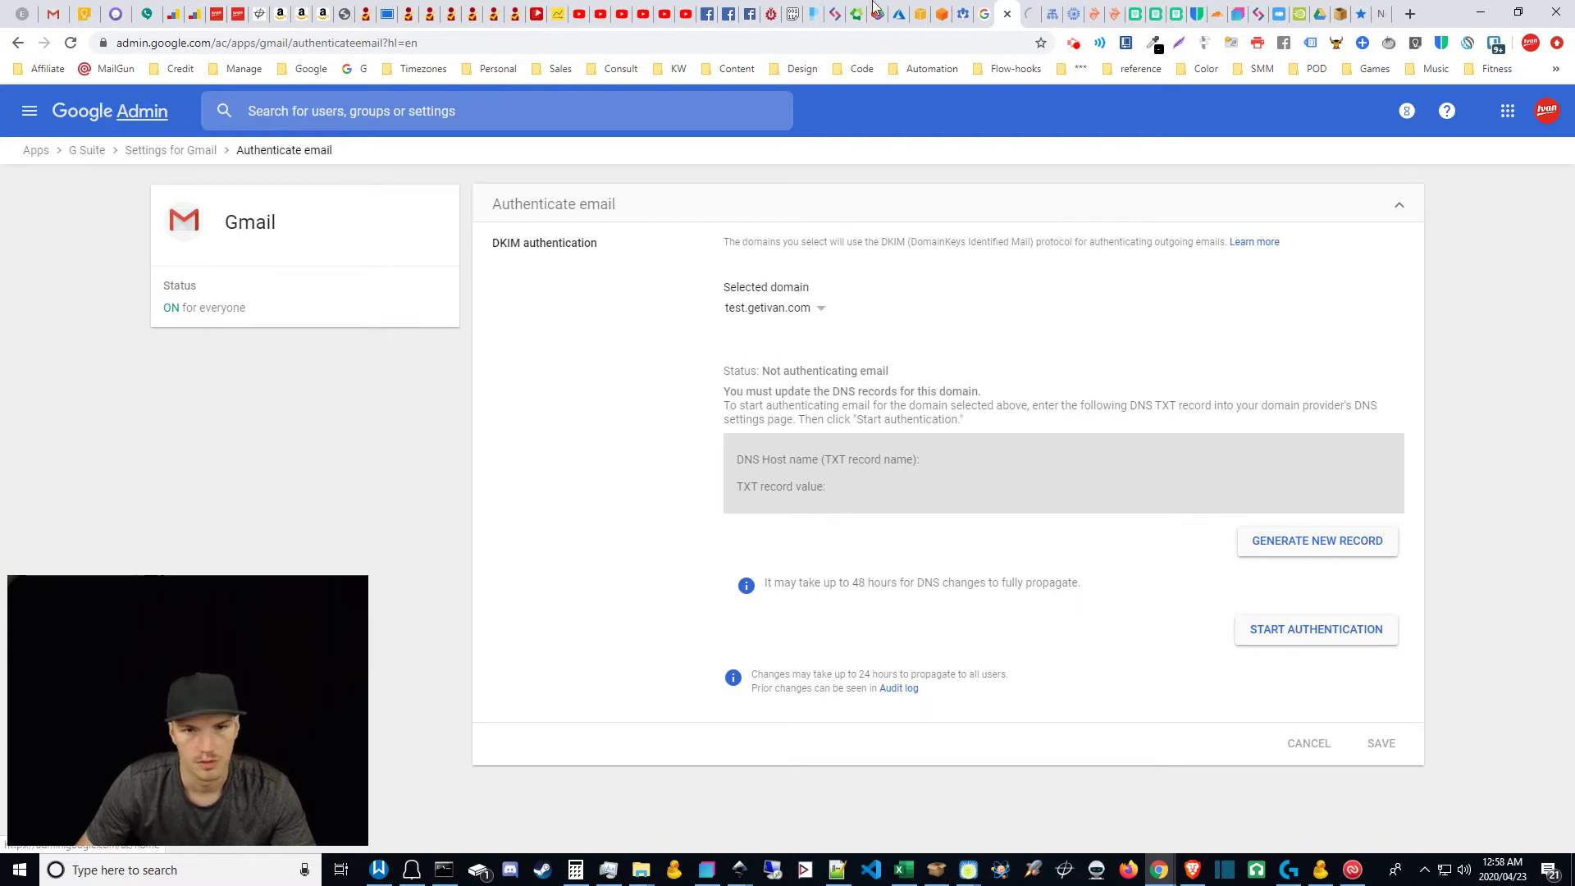
click(1032, 9)
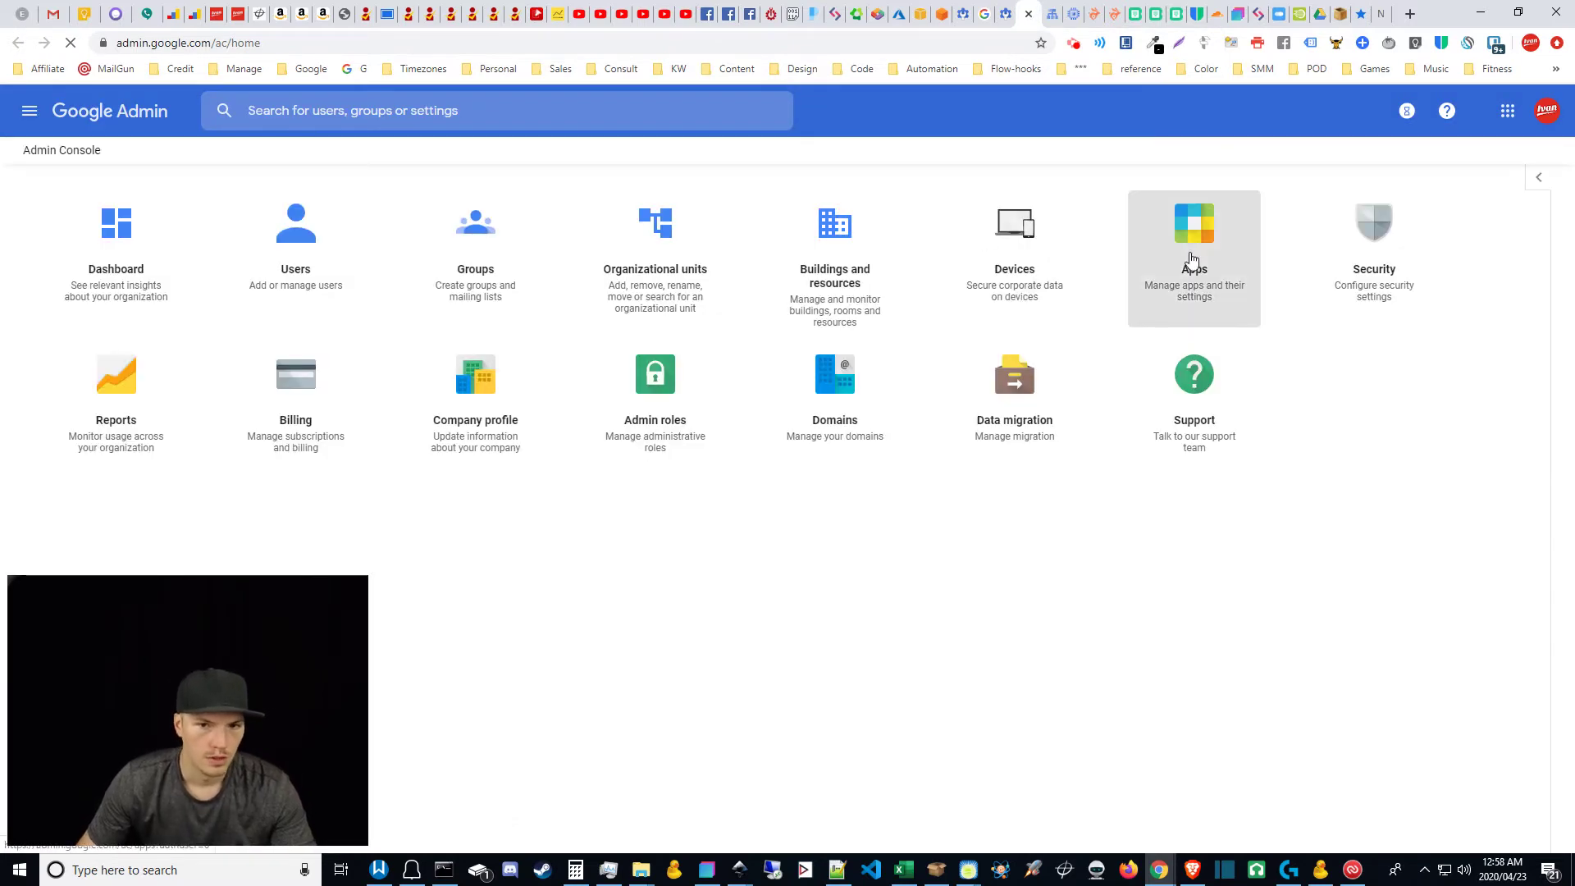
click(1193, 261)
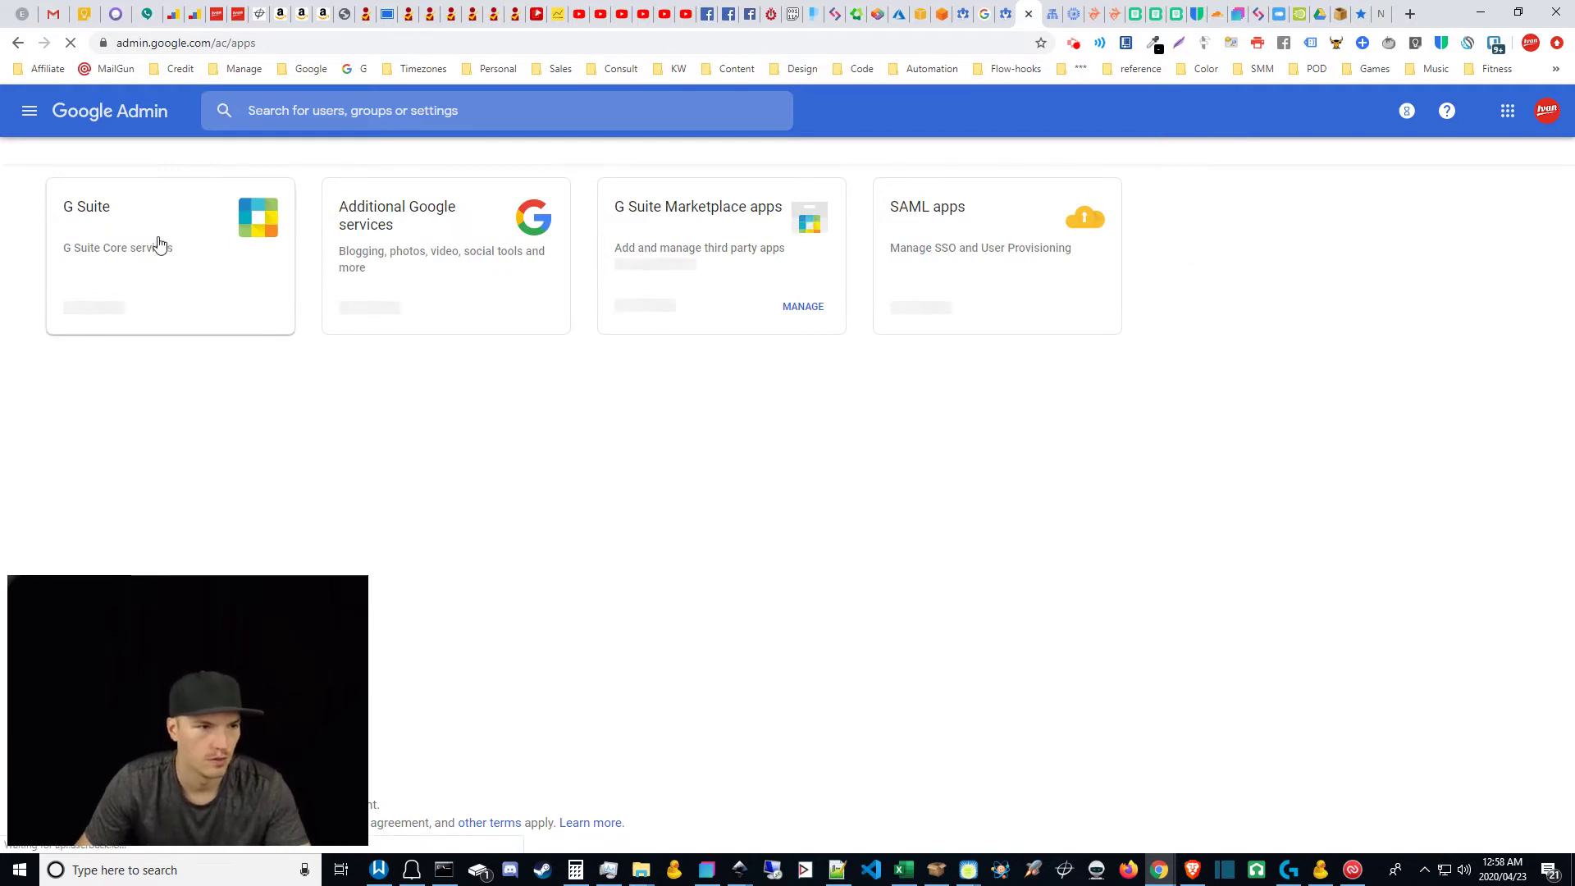
click(157, 231)
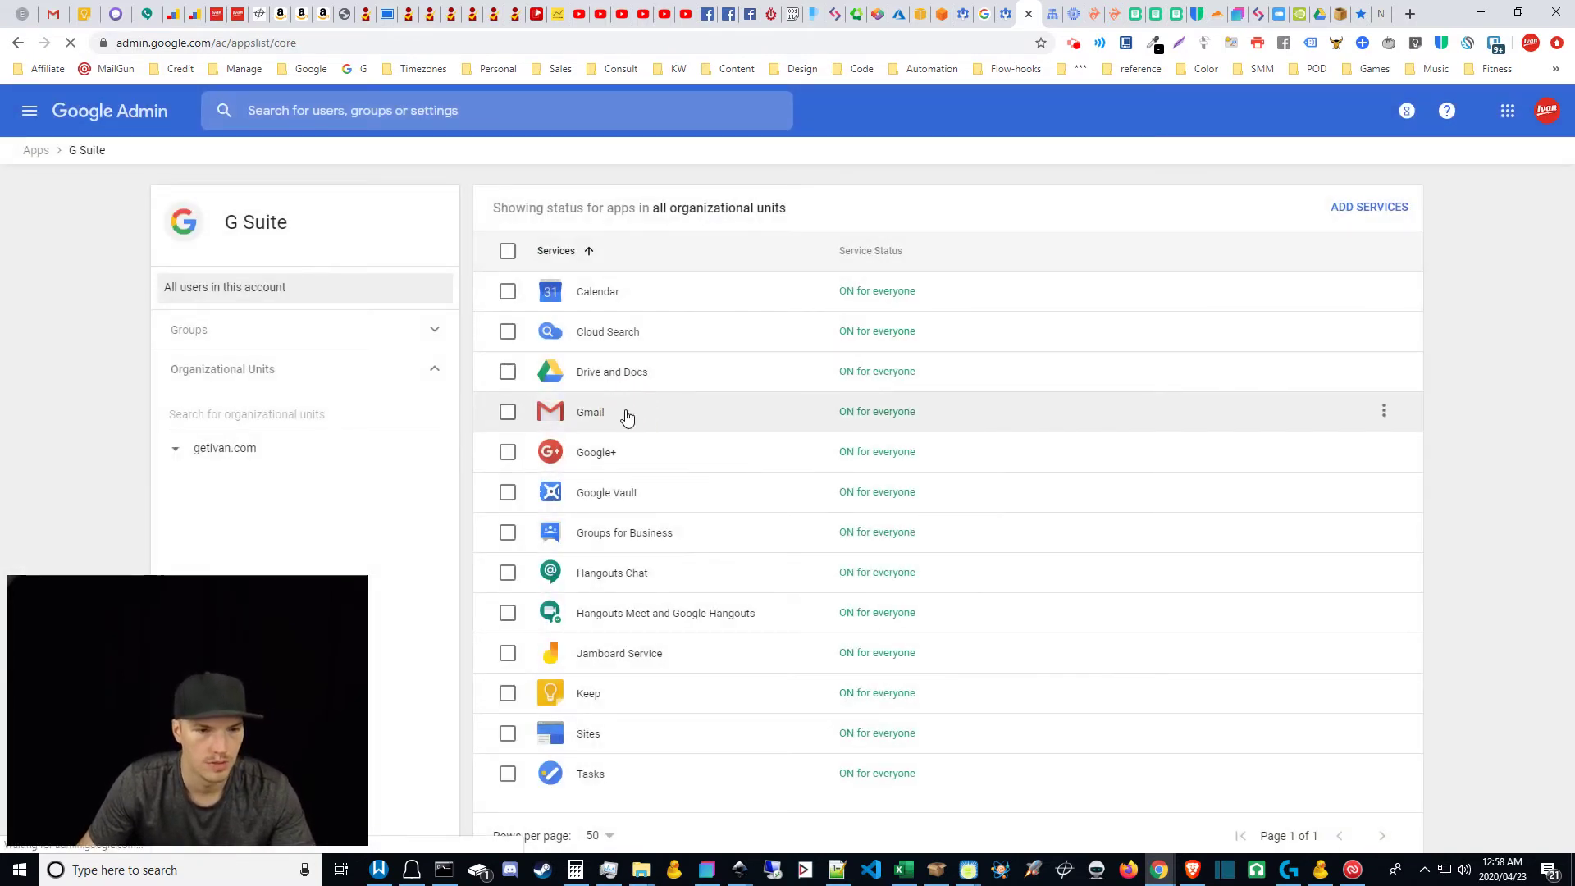
click(626, 414)
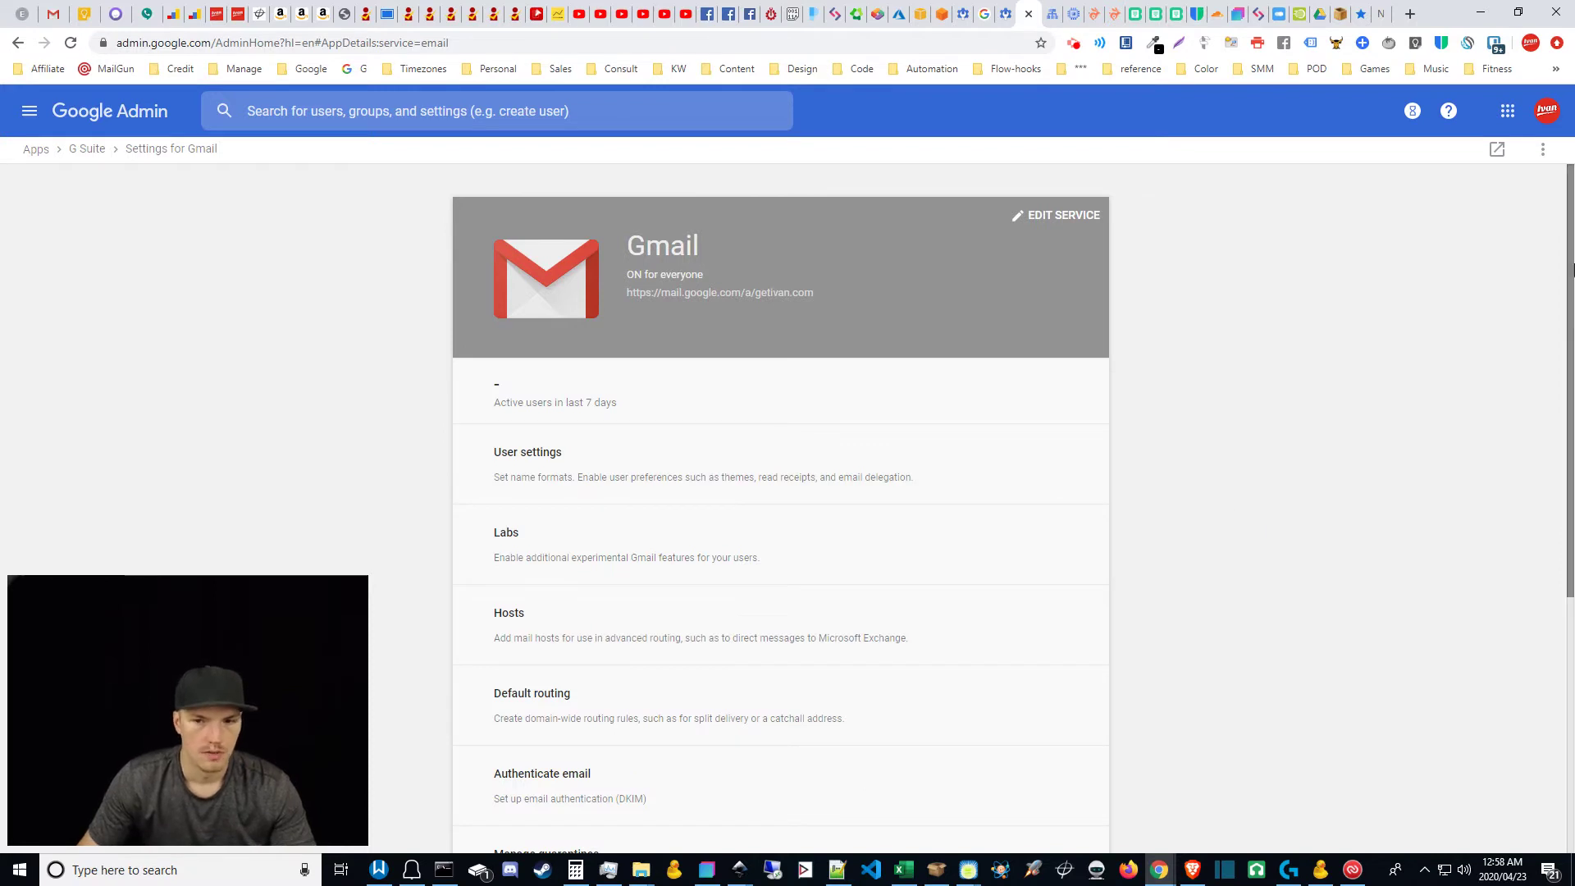
scroll(1572, 261, down, 5)
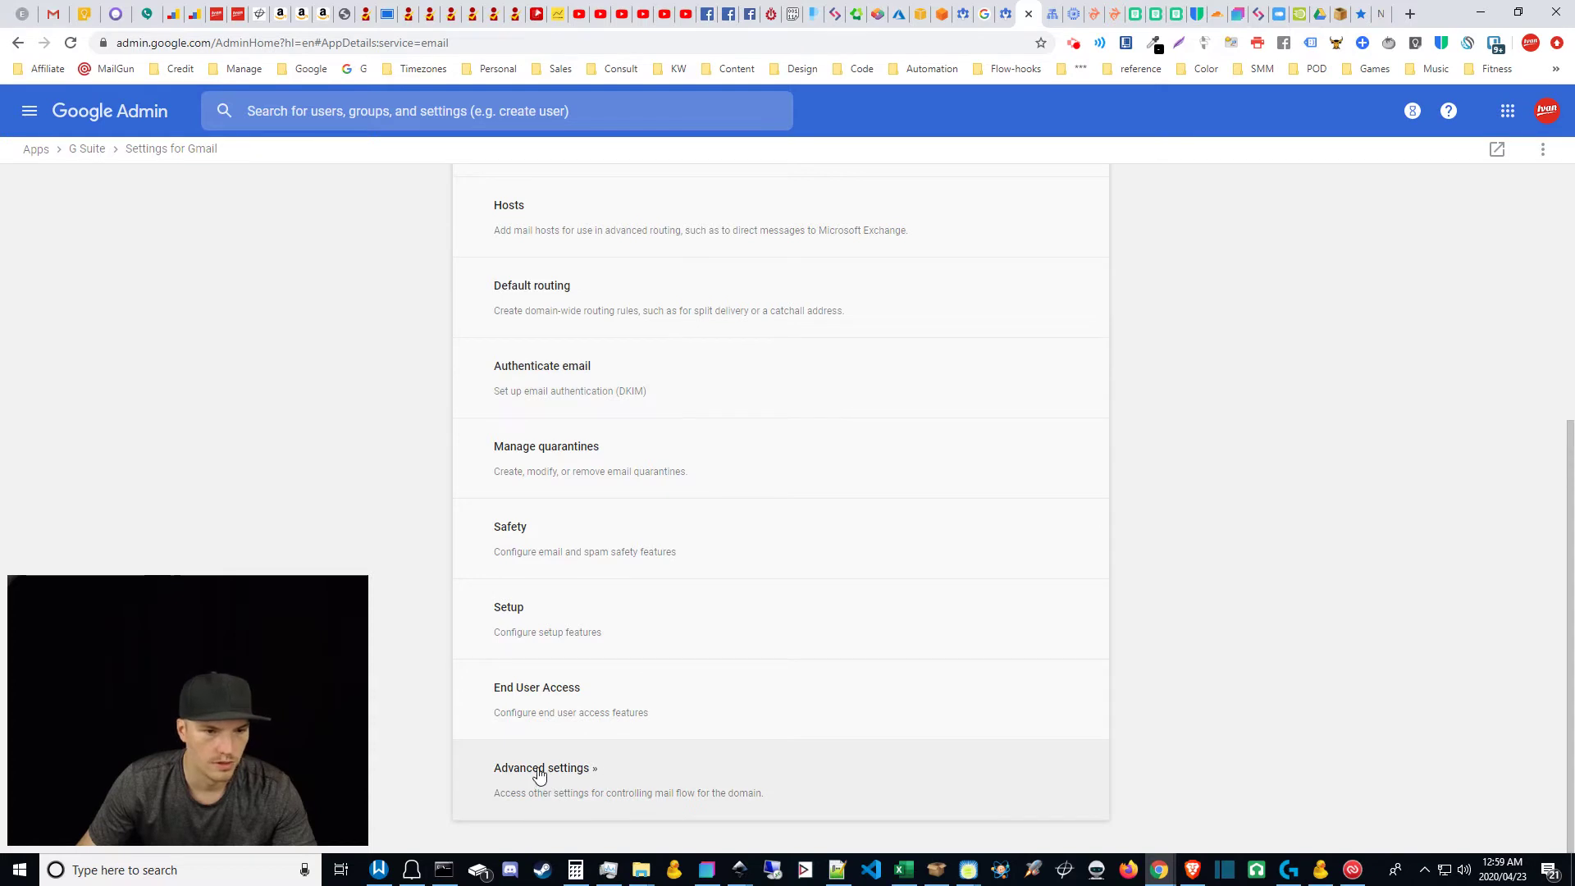
click(1028, 13)
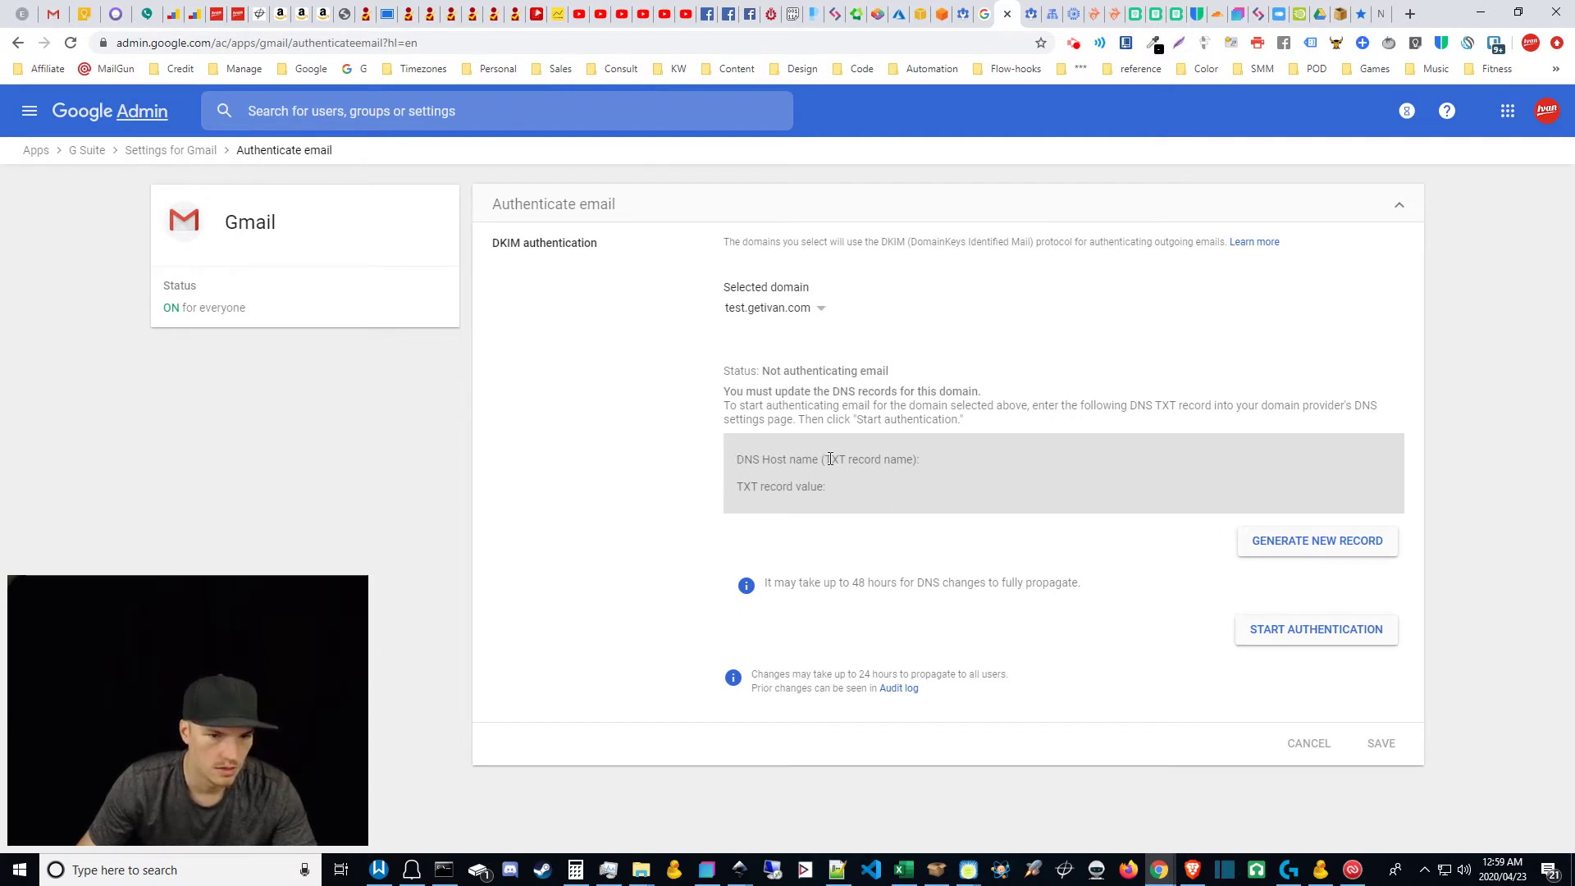
drag(830, 459, 949, 465)
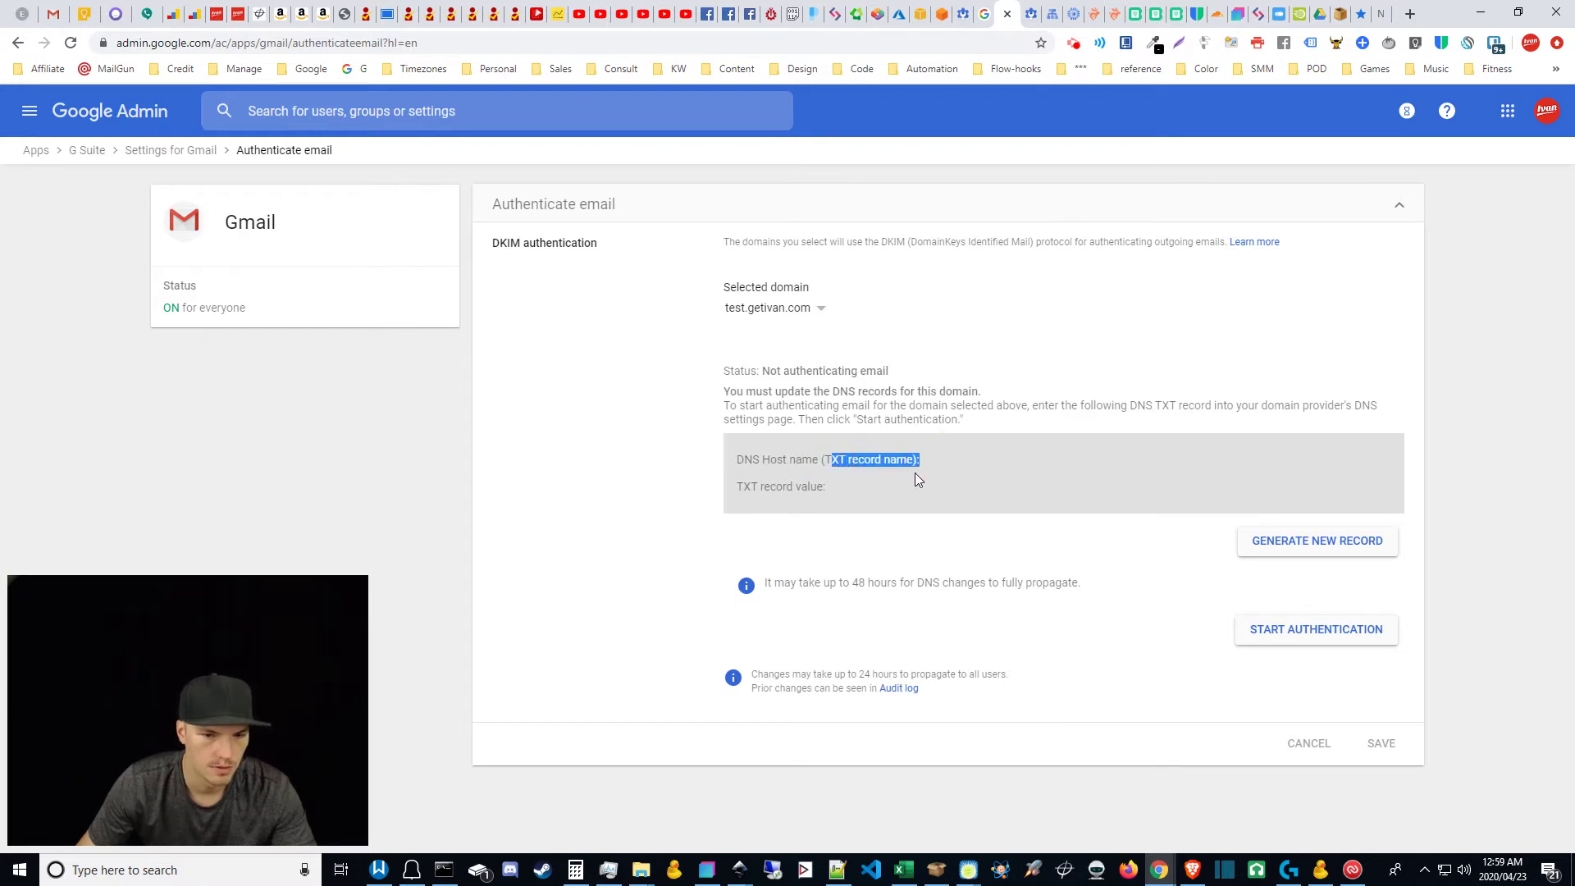
click(923, 523)
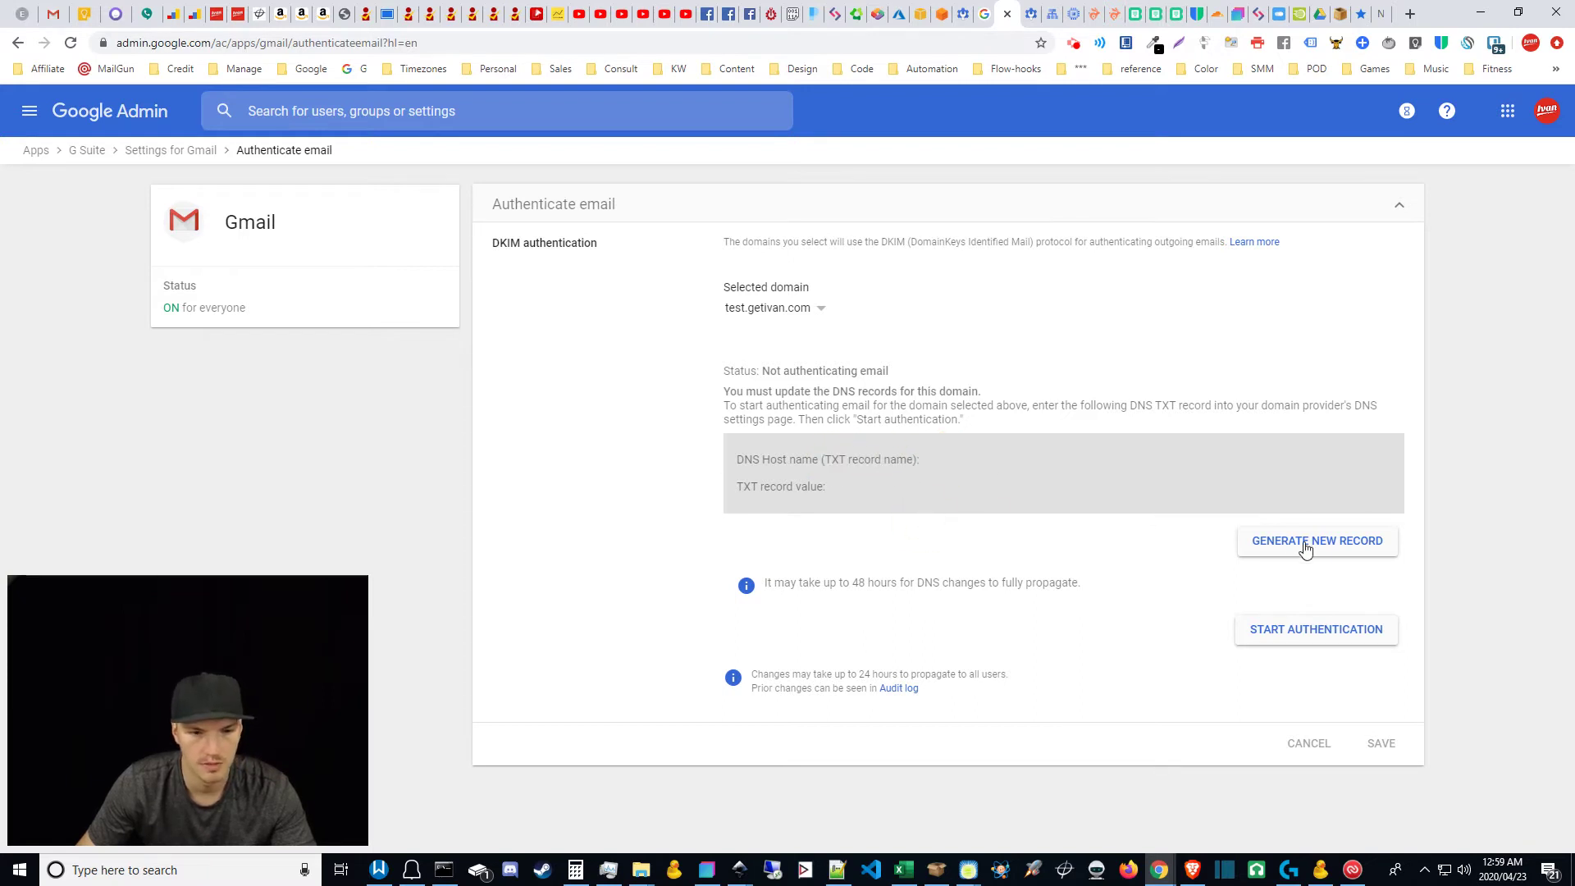
Step: Open the new DKIM record dialog and try key lengths 1024 and 2048
click(1305, 548)
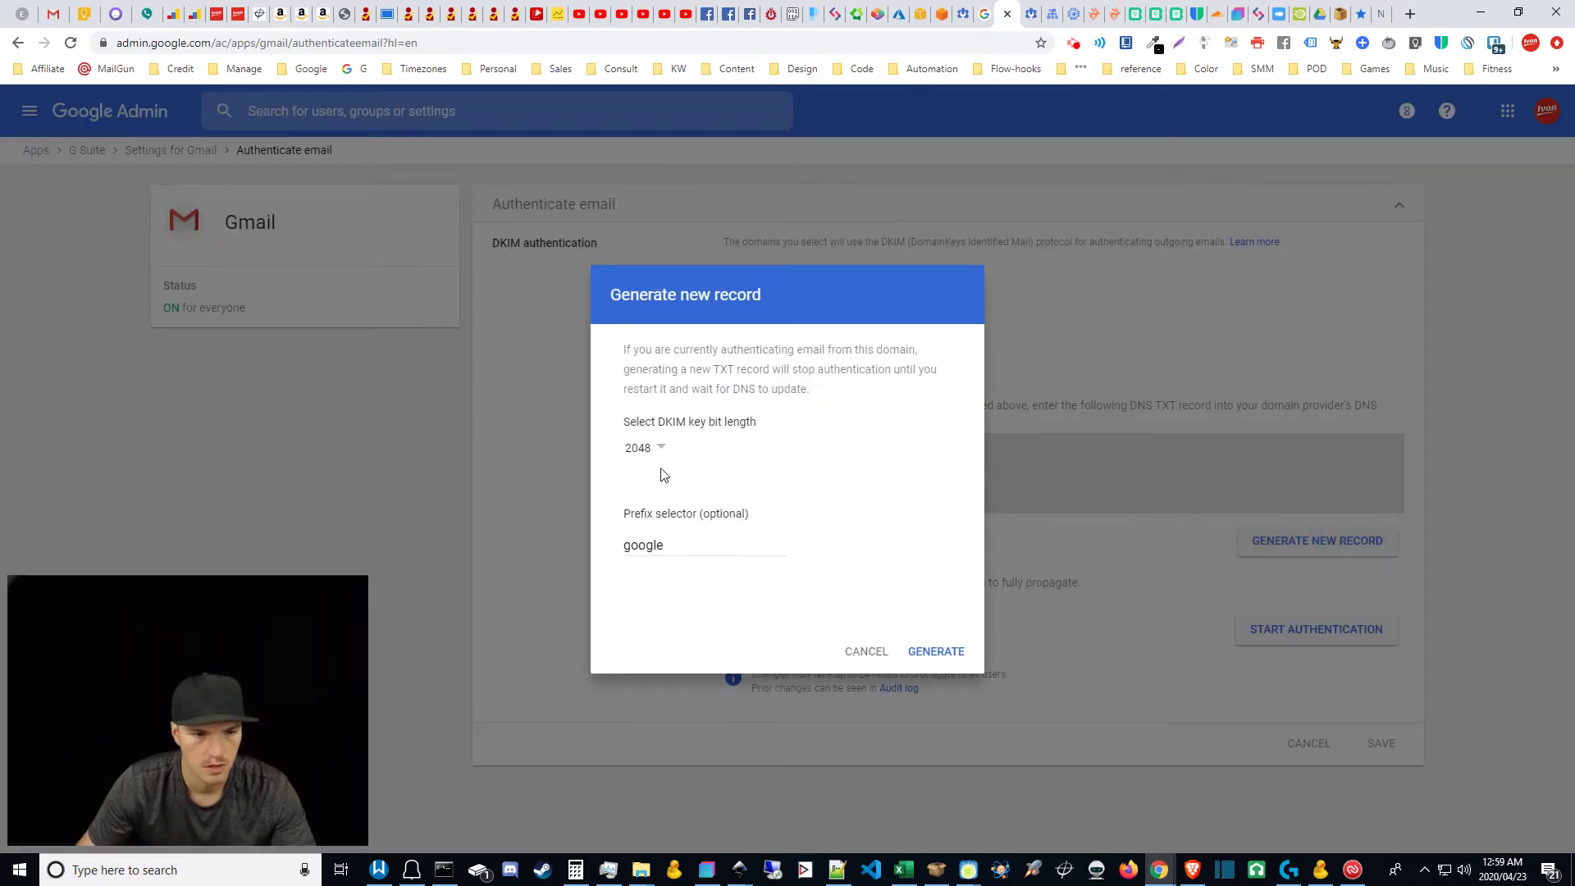
click(661, 449)
click(677, 481)
click(654, 450)
click(662, 514)
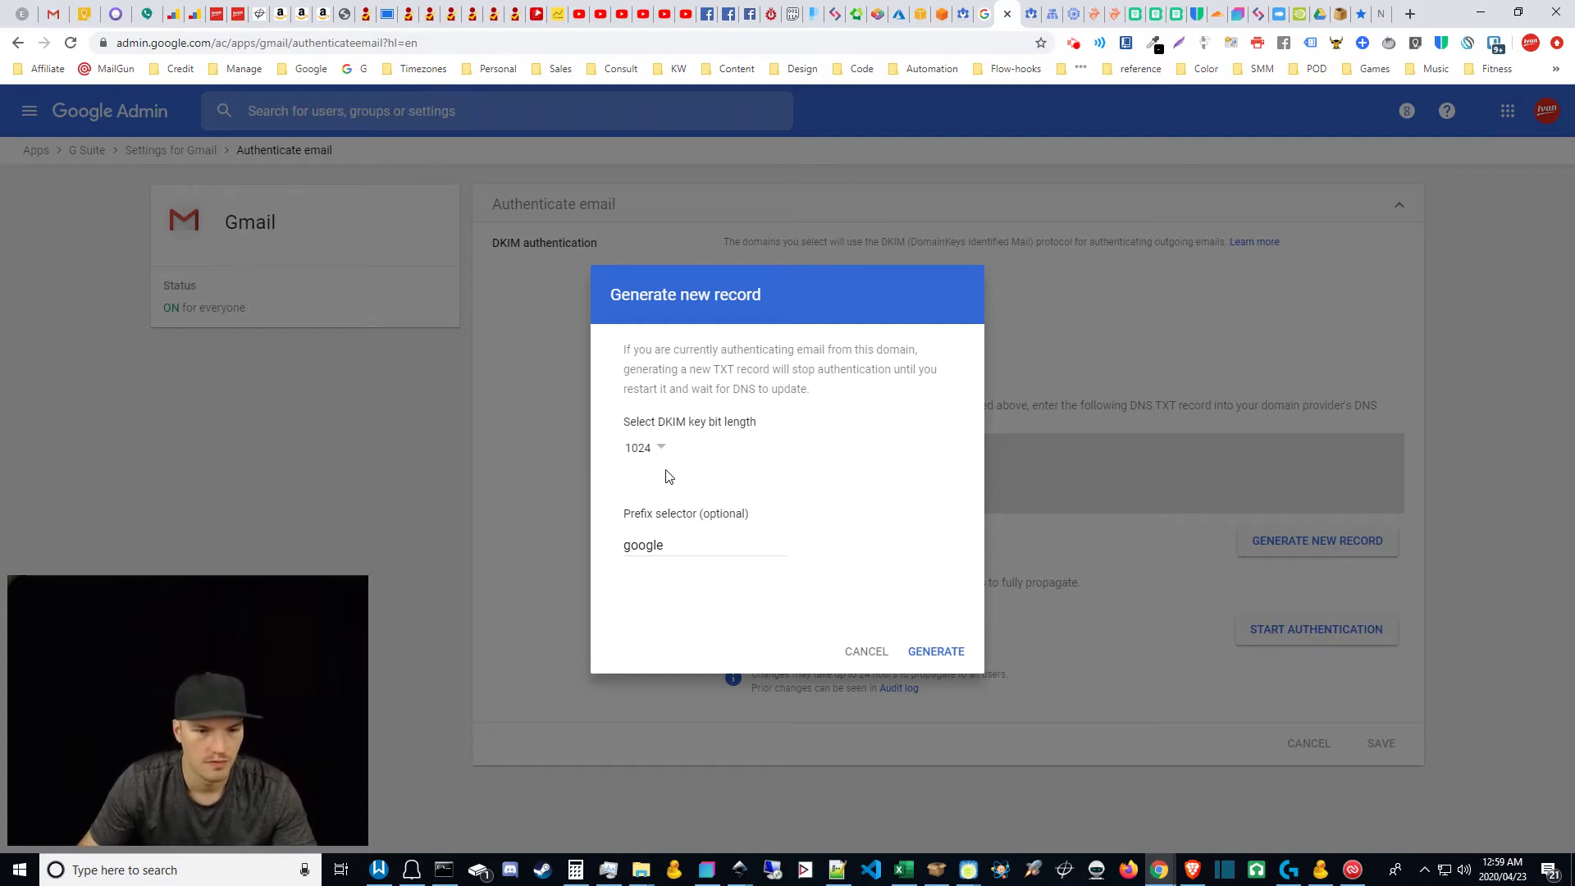
click(660, 453)
click(661, 484)
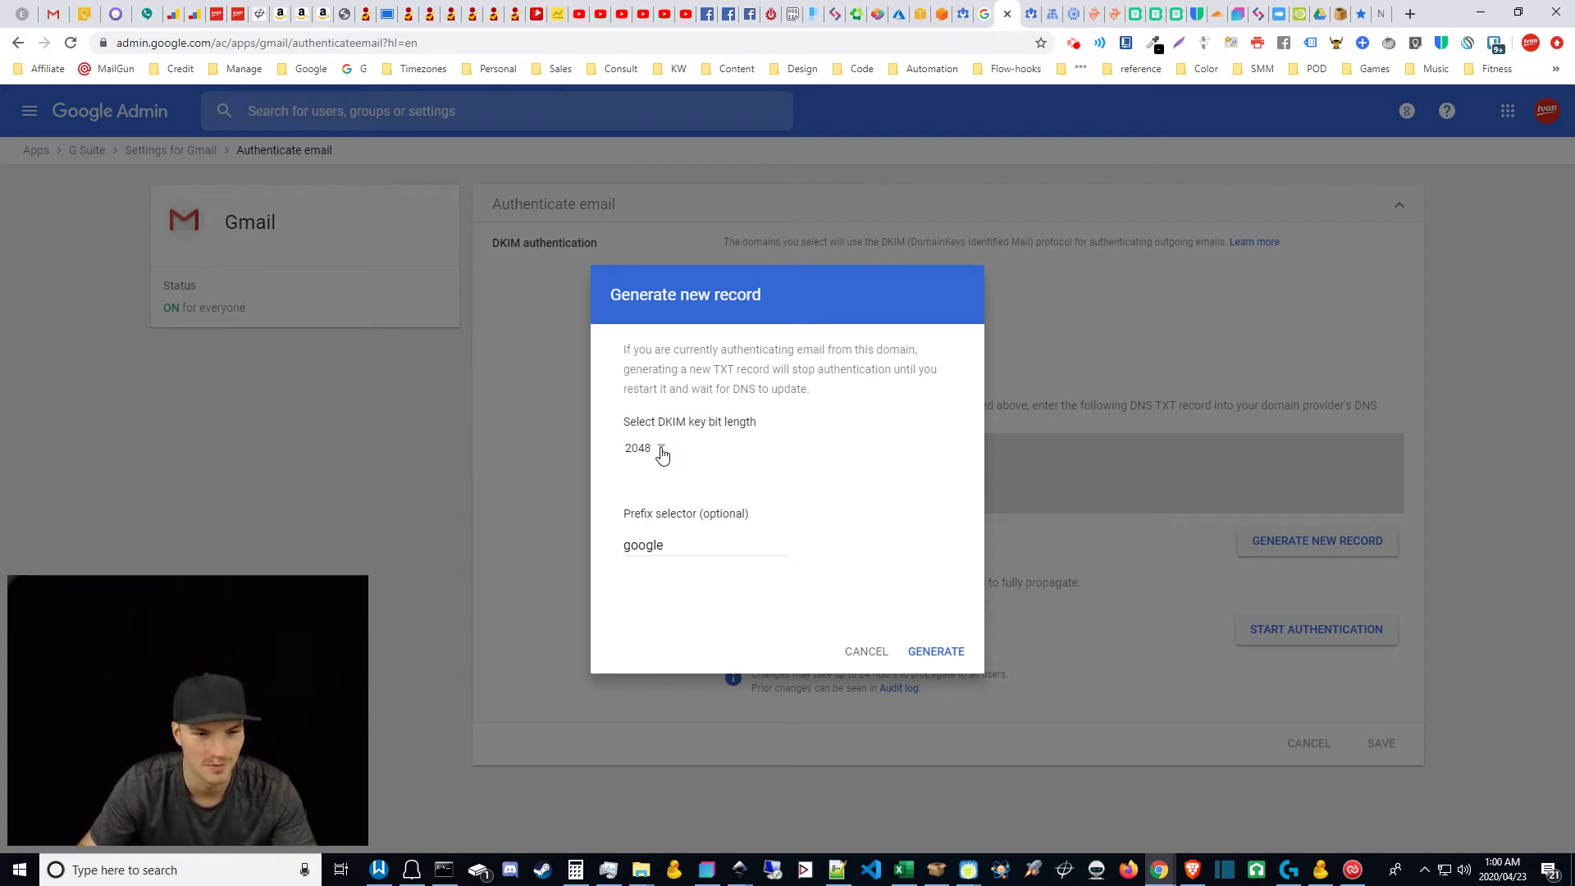
Step: Settle on a 1024-bit key, generate the record, and select the google._domainkey host name
click(657, 449)
click(657, 514)
click(664, 450)
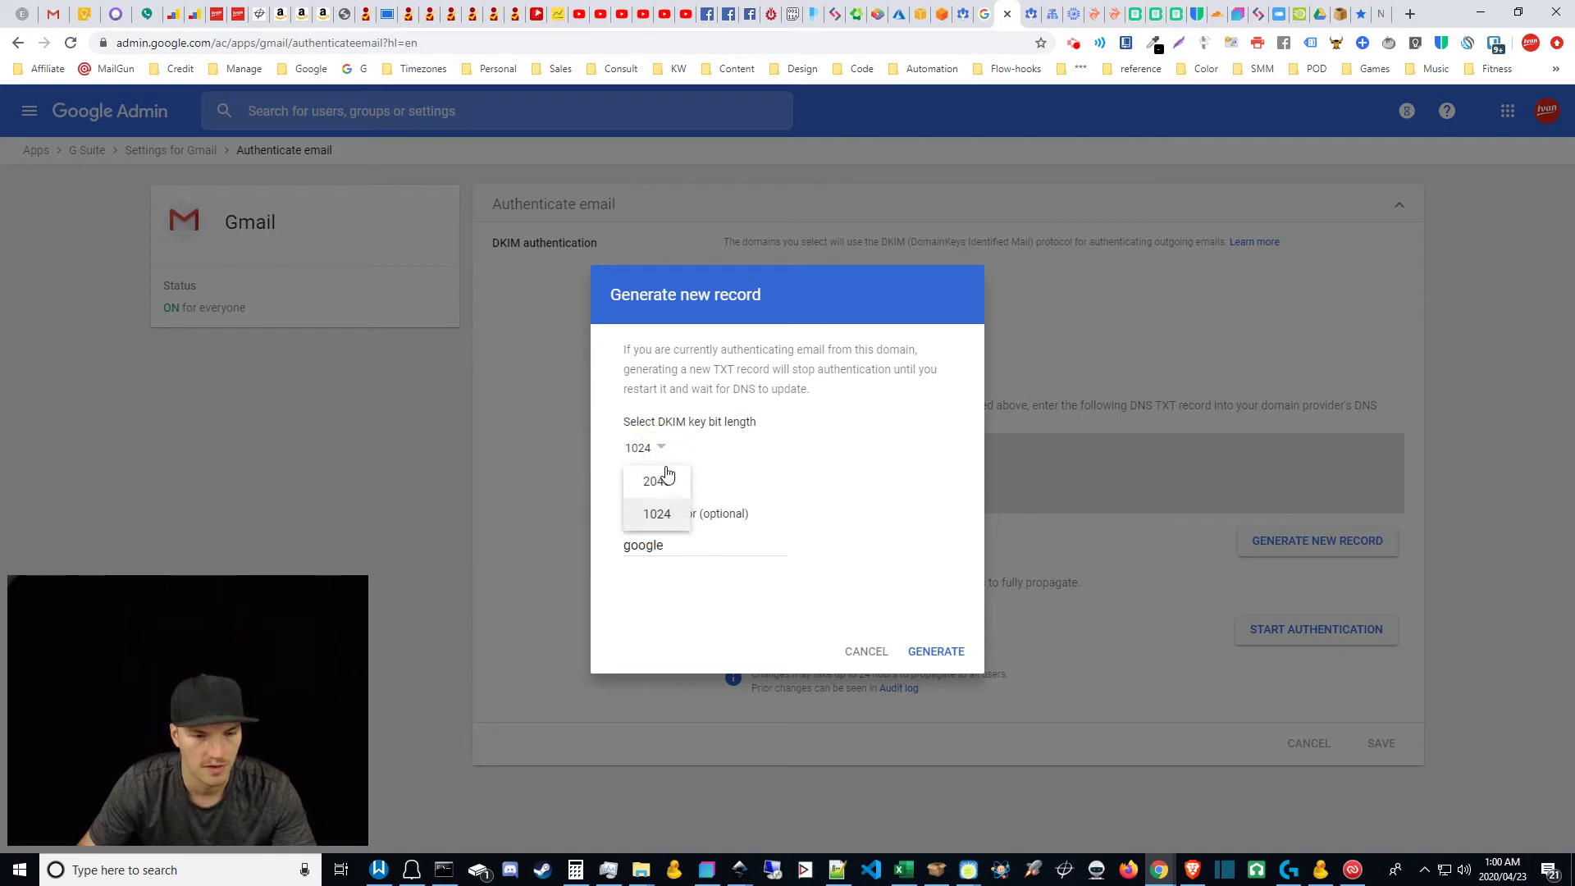
click(655, 516)
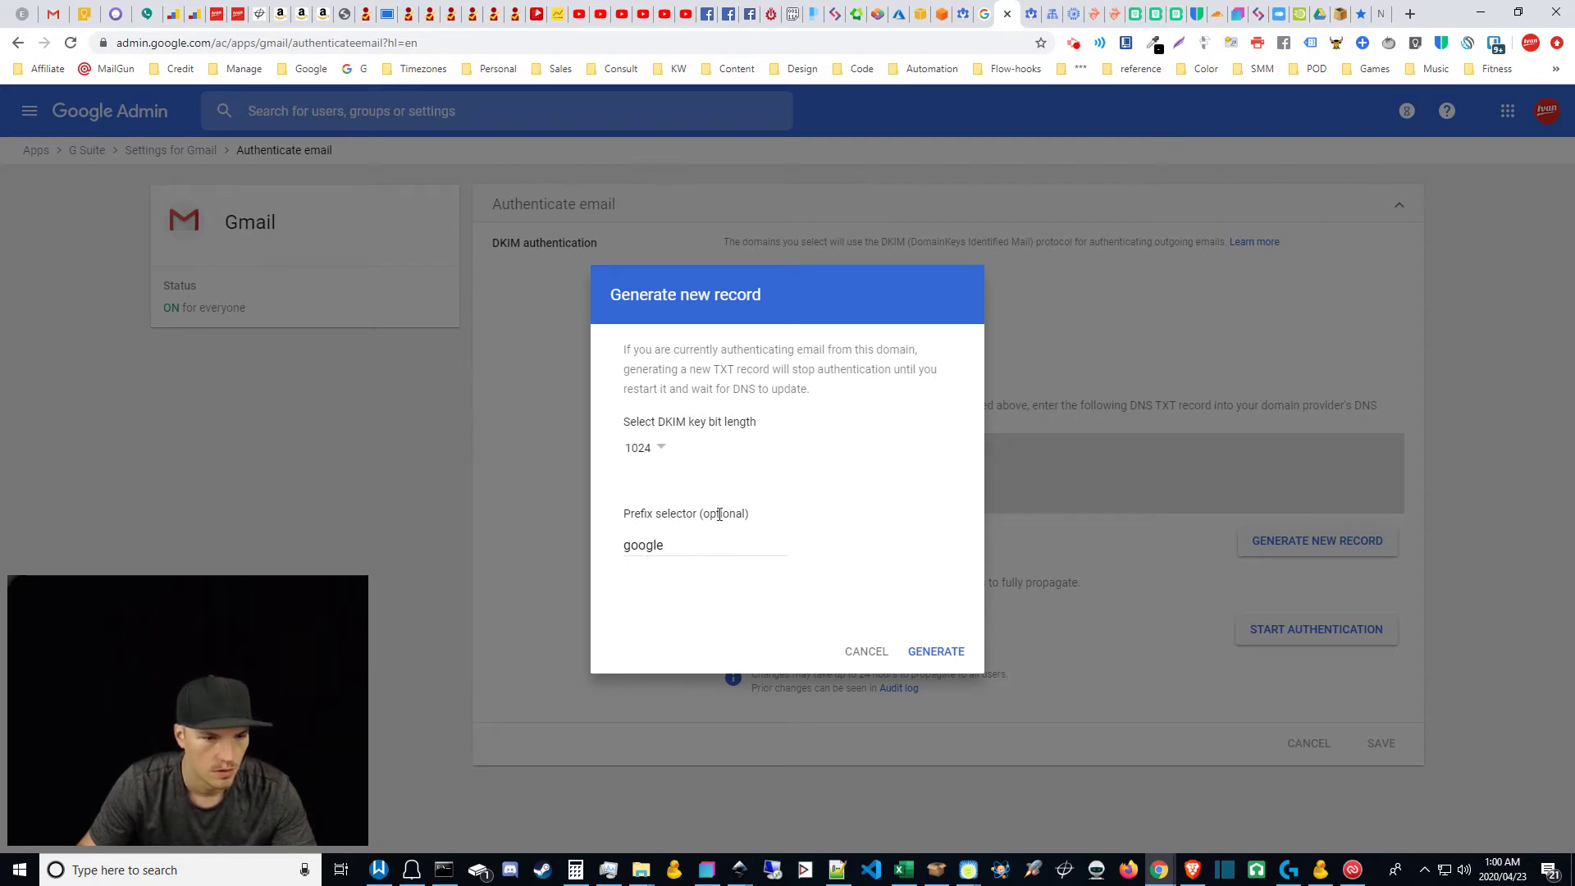
click(956, 646)
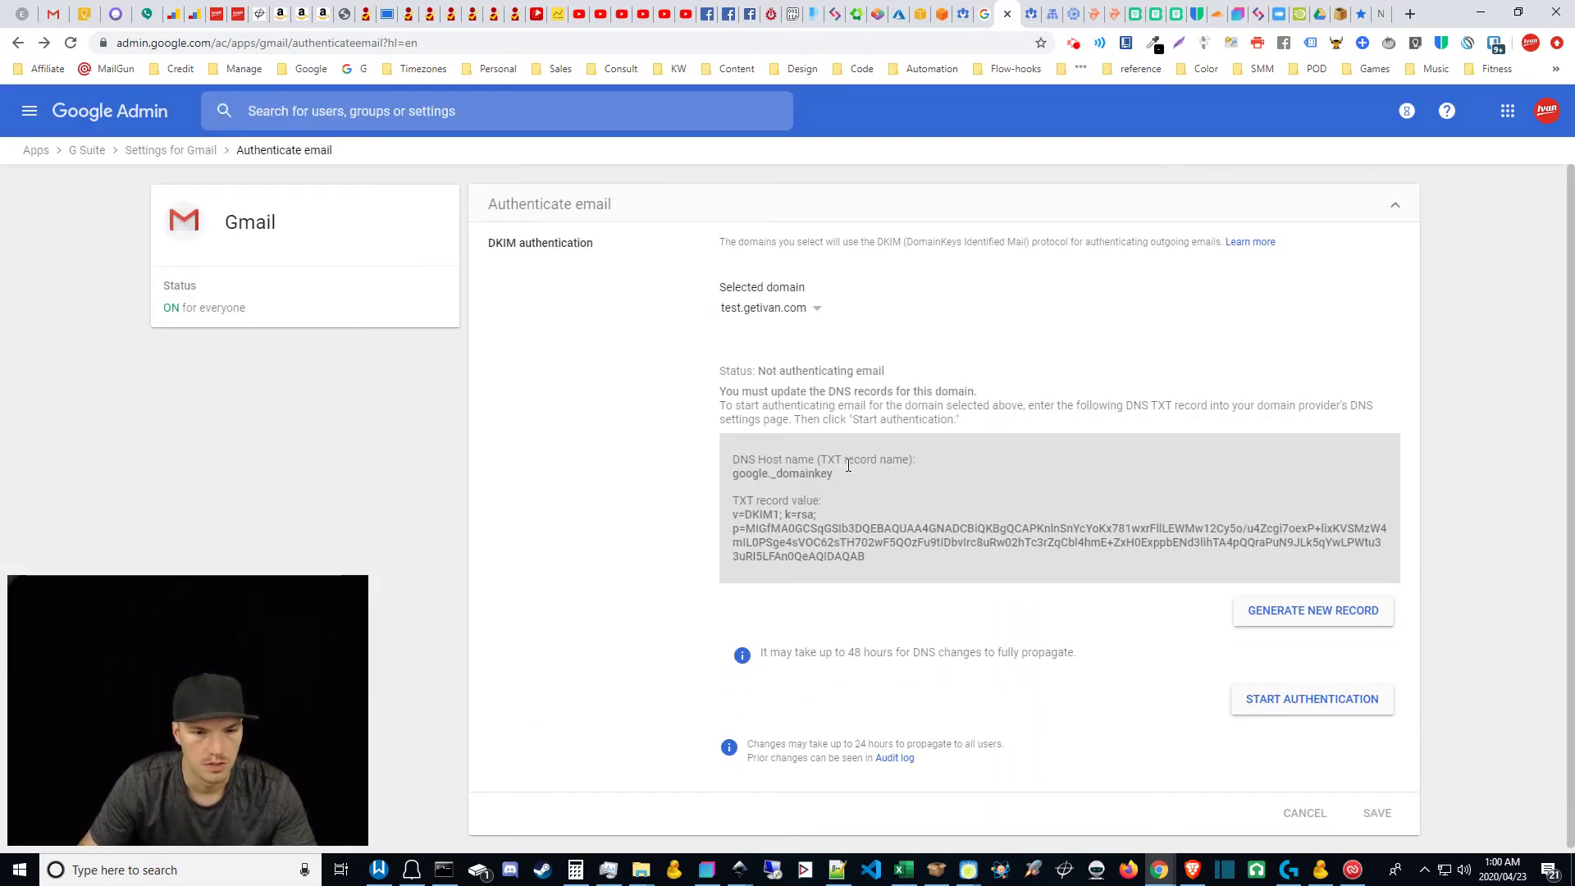
triple_click(800, 473)
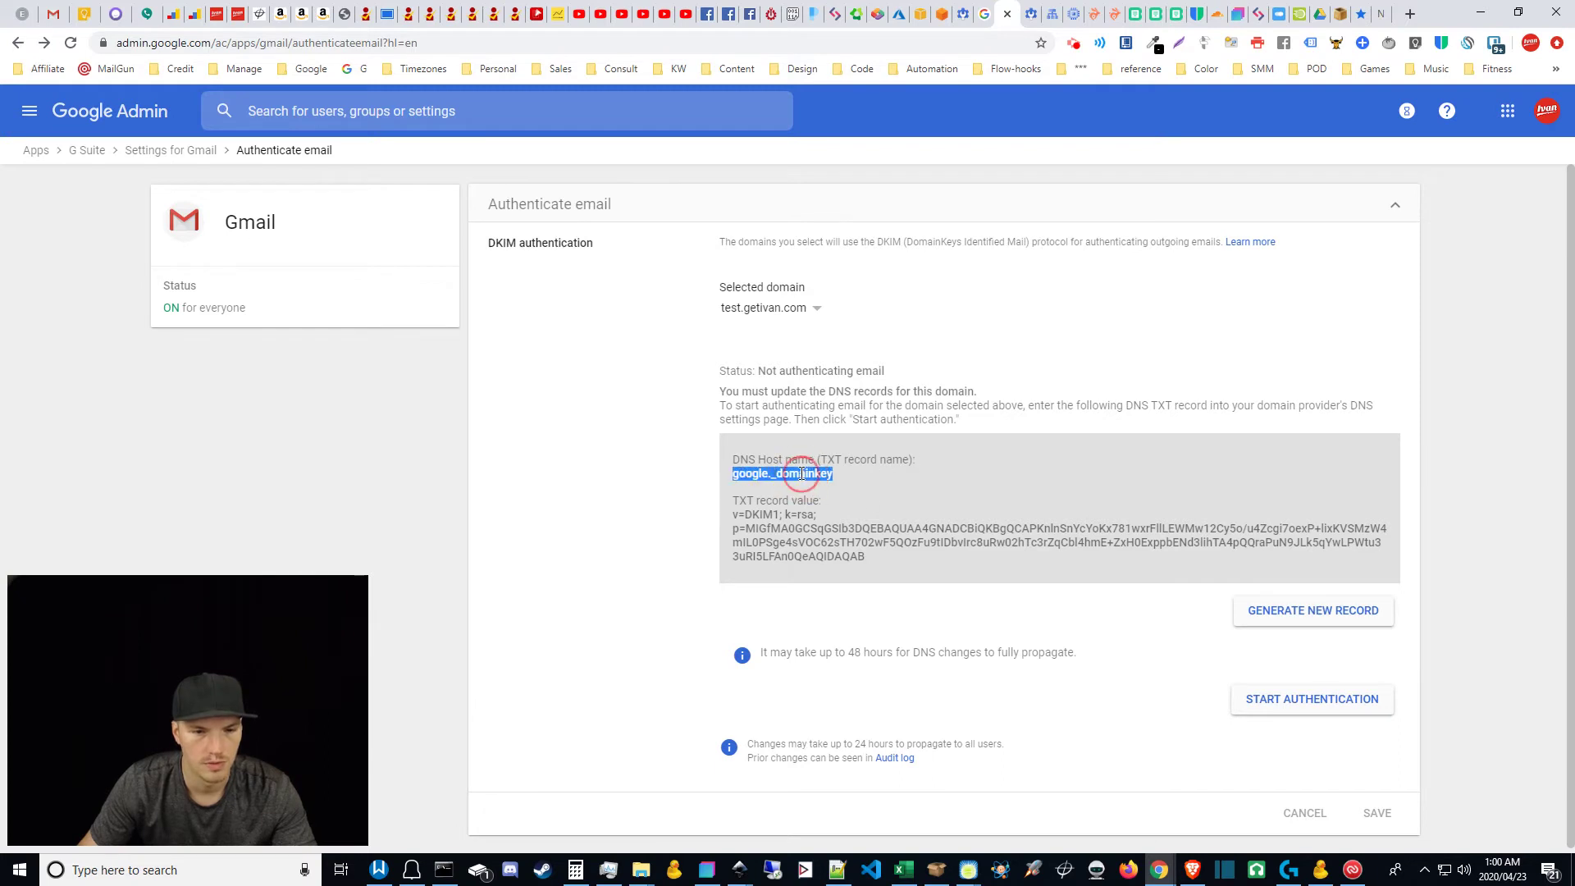
Step: Add a second, empty TXT data entry below the site-verification string in the test.getivan.com TXT record
click(1052, 14)
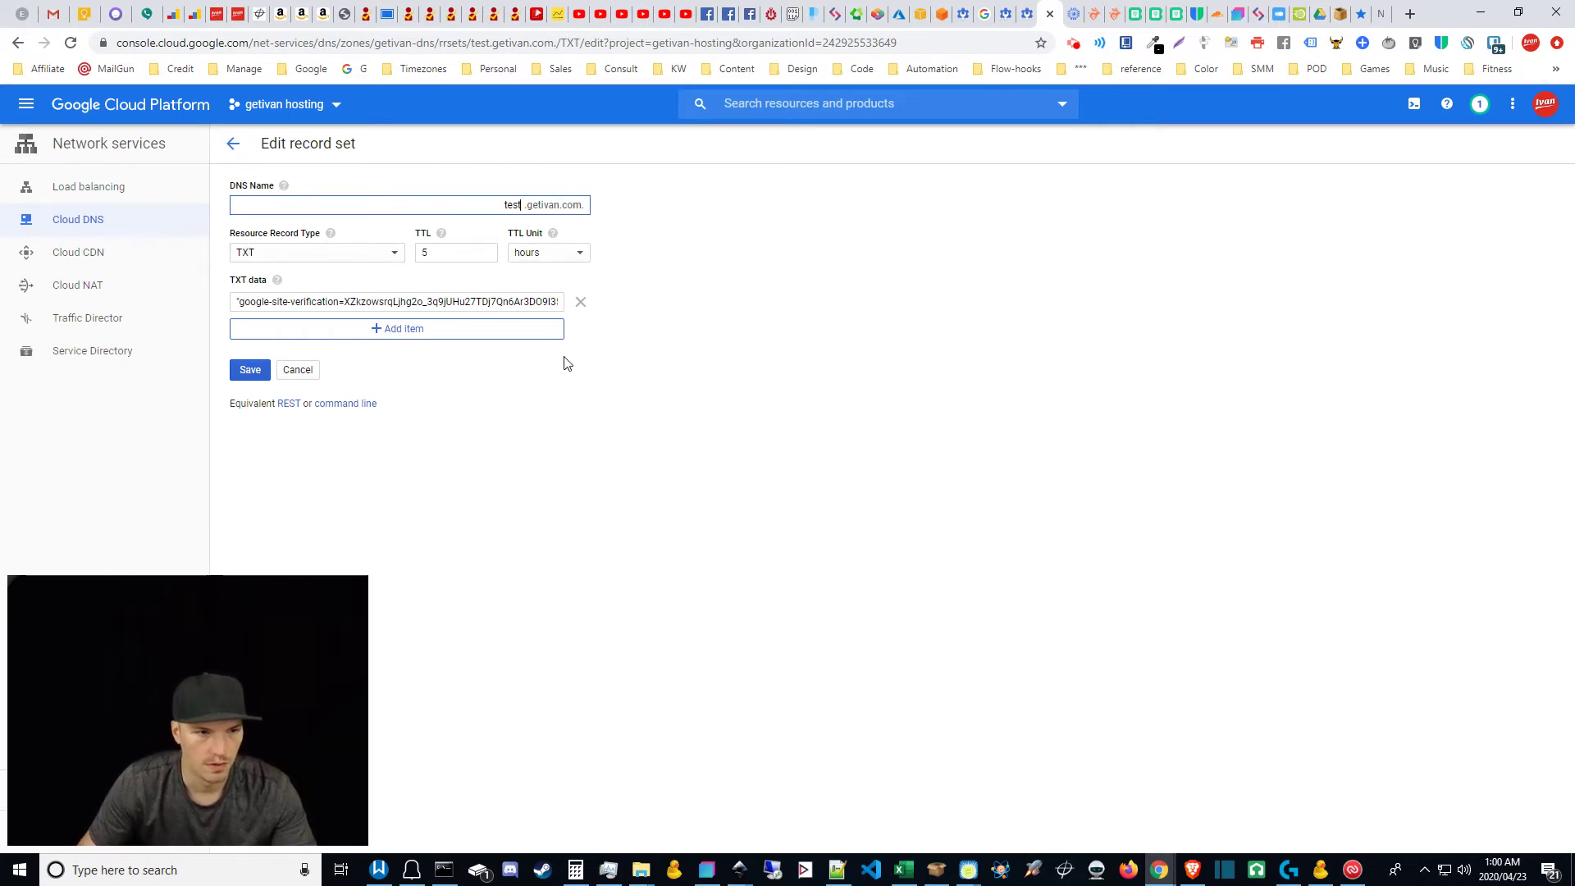
triple_click(269, 305)
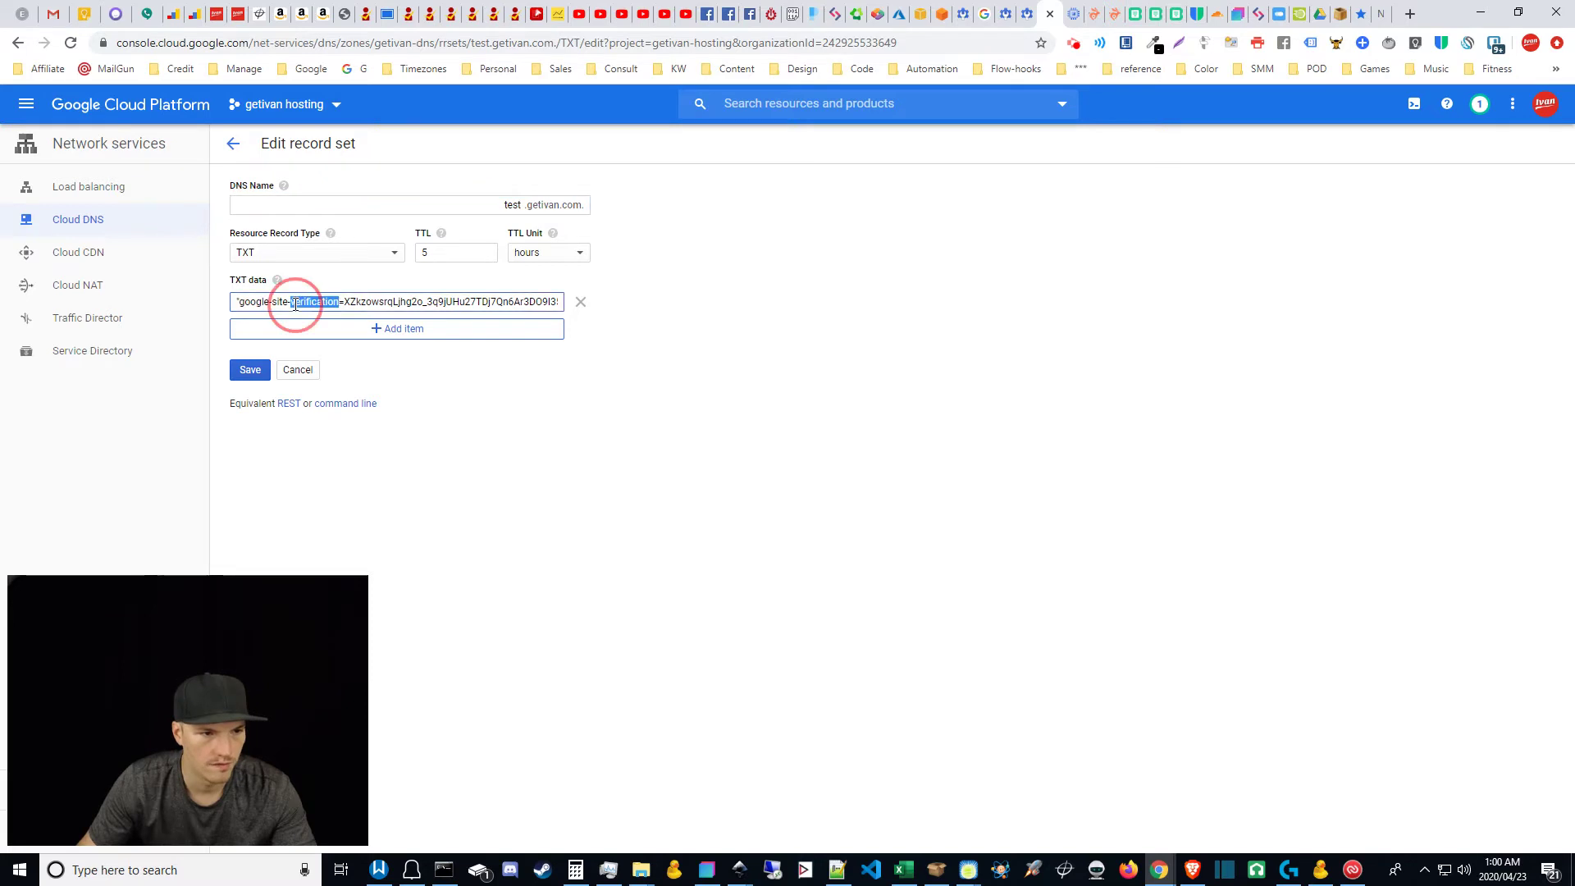
click(373, 329)
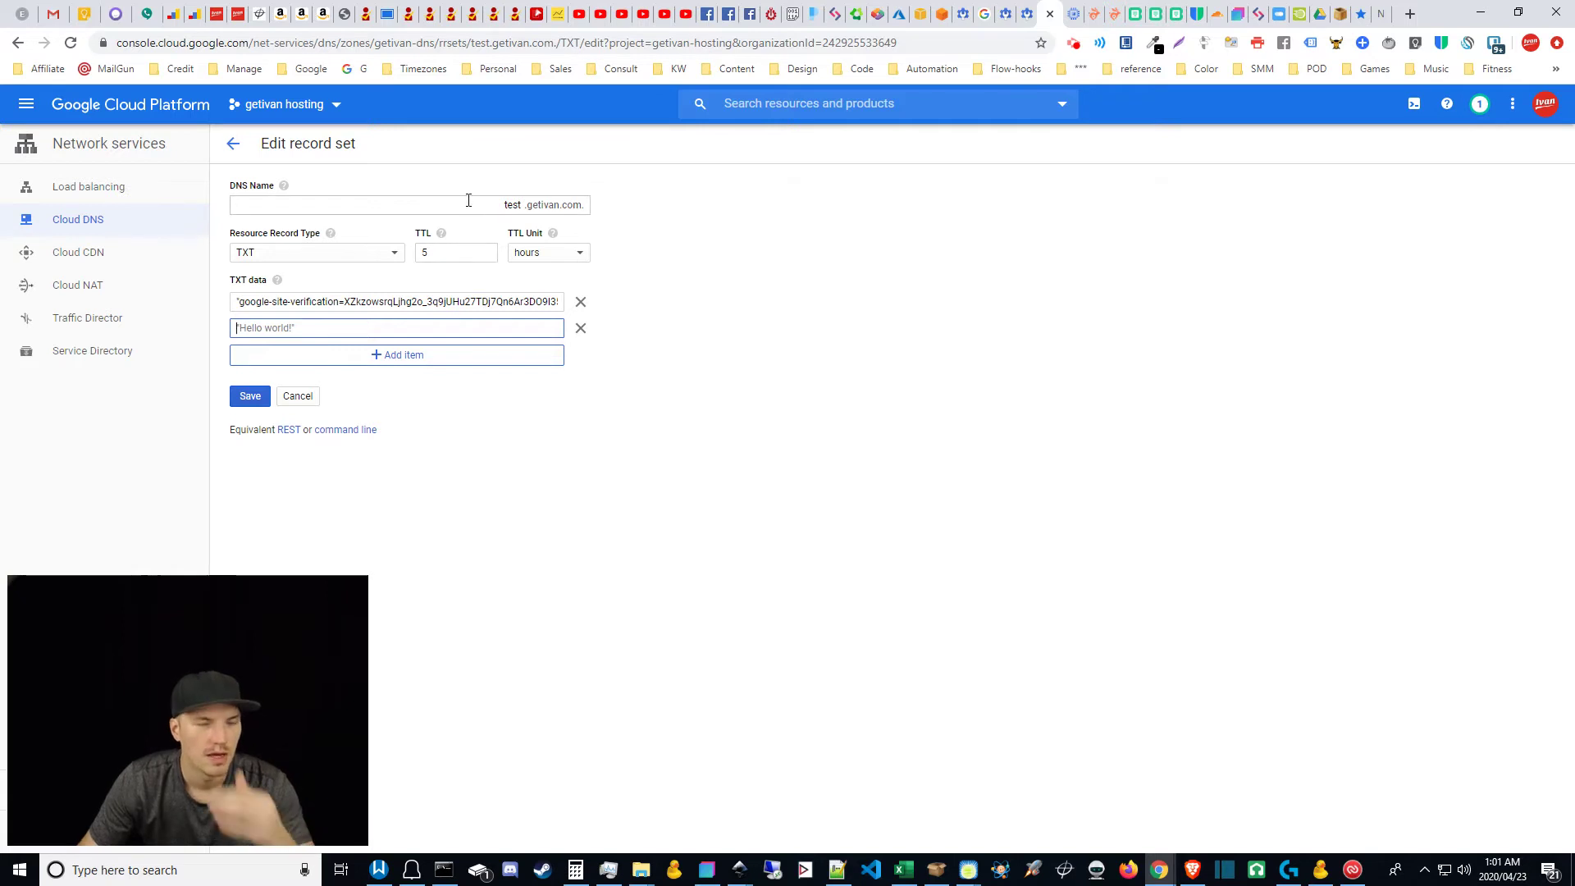
Step: Select the DKIM host name google._domainkey and check the empty second TXT entry in Cloud DNS
click(1030, 14)
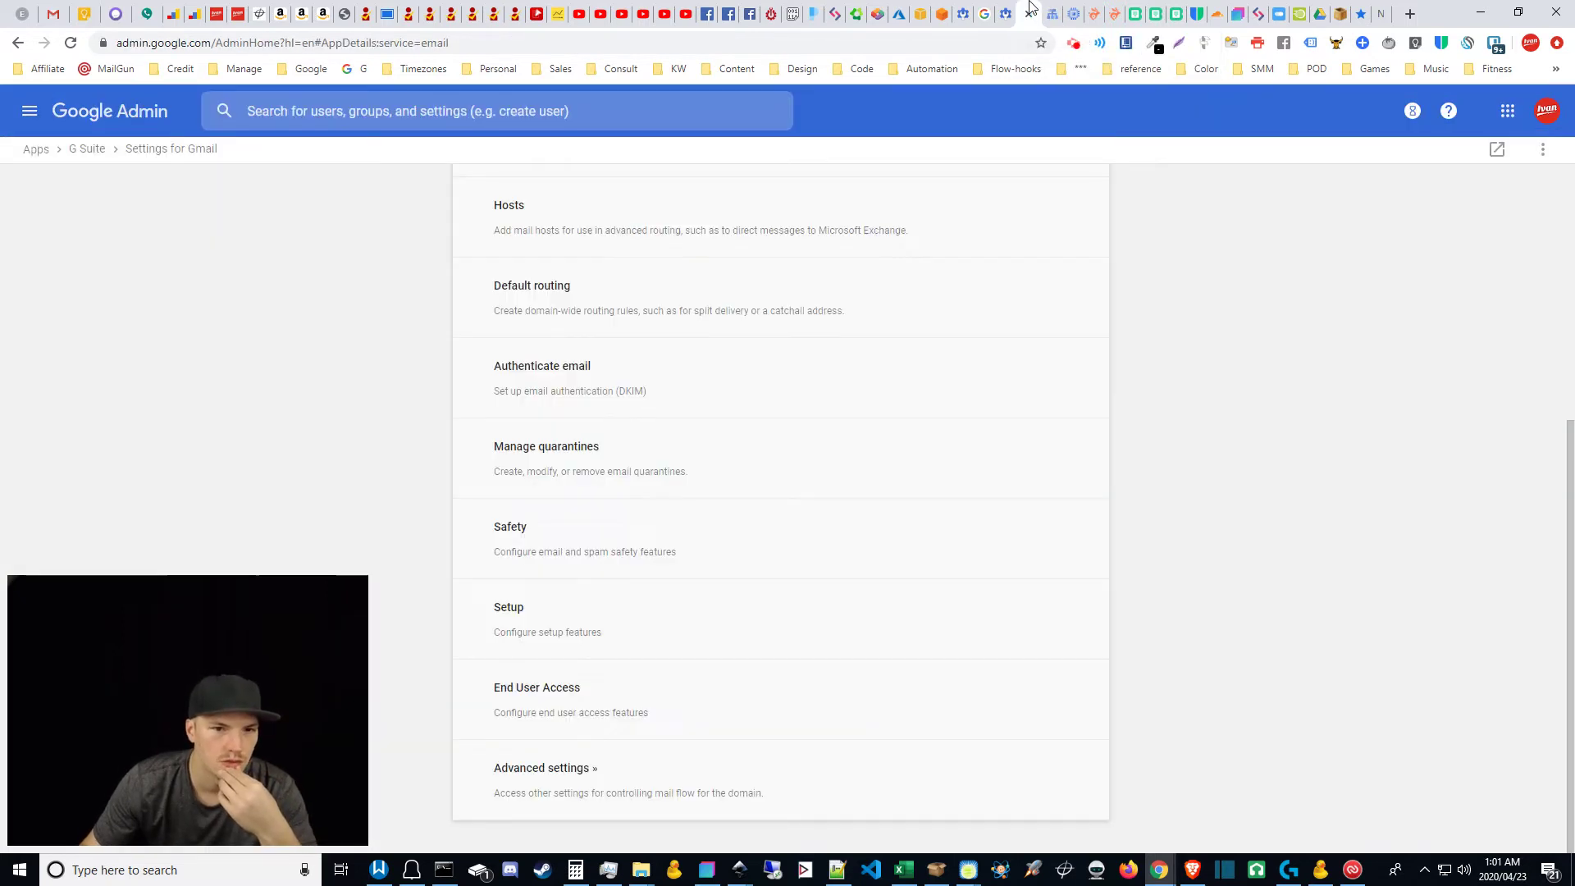
click(1007, 14)
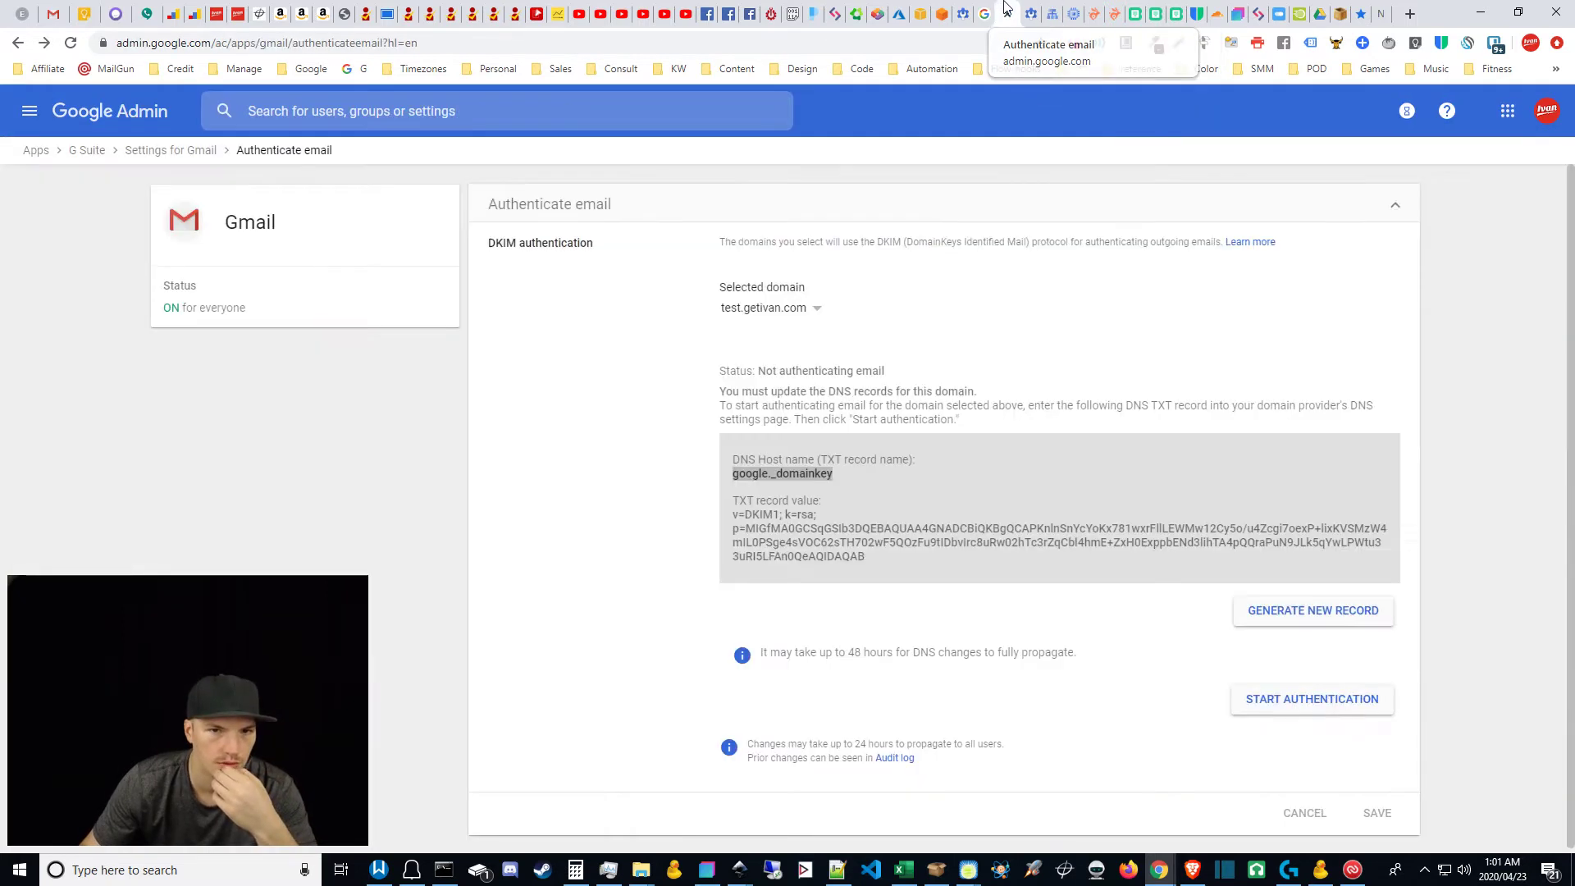
triple_click(771, 473)
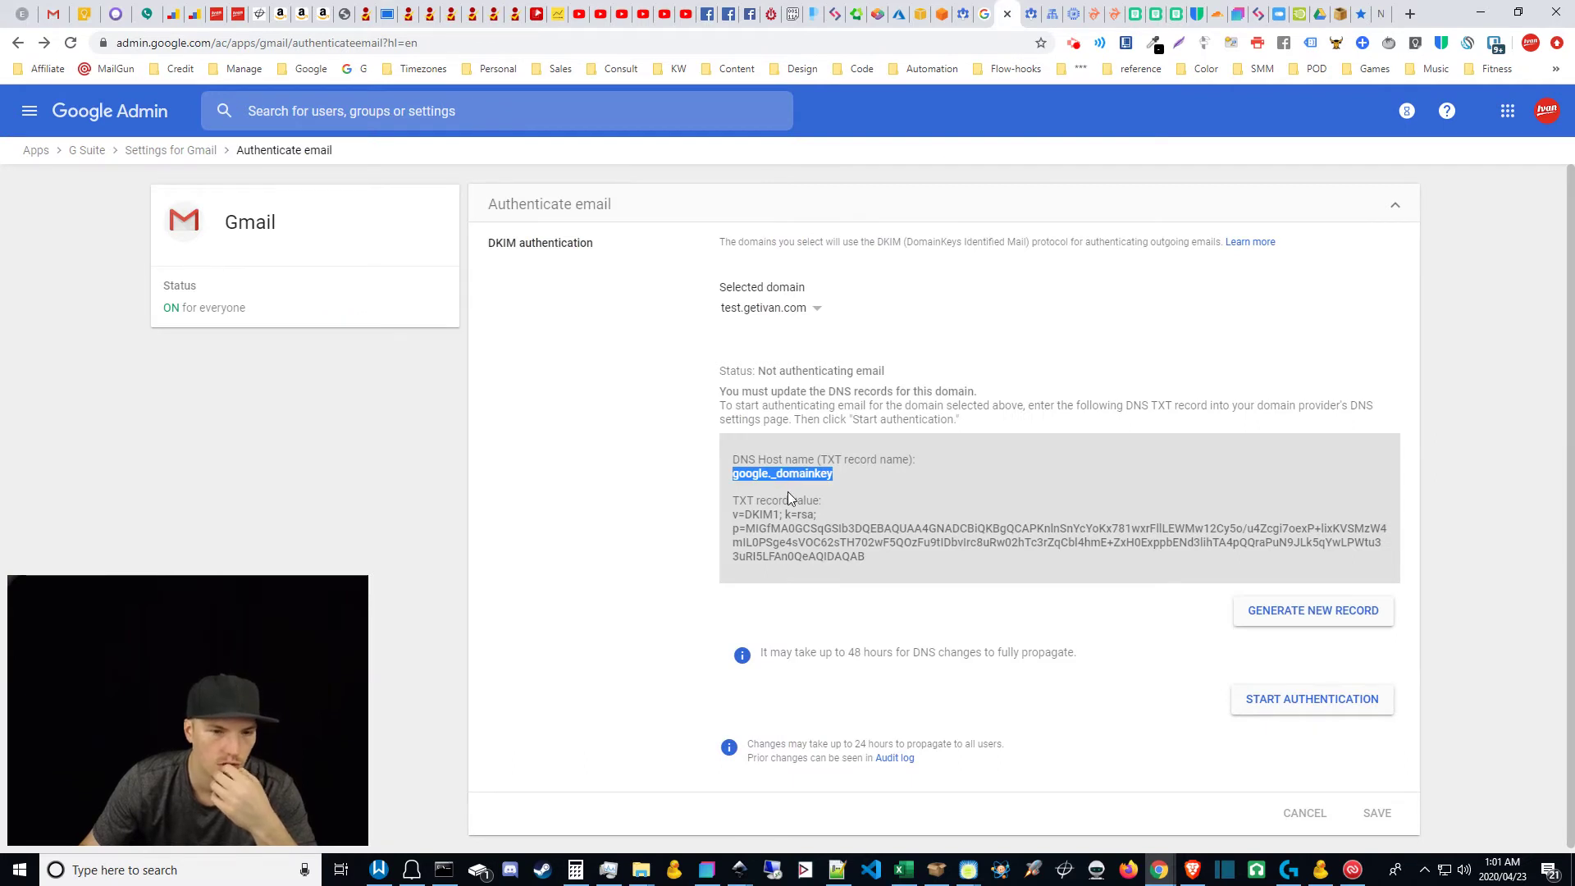
click(1032, 13)
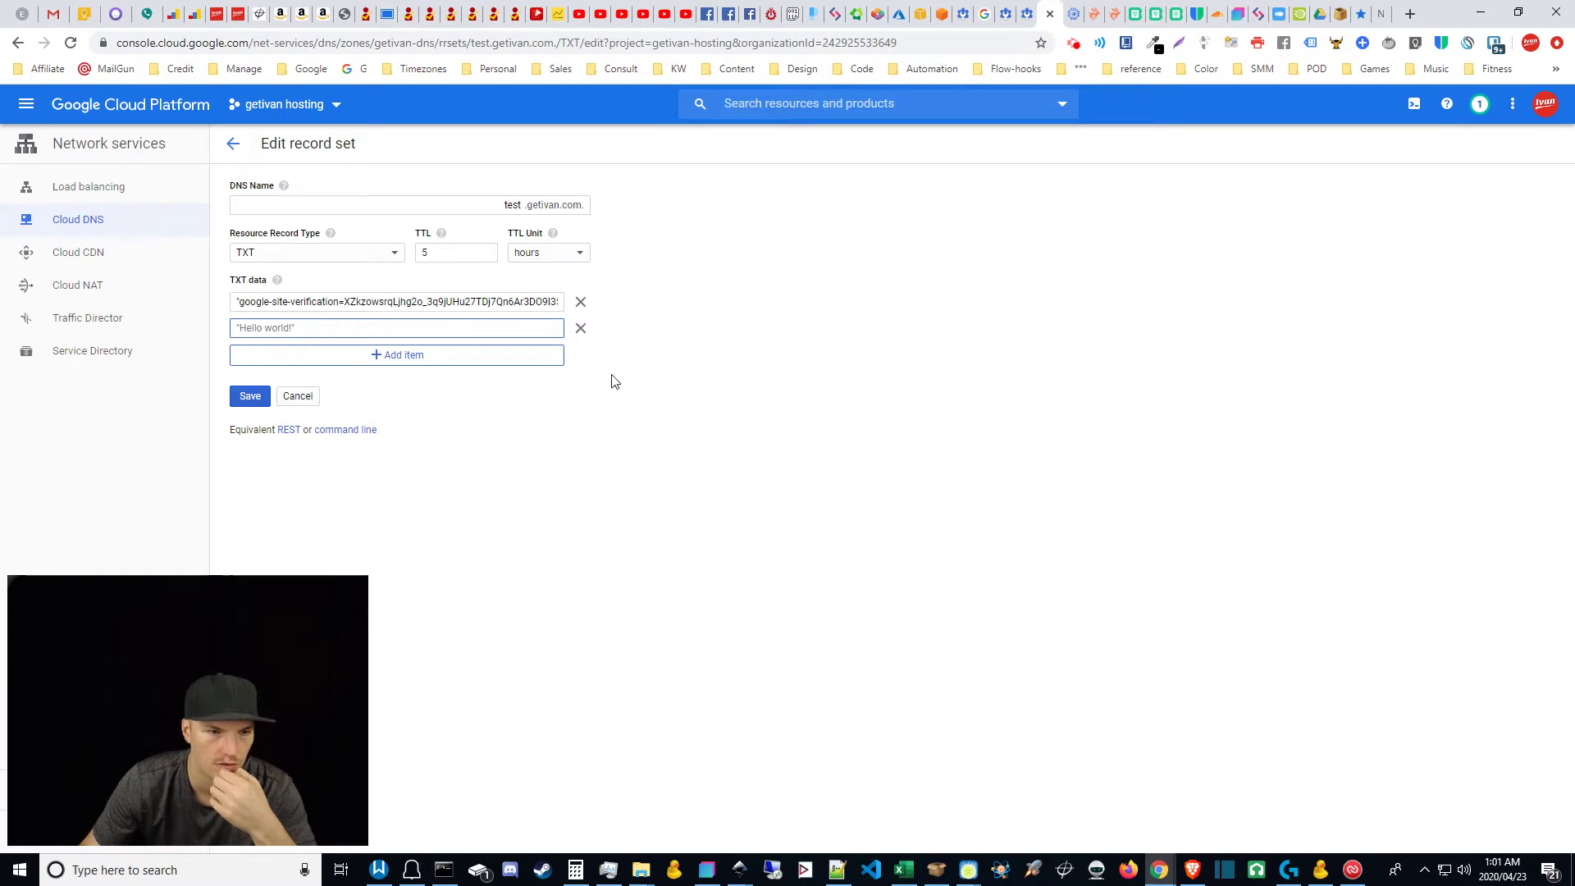
click(680, 432)
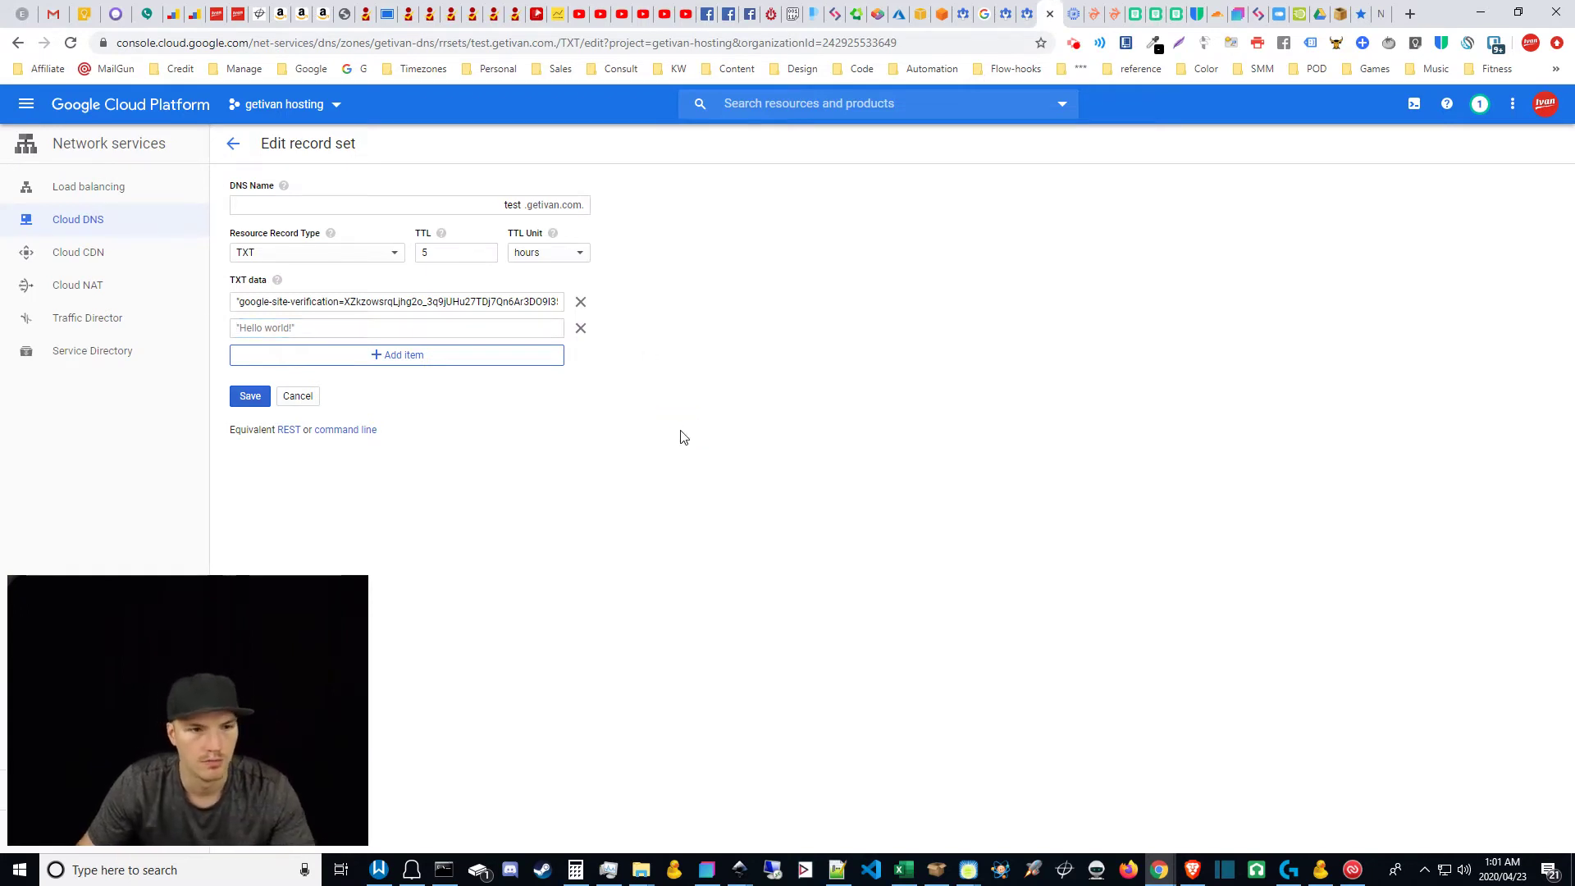
click(509, 327)
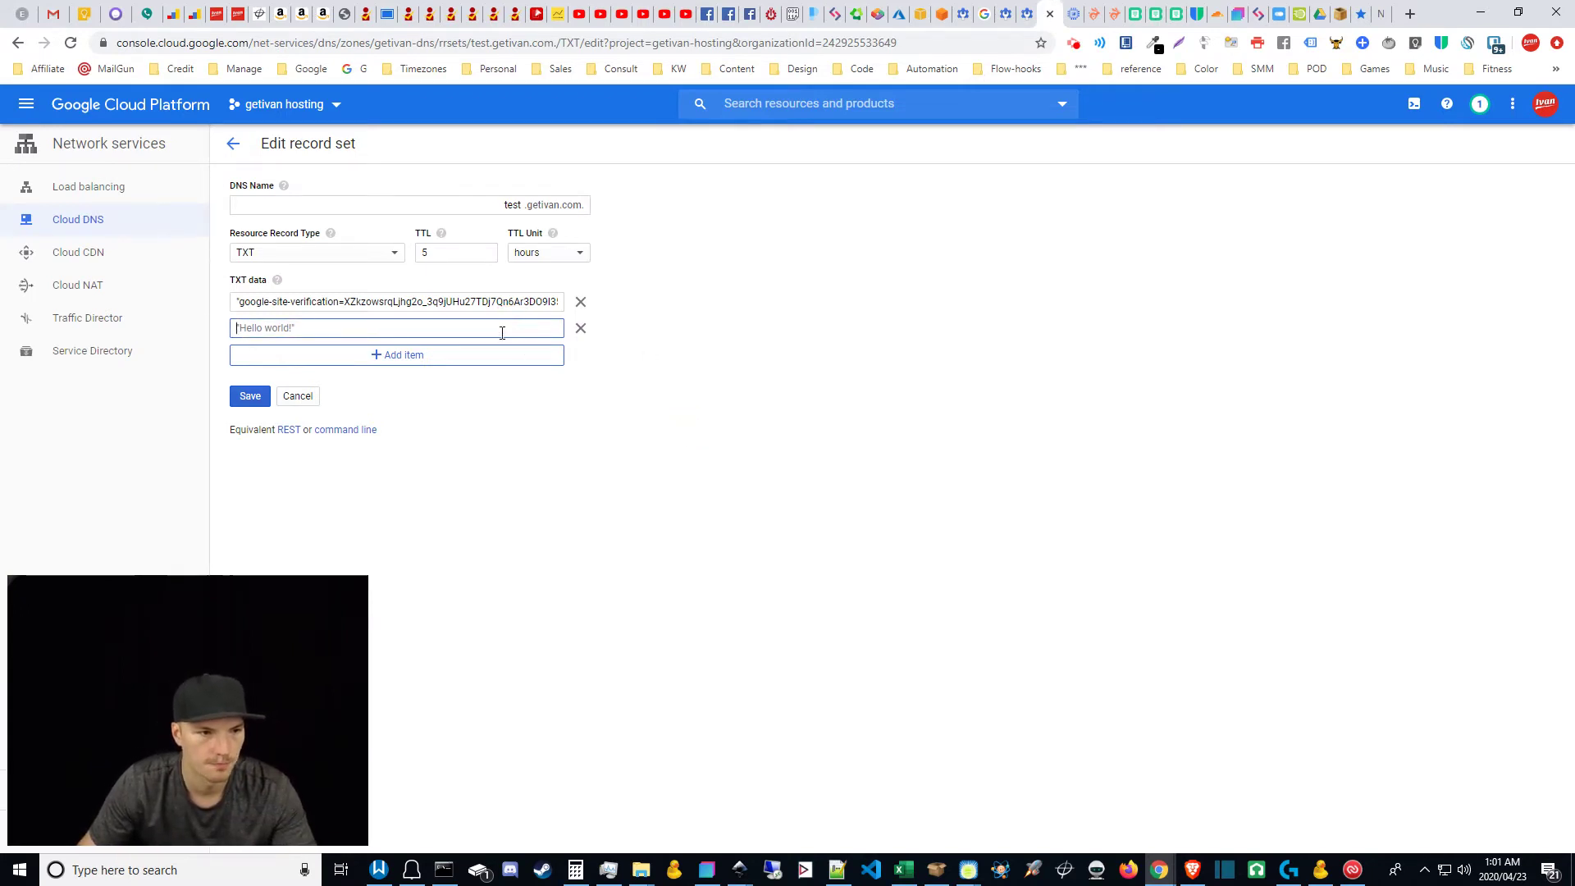
Step: Select the full DKIM TXT record value from v=DKIM1 to AQAB
click(1005, 10)
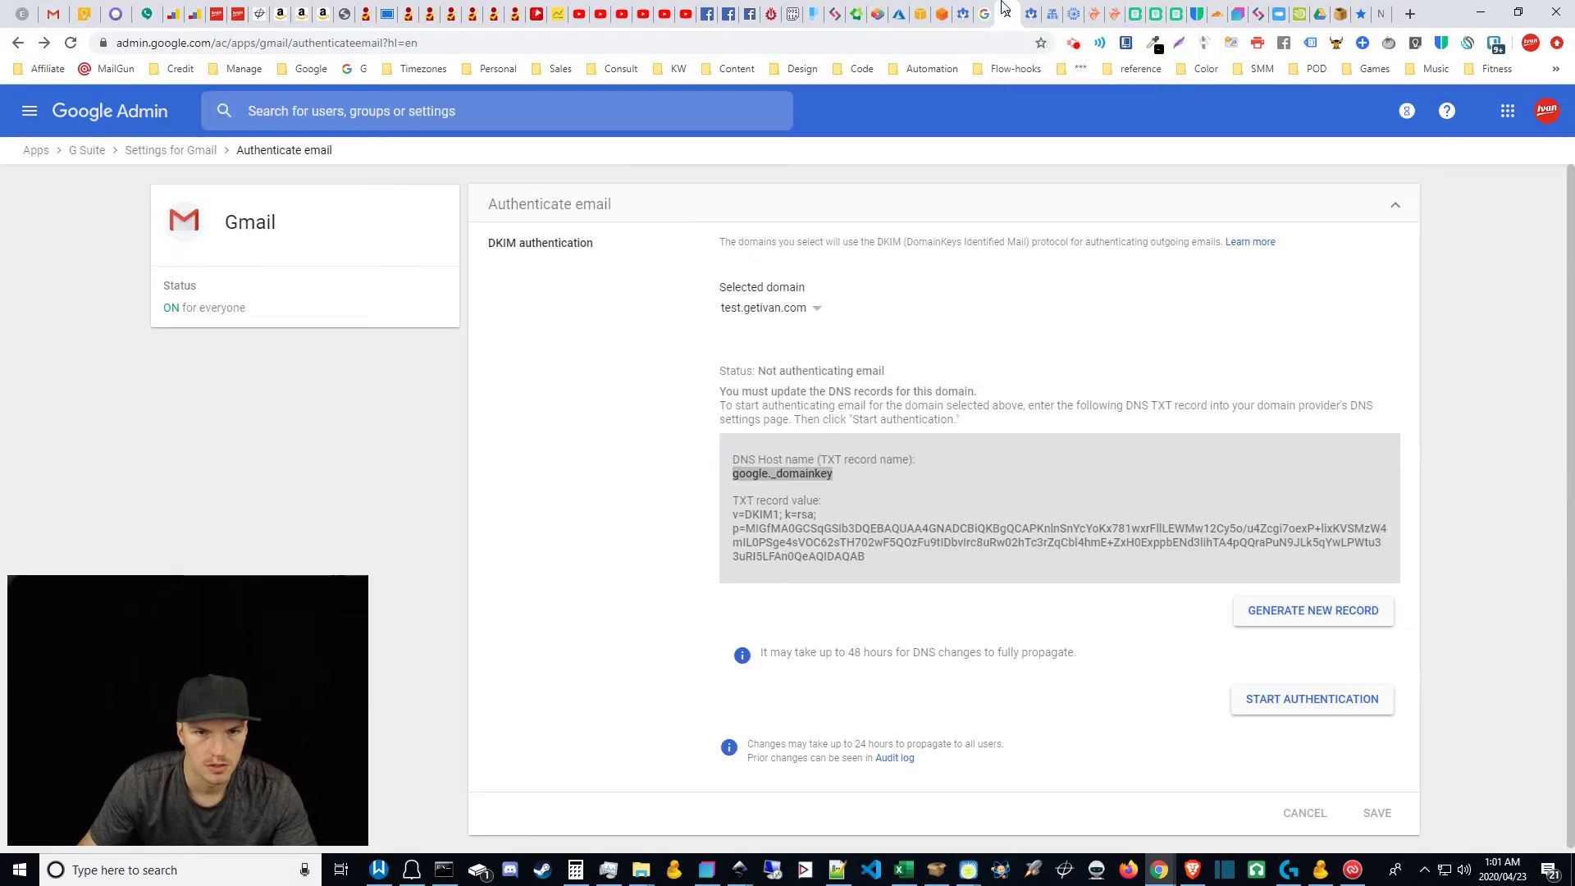
click(829, 550)
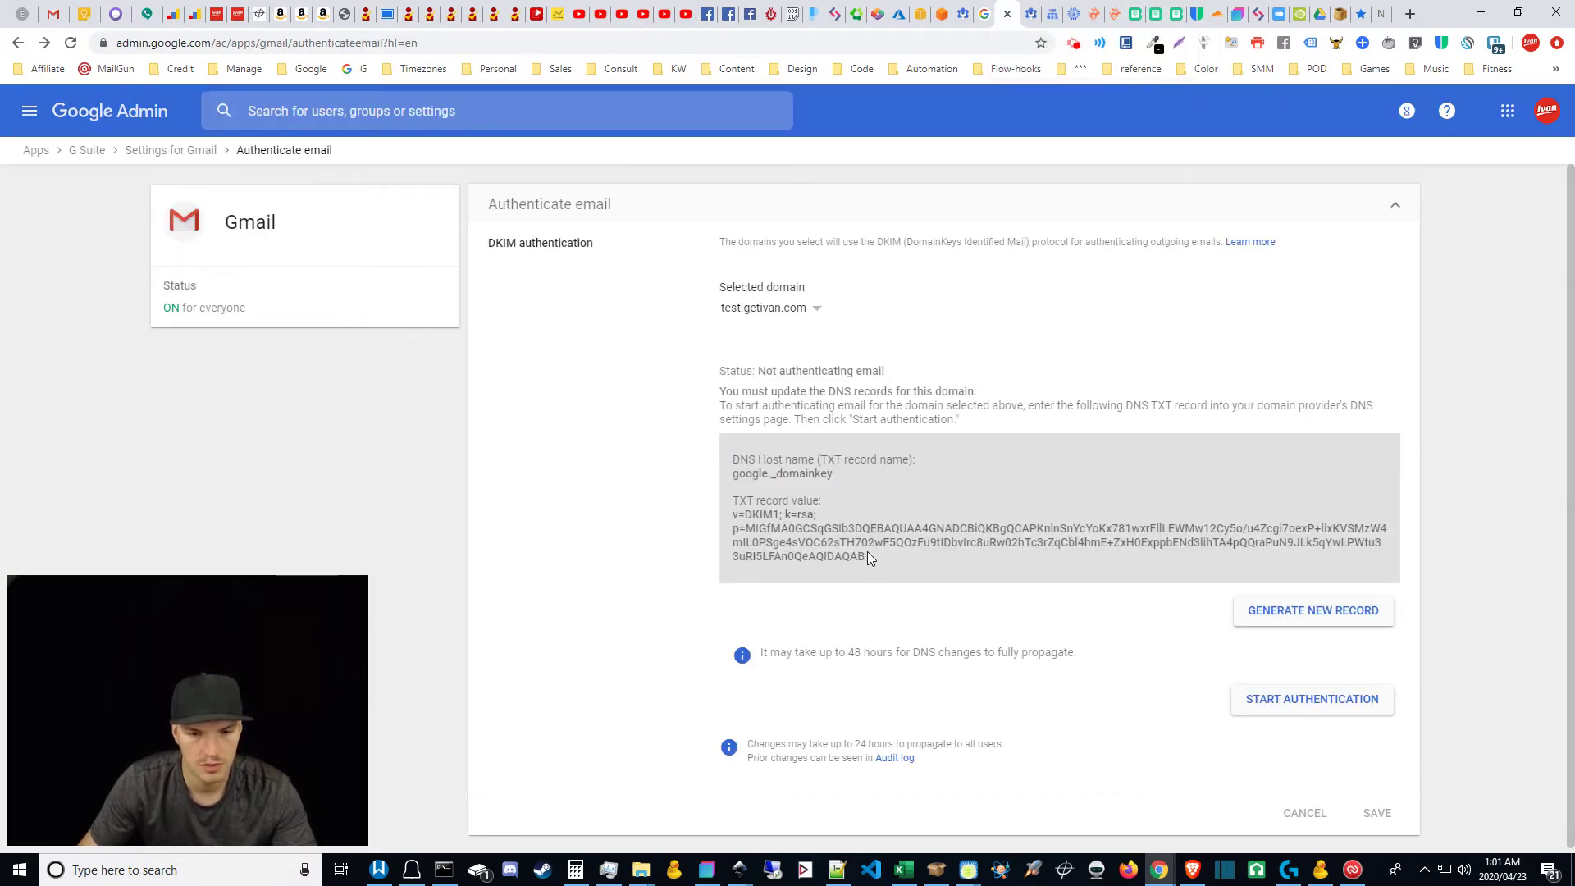
drag(868, 554, 722, 518)
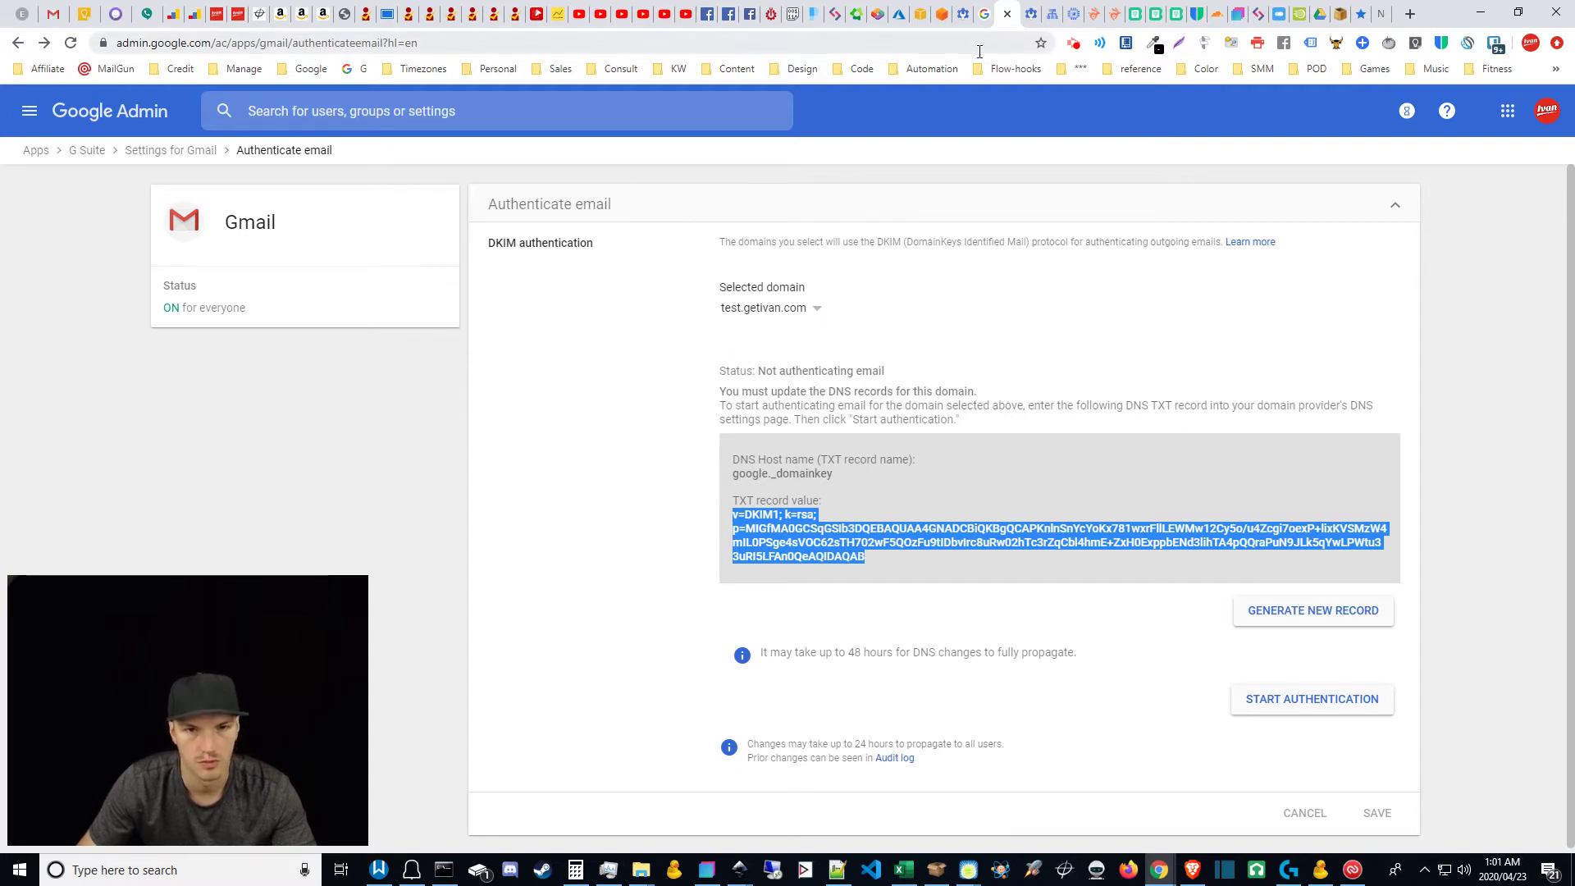
click(1058, 7)
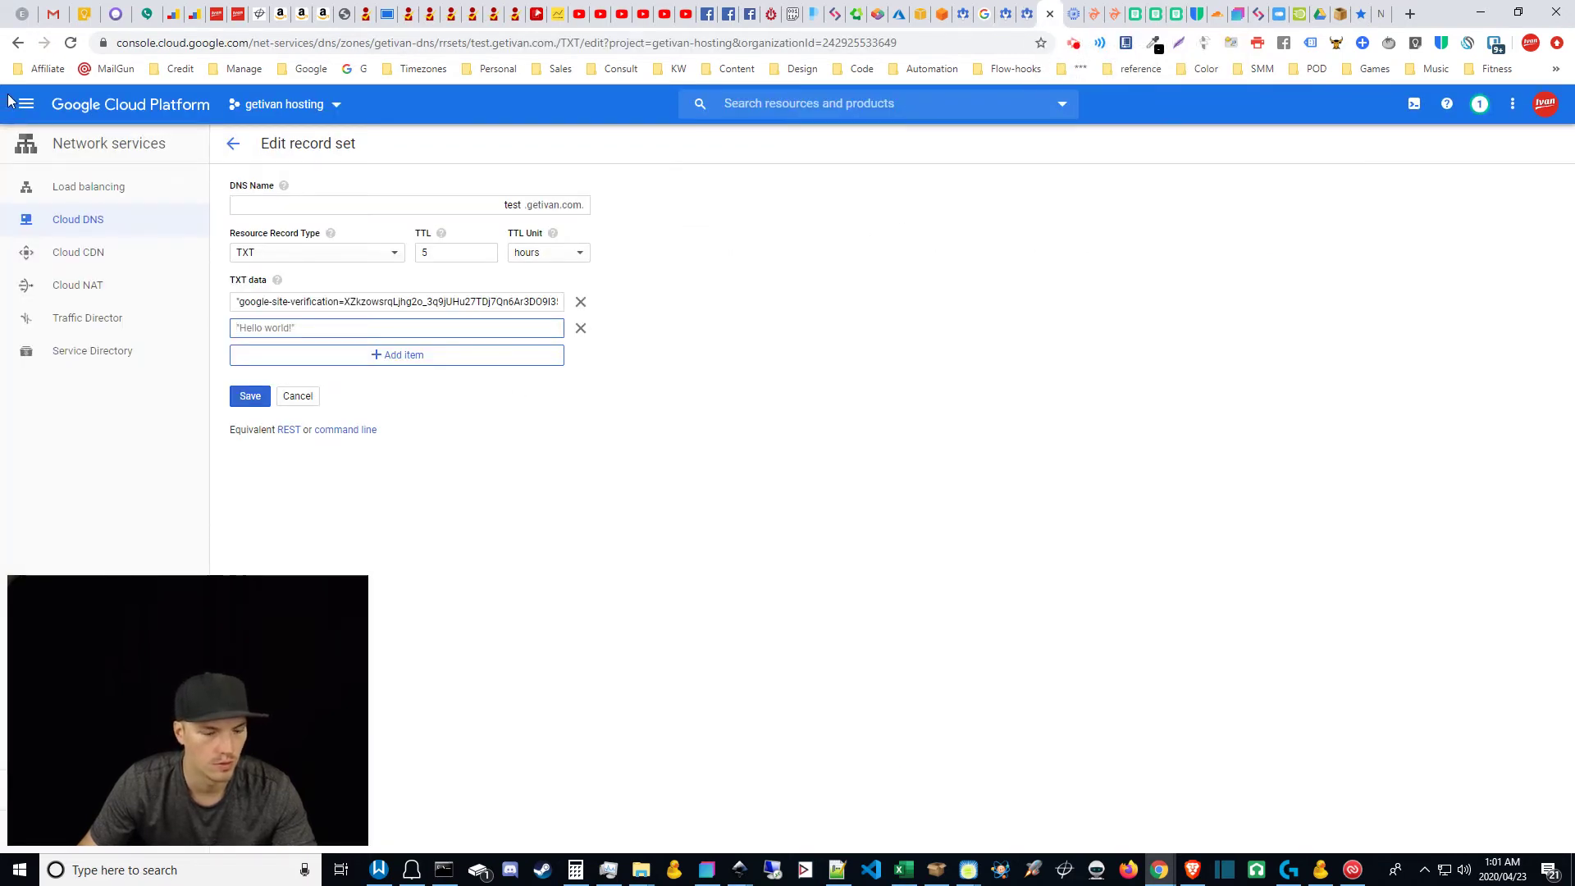
Step: Start a new record set named google._domainkey.test.getivan.com
key(alt+Left)
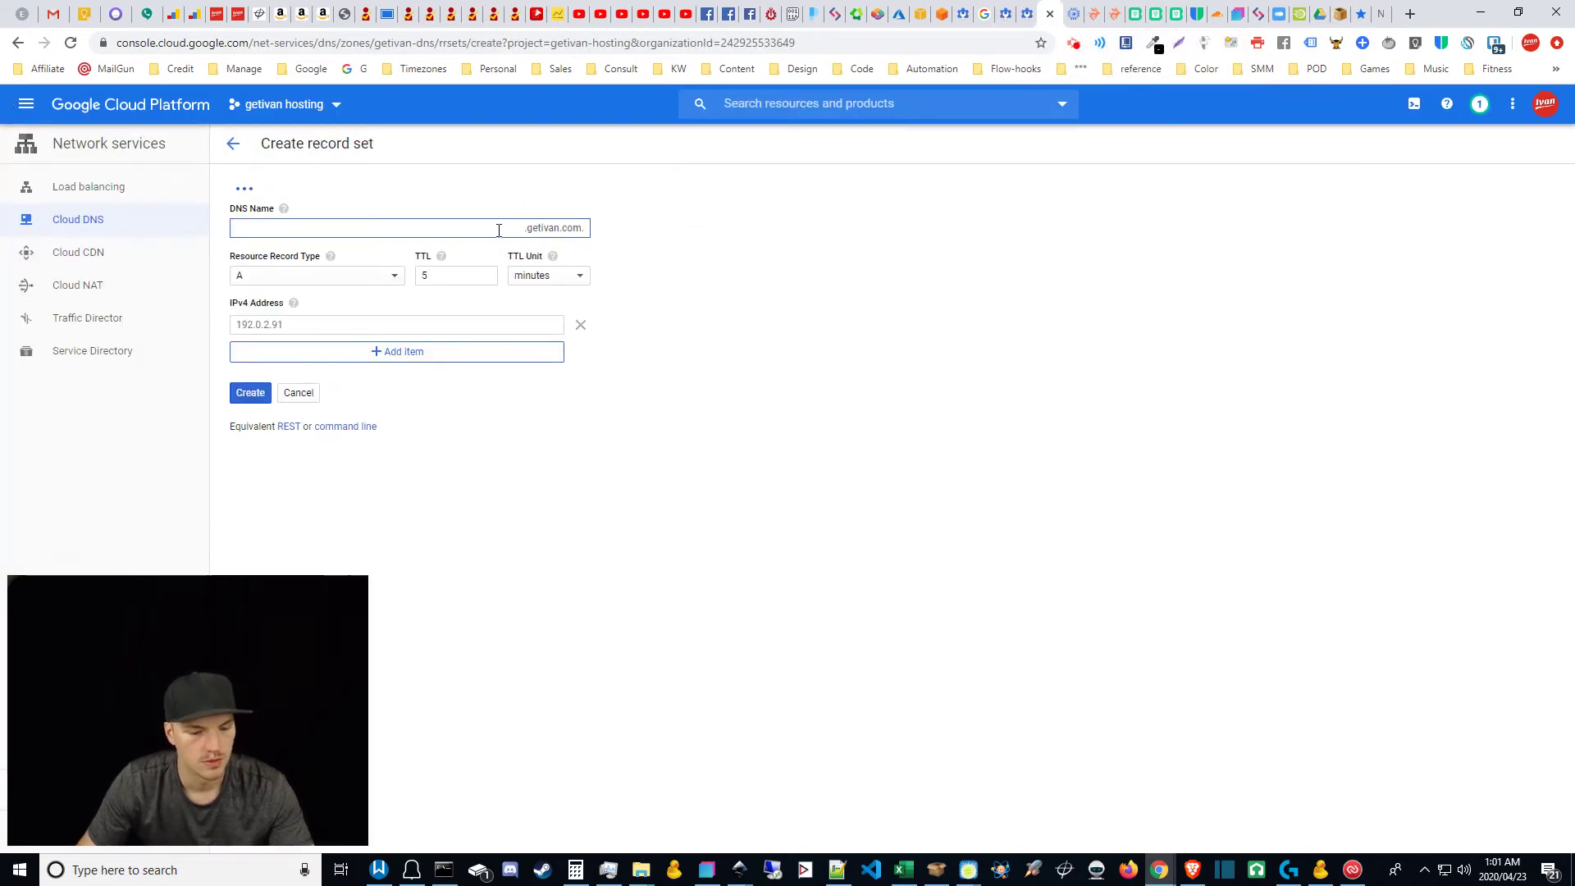
text(test)
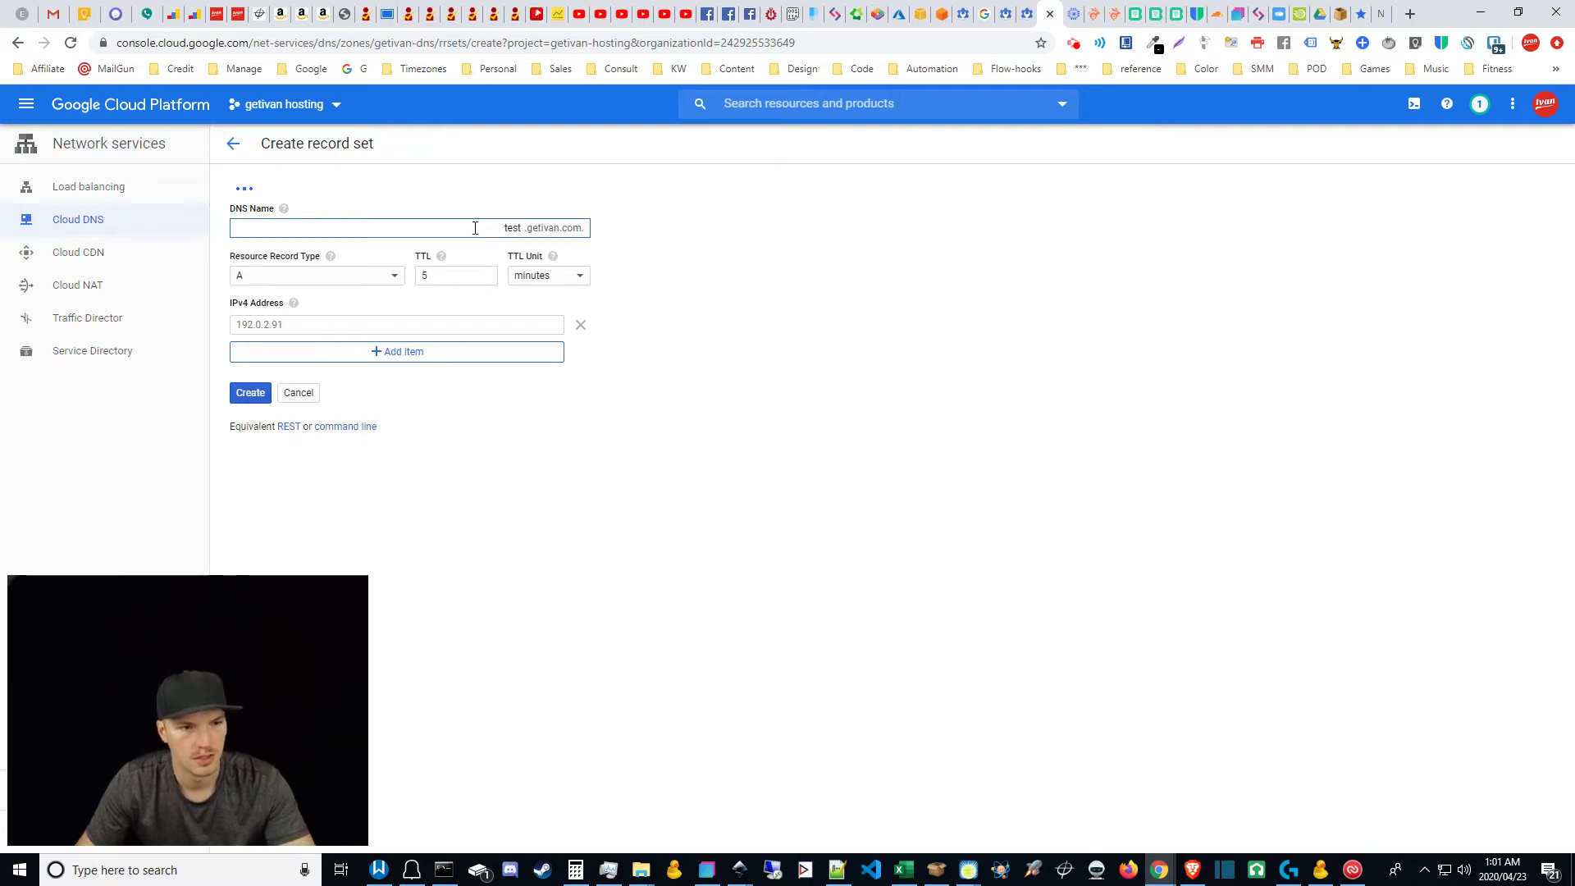
text(google._domainkey)
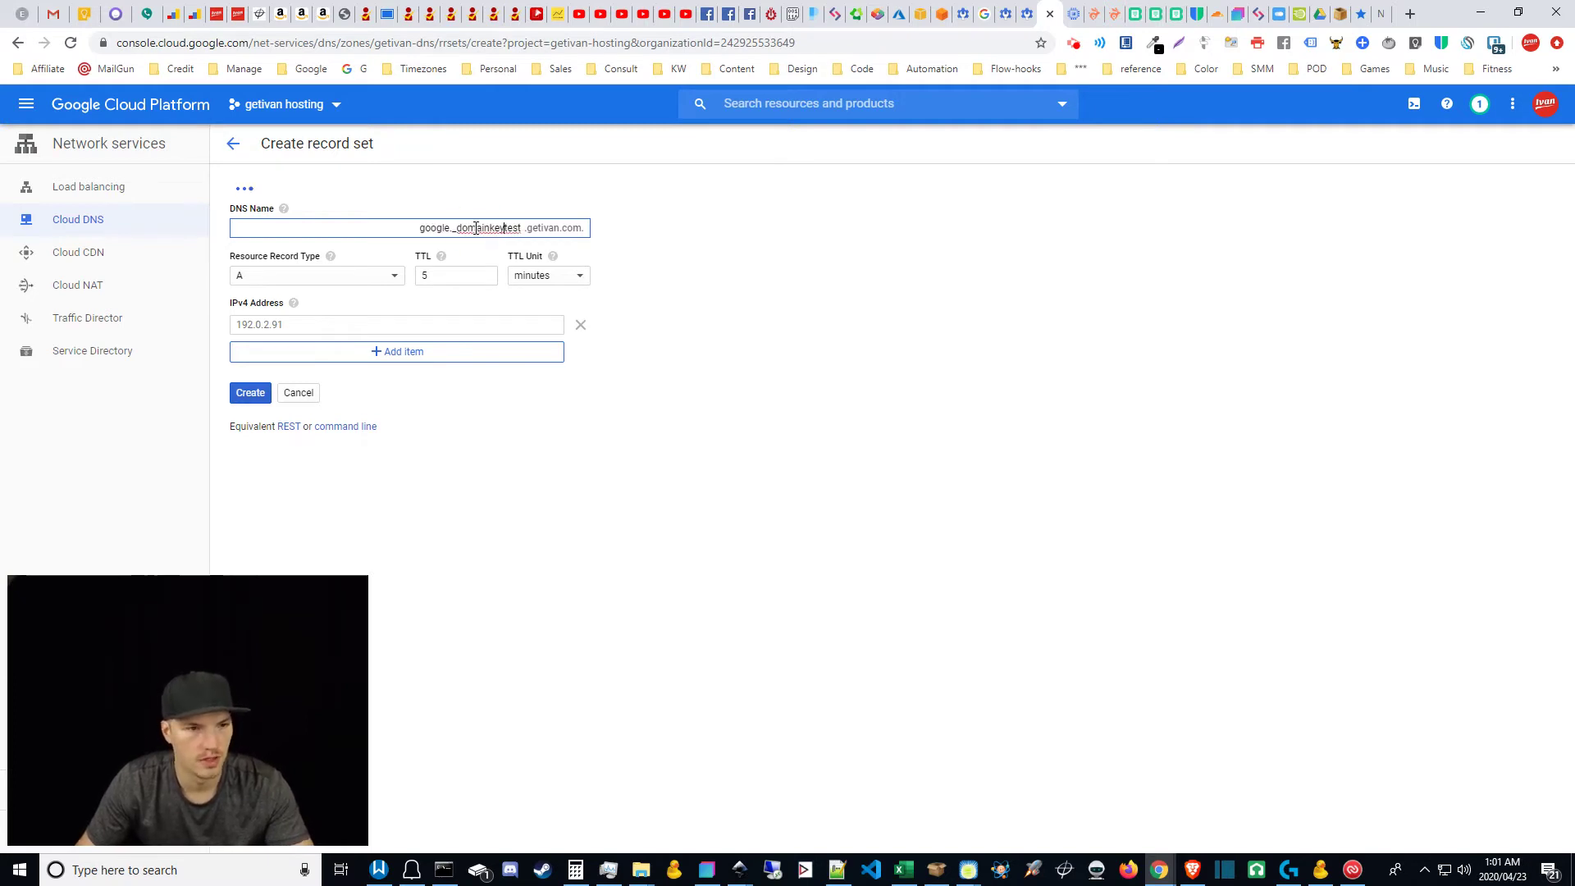
text(.)
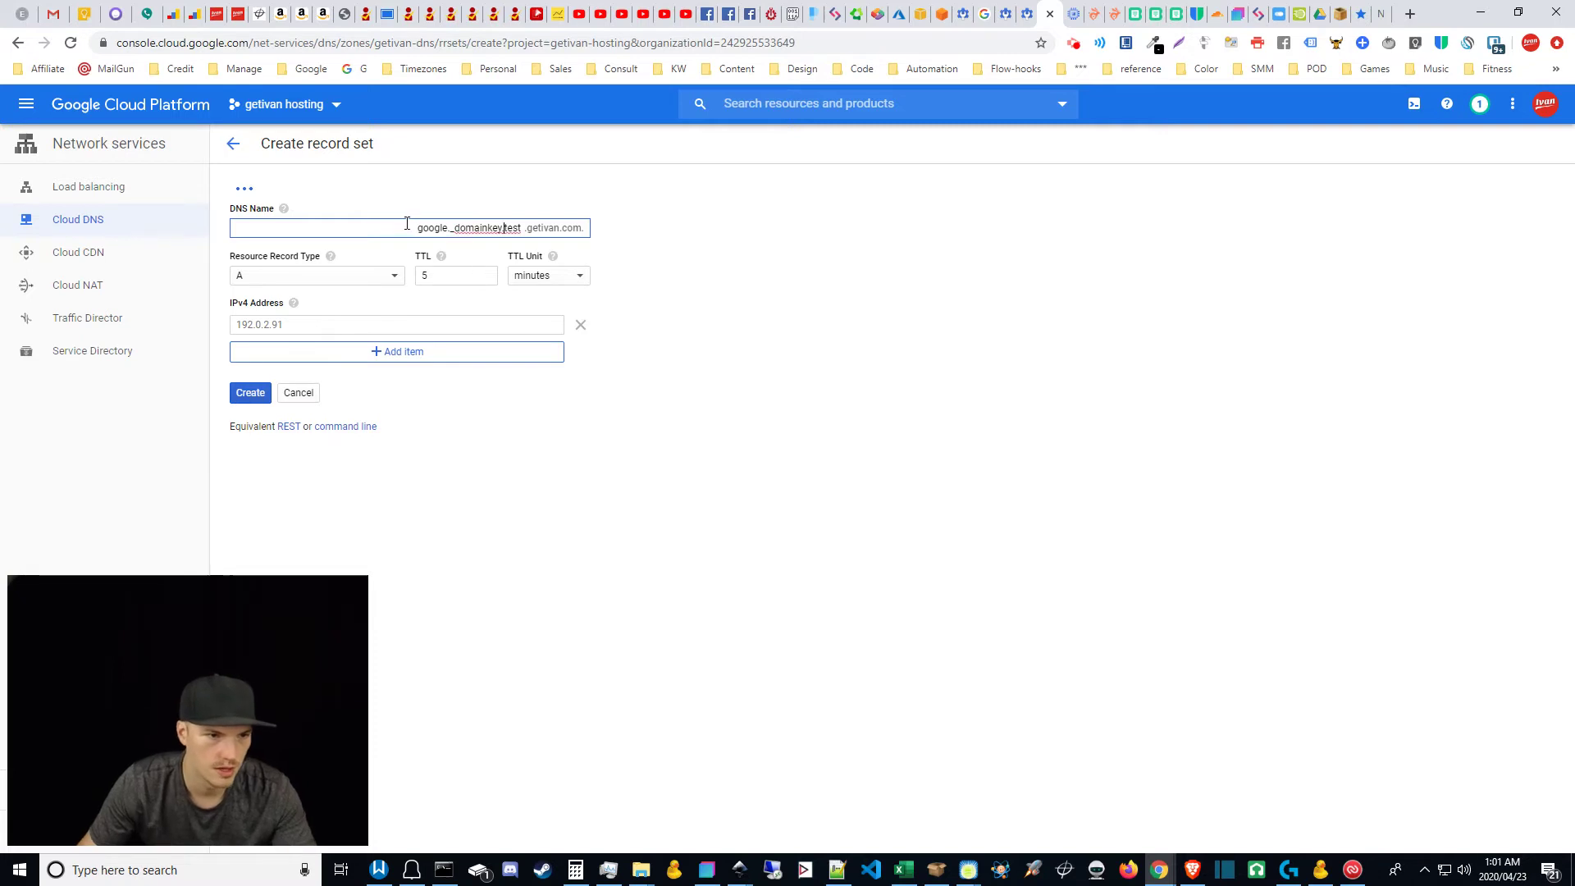
click(542, 430)
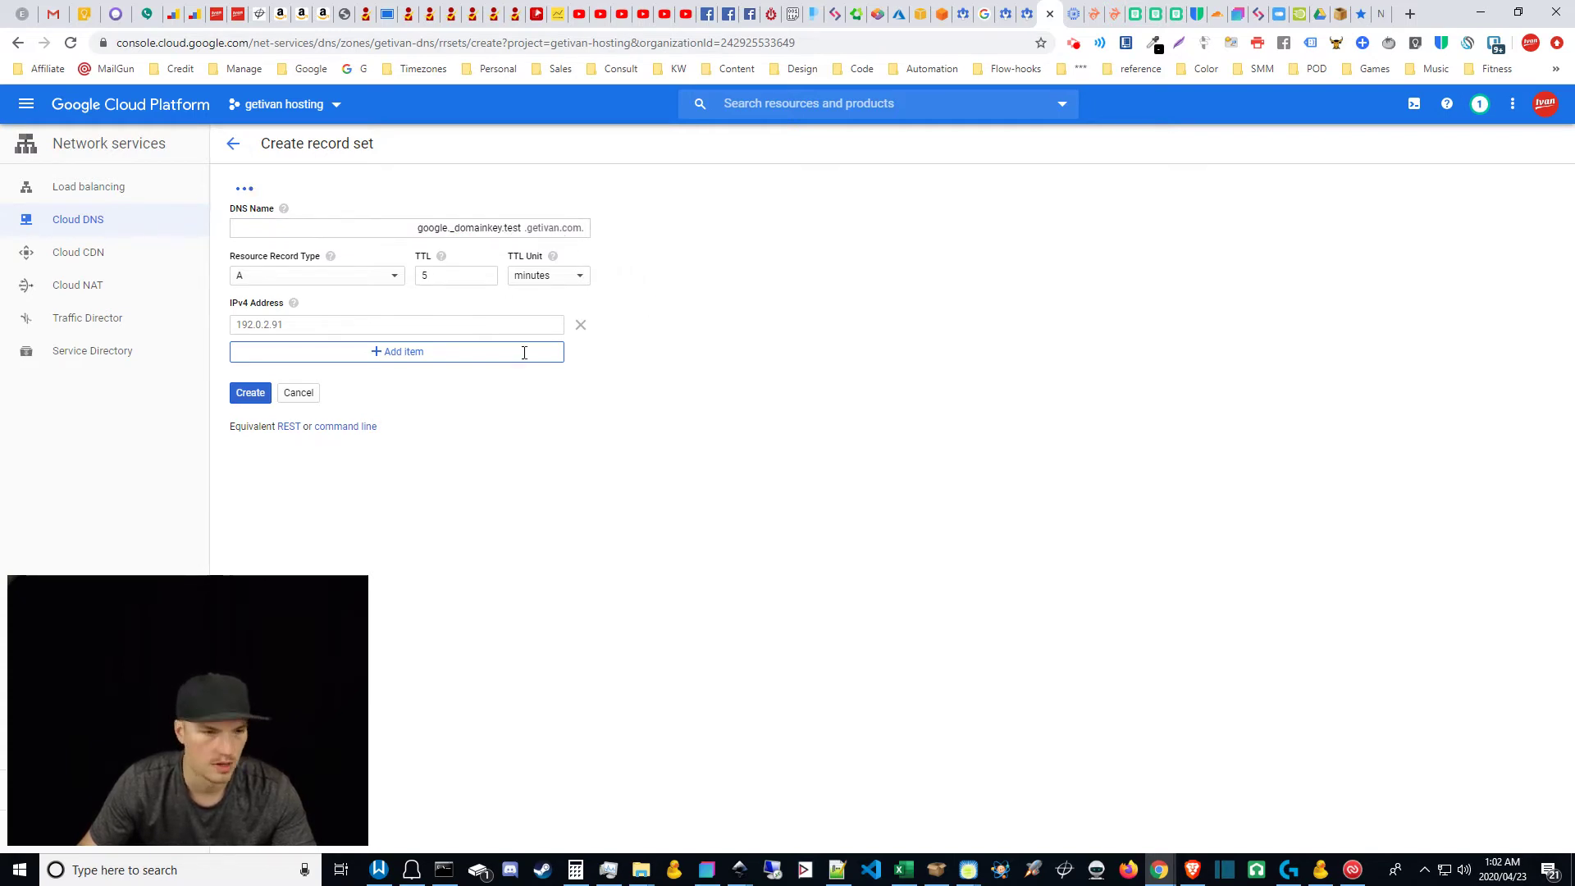
Step: Set the record type to TXT and the TTL unit to hours
click(358, 279)
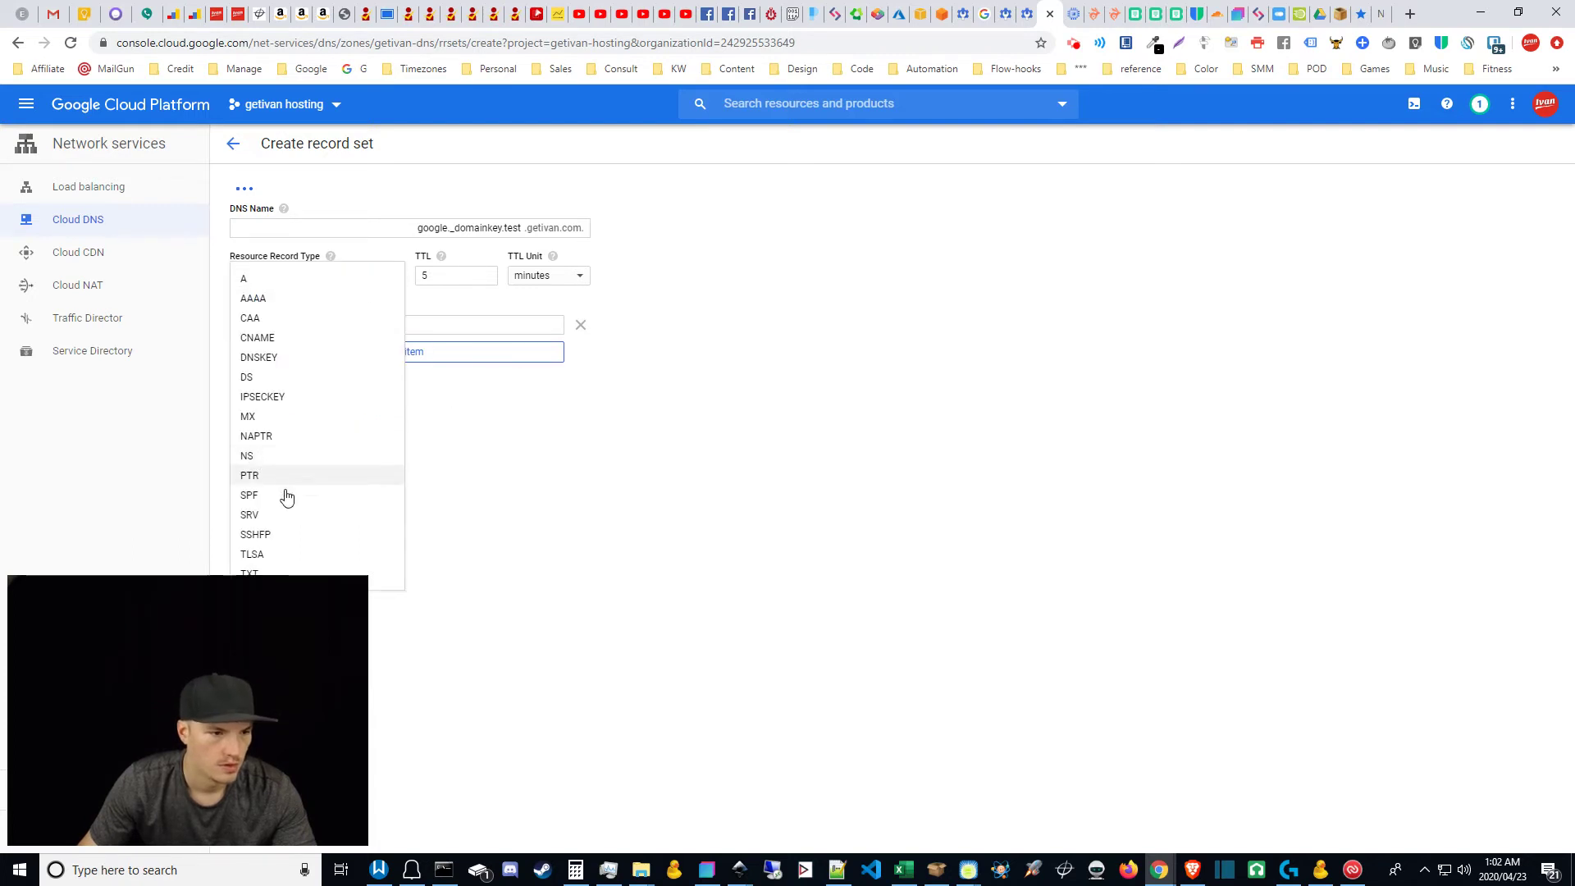
click(253, 567)
click(459, 276)
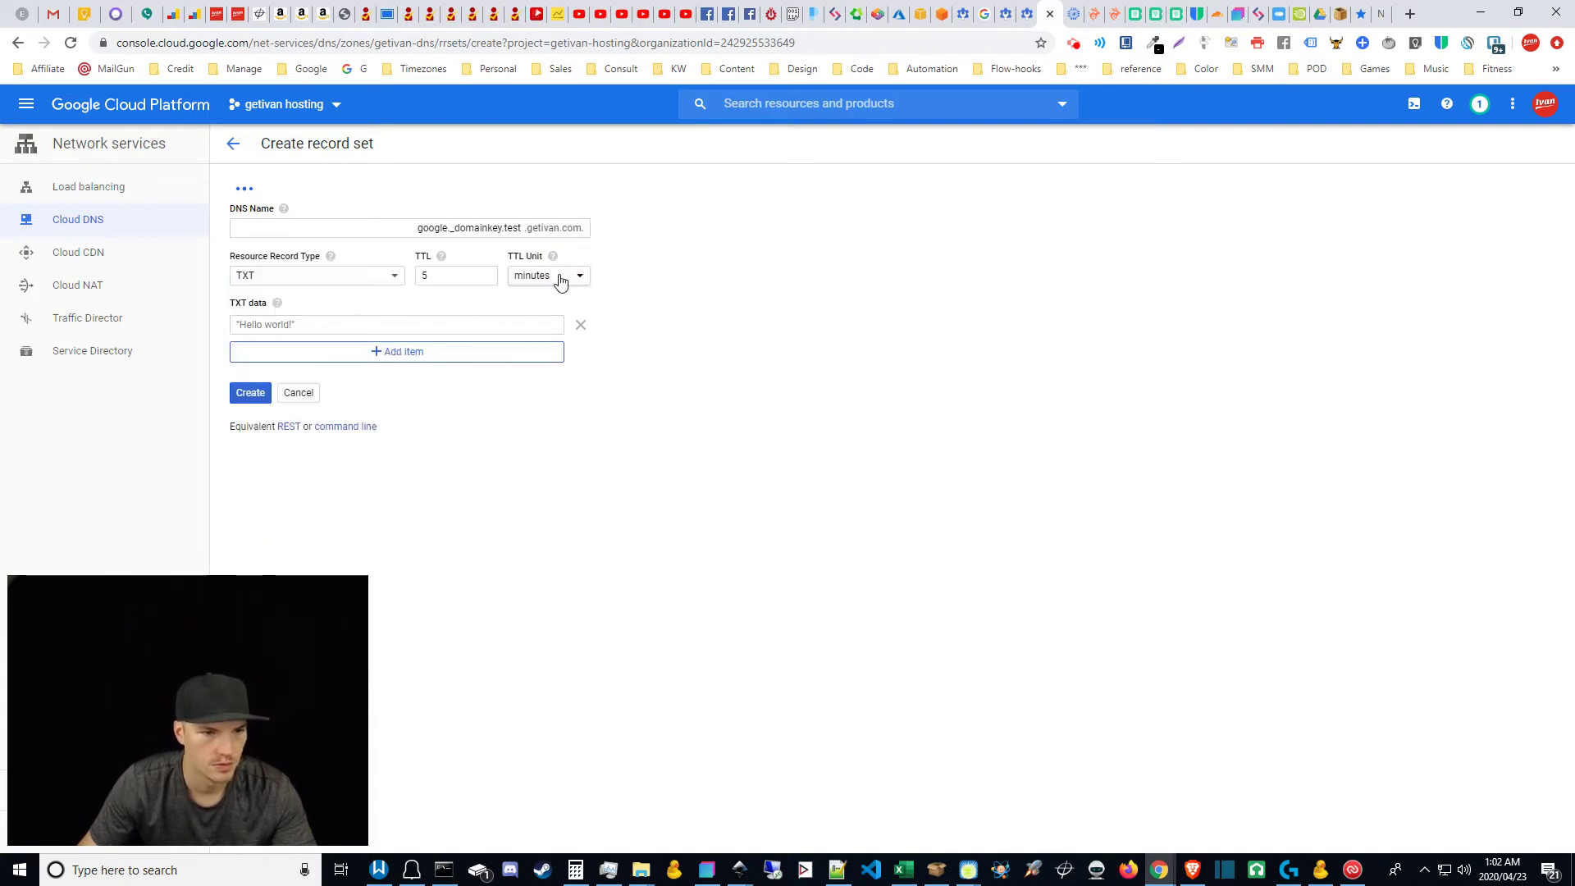
click(563, 275)
click(538, 265)
Step: Paste the DKIM key copied from the admin console into the TXT data
click(344, 328)
click(1009, 8)
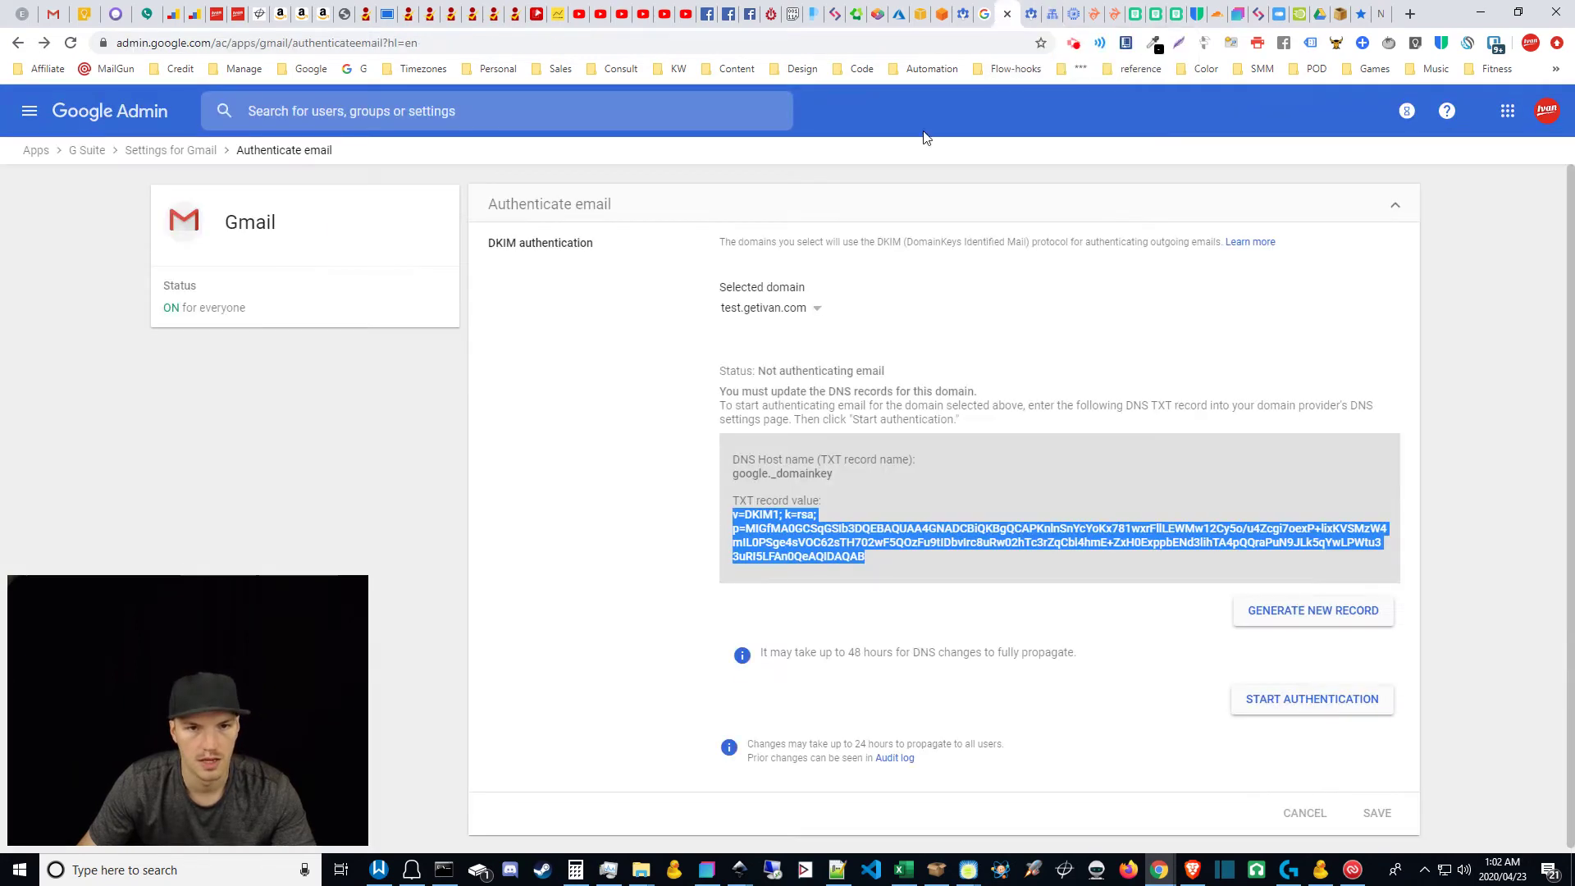
right_click(780, 527)
click(807, 544)
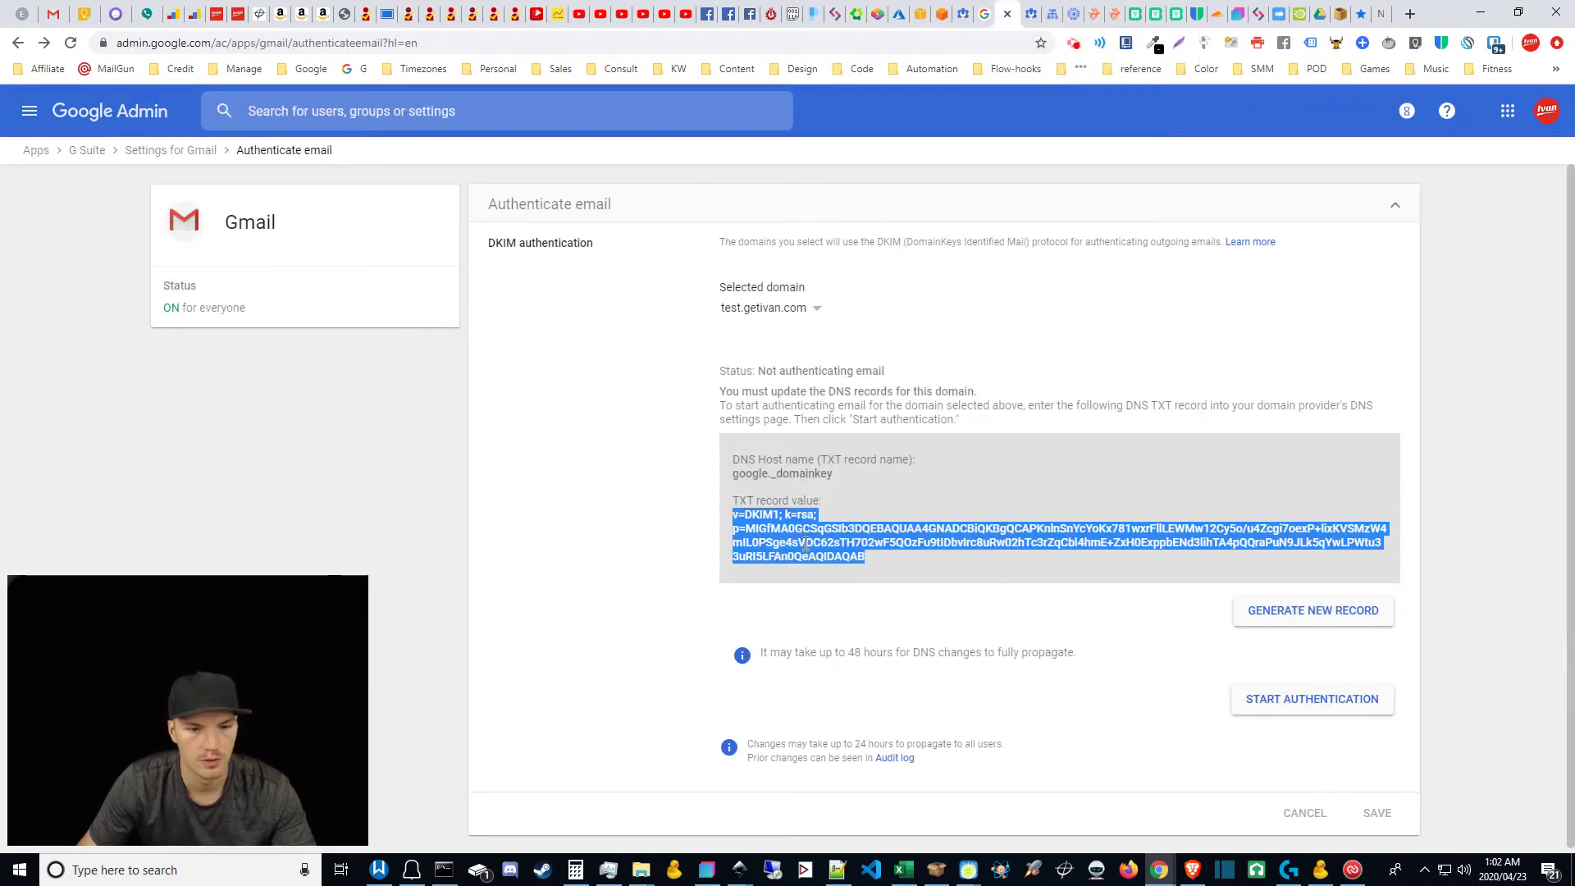
click(1055, 12)
click(380, 329)
key(ctrl+v)
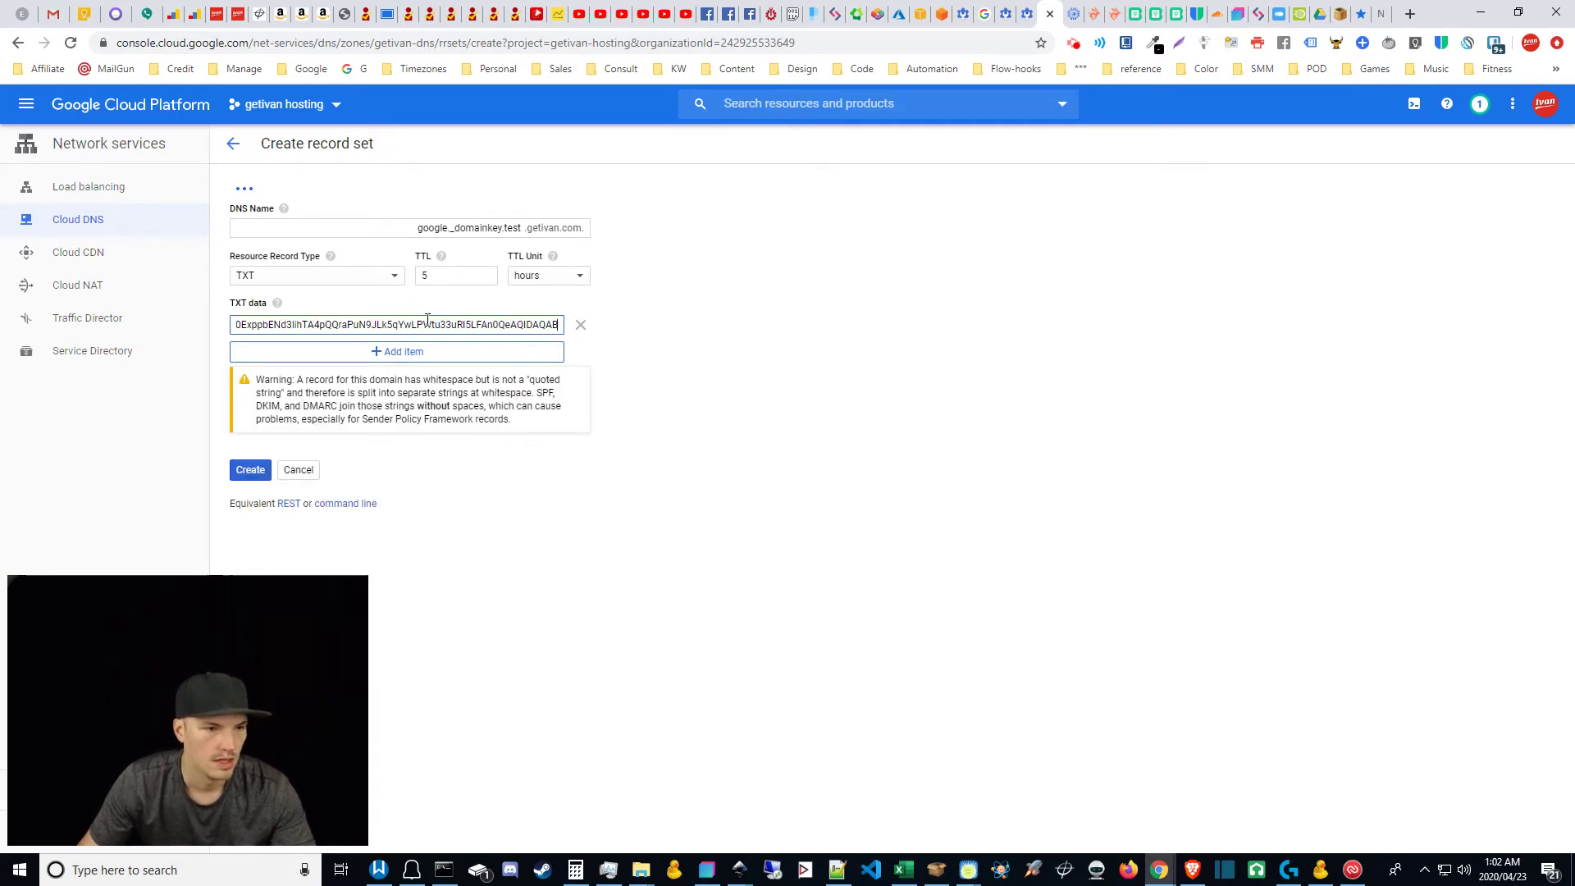
Step: Split the DKIM value into quoted strings and create the record
click(580, 394)
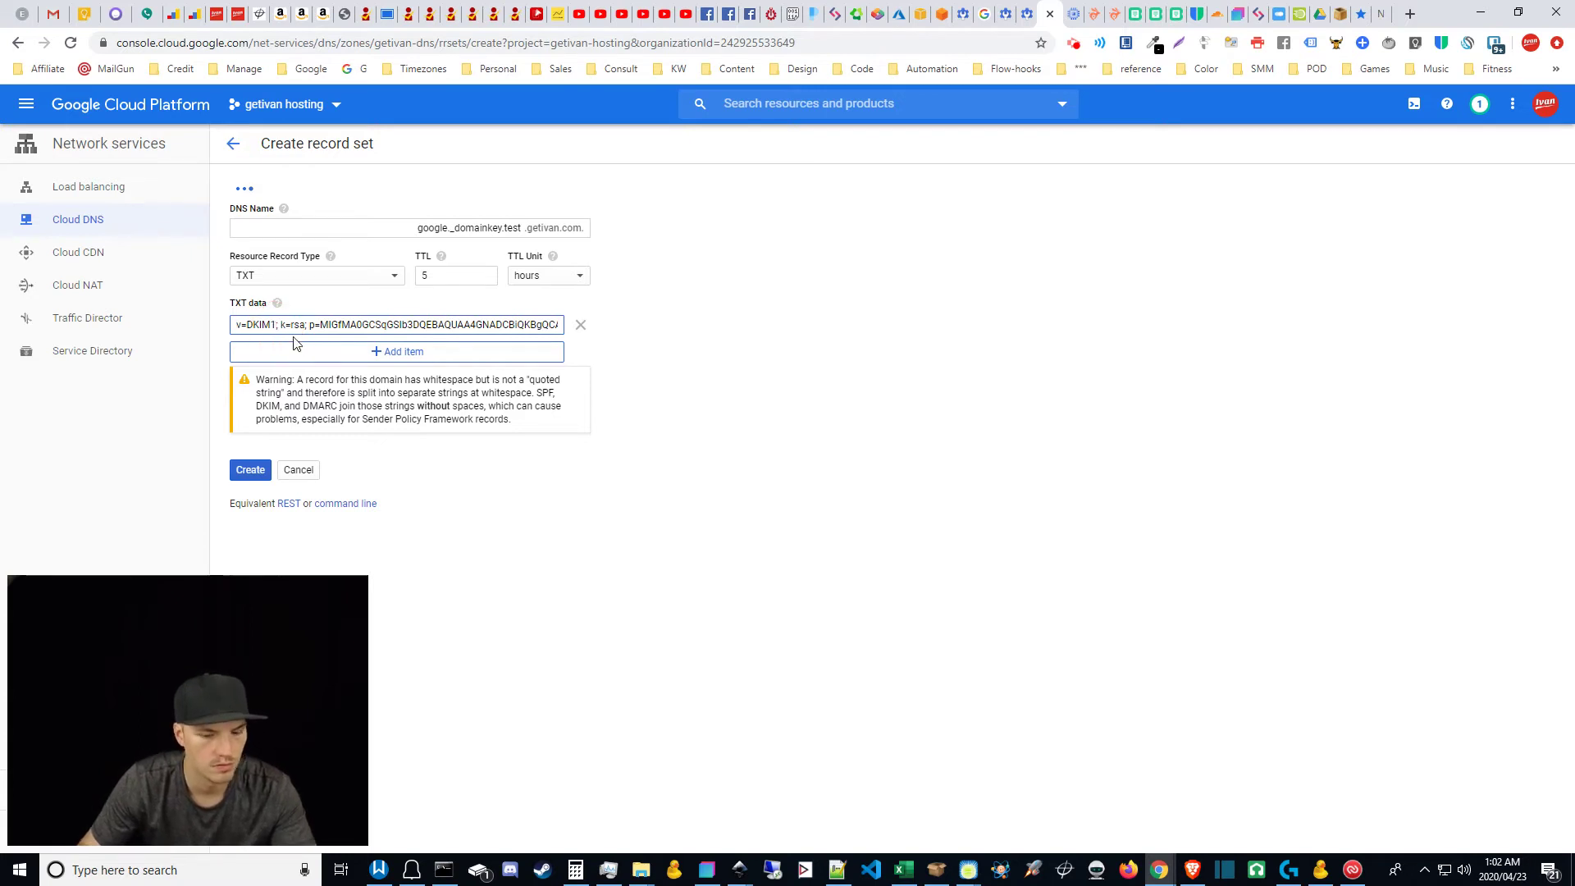
text(" ")
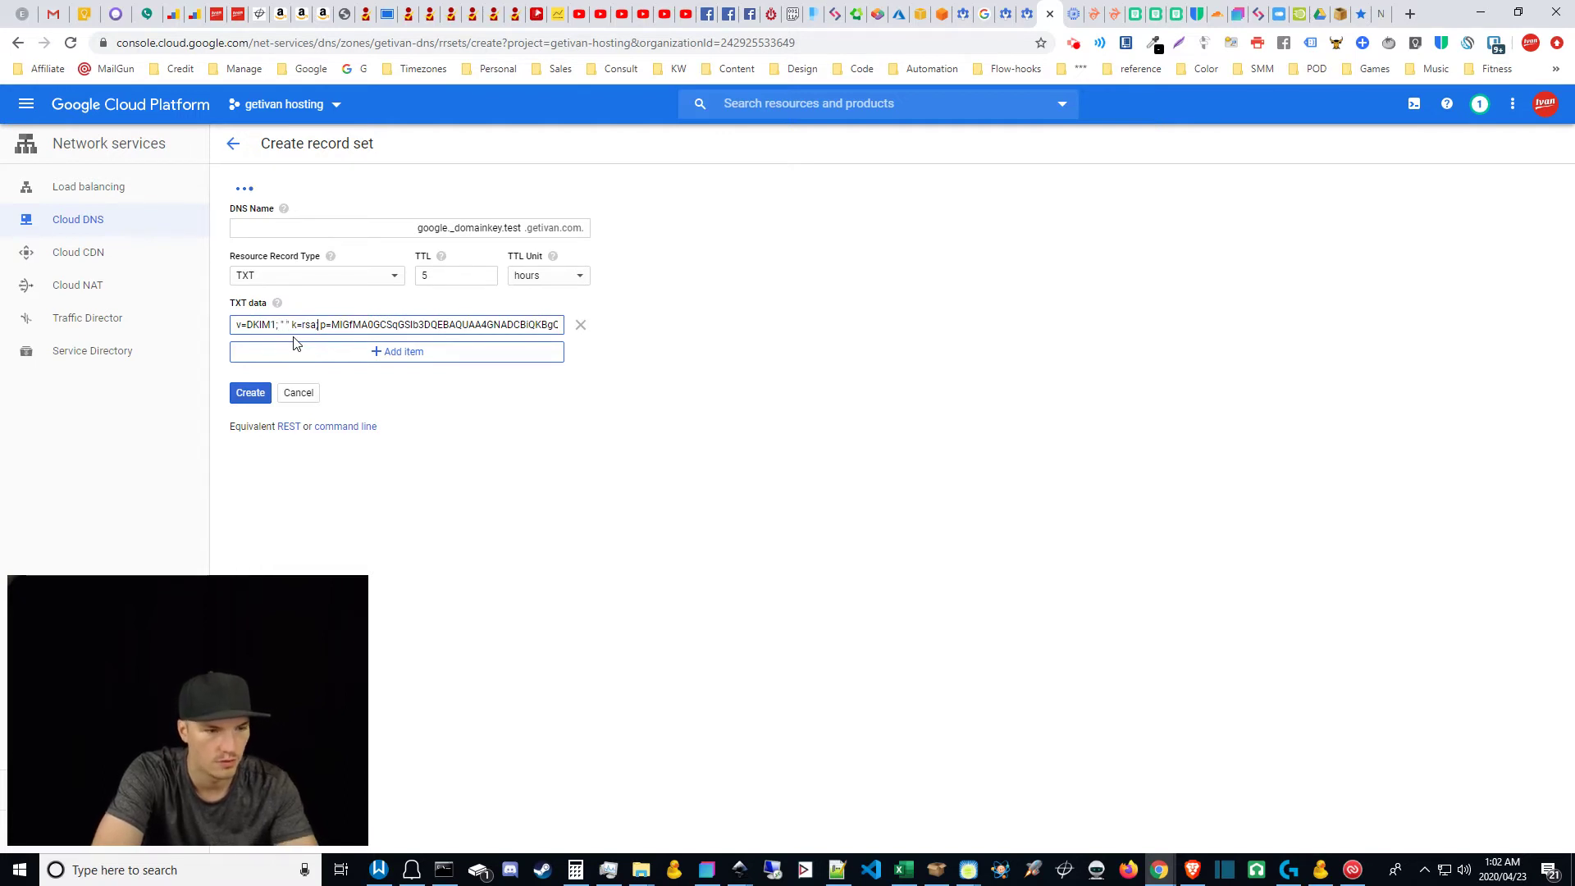
text(" )
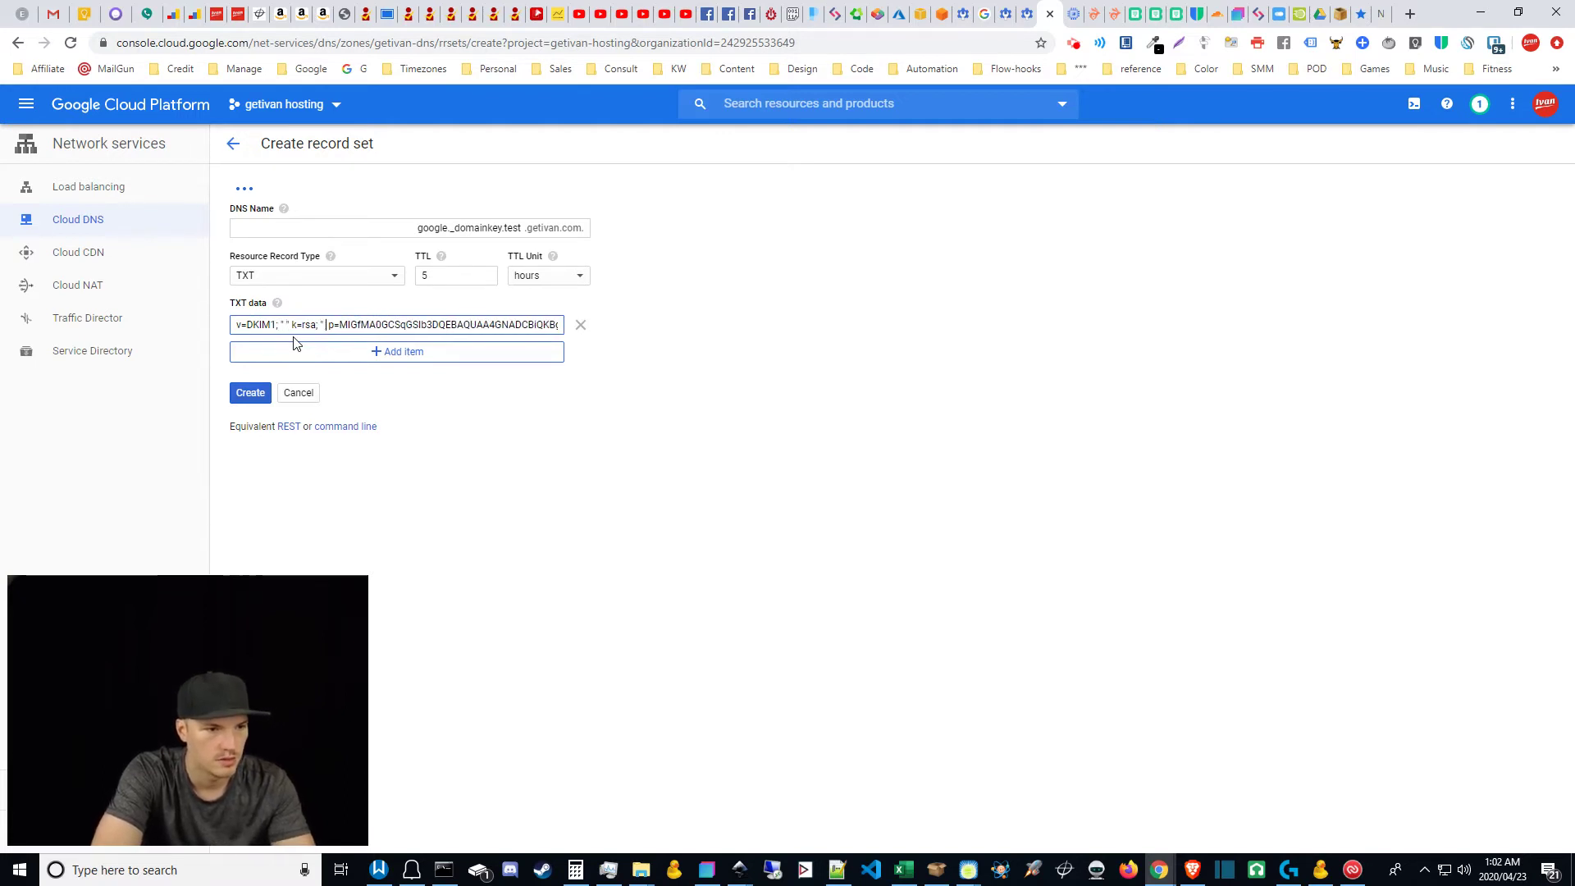
text(")
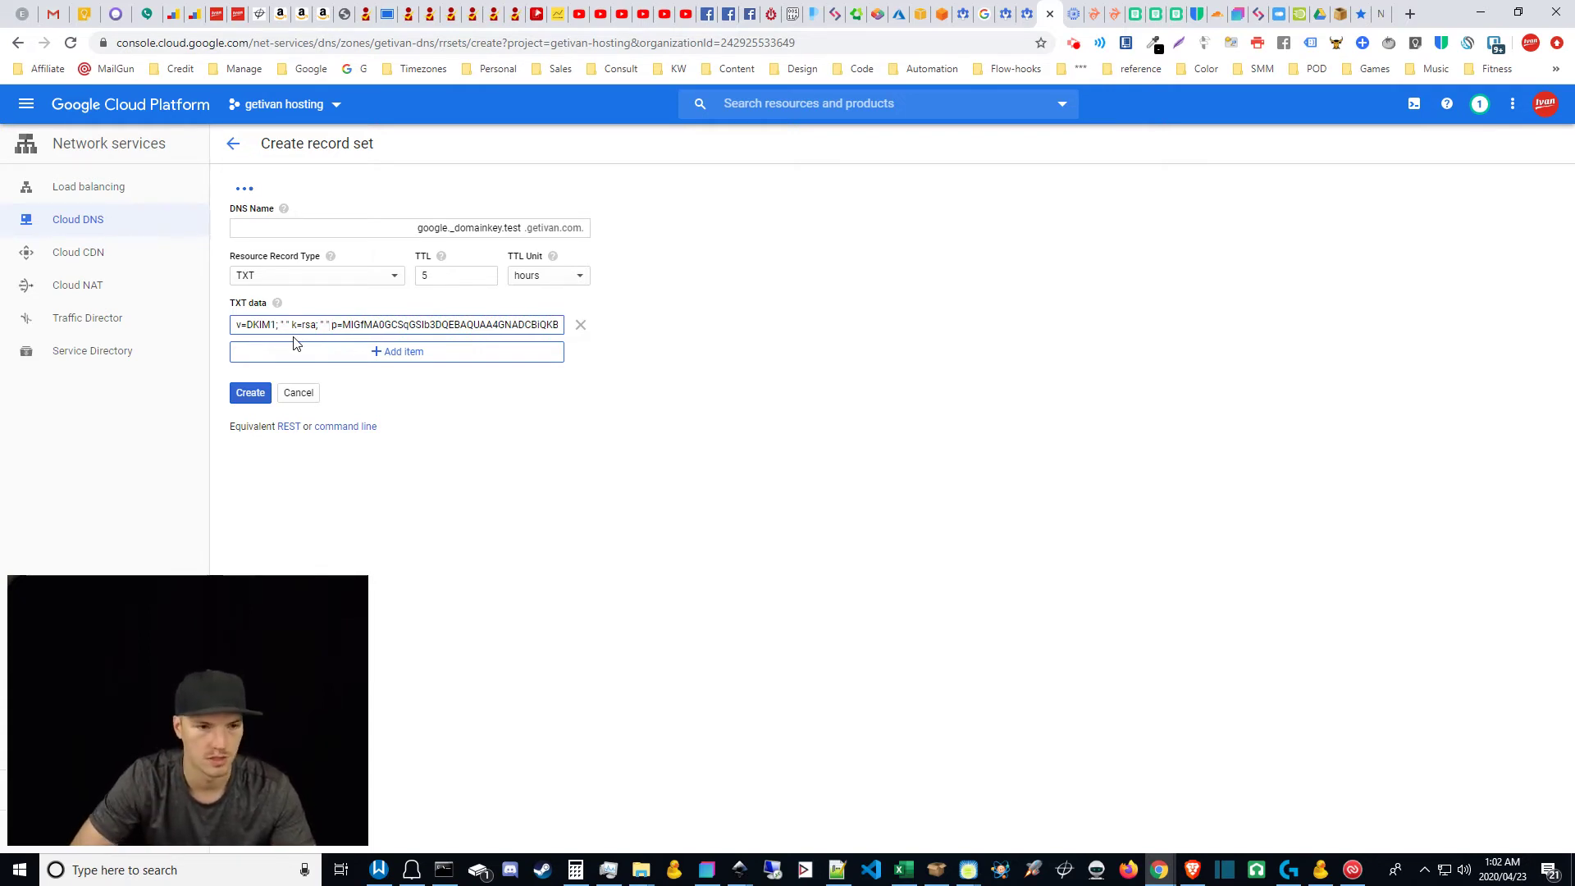
click(454, 515)
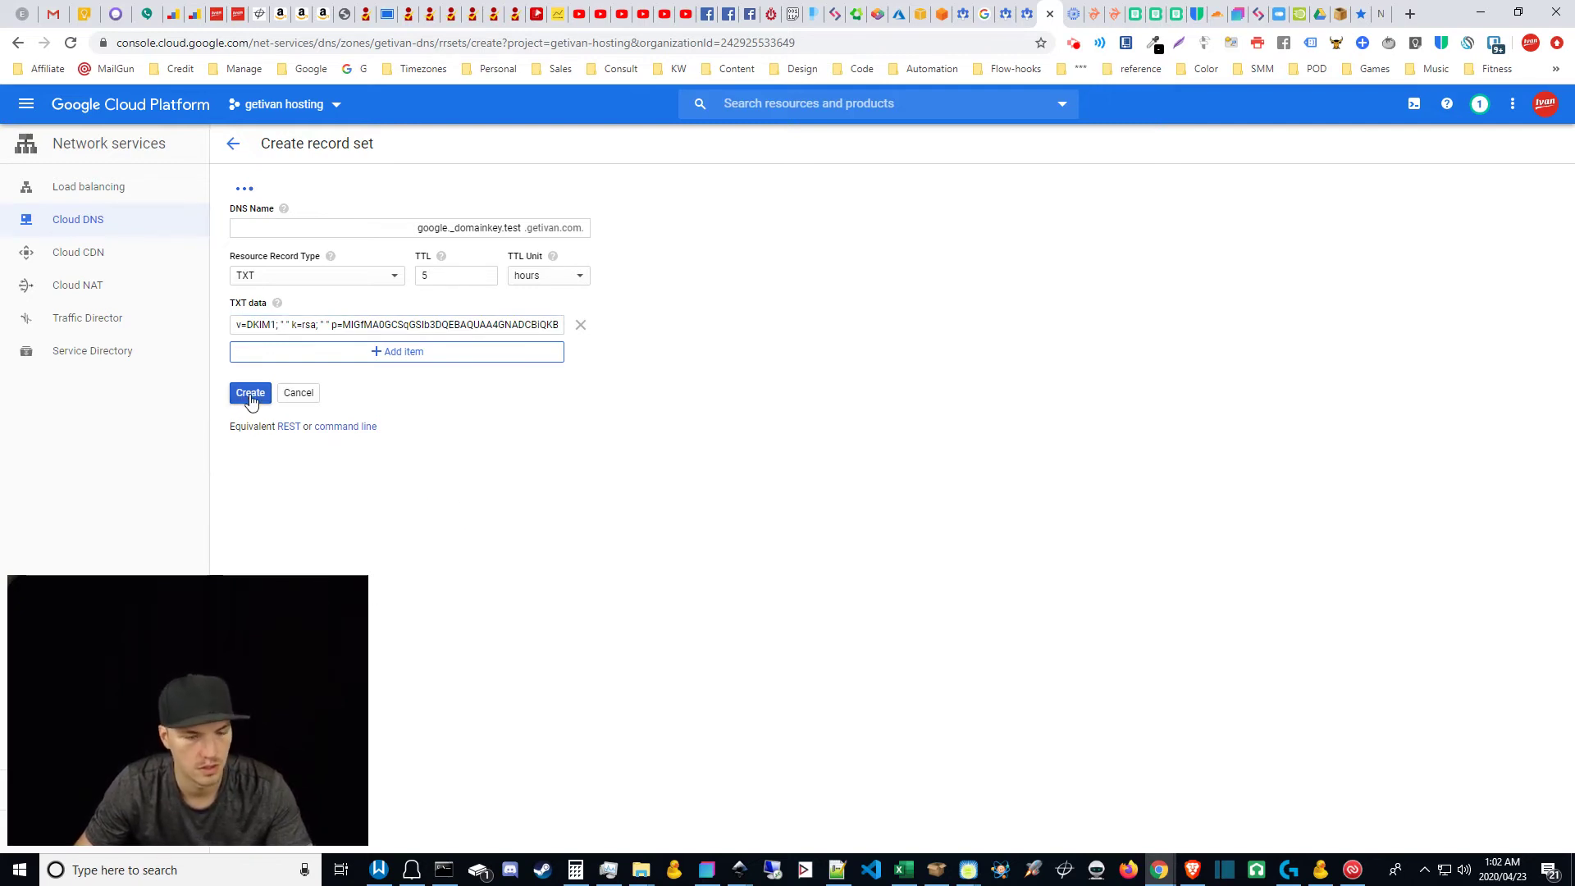
click(250, 397)
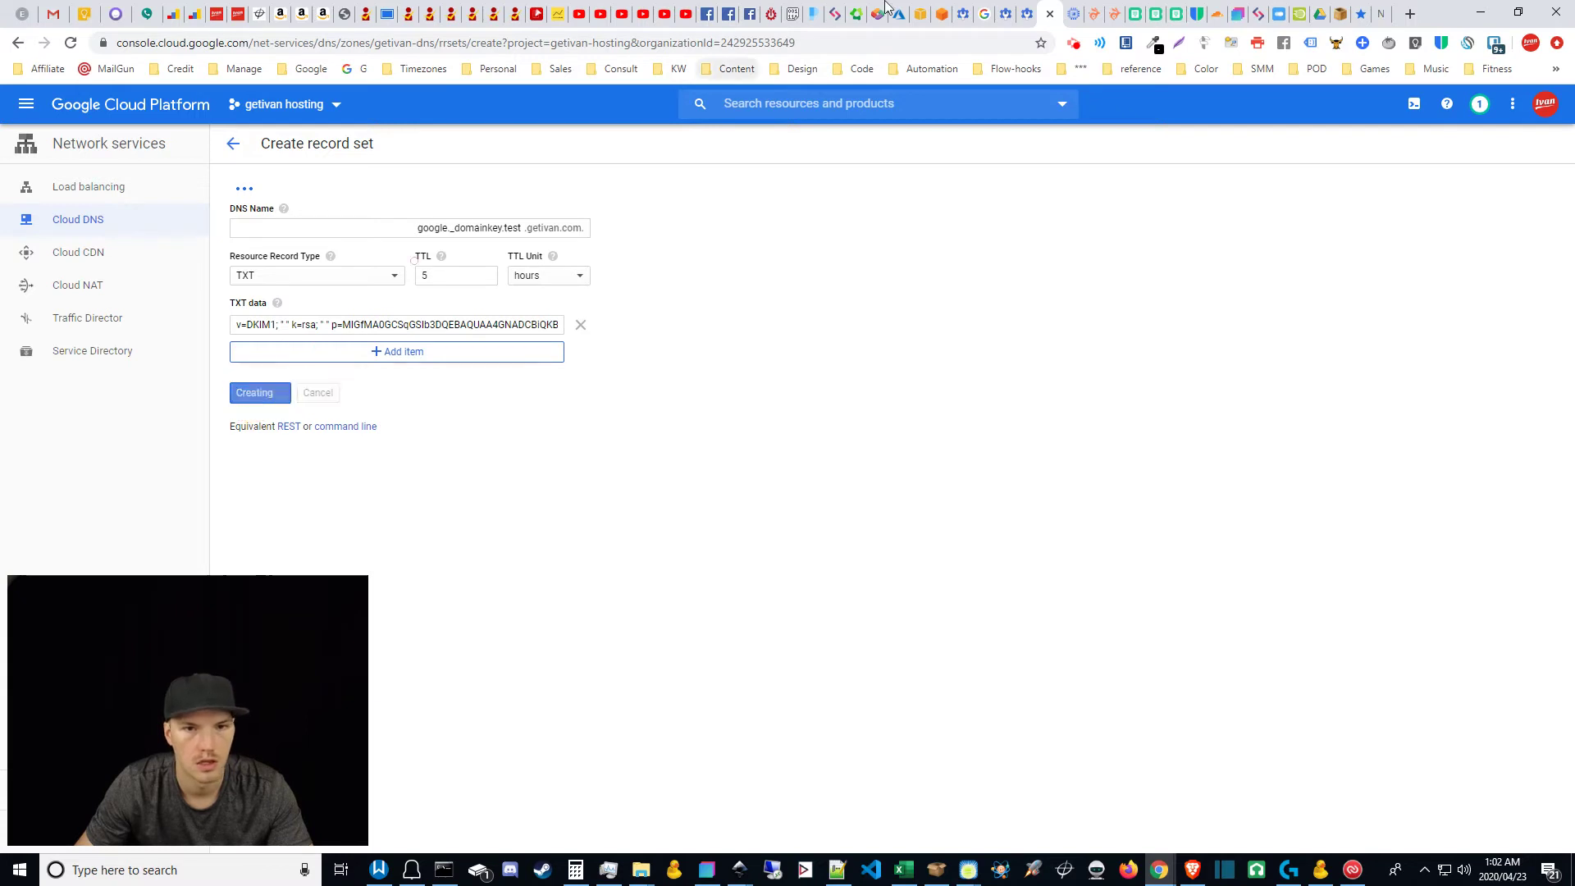
Step: Return to the Google Admin Authenticate email page for test.getivan.com
click(1006, 11)
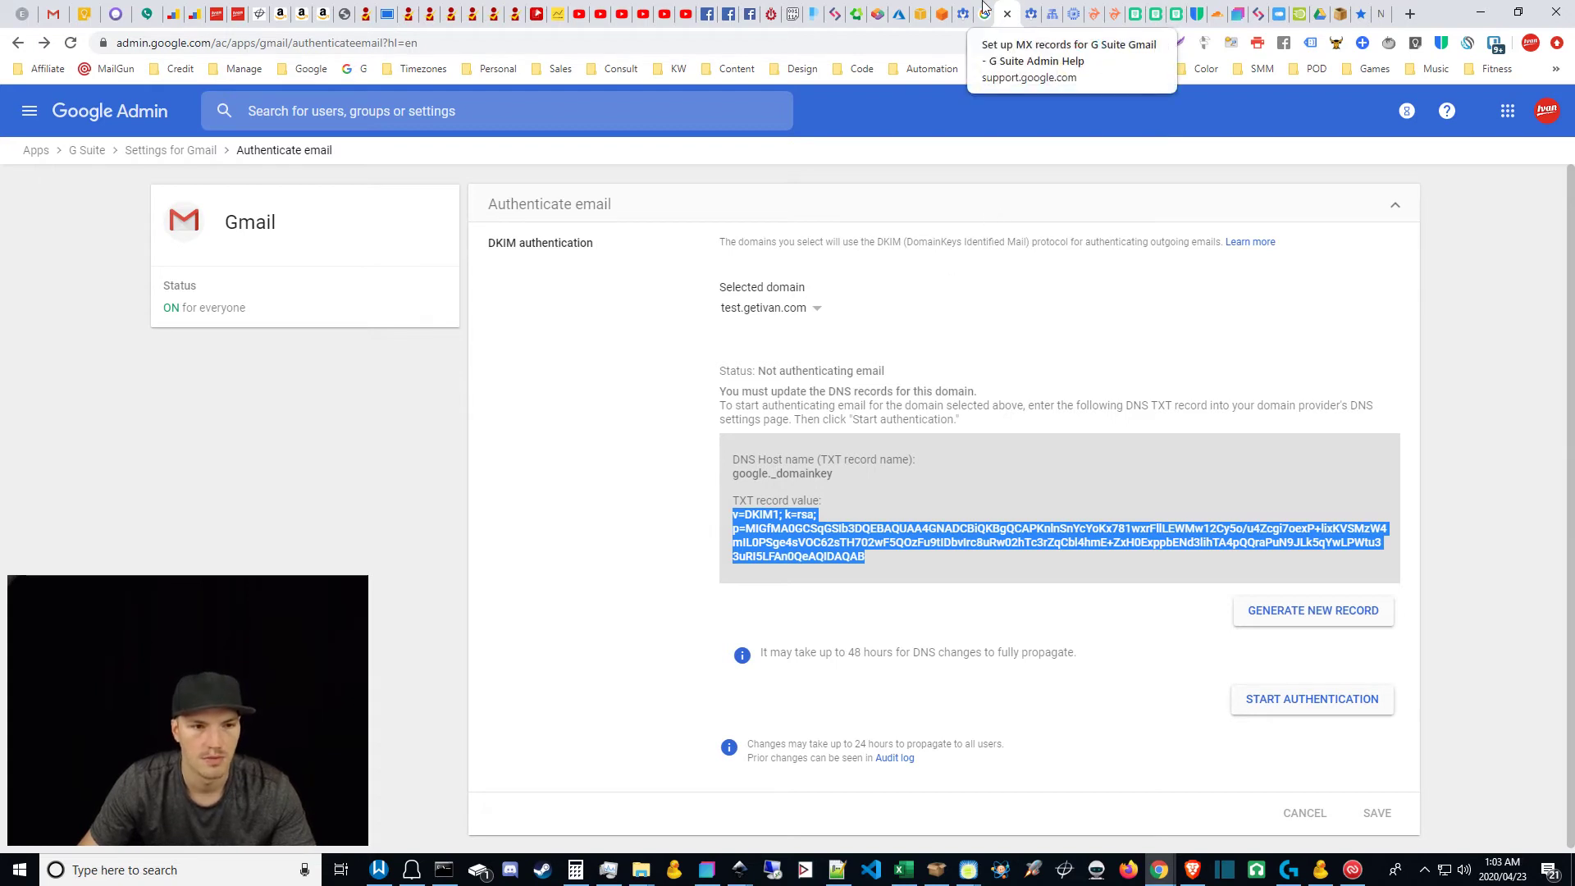
Step: Go to Gmail Advanced settings and show the Default routing tab
click(1026, 8)
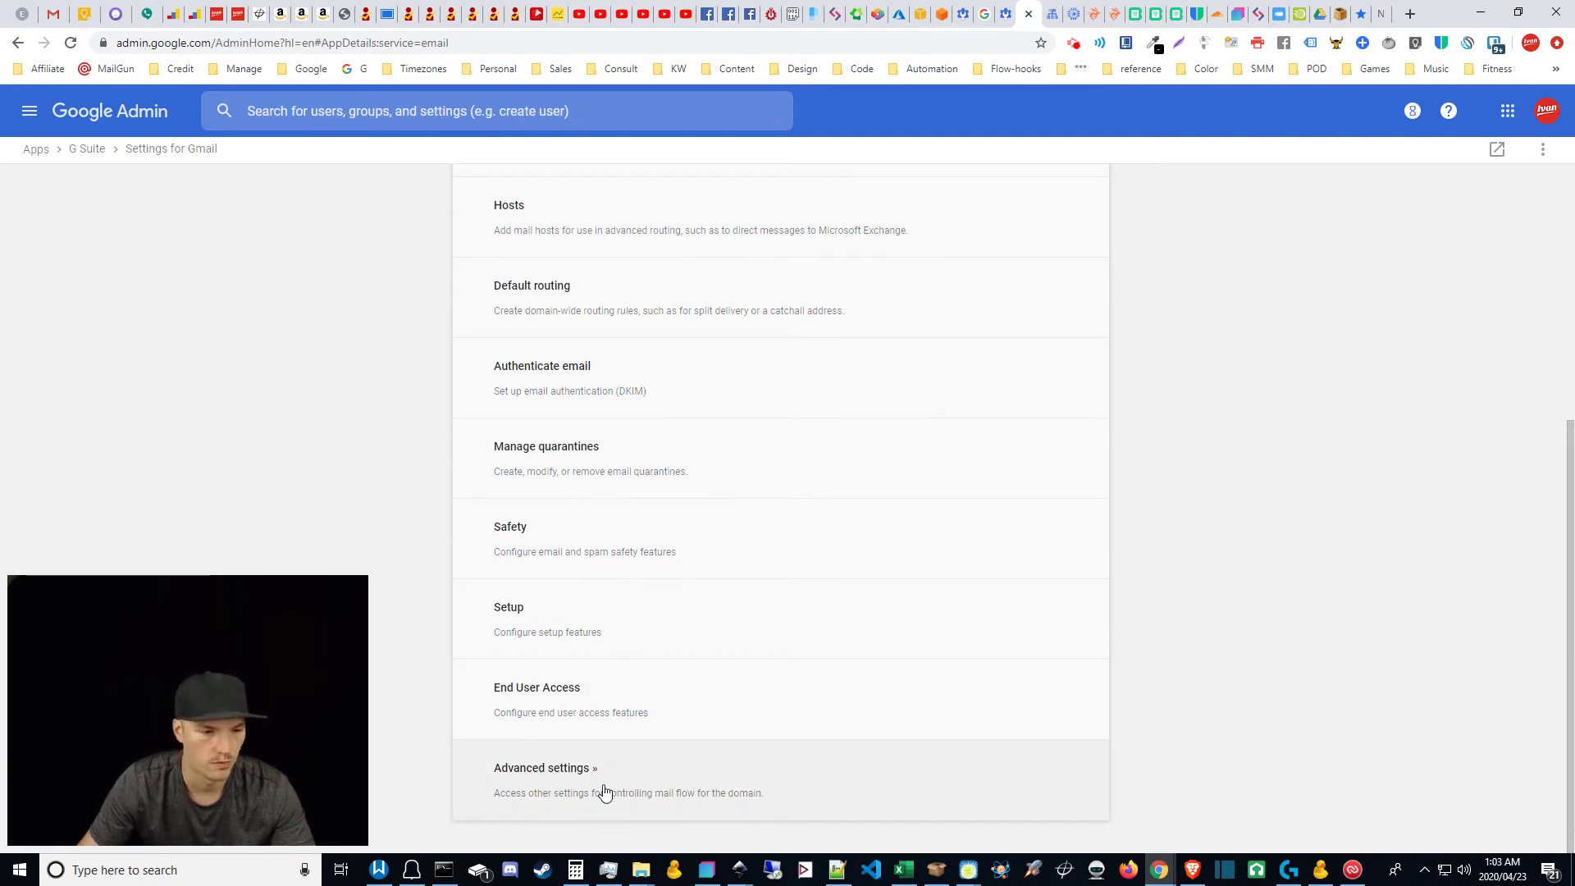
click(572, 768)
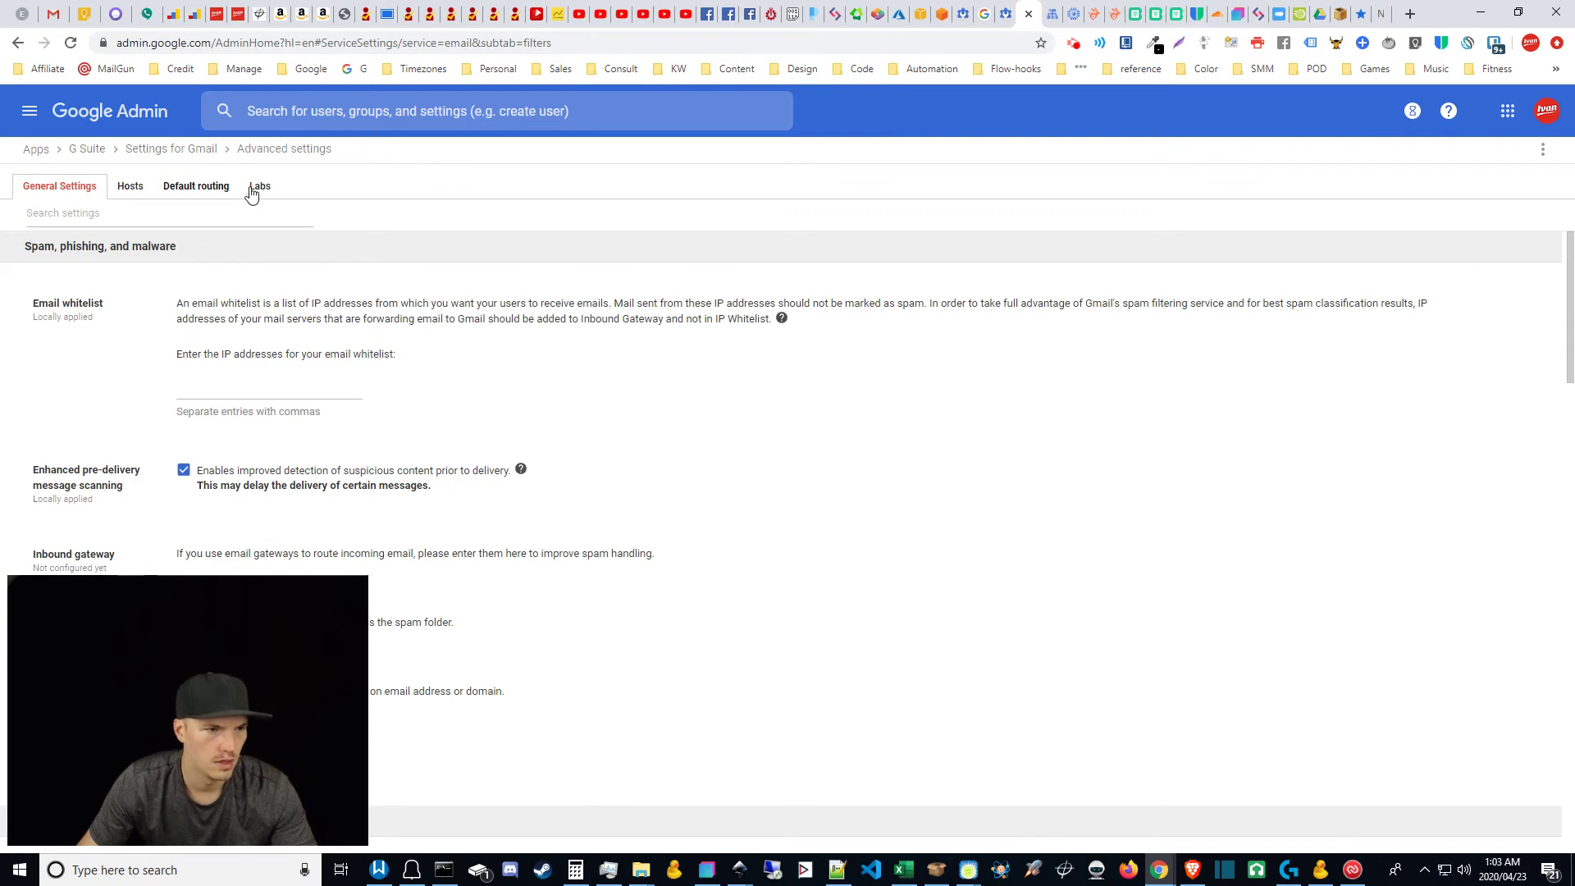
click(193, 191)
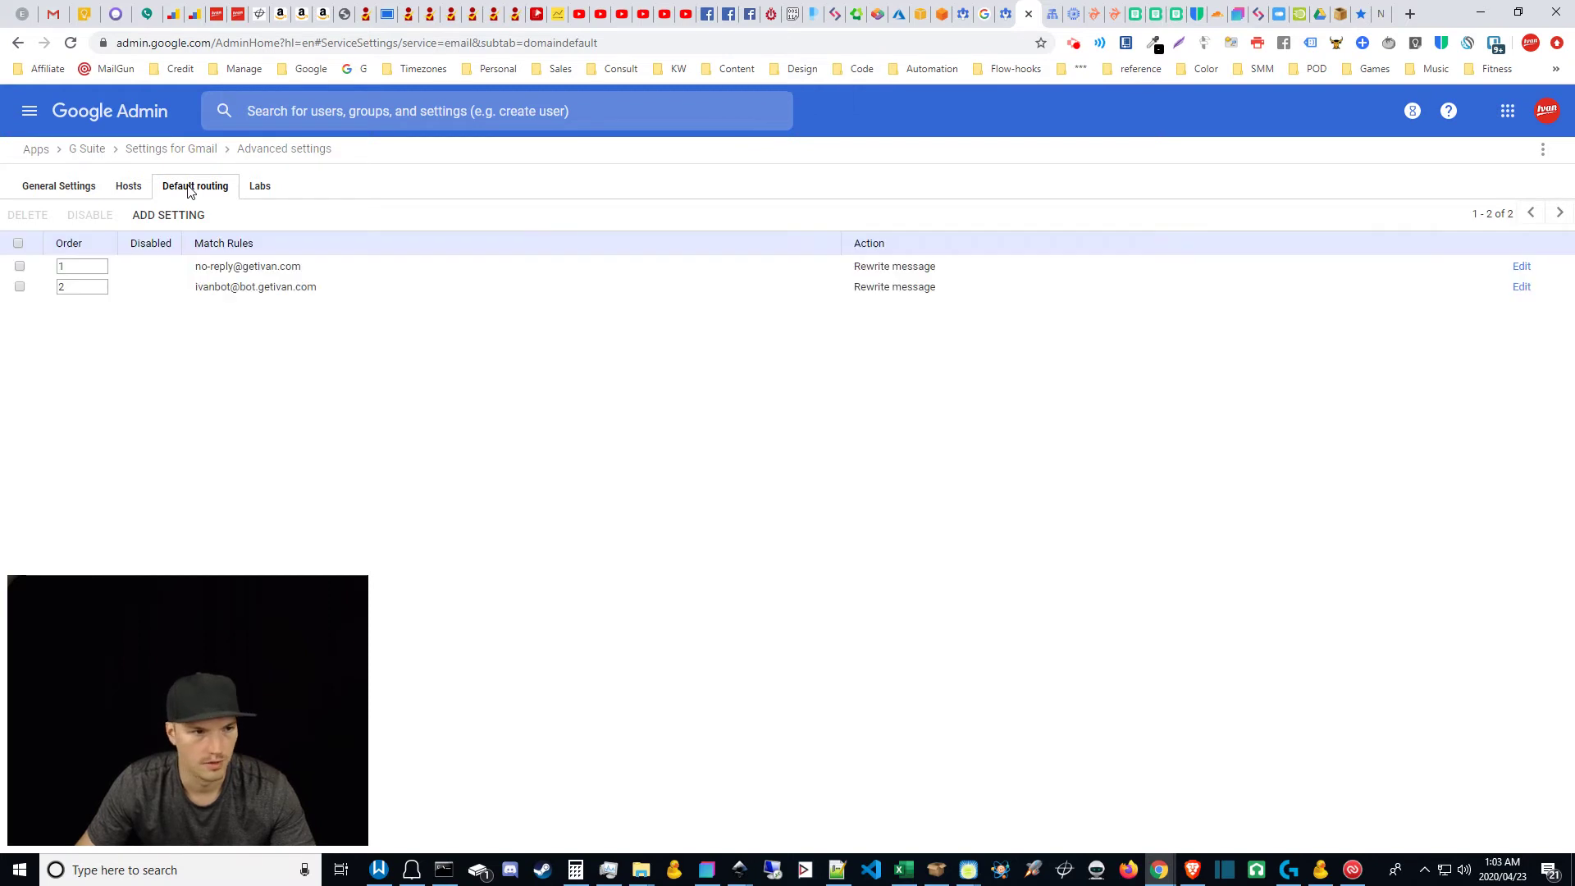
Step: Add a new routing setting that matches a Single recipient
click(402, 414)
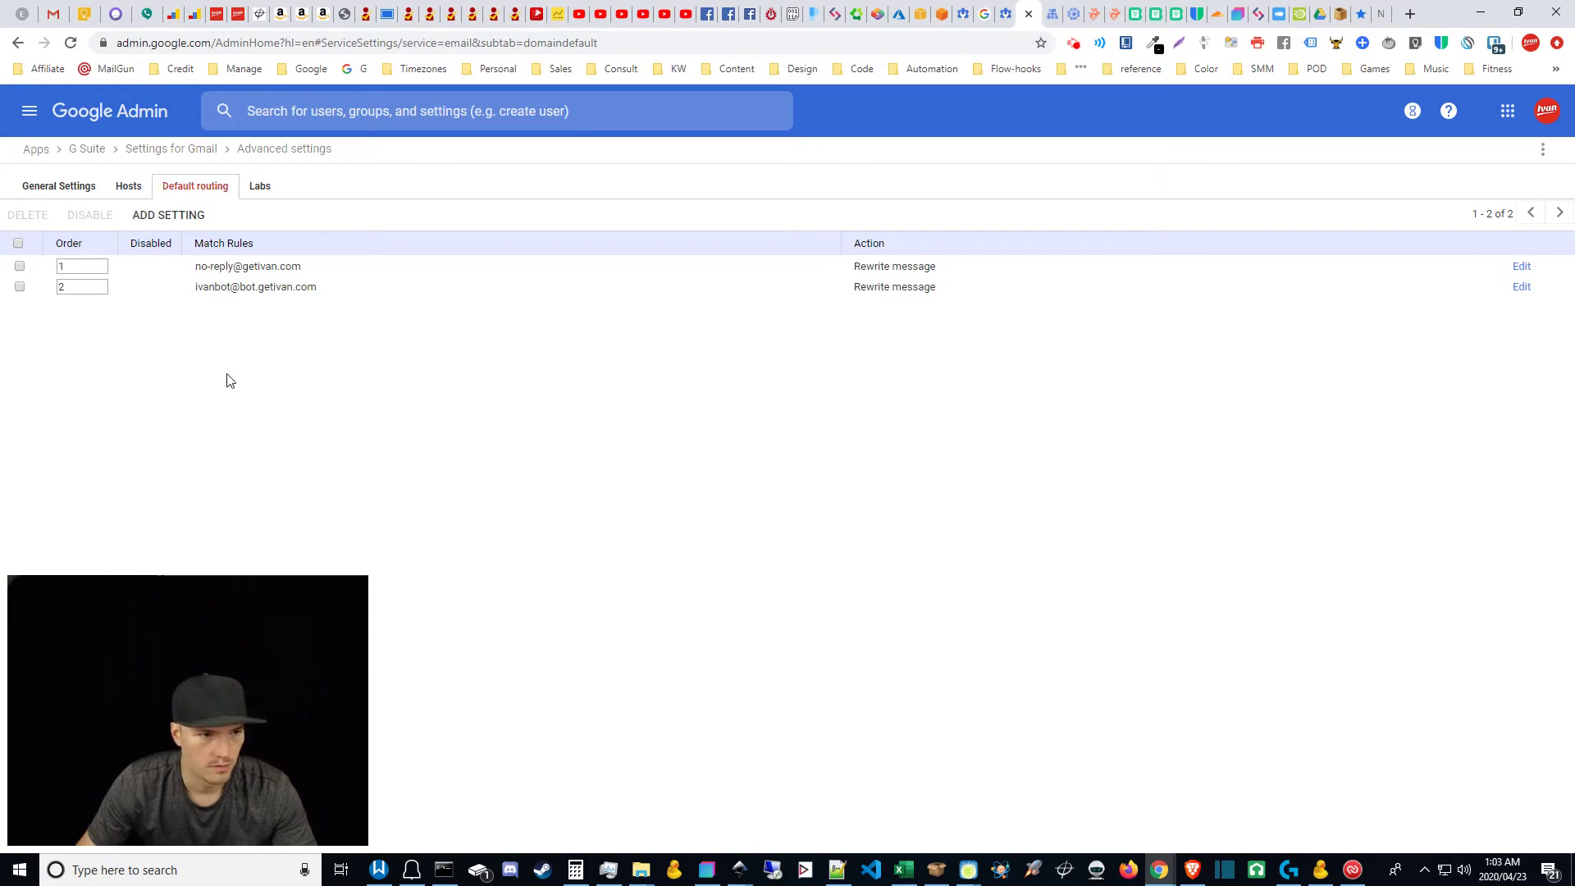
click(163, 221)
click(678, 309)
click(678, 308)
click(673, 361)
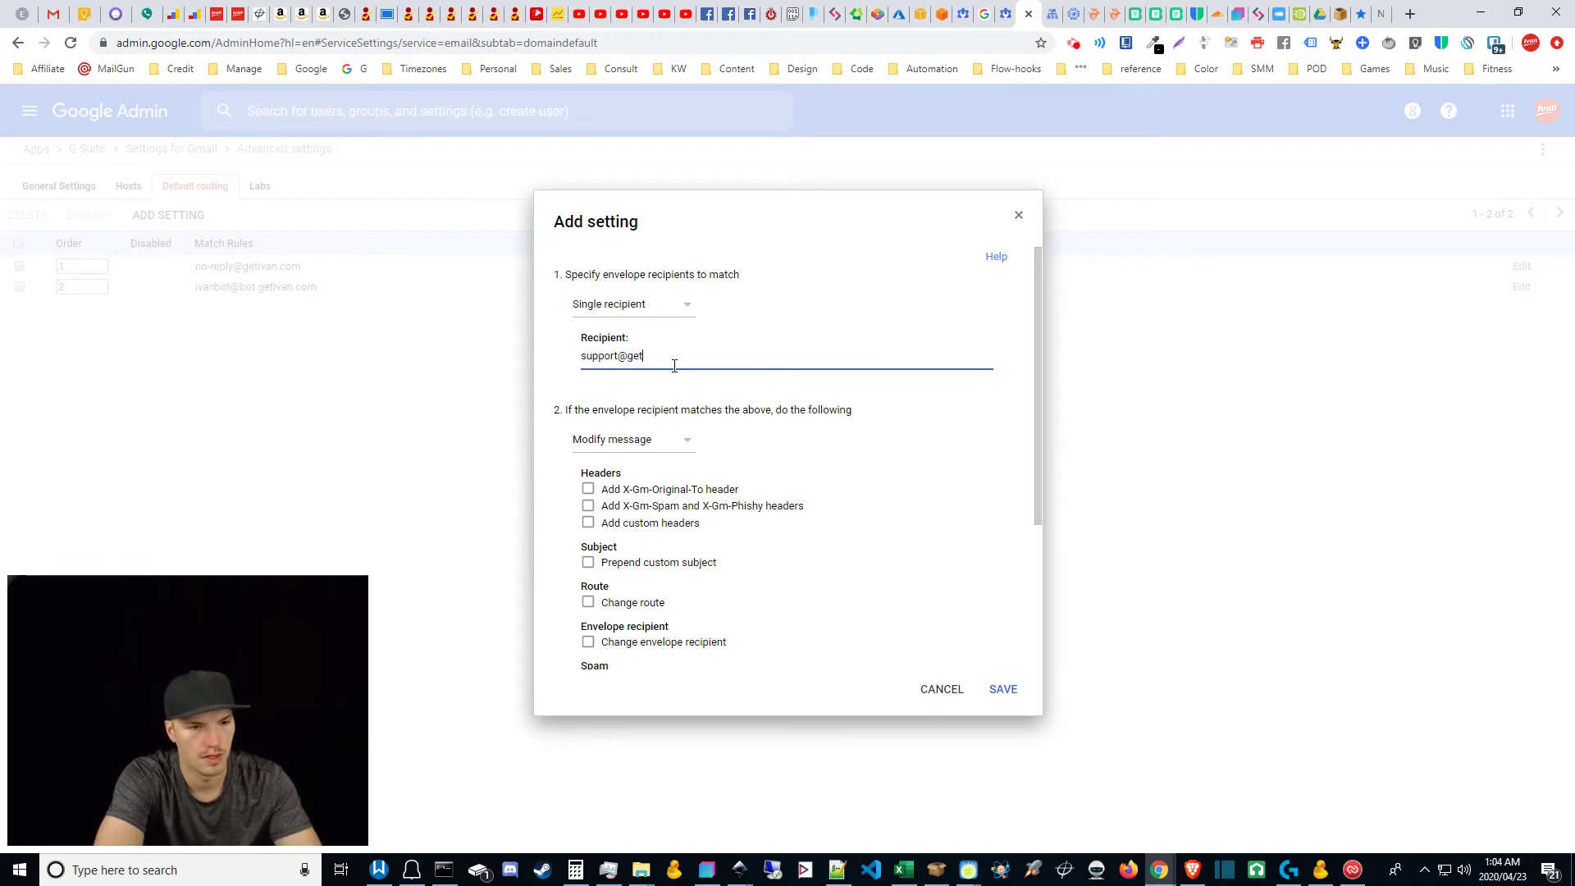
Step: Keep Modify message as the action and select the existing recipient address
click(685, 446)
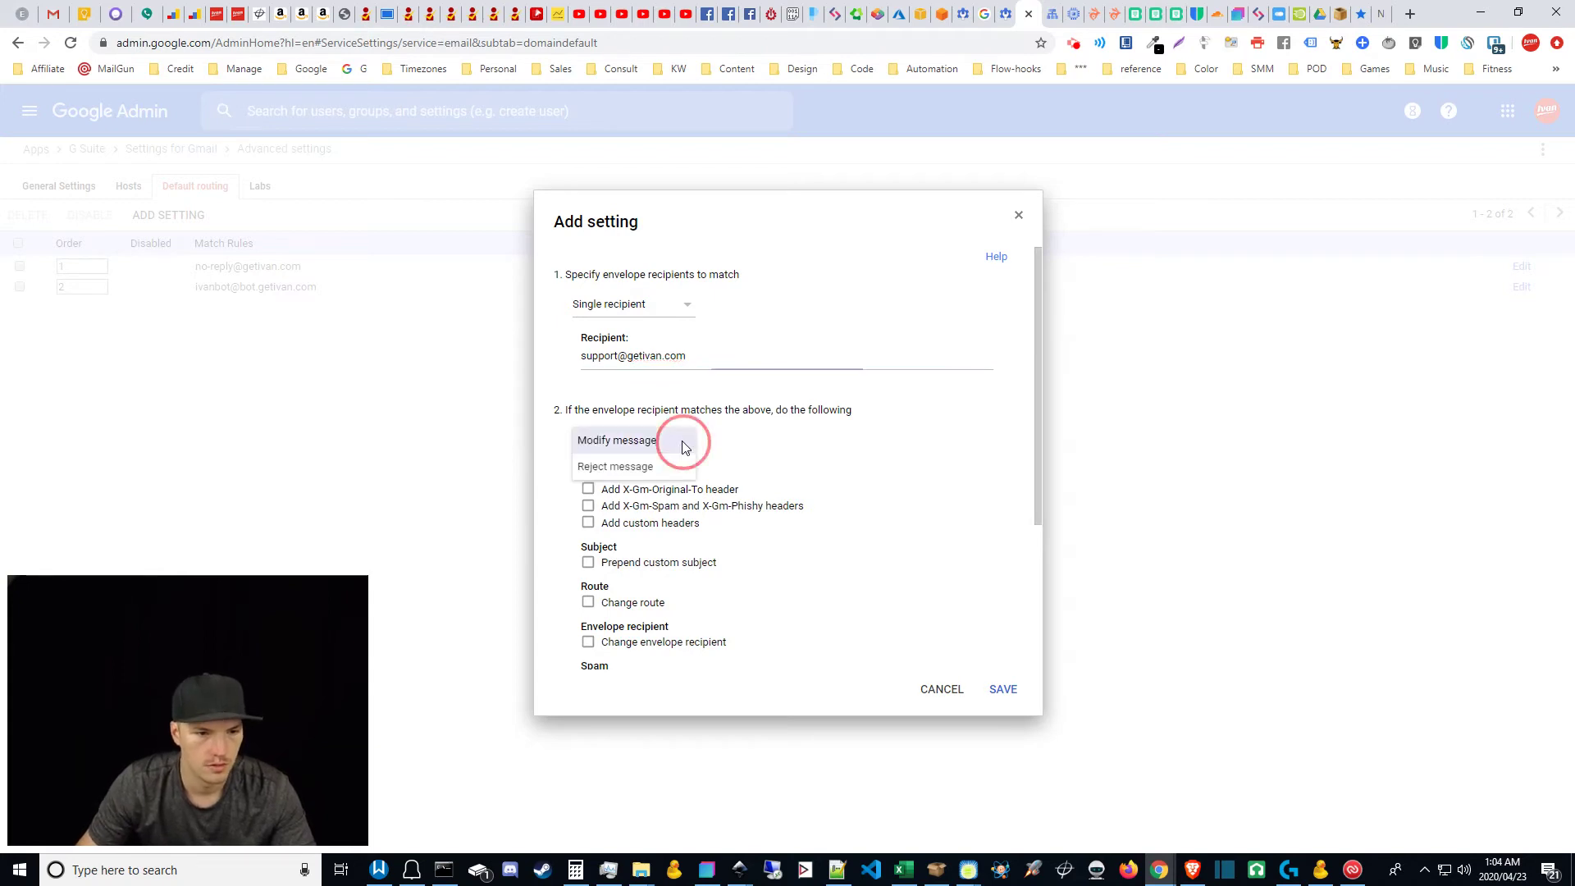
click(786, 446)
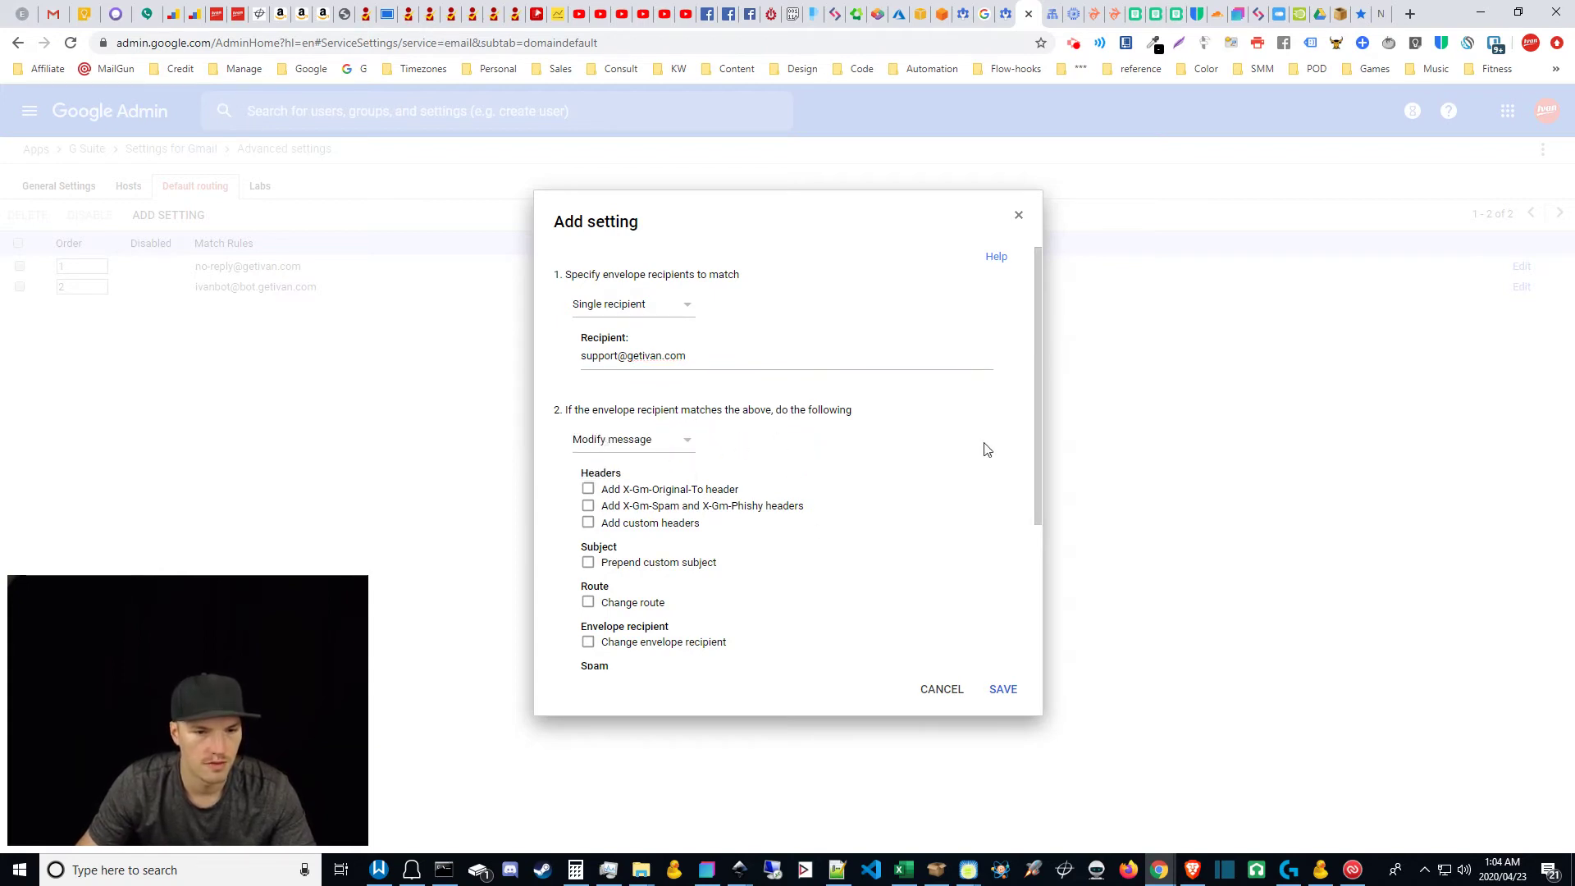
drag(1040, 411, 1020, 423)
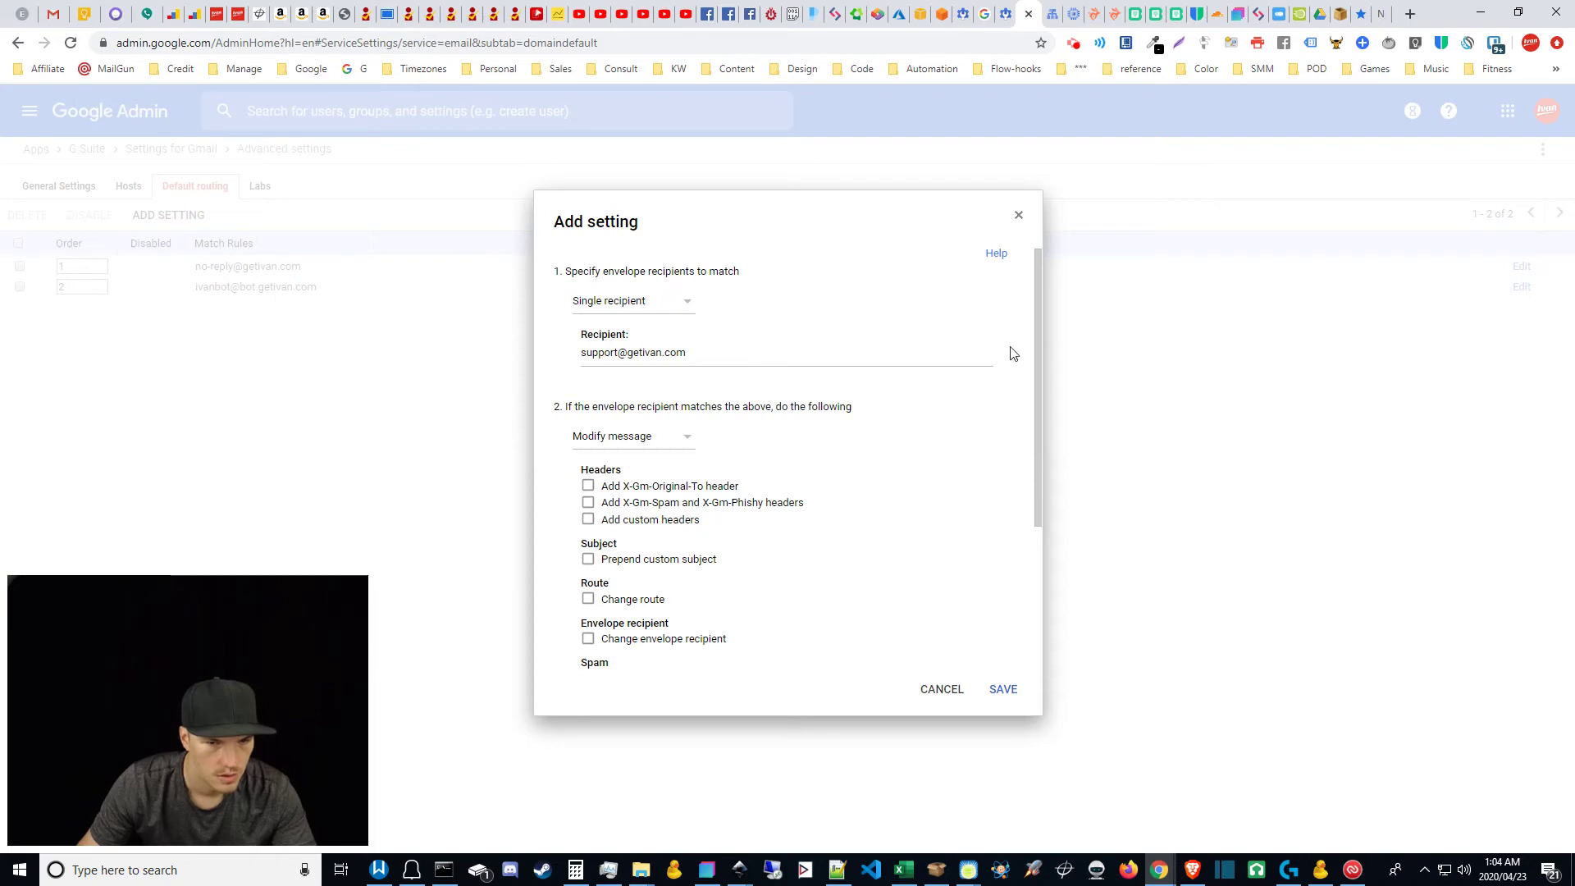
drag(1037, 350, 1030, 278)
scroll(706, 370, down, 5)
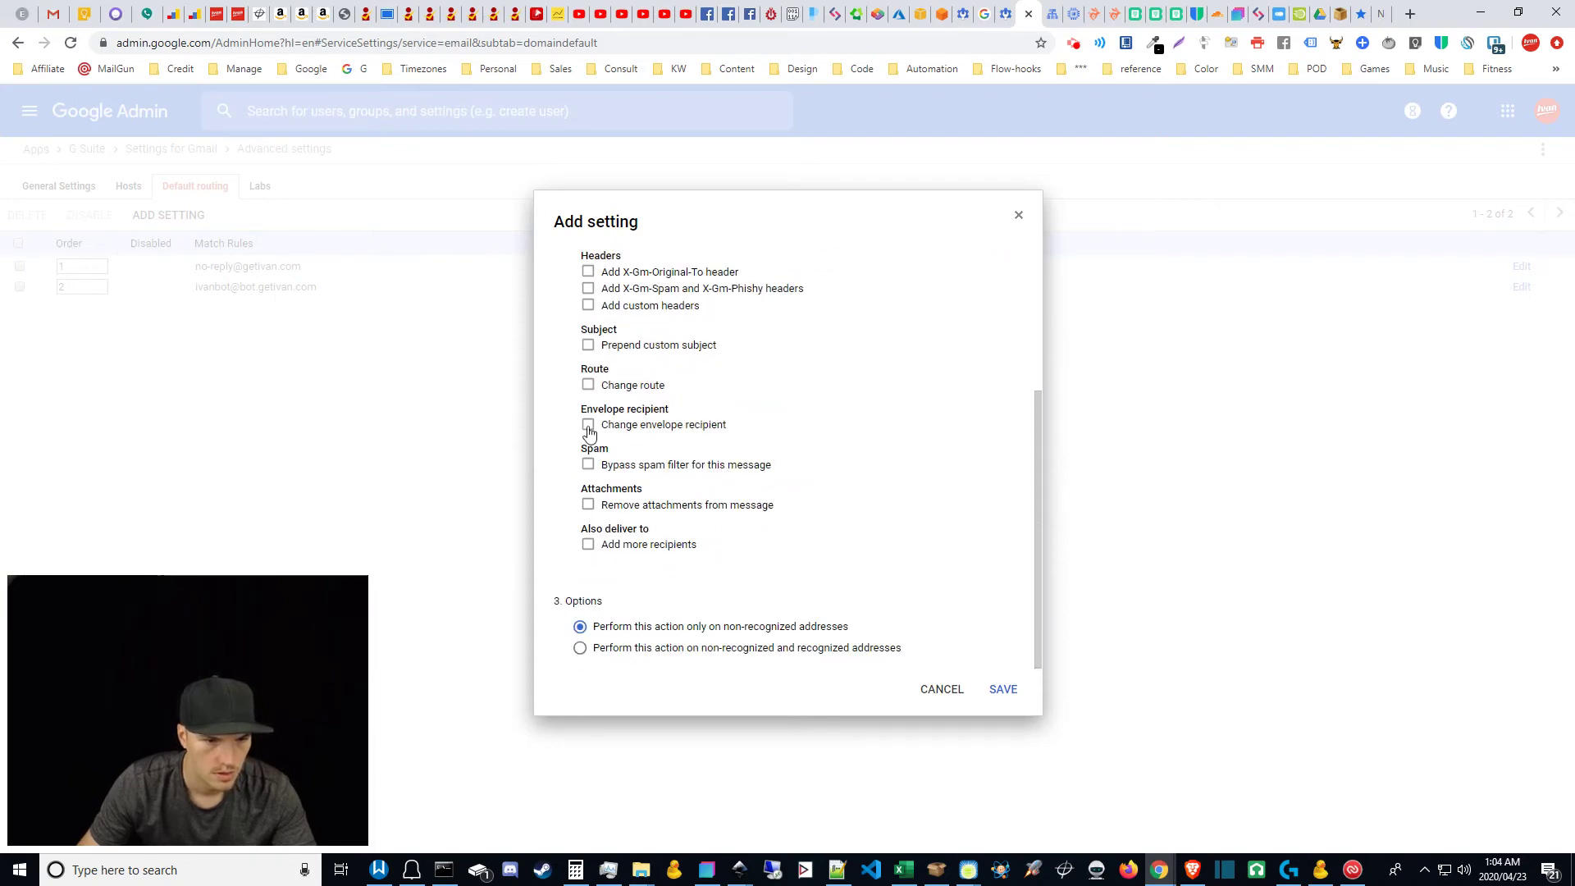
scroll(615, 386, up, 1)
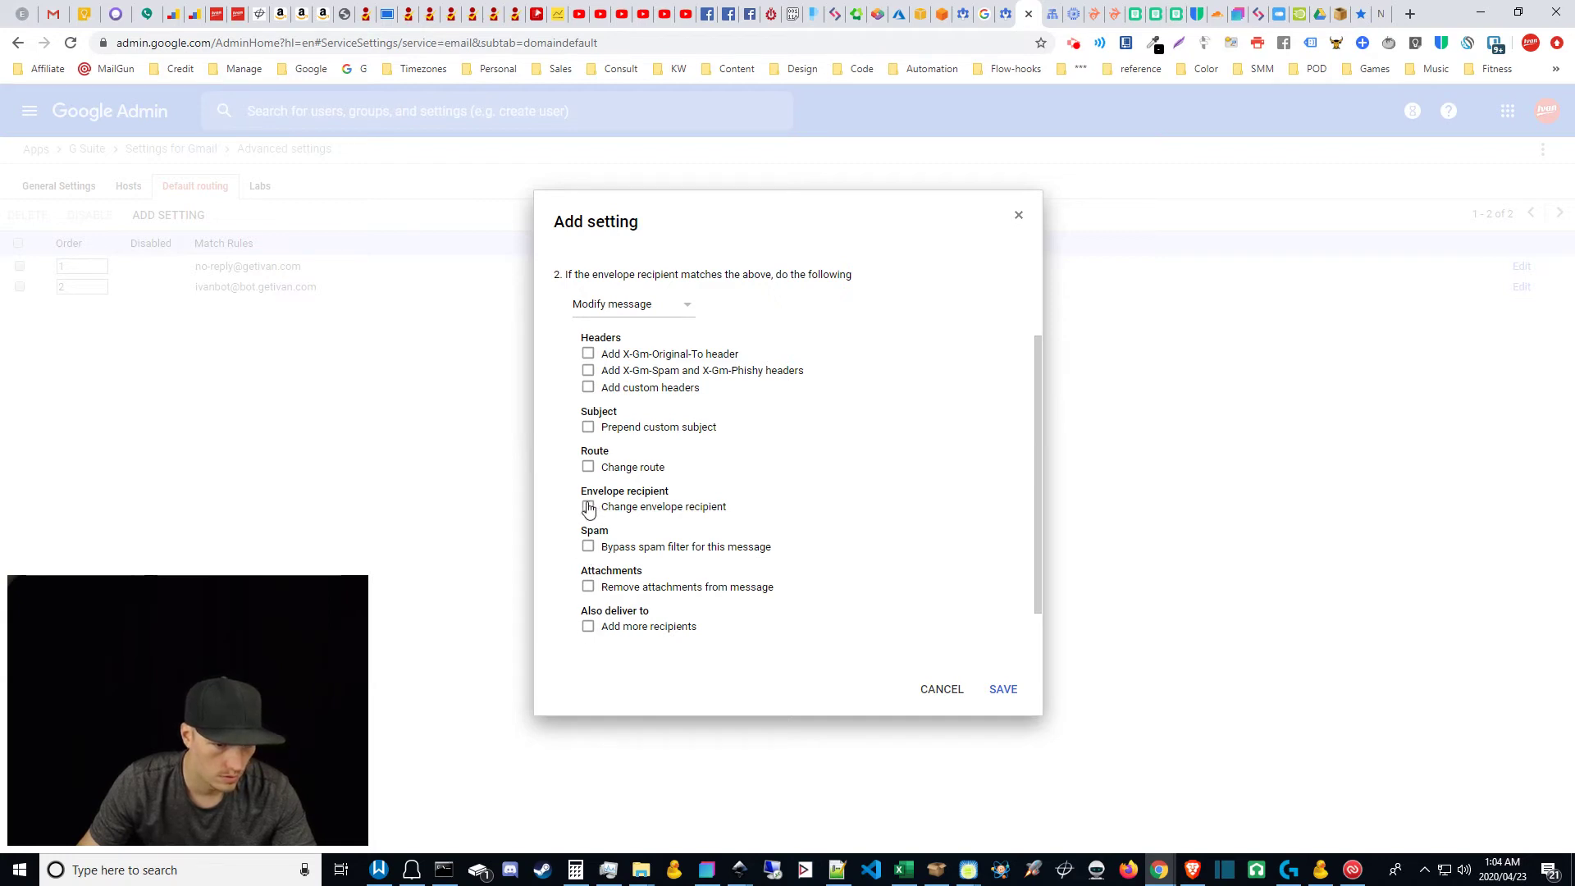
scroll(588, 508, up, 2)
drag(675, 357, 495, 354)
key(BackSpace)
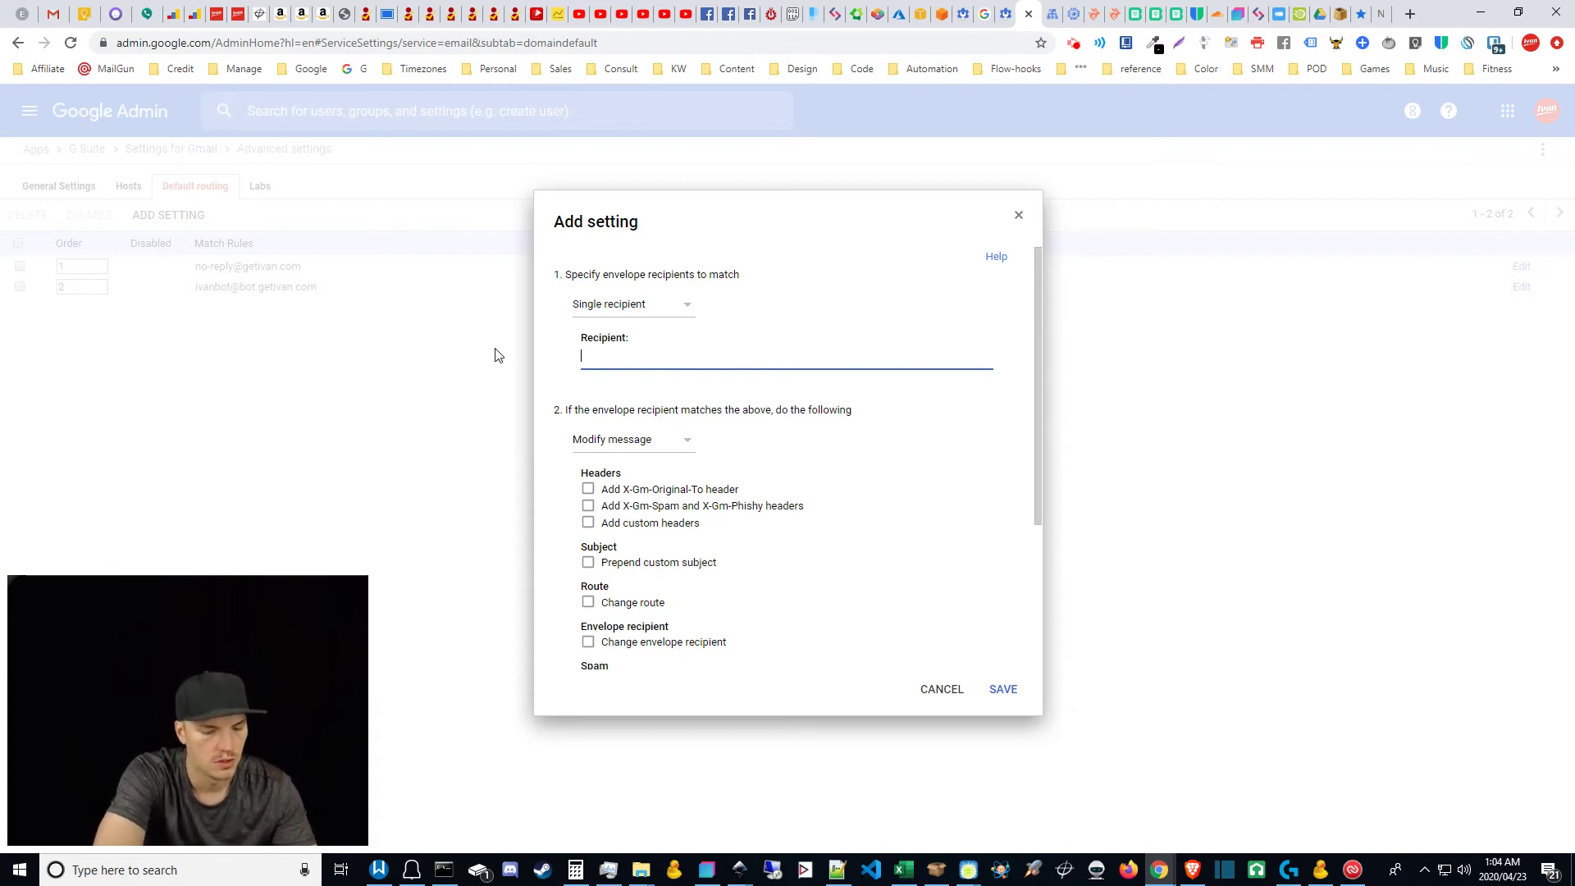
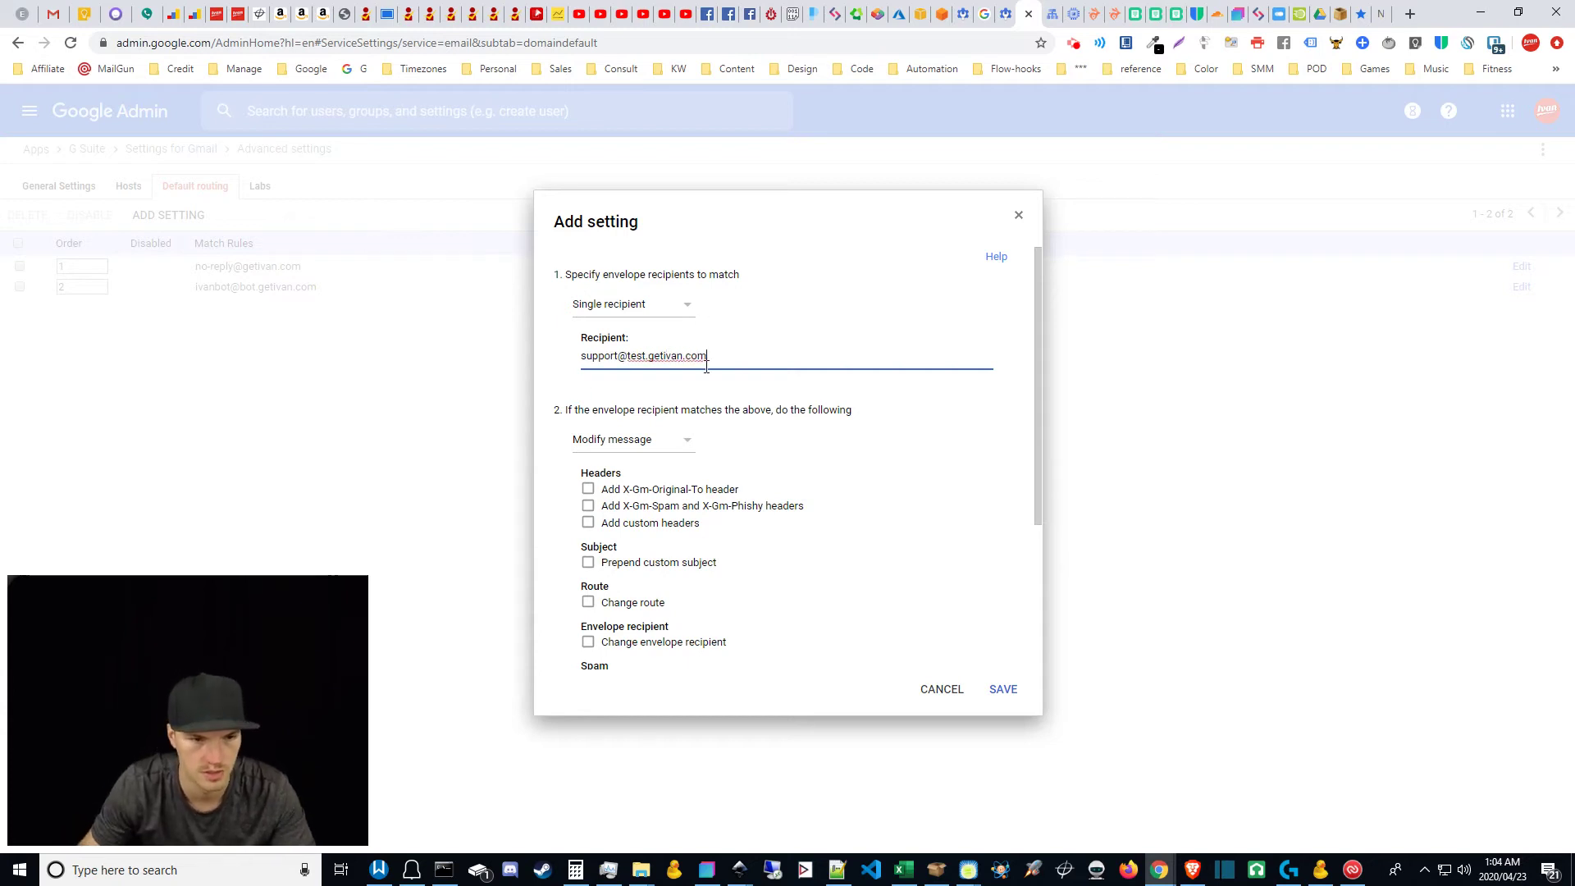
drag(1040, 386, 1020, 591)
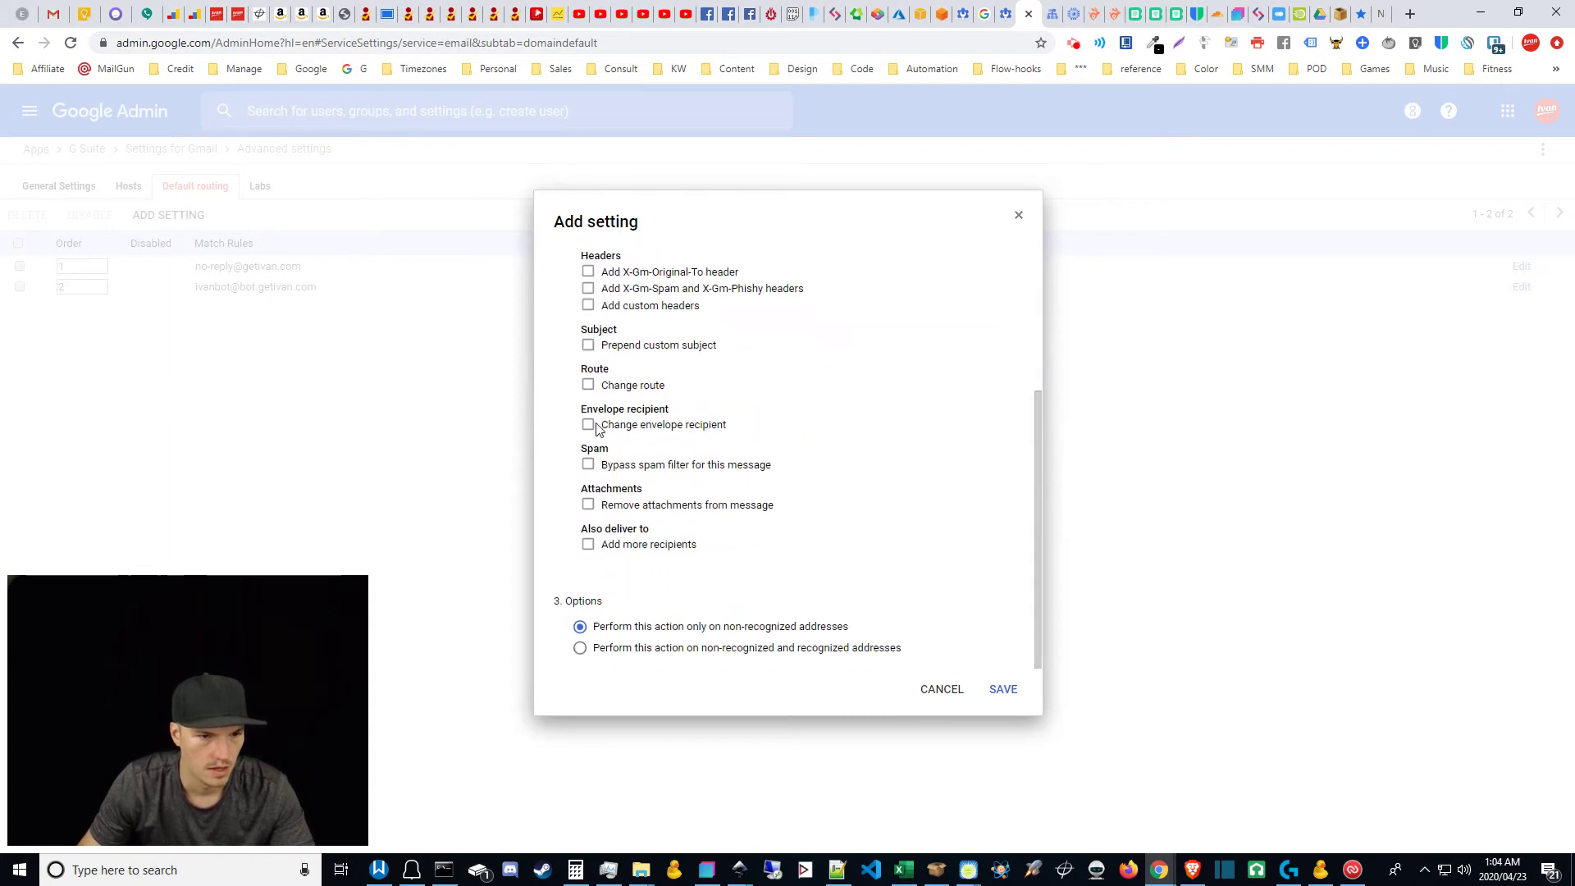
scroll(626, 468, up, 1)
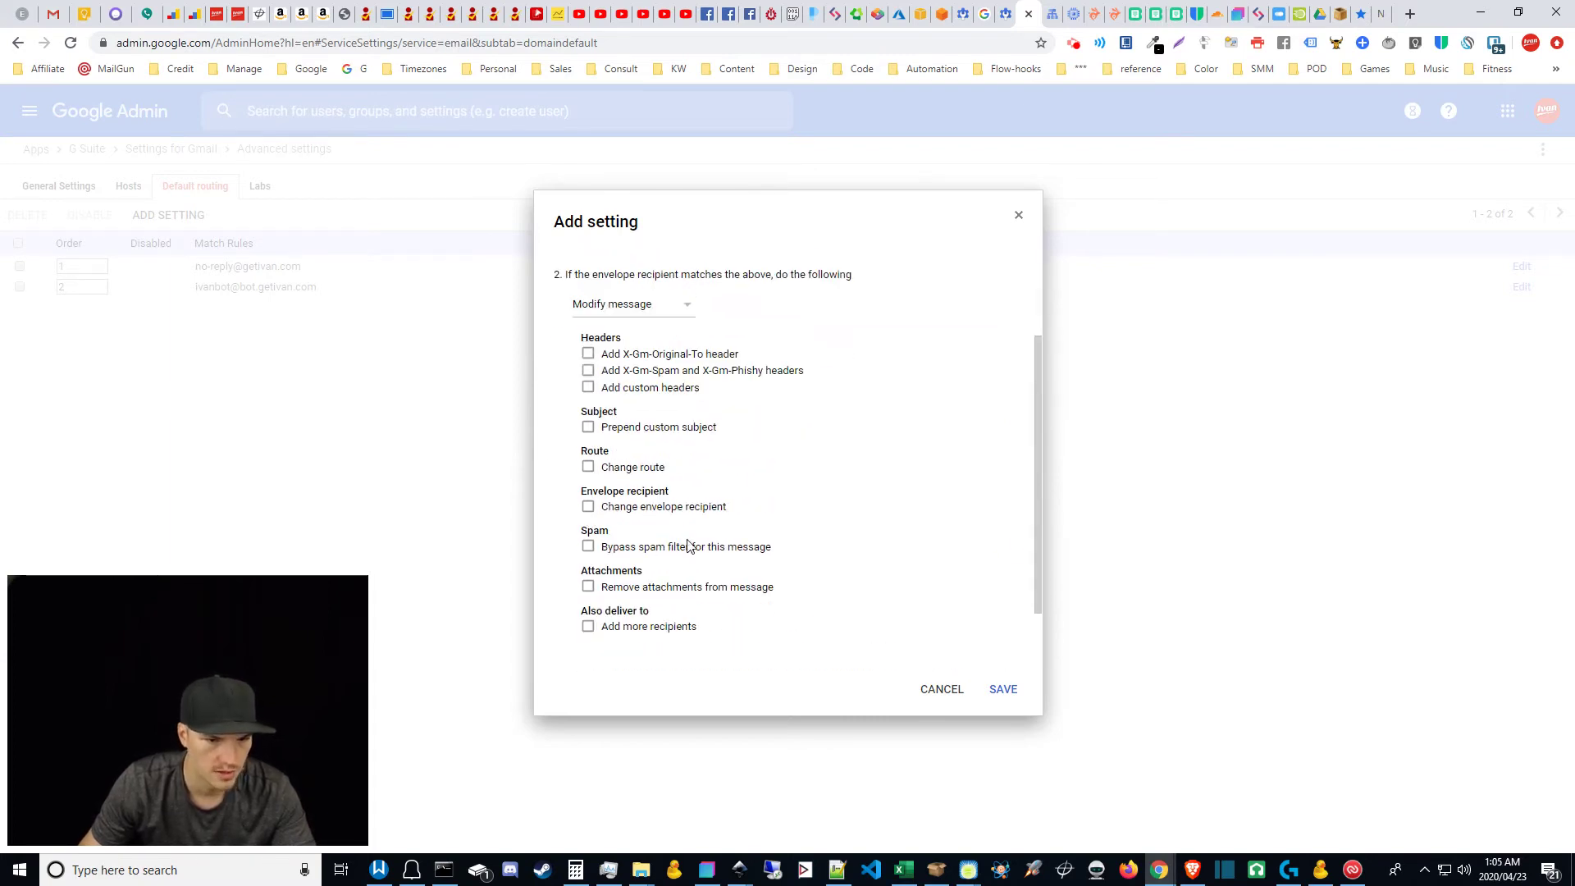
click(588, 549)
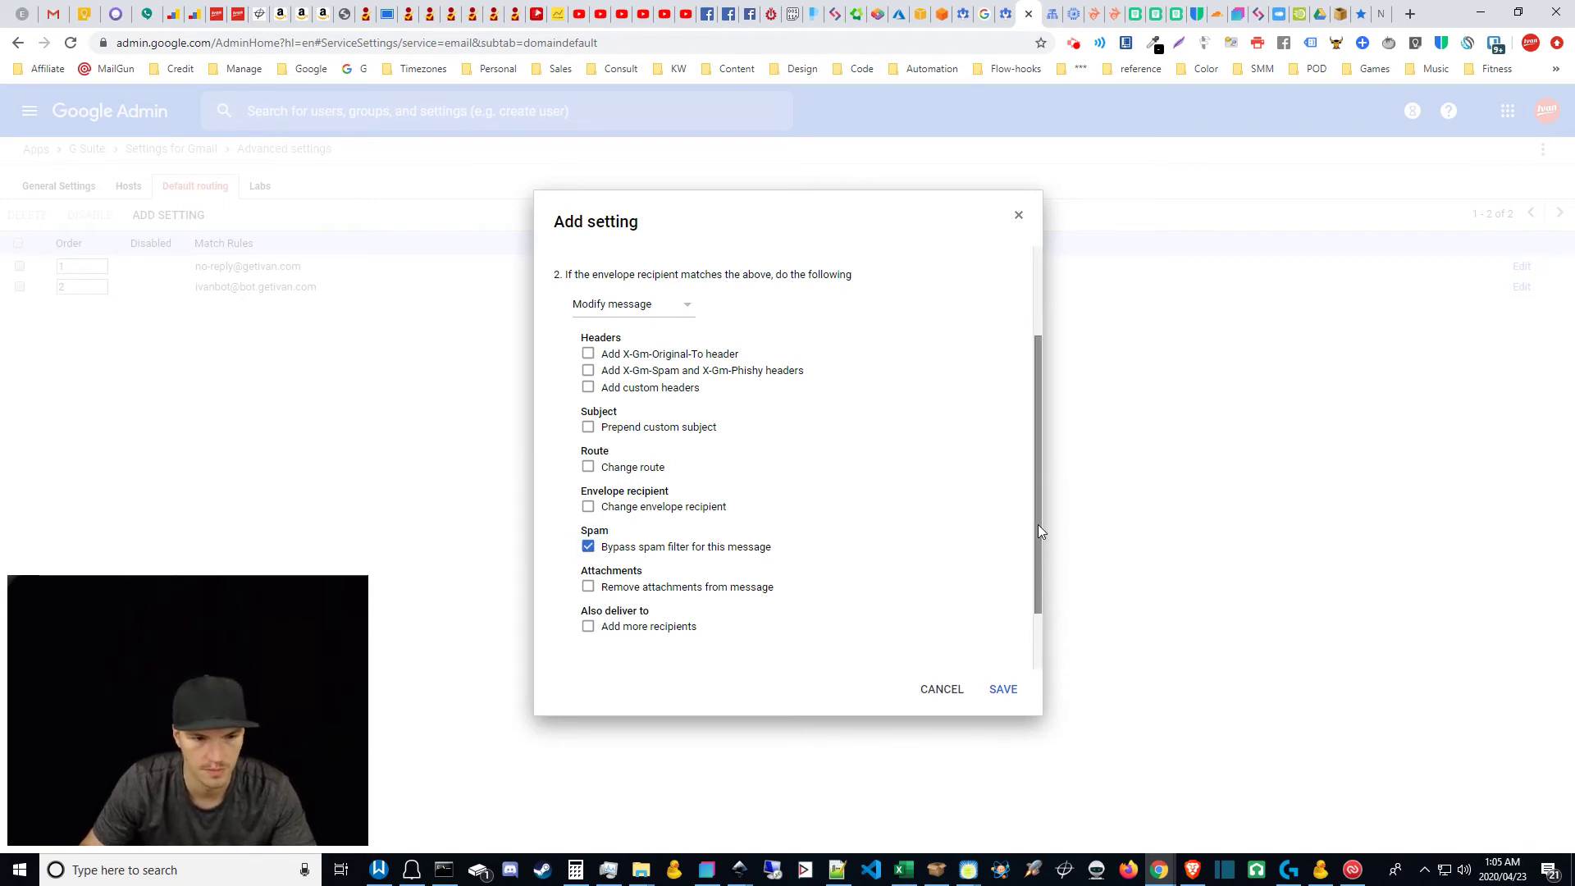
drag(1038, 526, 1033, 627)
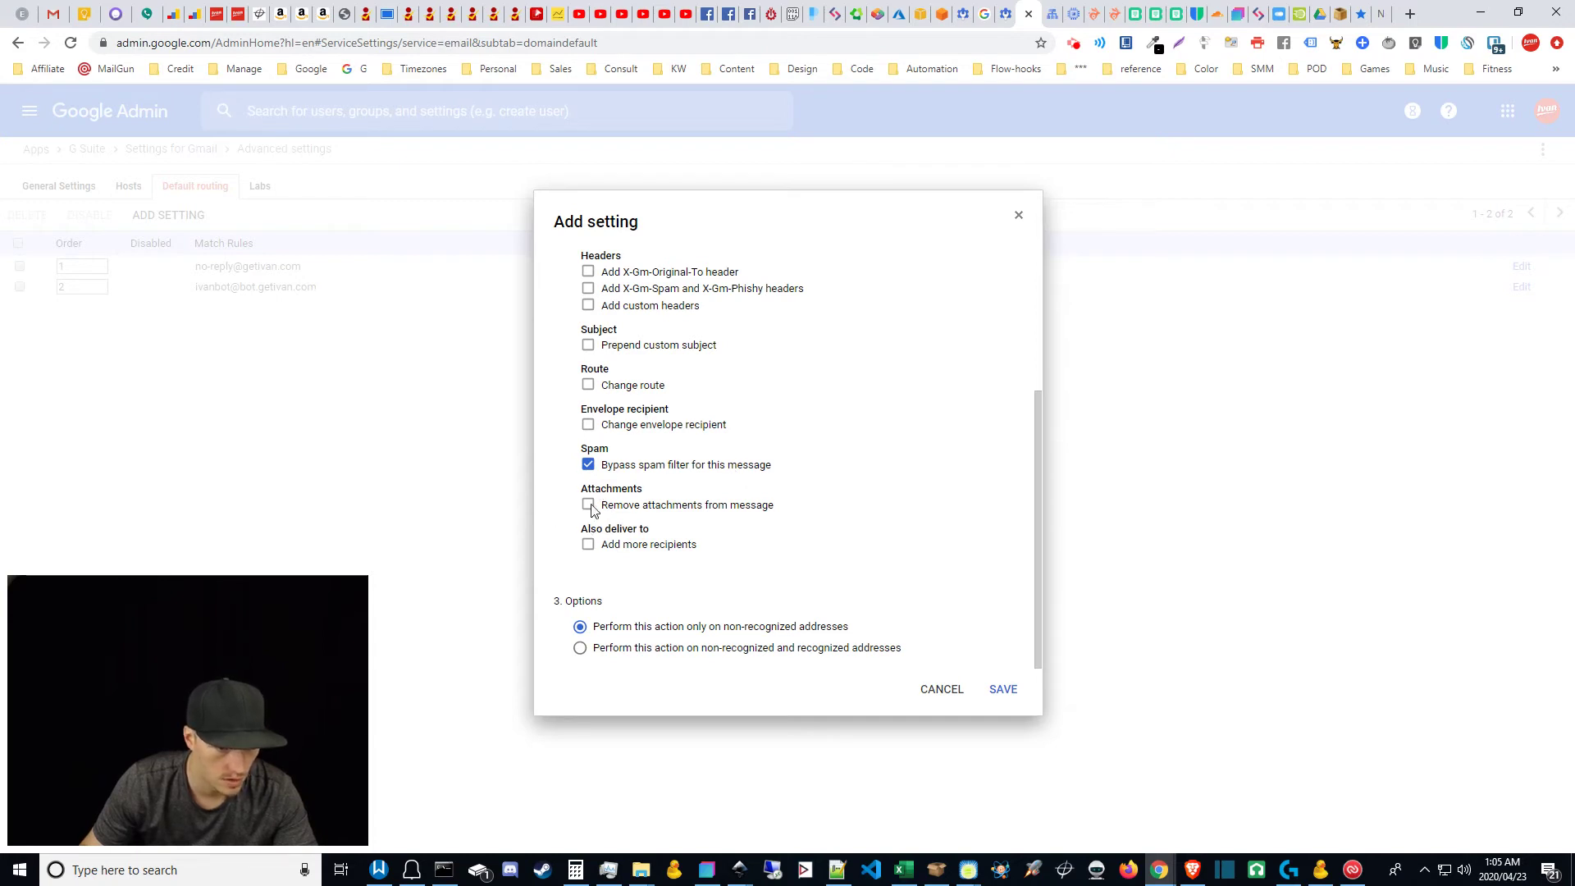
click(588, 426)
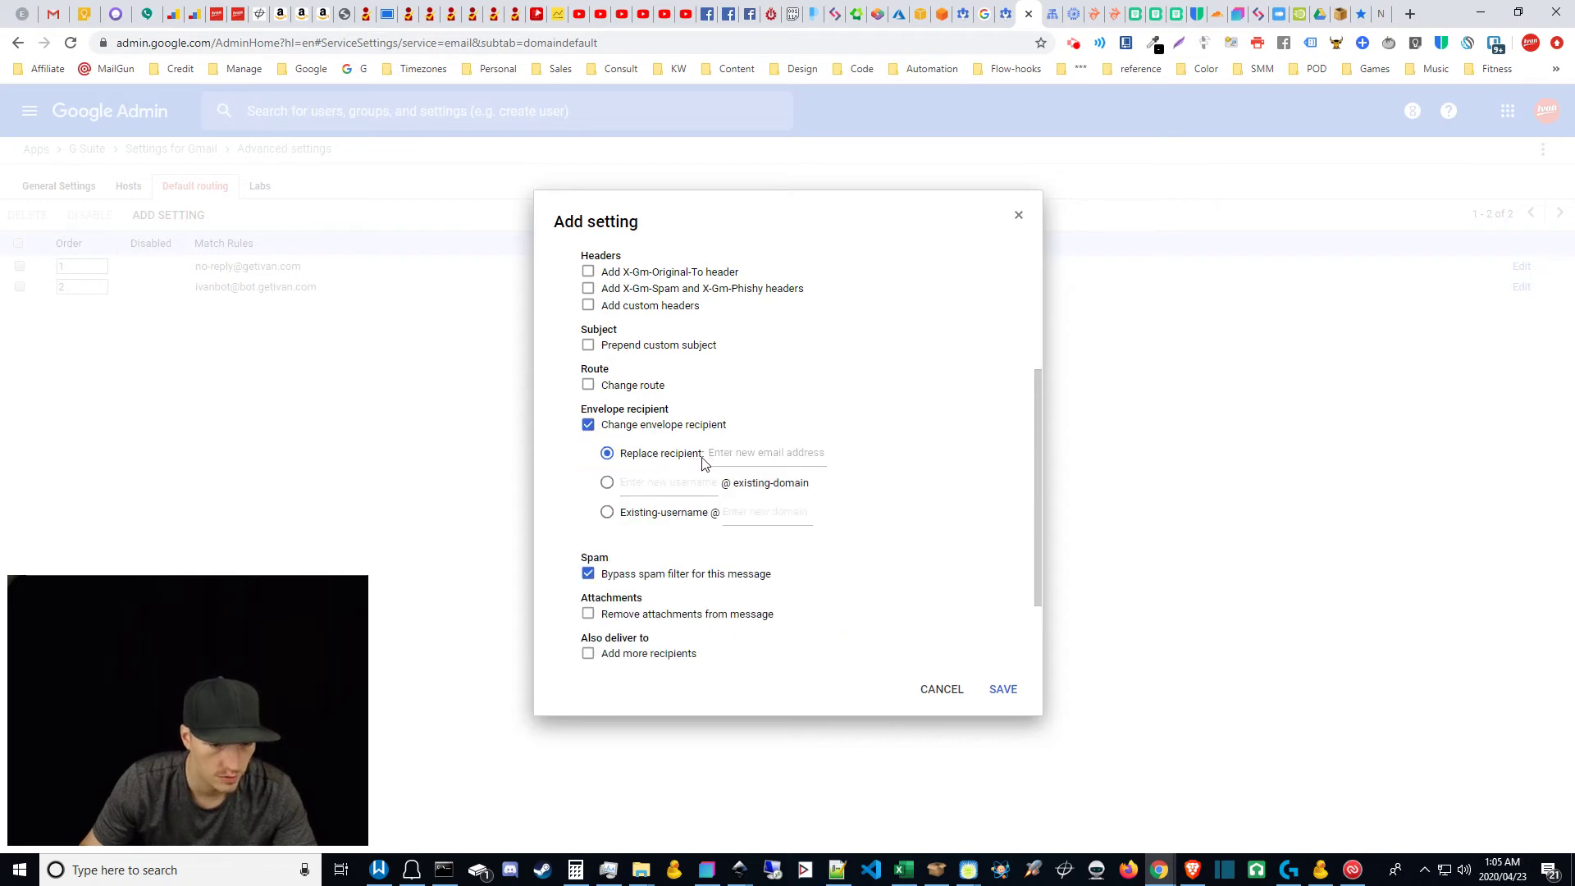
click(745, 456)
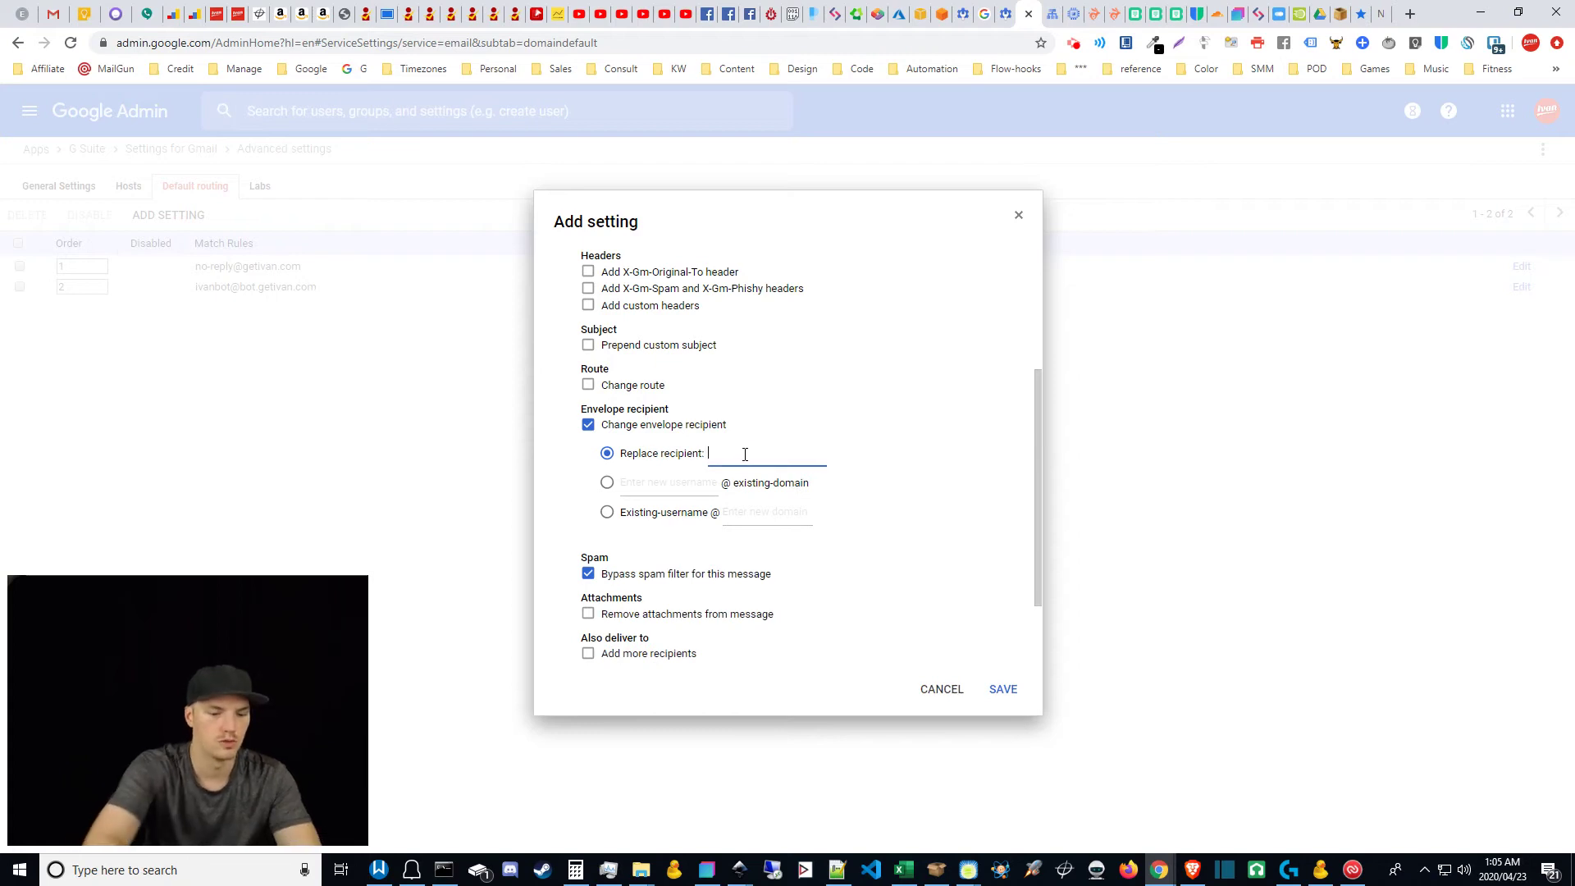
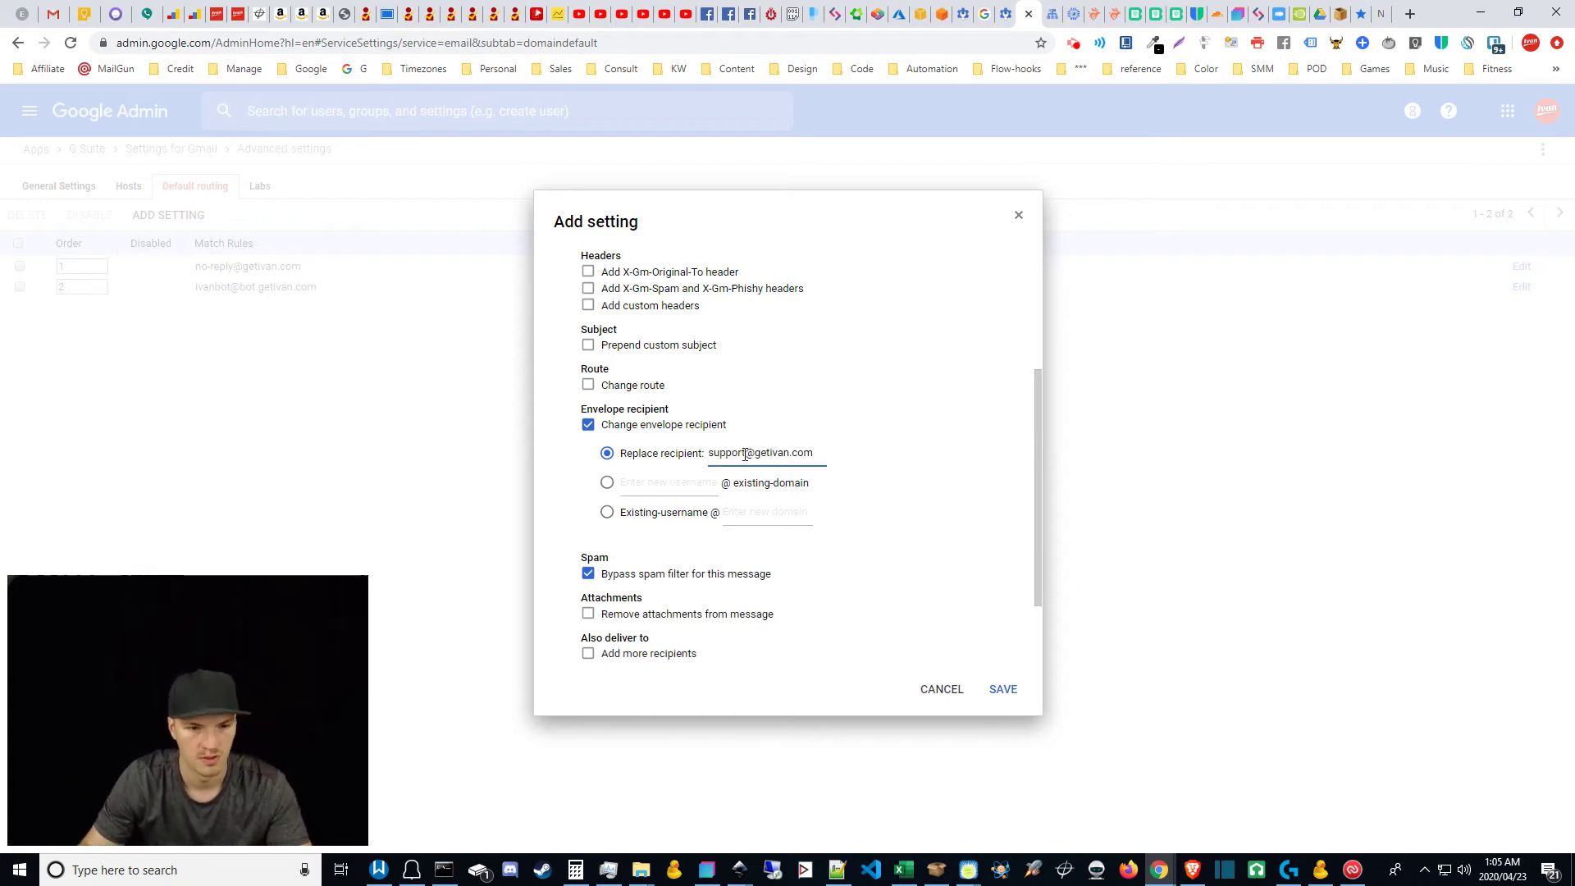
click(830, 484)
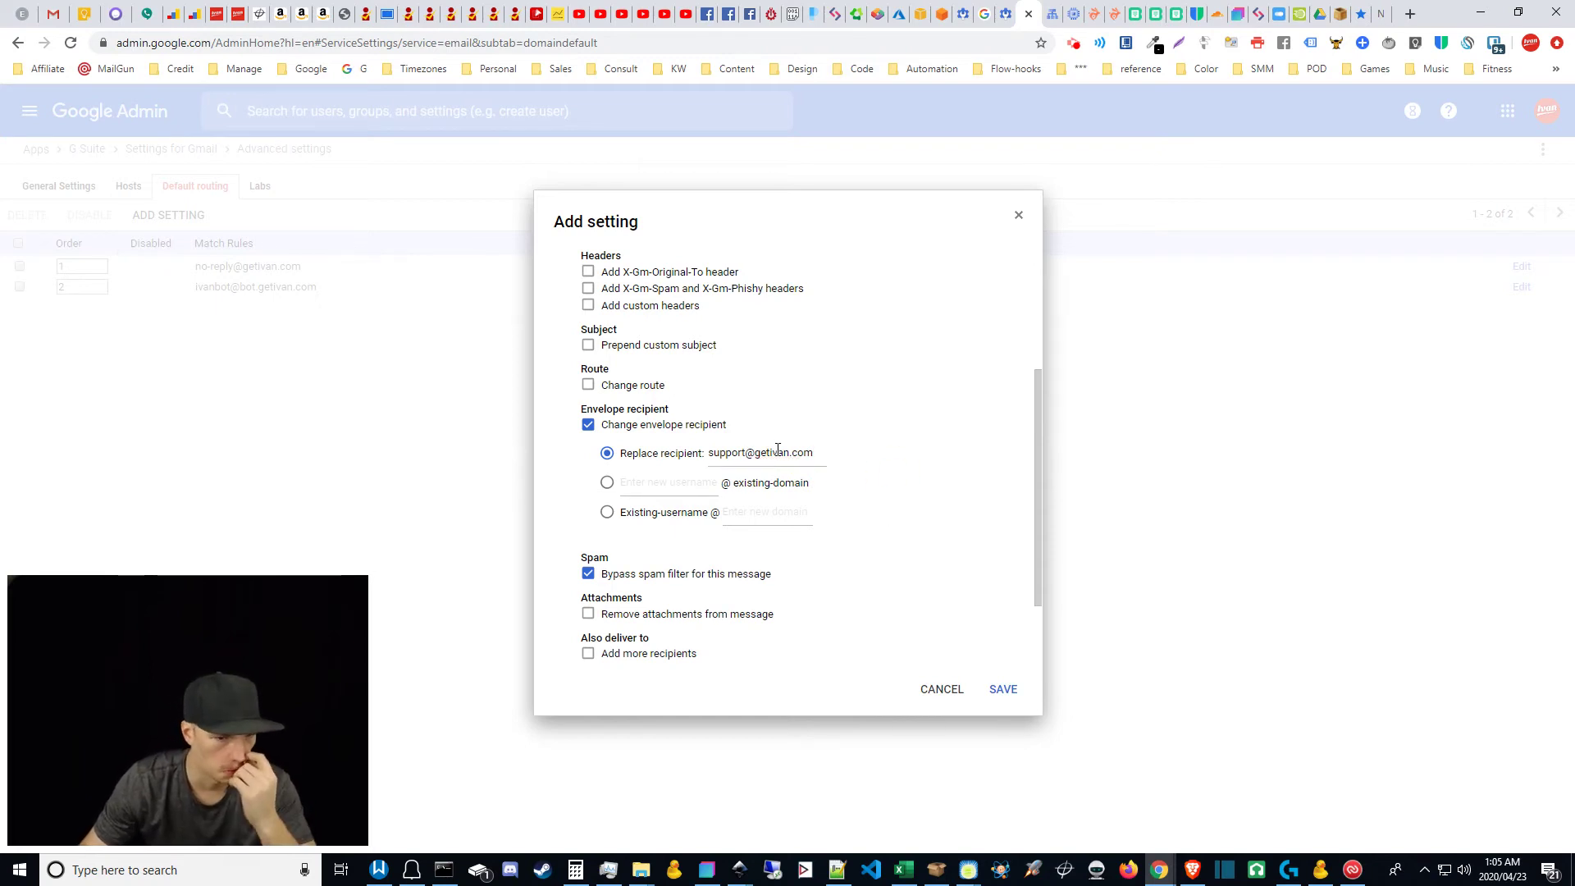
Step: Apply the rule to recognized addresses too and save it
drag(1040, 462, 1048, 297)
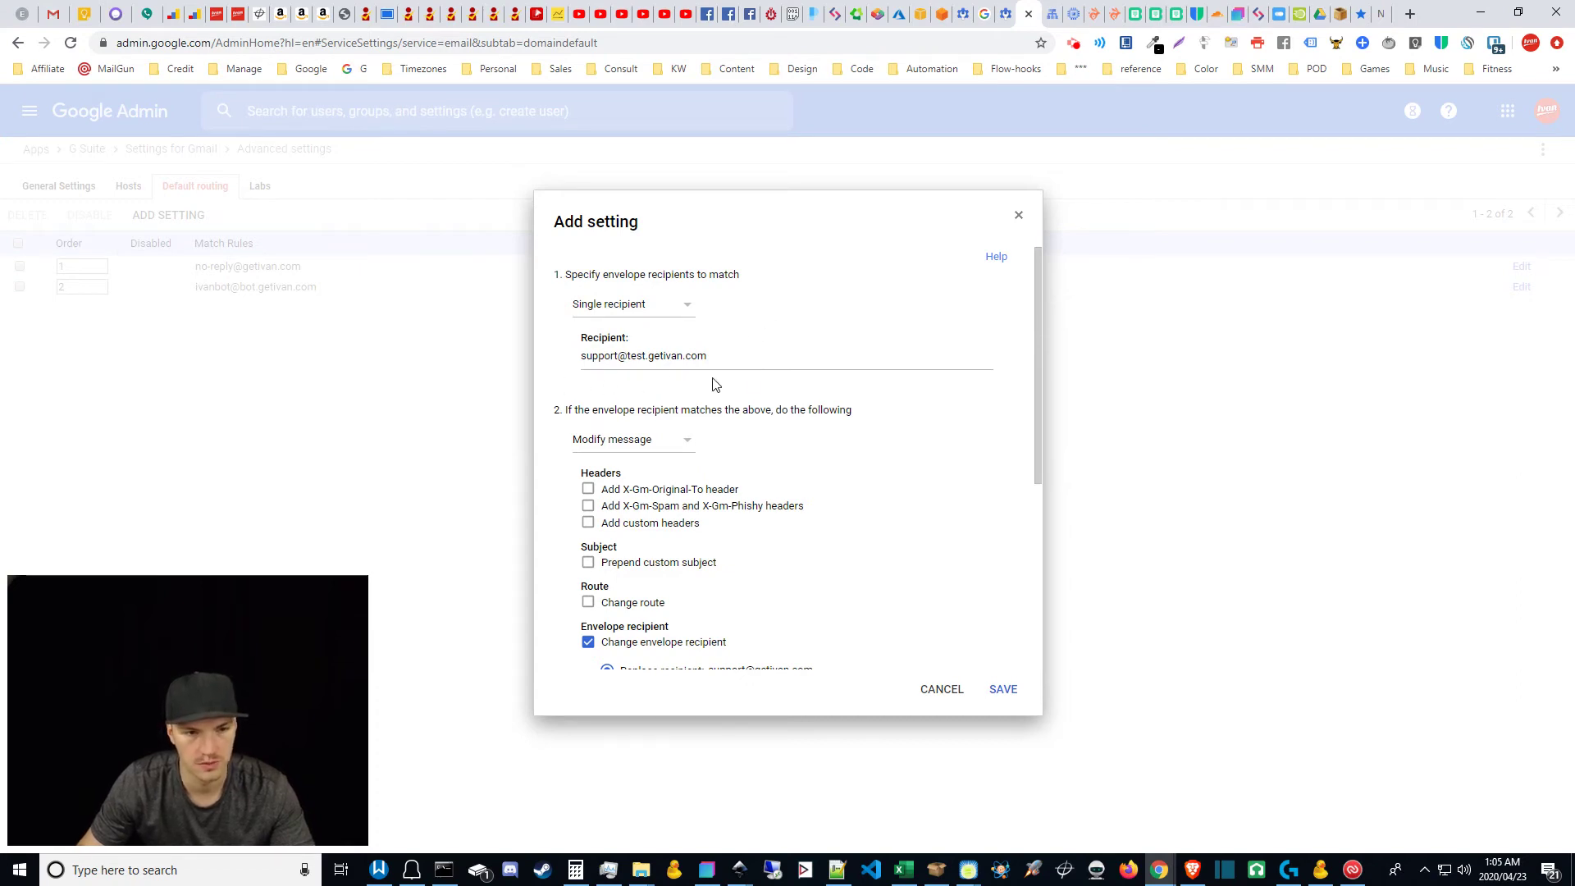
scroll(833, 545, down, 1)
scroll(832, 566, down, 1)
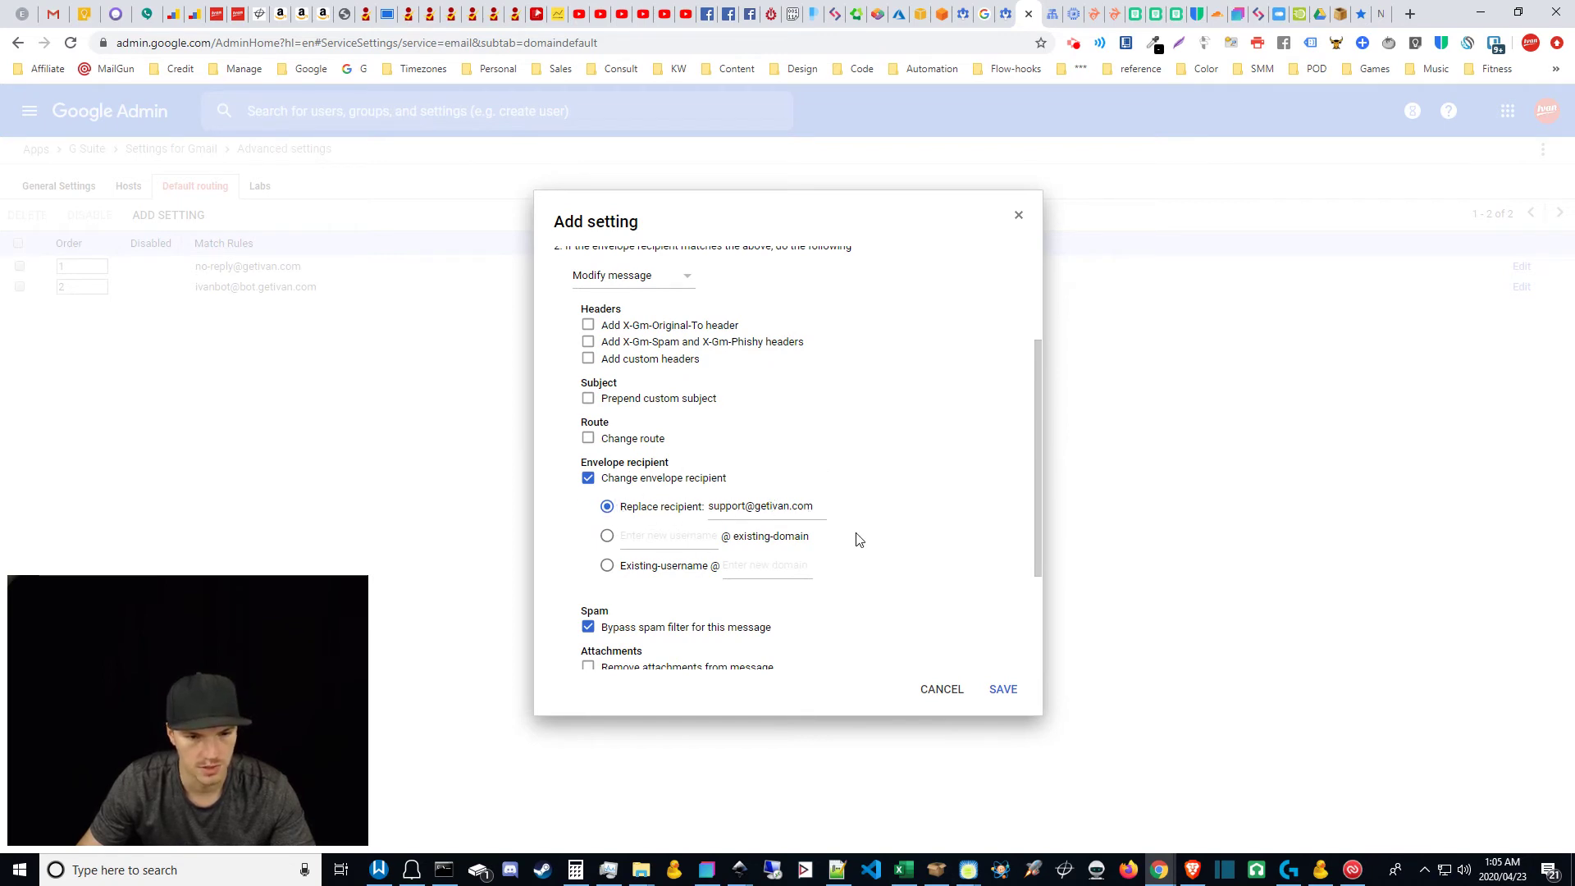
drag(1037, 516, 1025, 643)
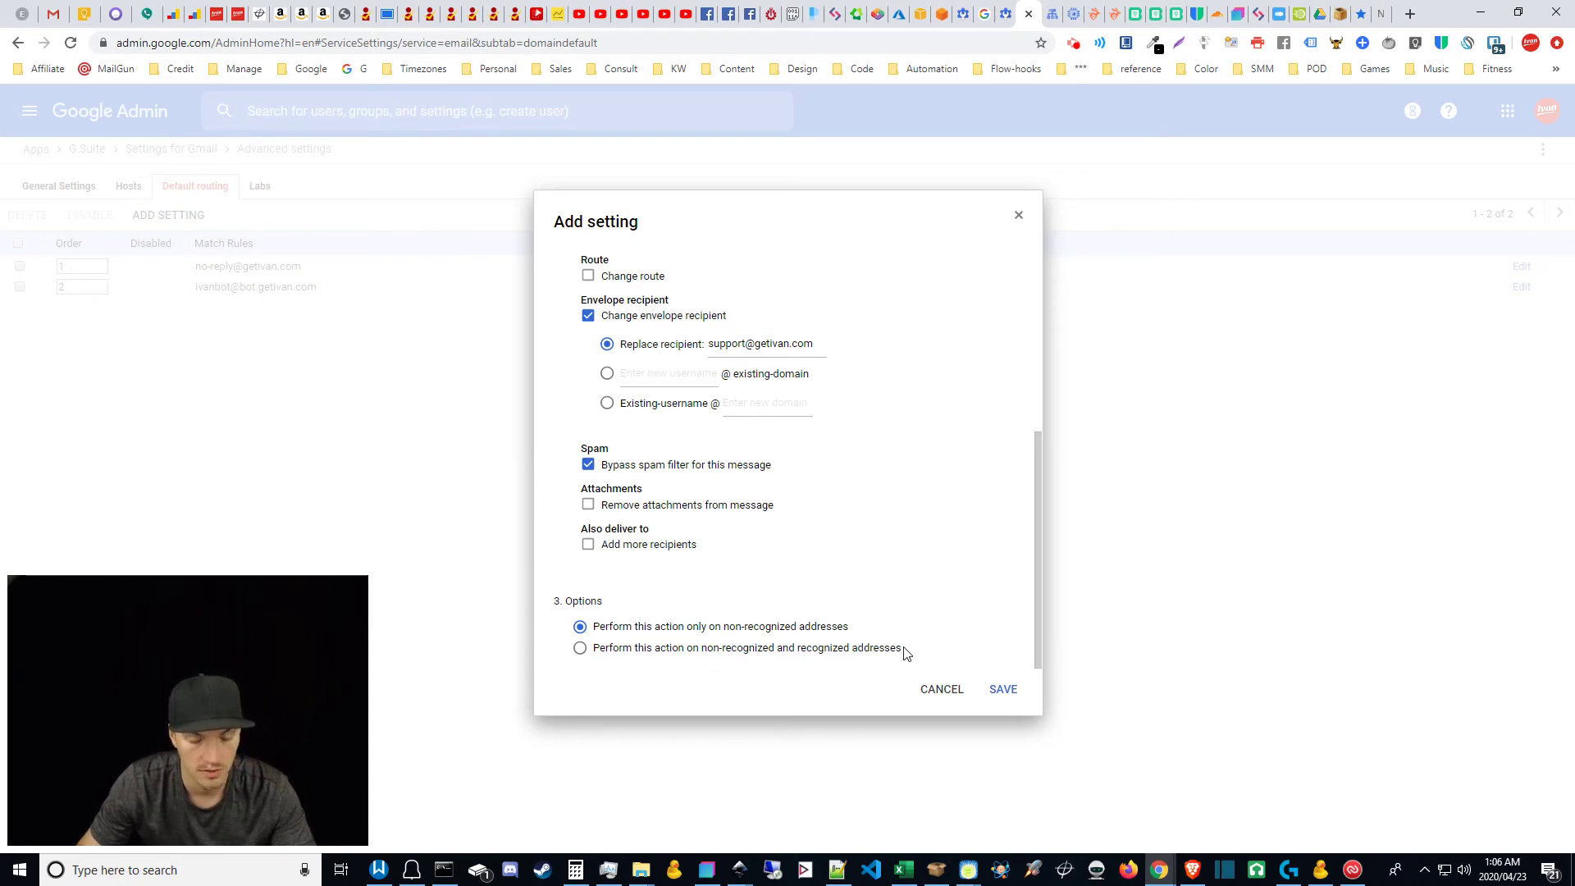
click(580, 649)
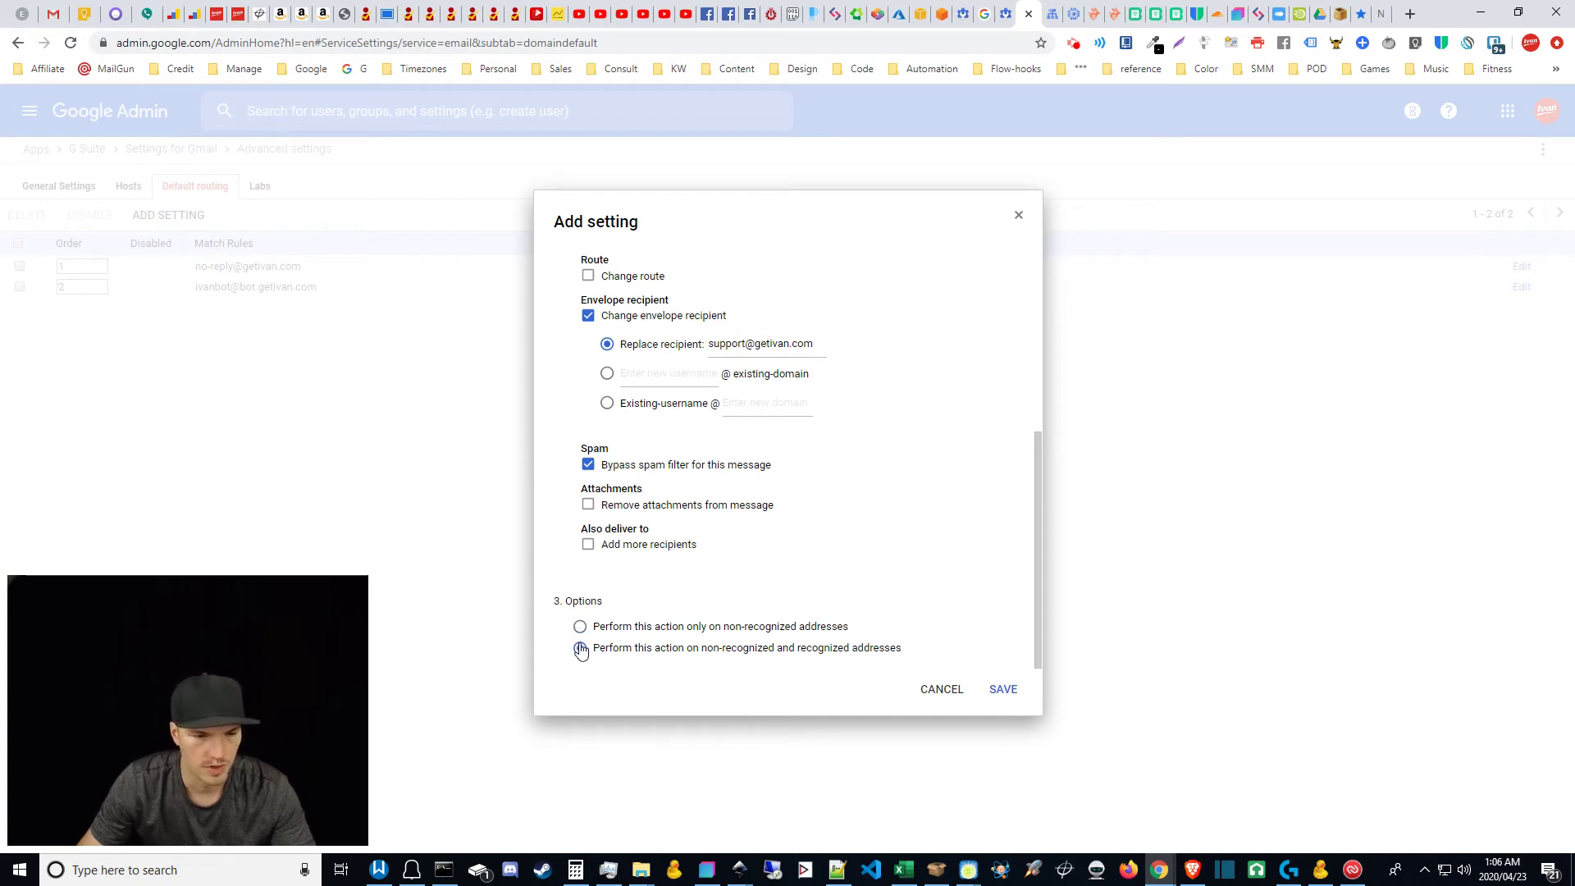
drag(1033, 622, 1017, 594)
click(1003, 693)
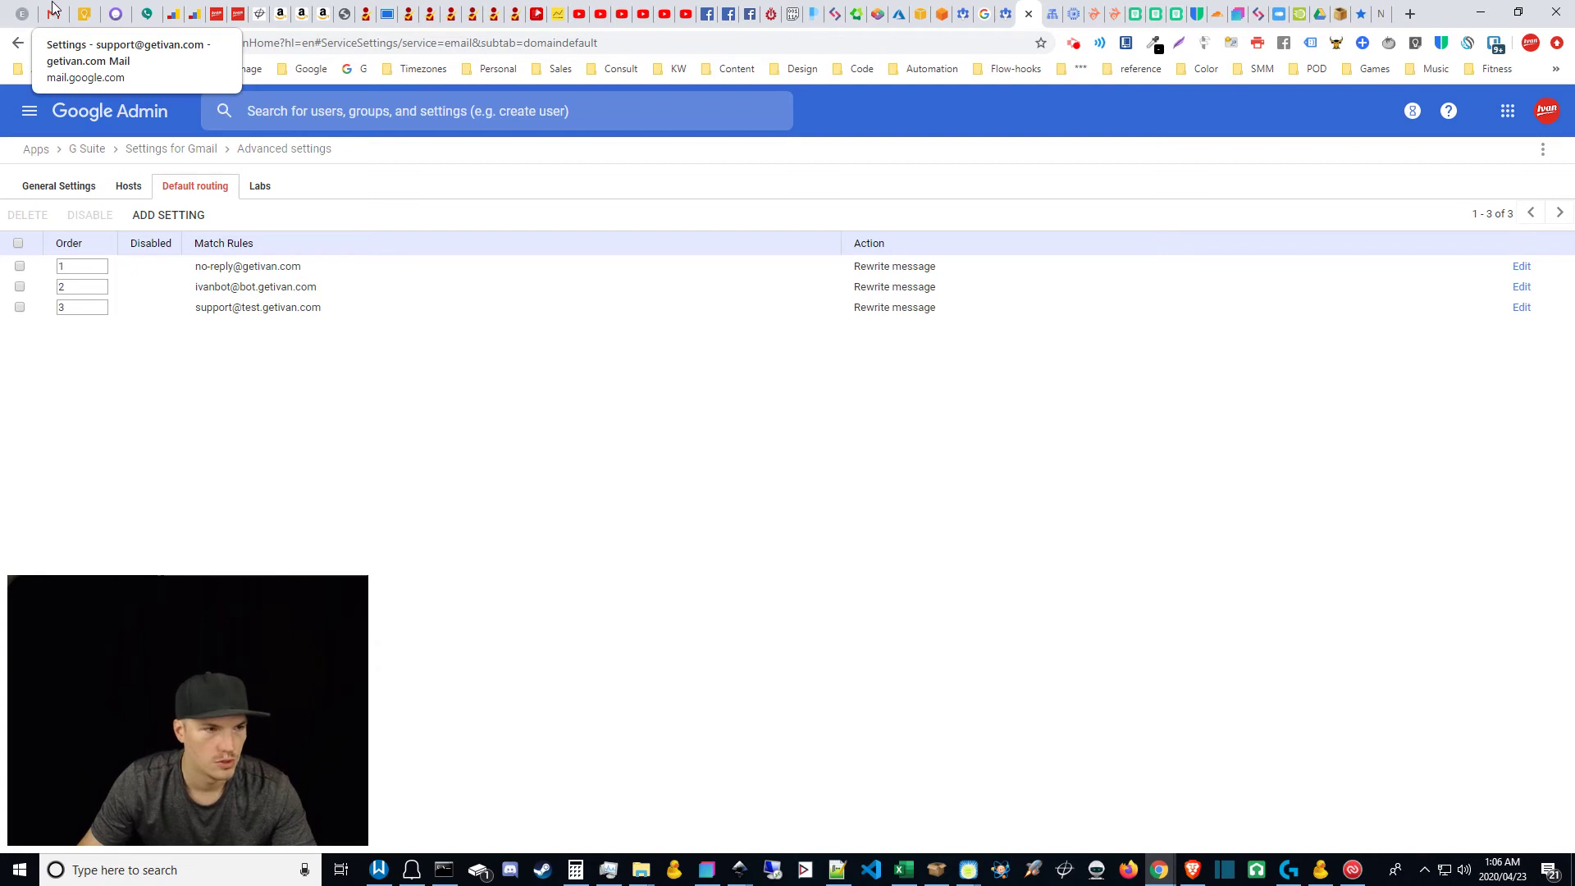
Step: Switch to the Gmail tab to view the Accounts settings
click(55, 13)
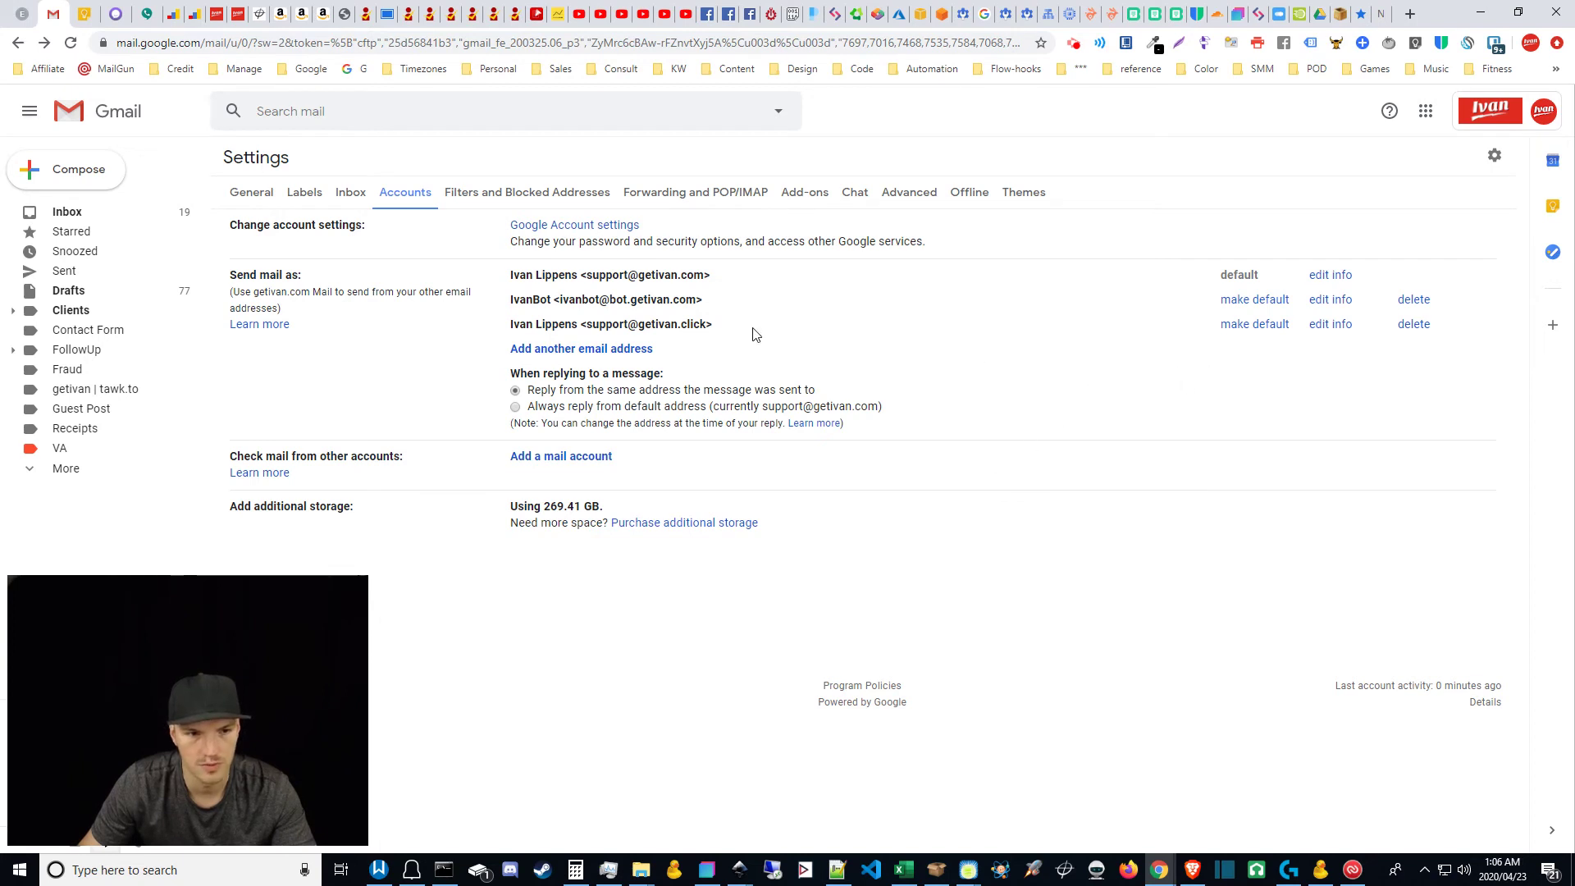
click(590, 351)
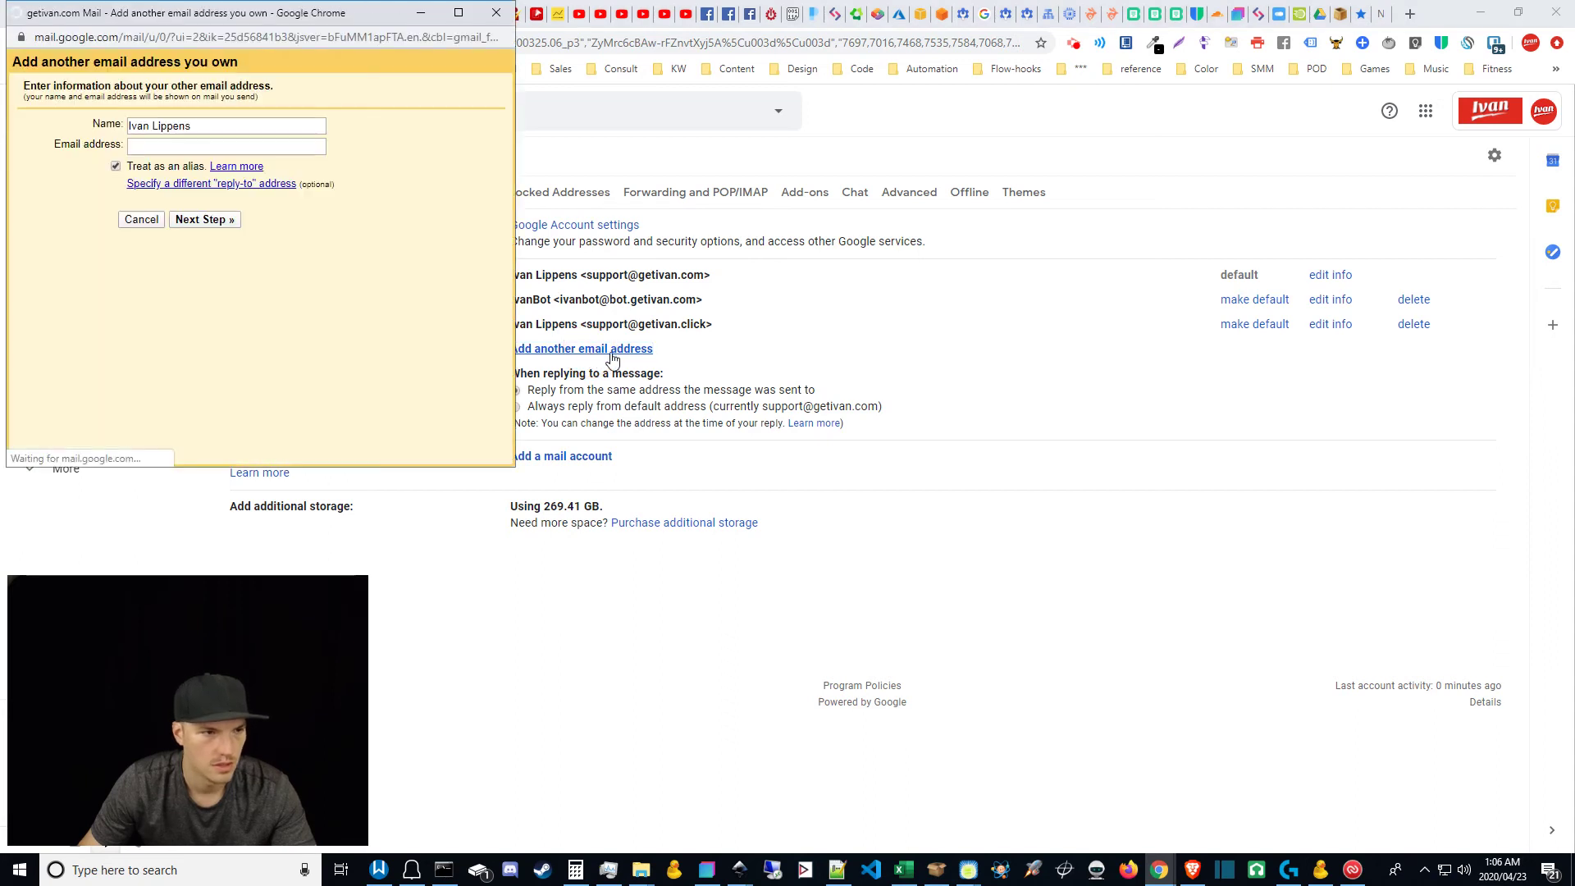
drag(217, 125, 144, 131)
click(149, 128)
click(174, 147)
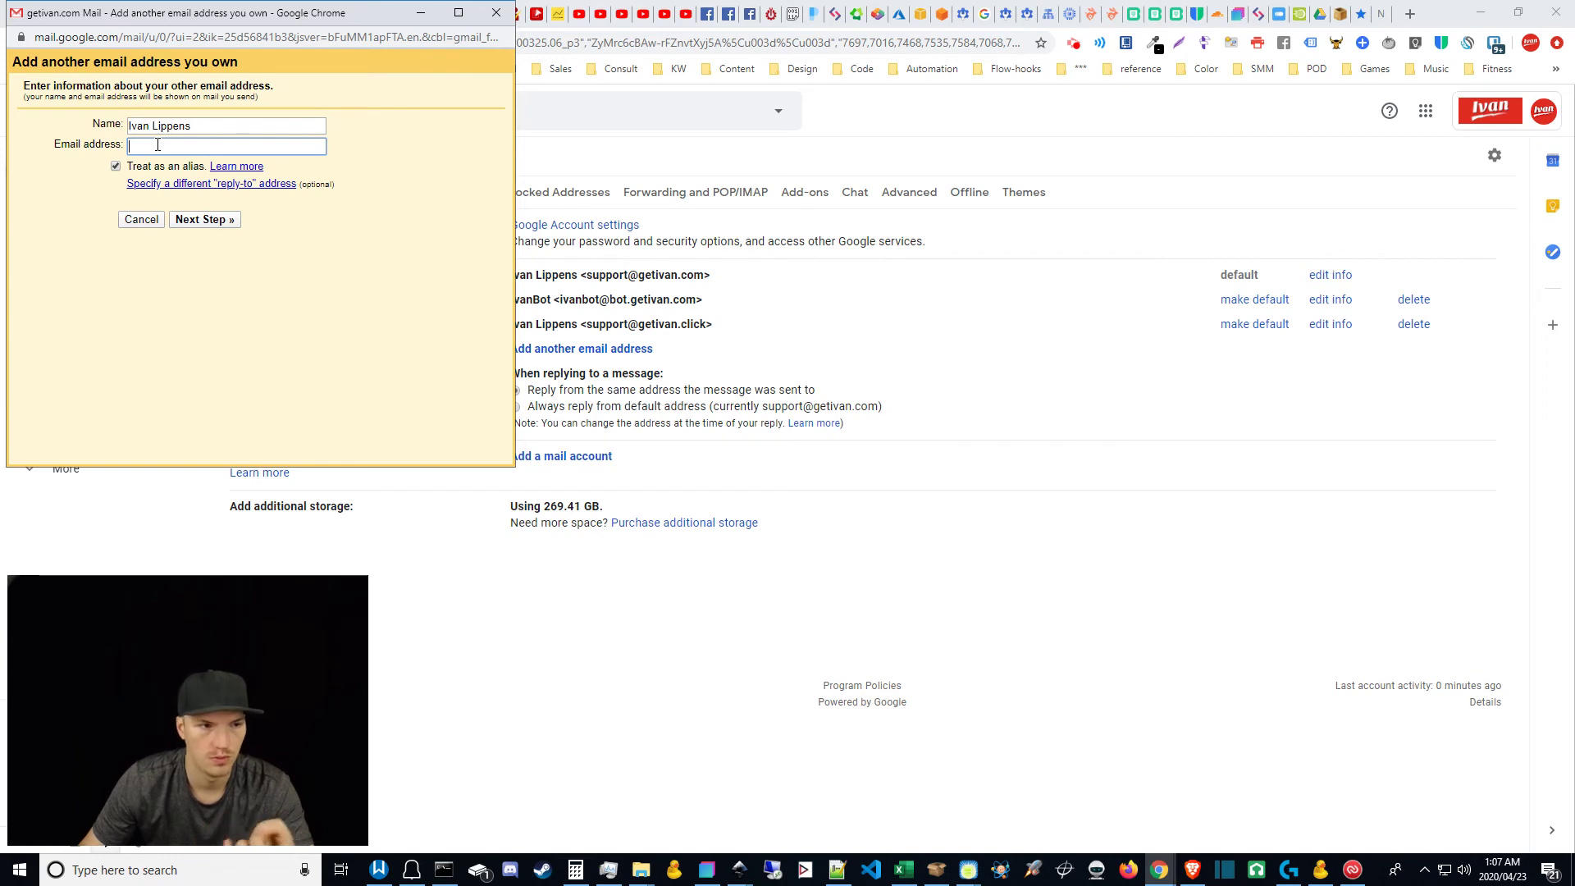
drag(218, 125, 106, 133)
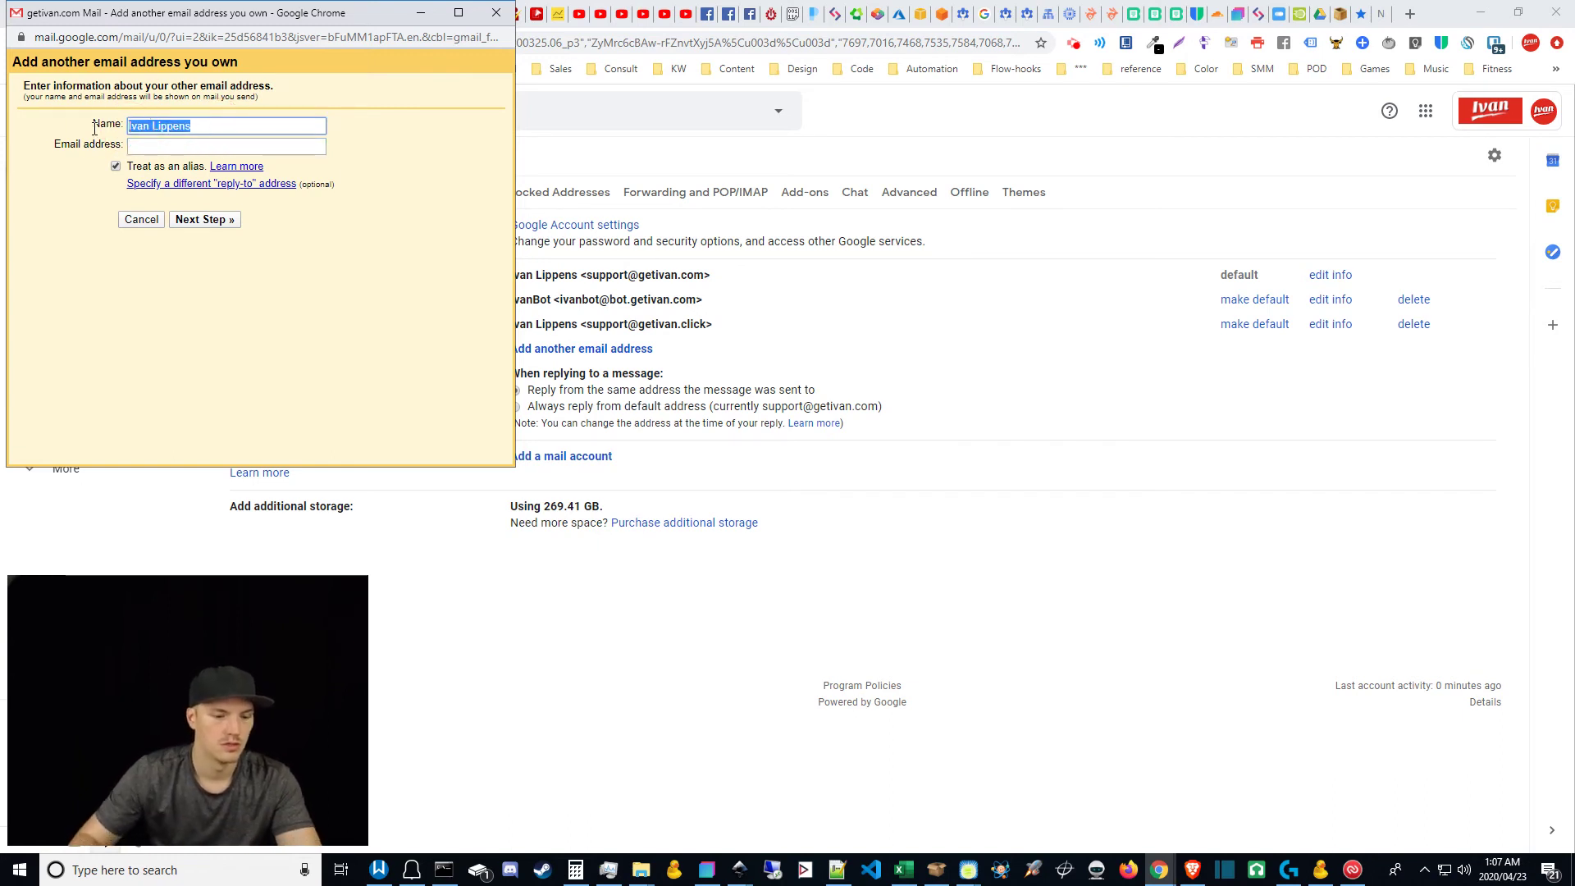
text(Test Support)
key(Tab)
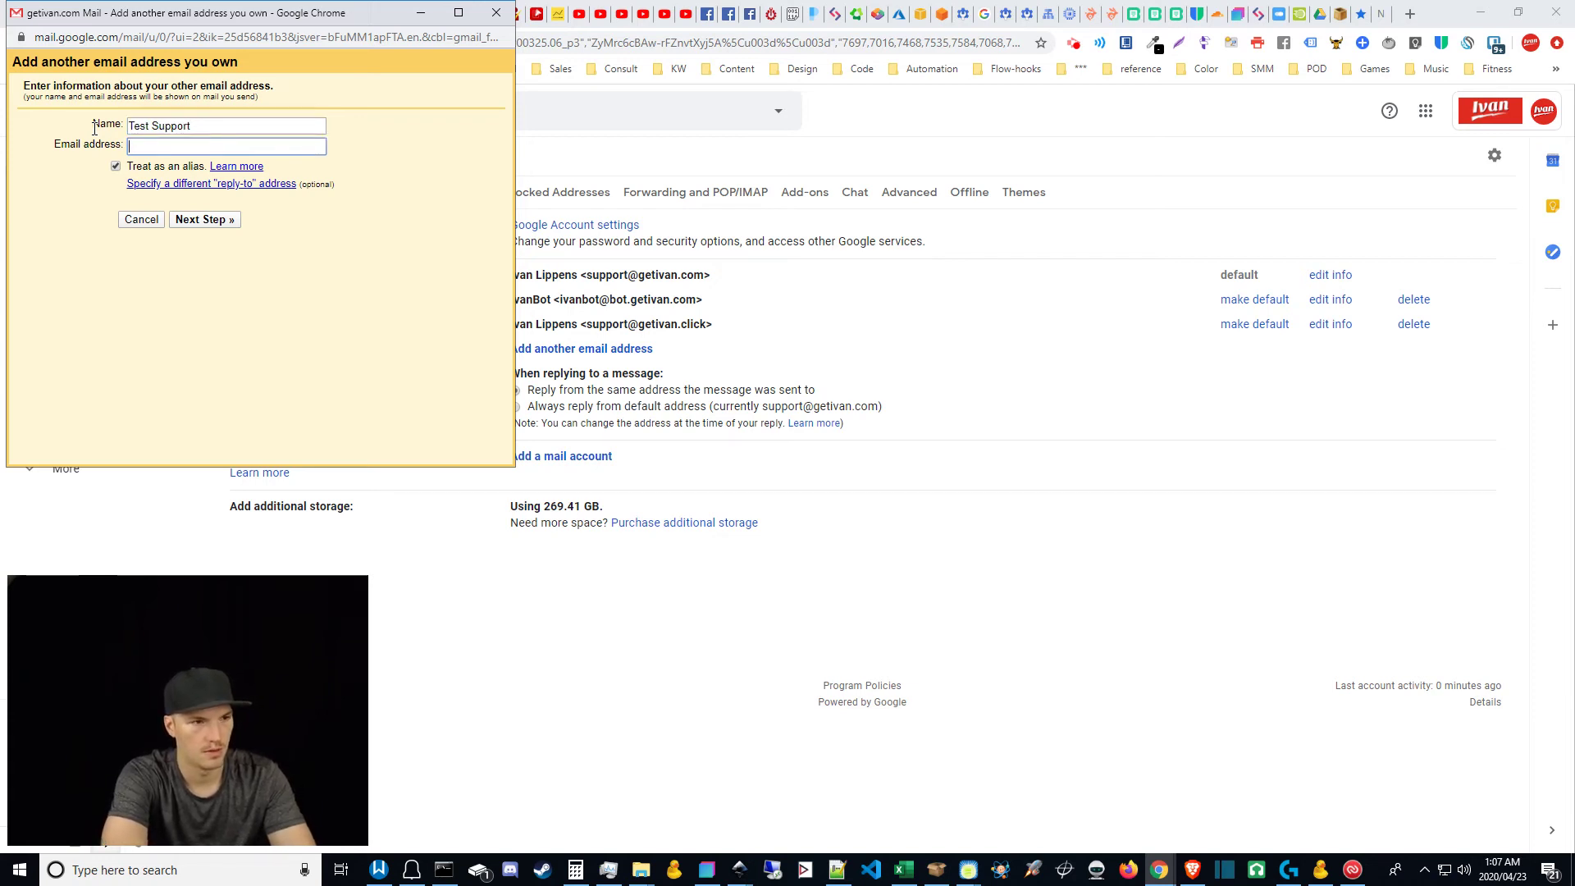
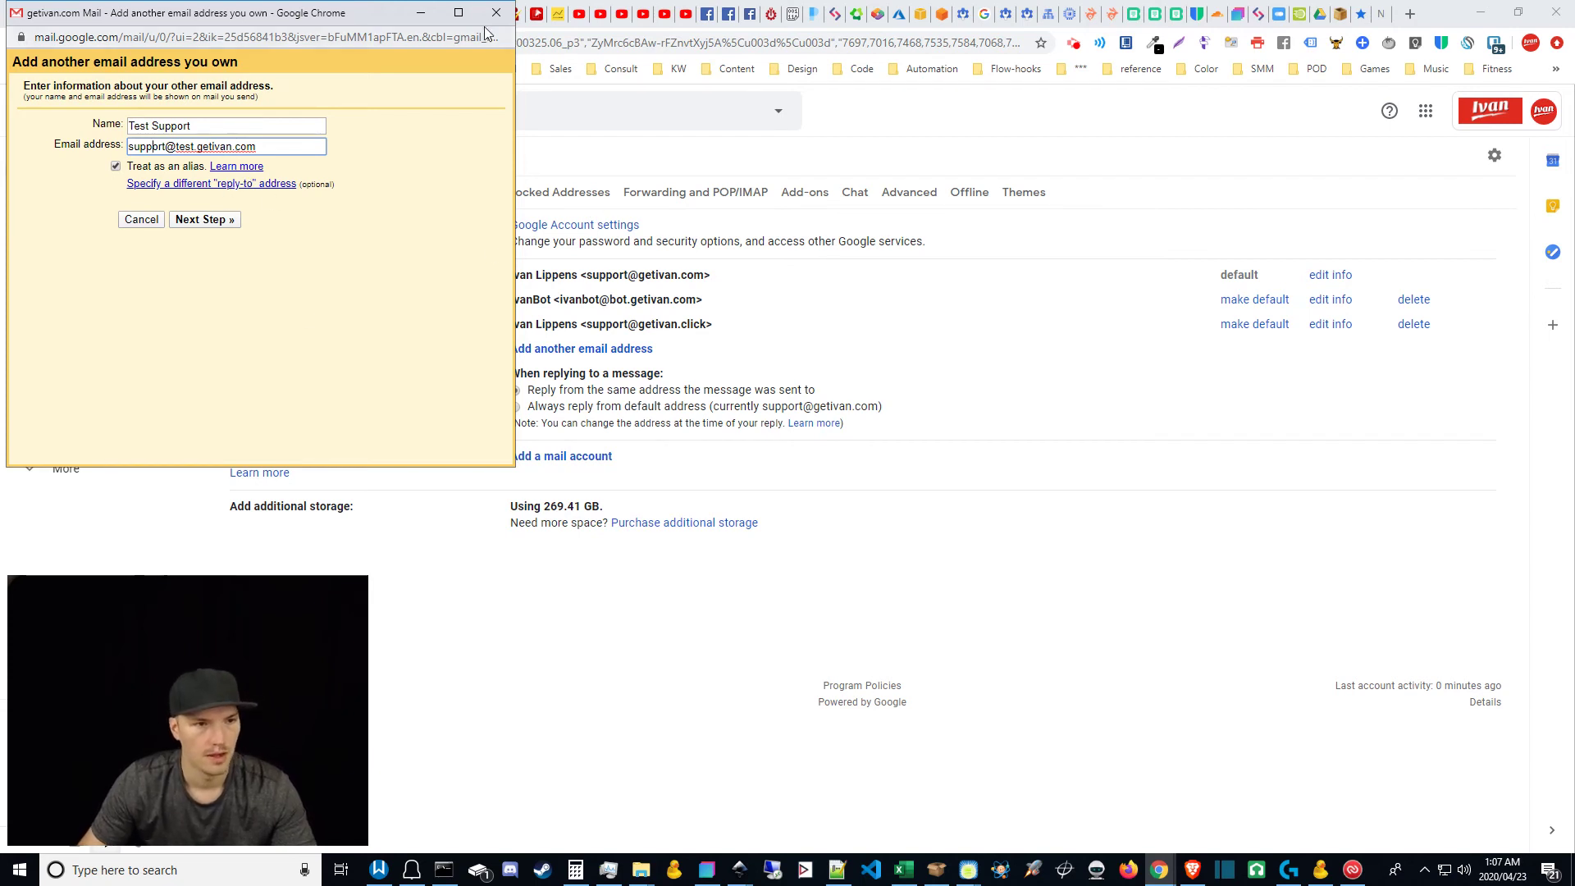
click(141, 219)
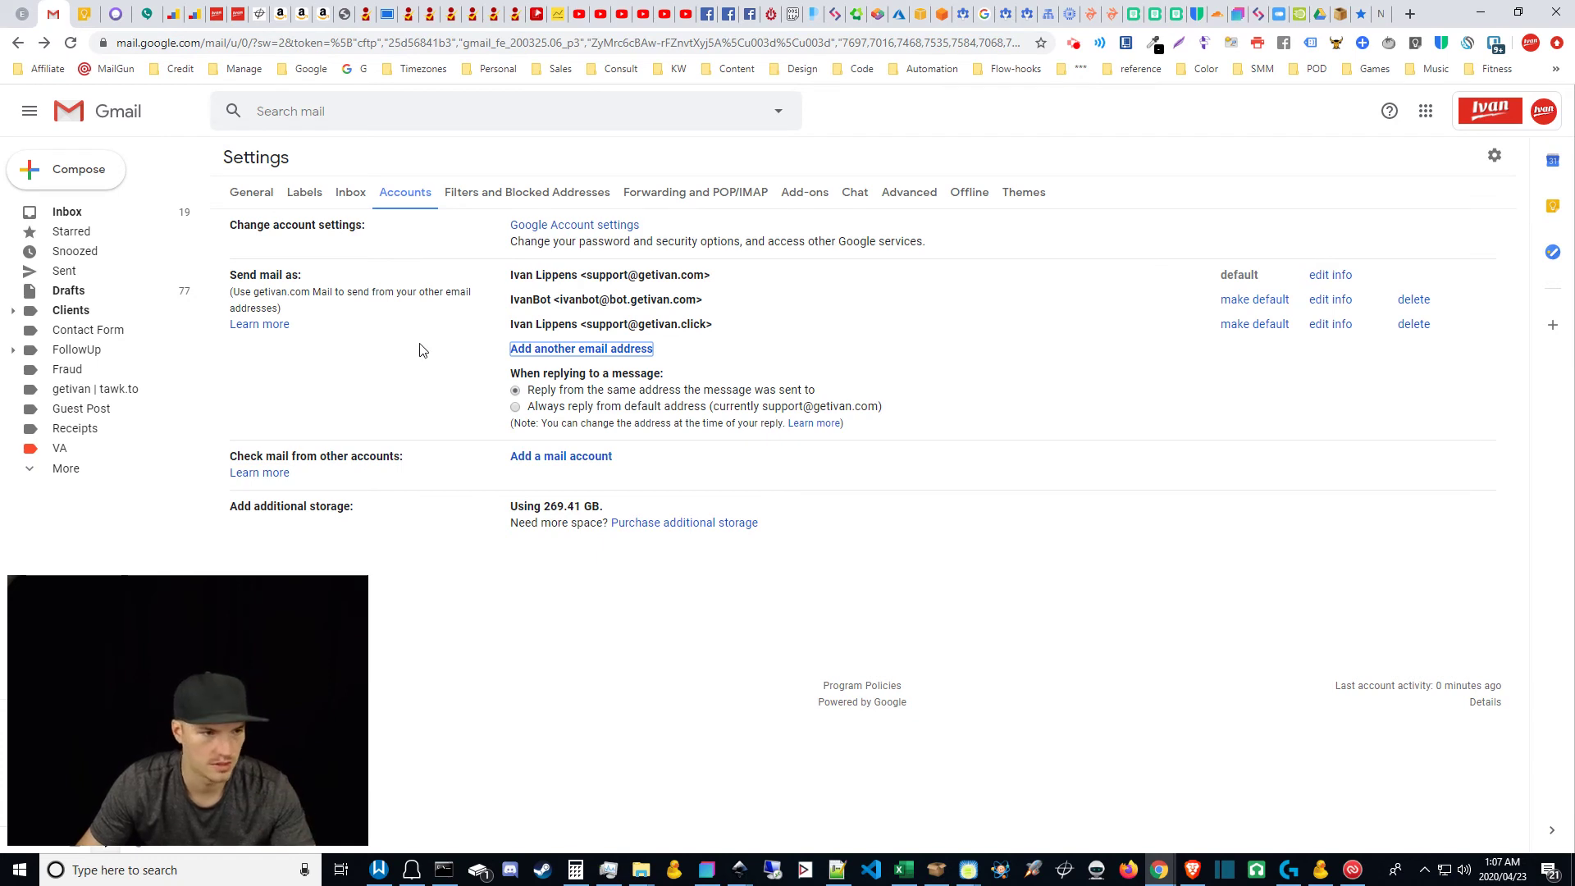
Step: Compose a new message, check the available From addresses, then discard the draft
click(82, 170)
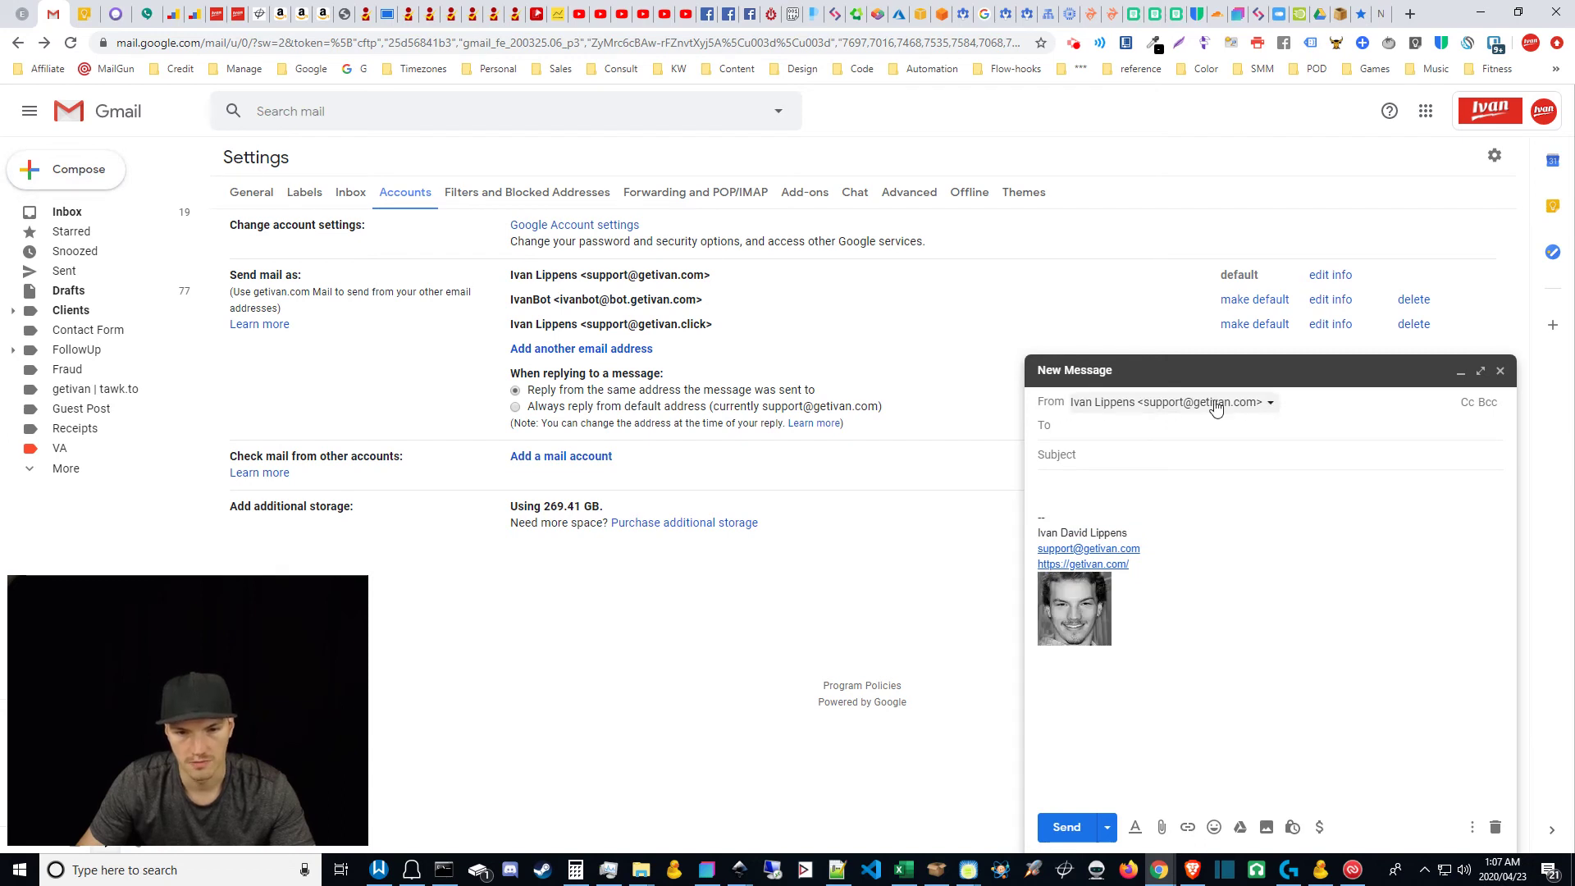
click(1270, 406)
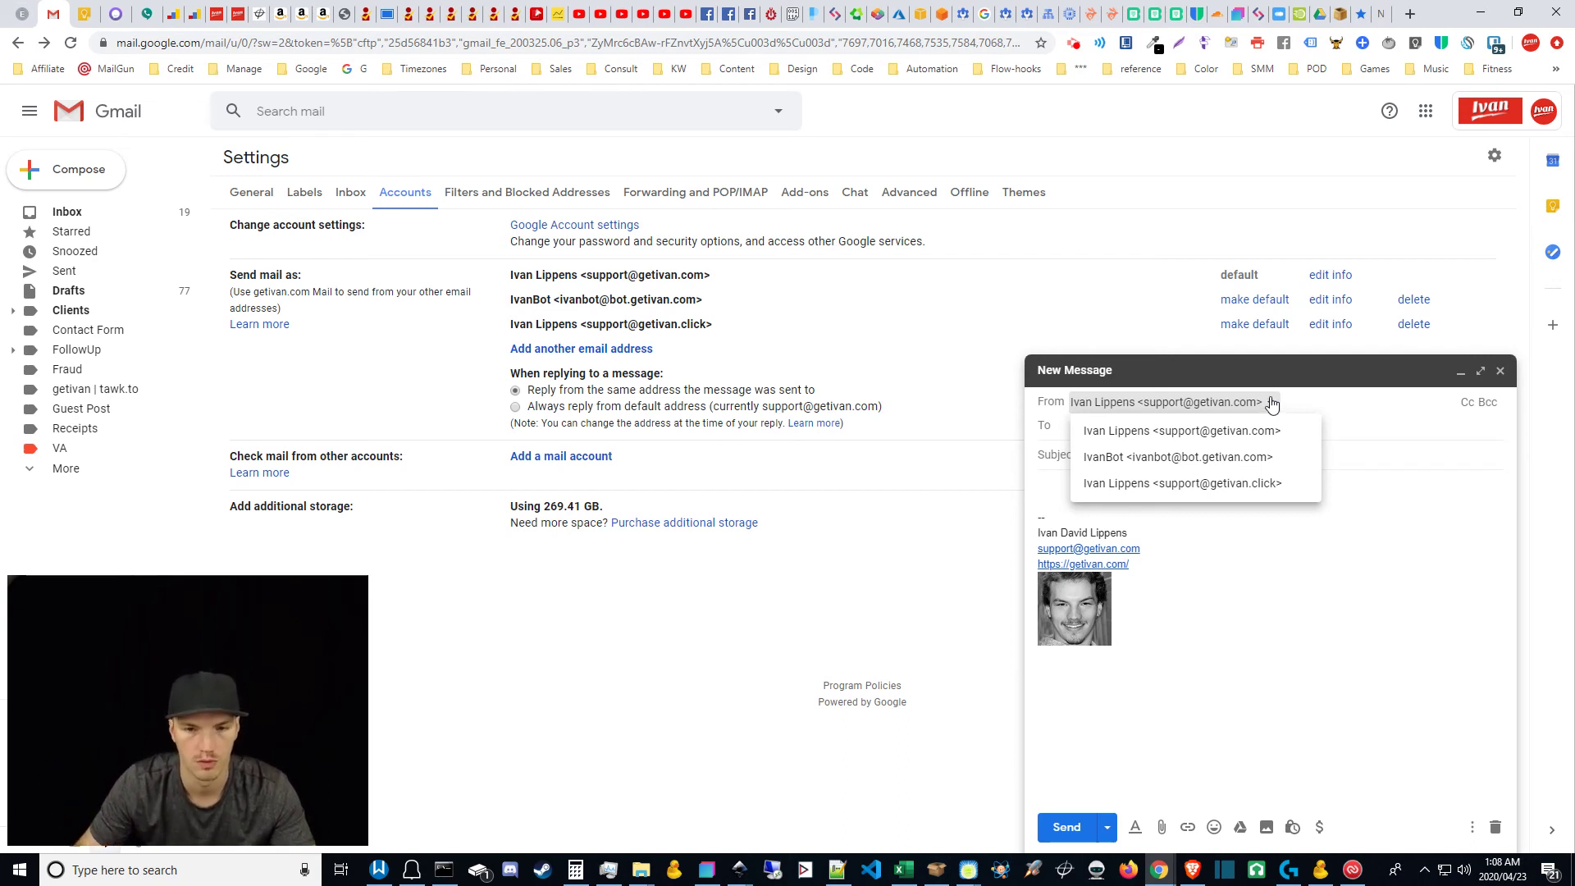
click(1272, 403)
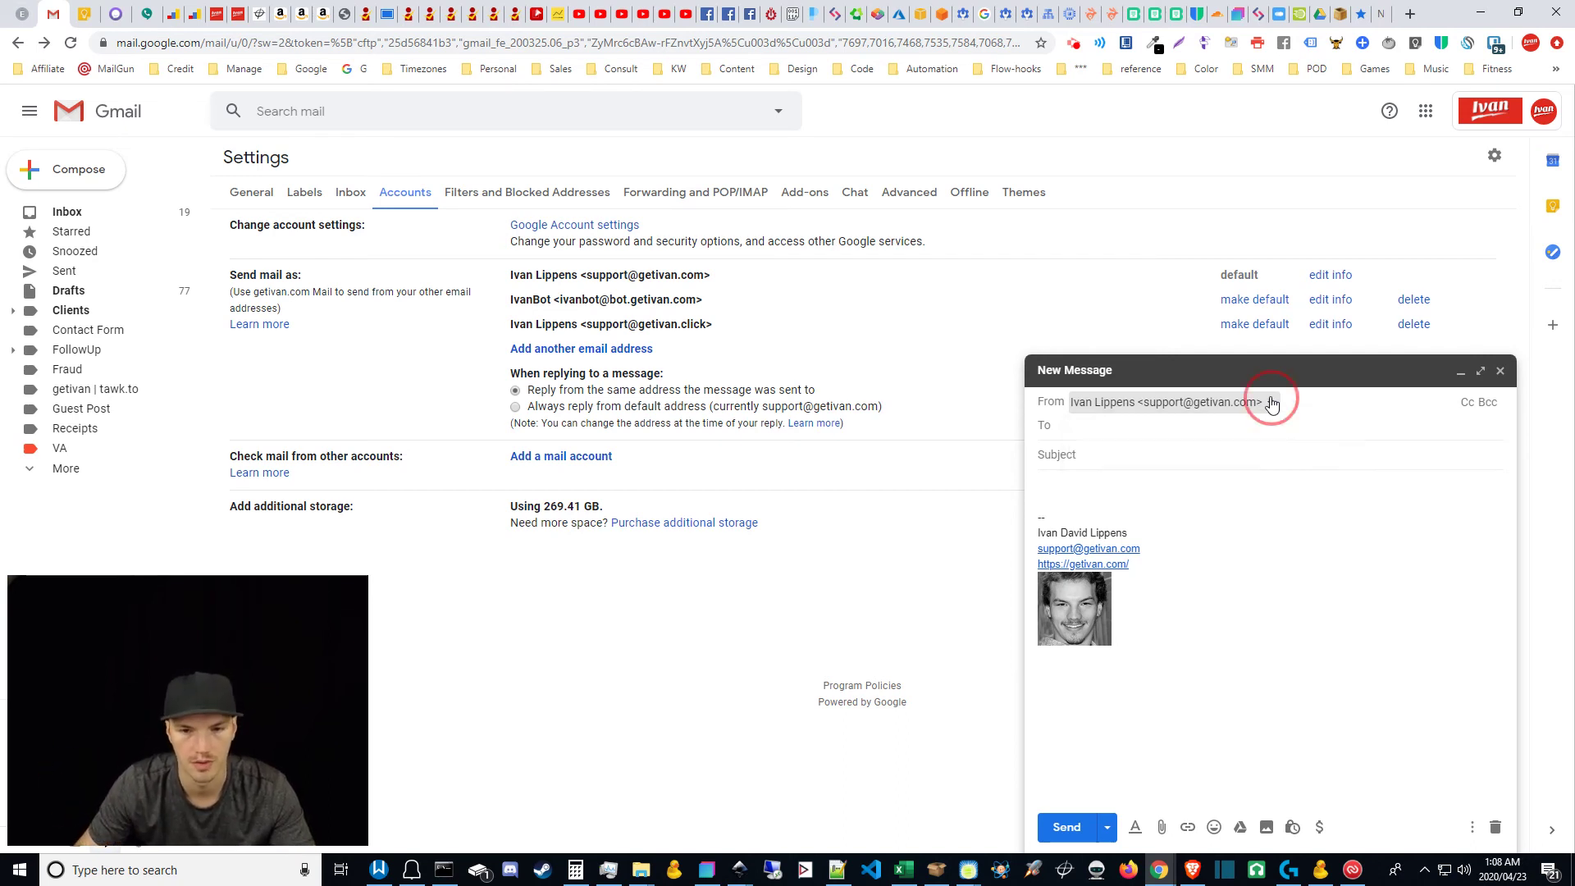
click(1495, 827)
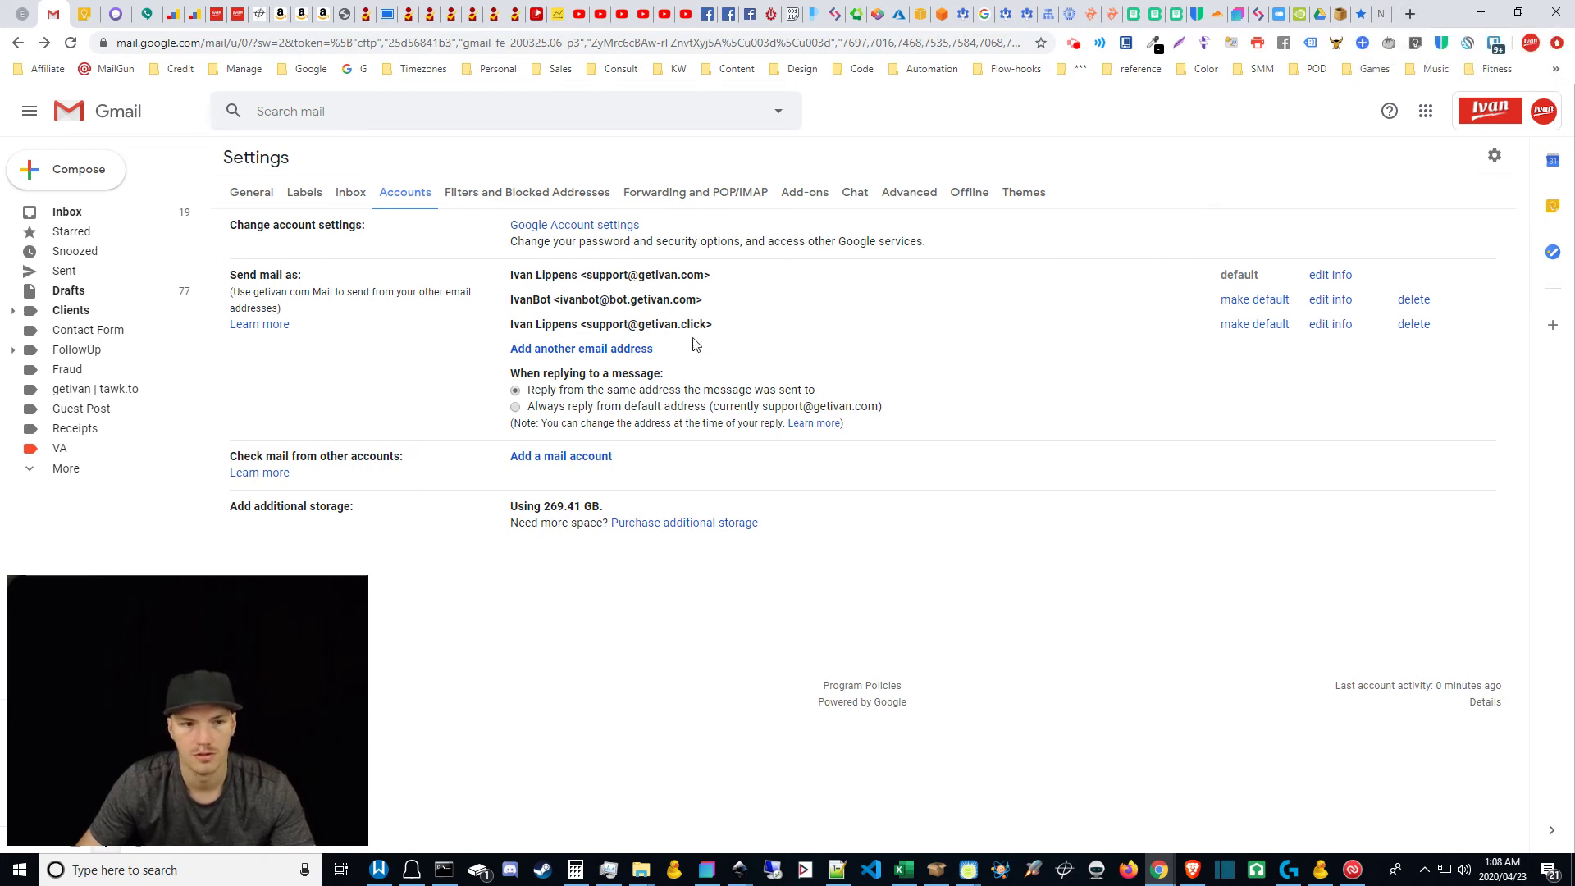
Step: Search Google for 'send test email'
click(1383, 10)
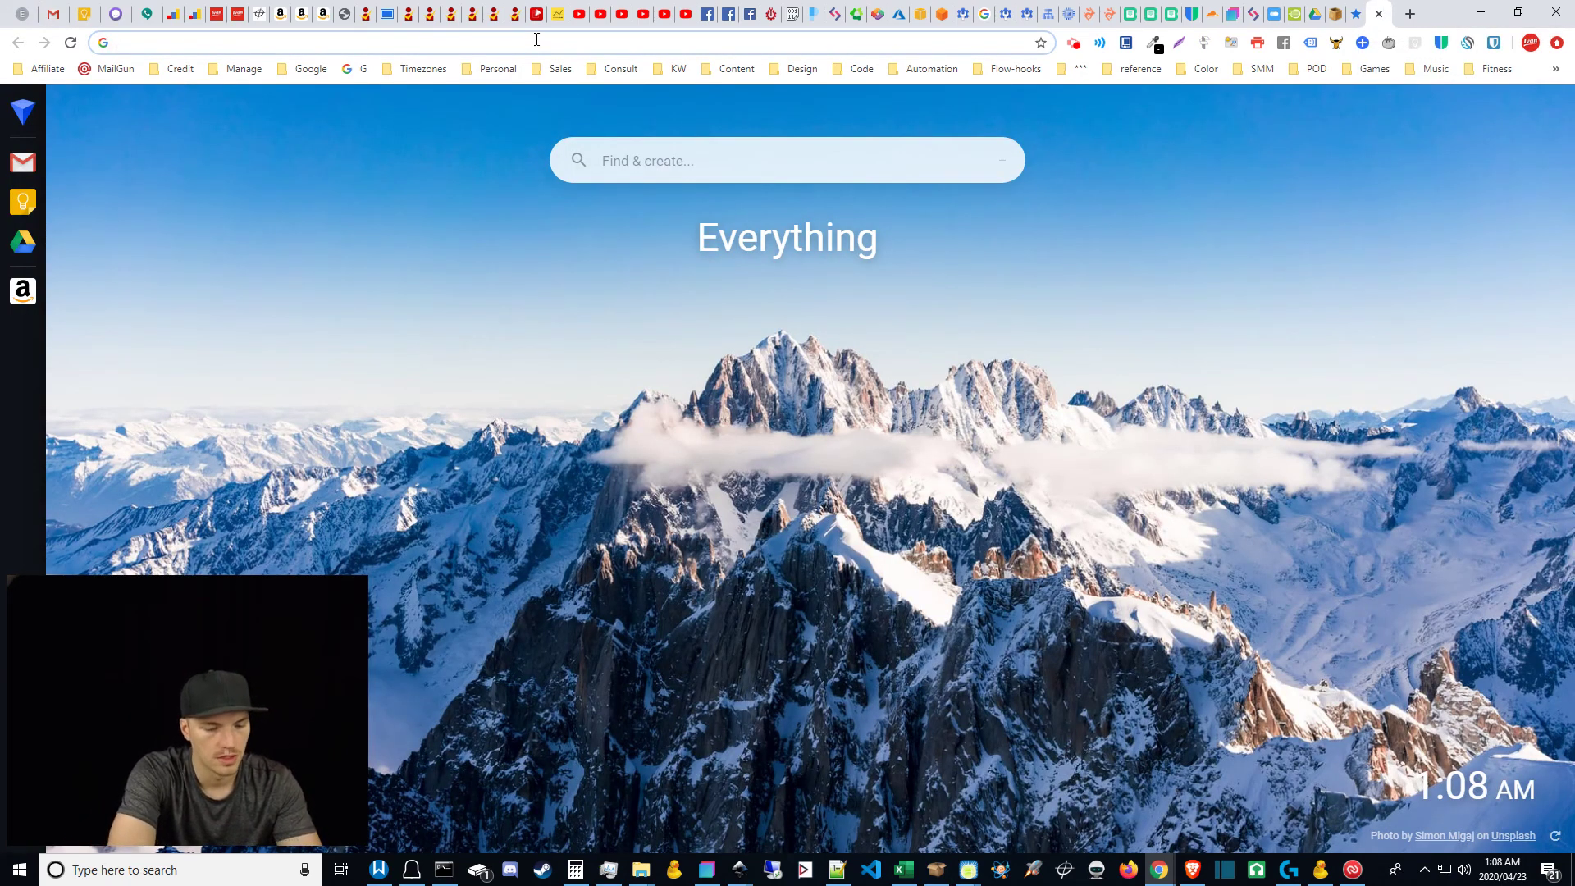
text(send test emai)
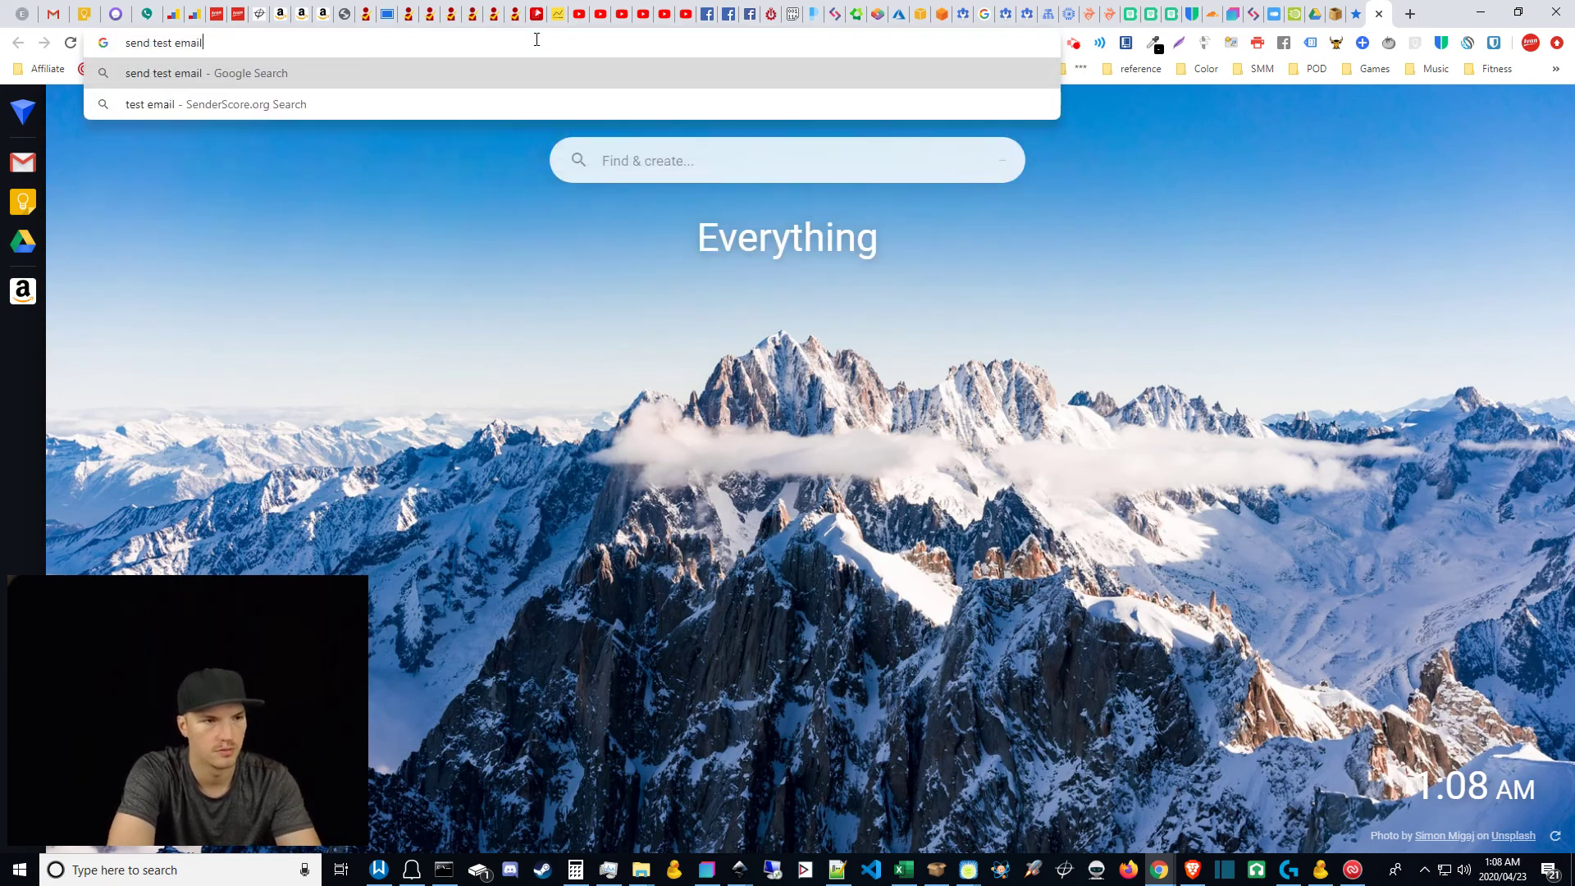
text(l)
key(Return)
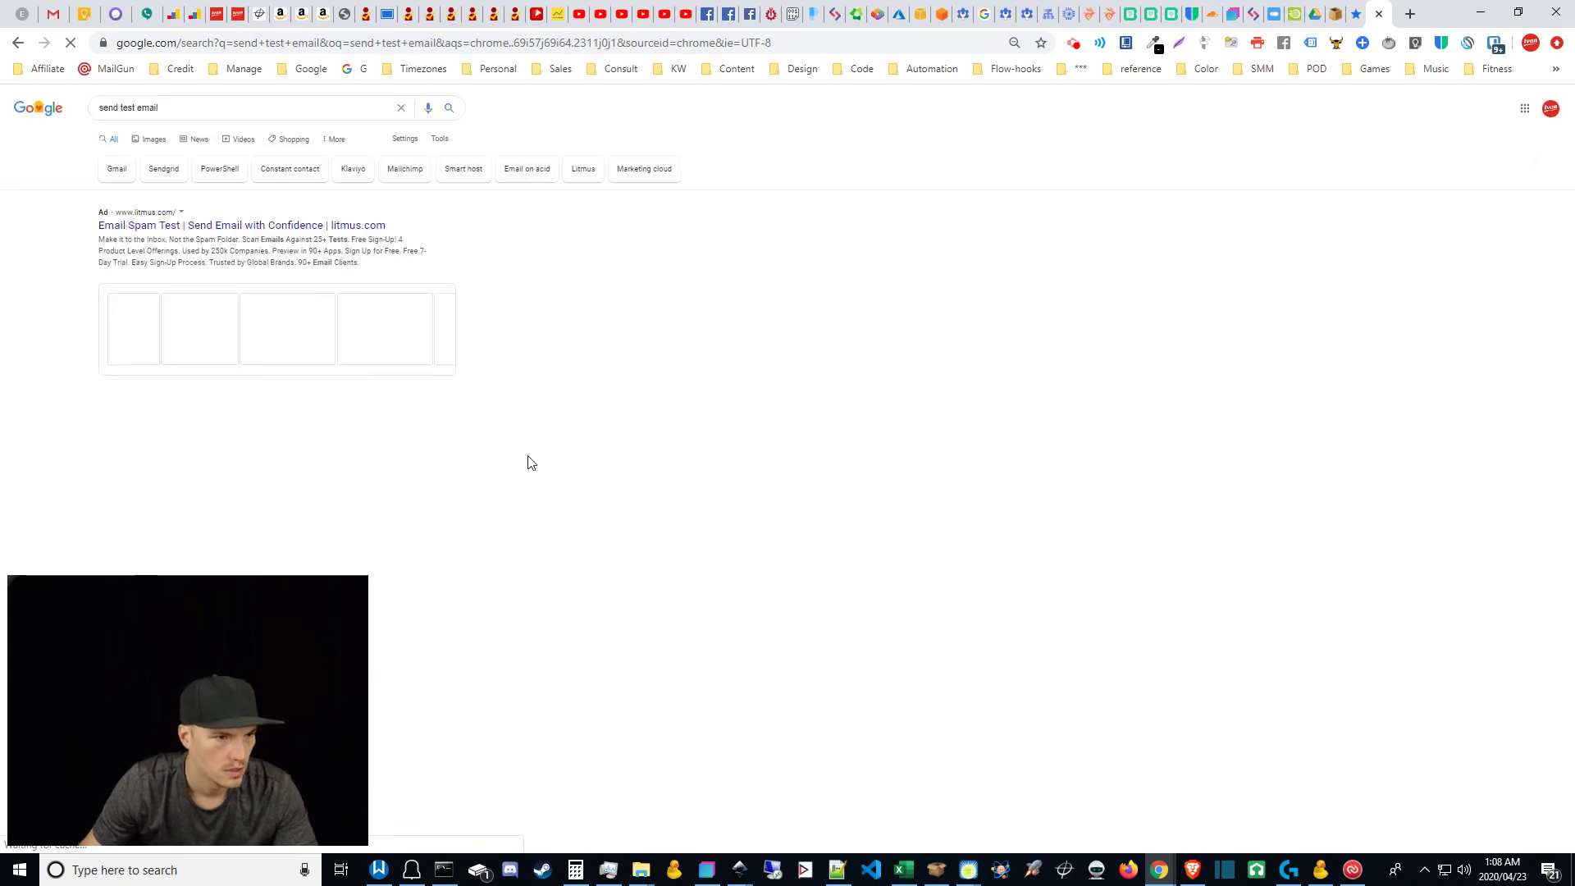
Step: Open the 'Is My Email Working?' round-trip test site from the results
scroll(583, 471, down, 3)
scroll(586, 476, down, 1)
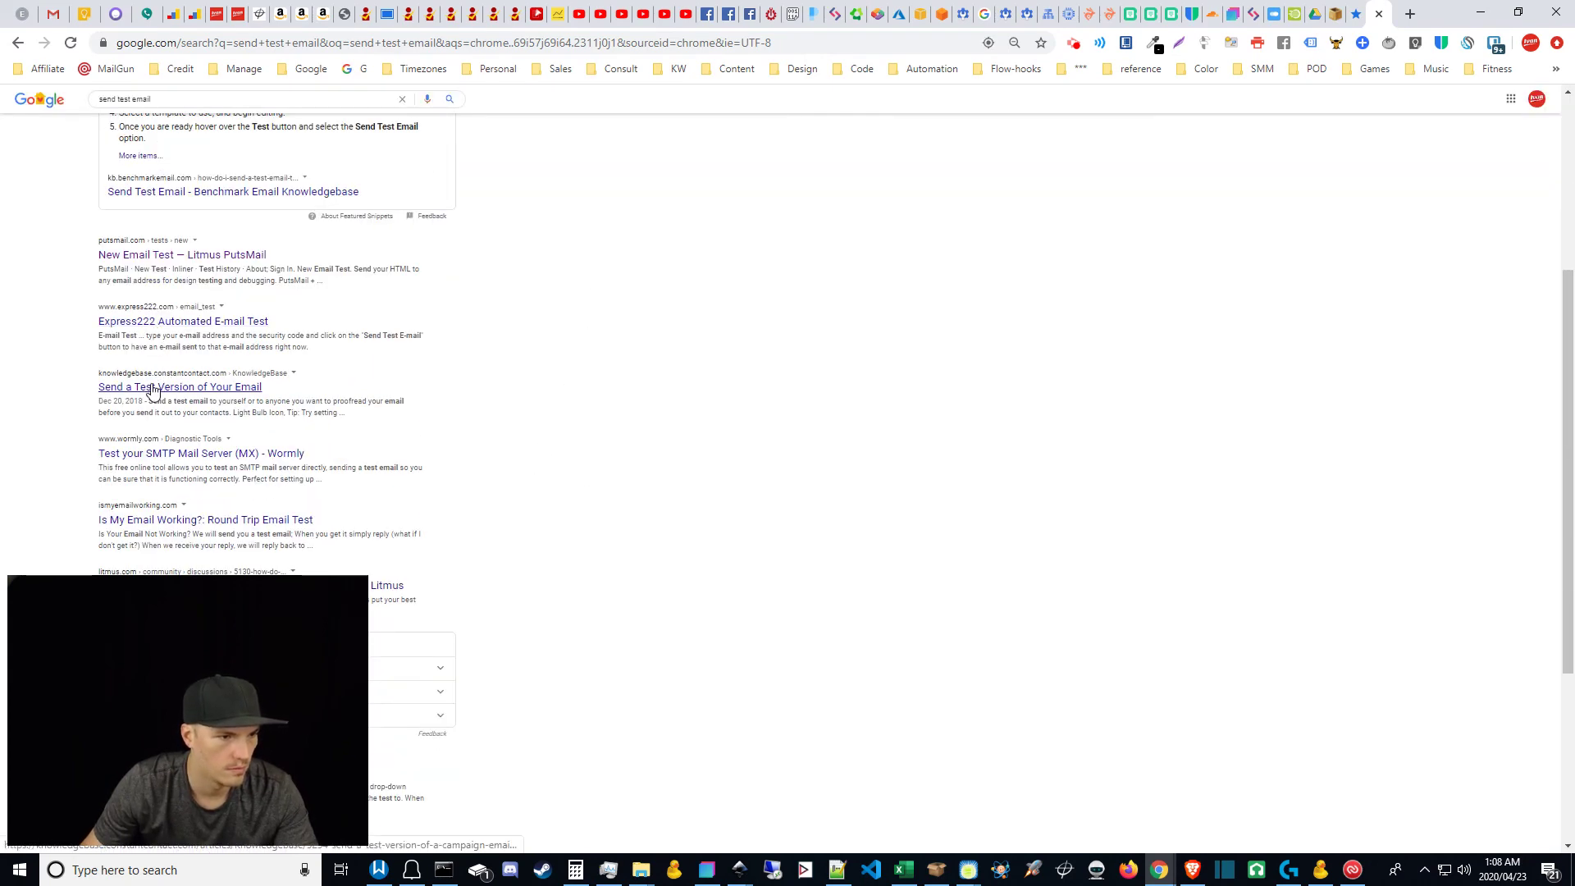
click(175, 459)
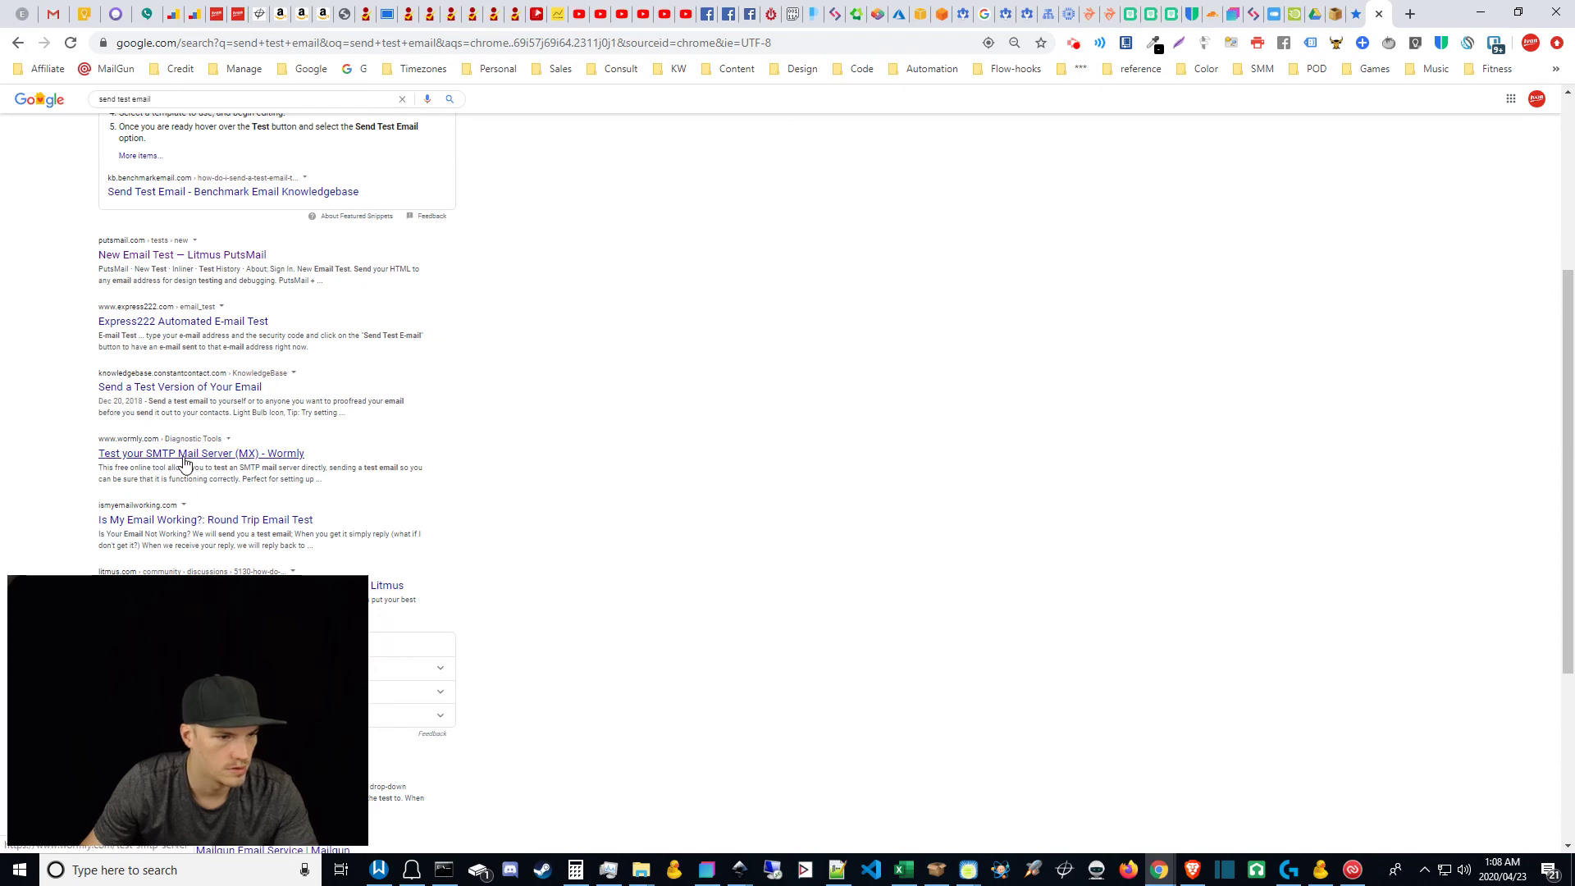
click(184, 522)
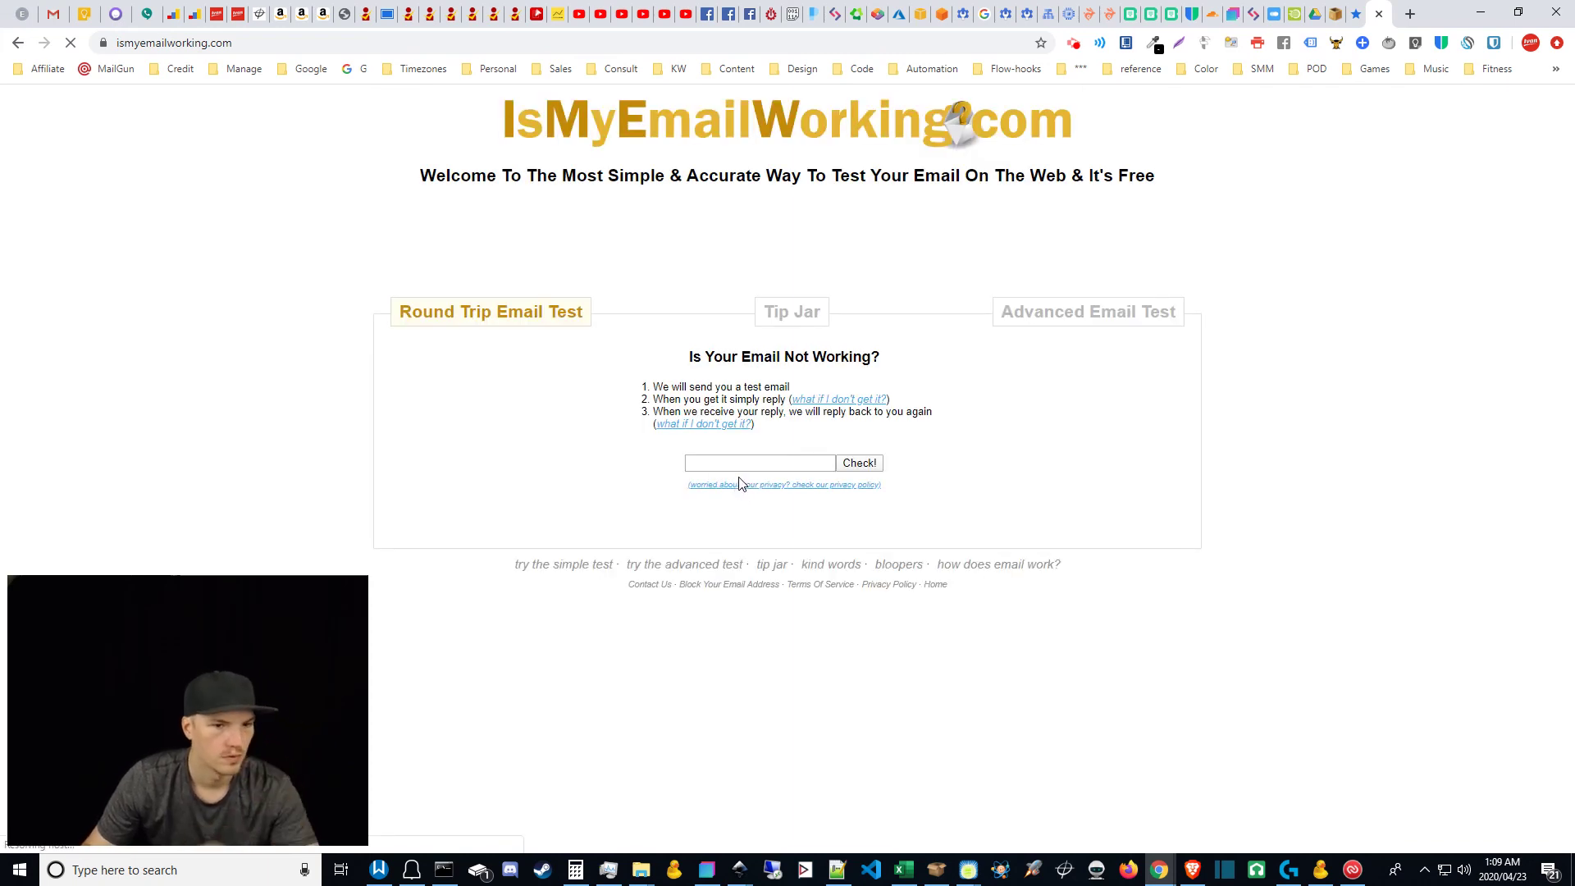
click(781, 462)
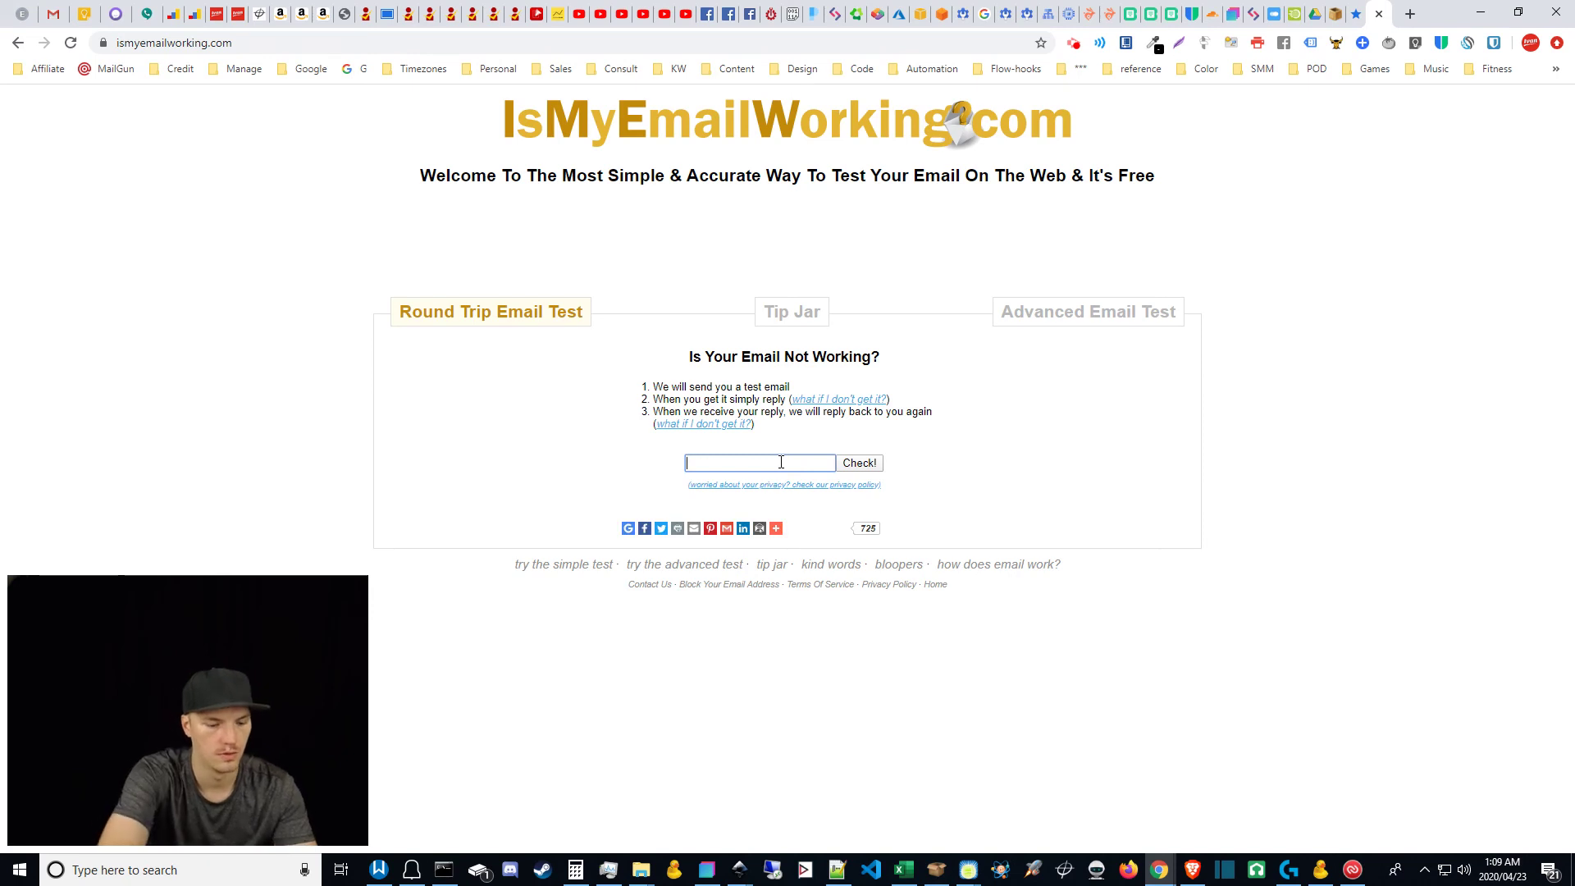
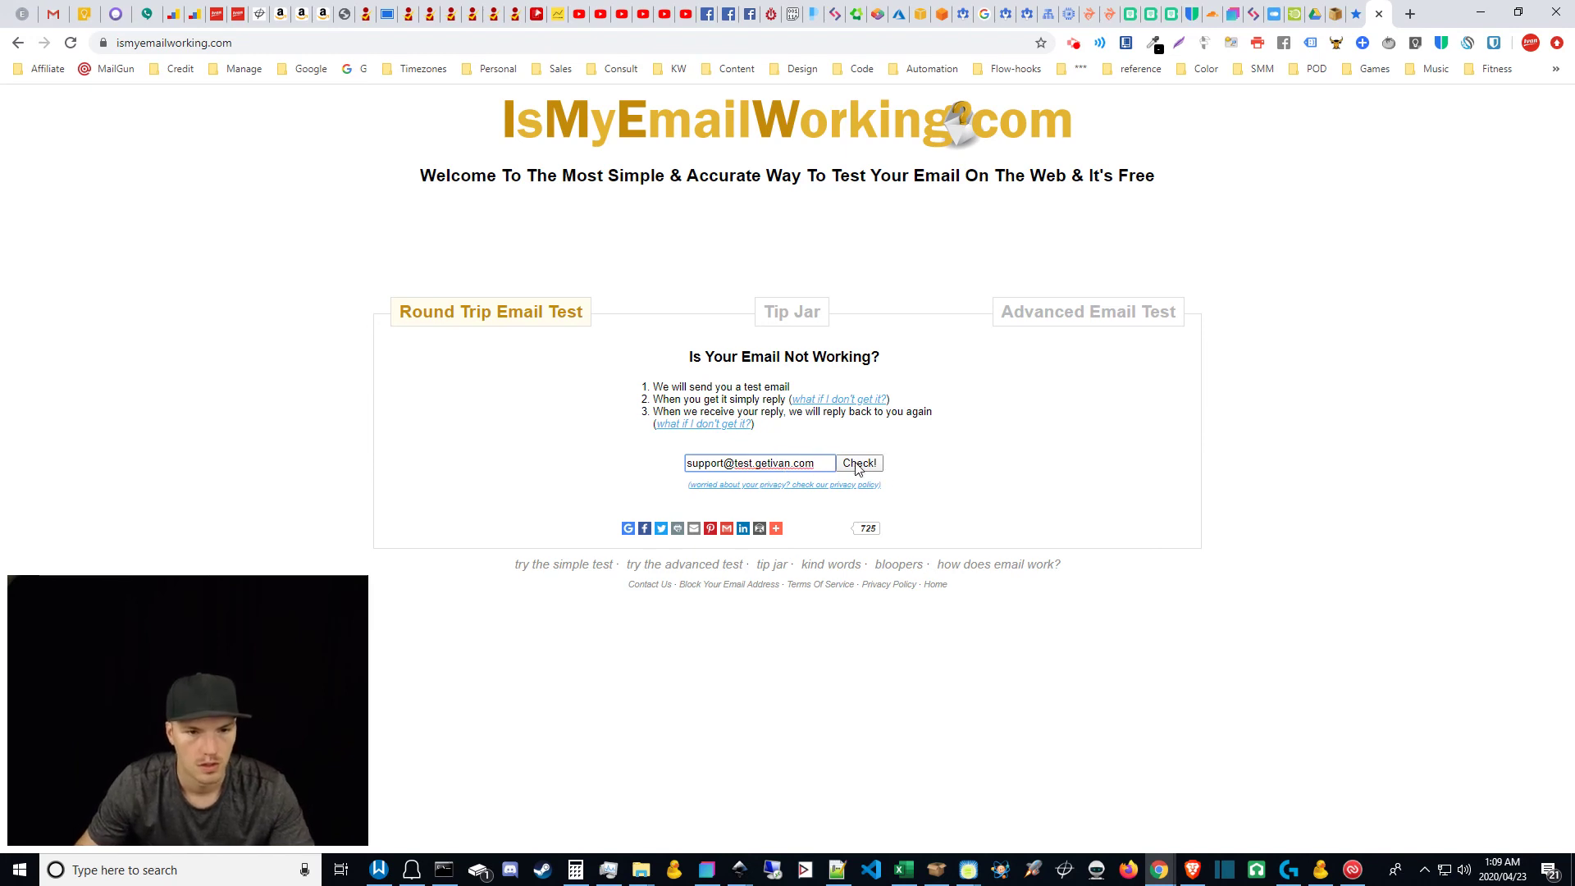
click(857, 464)
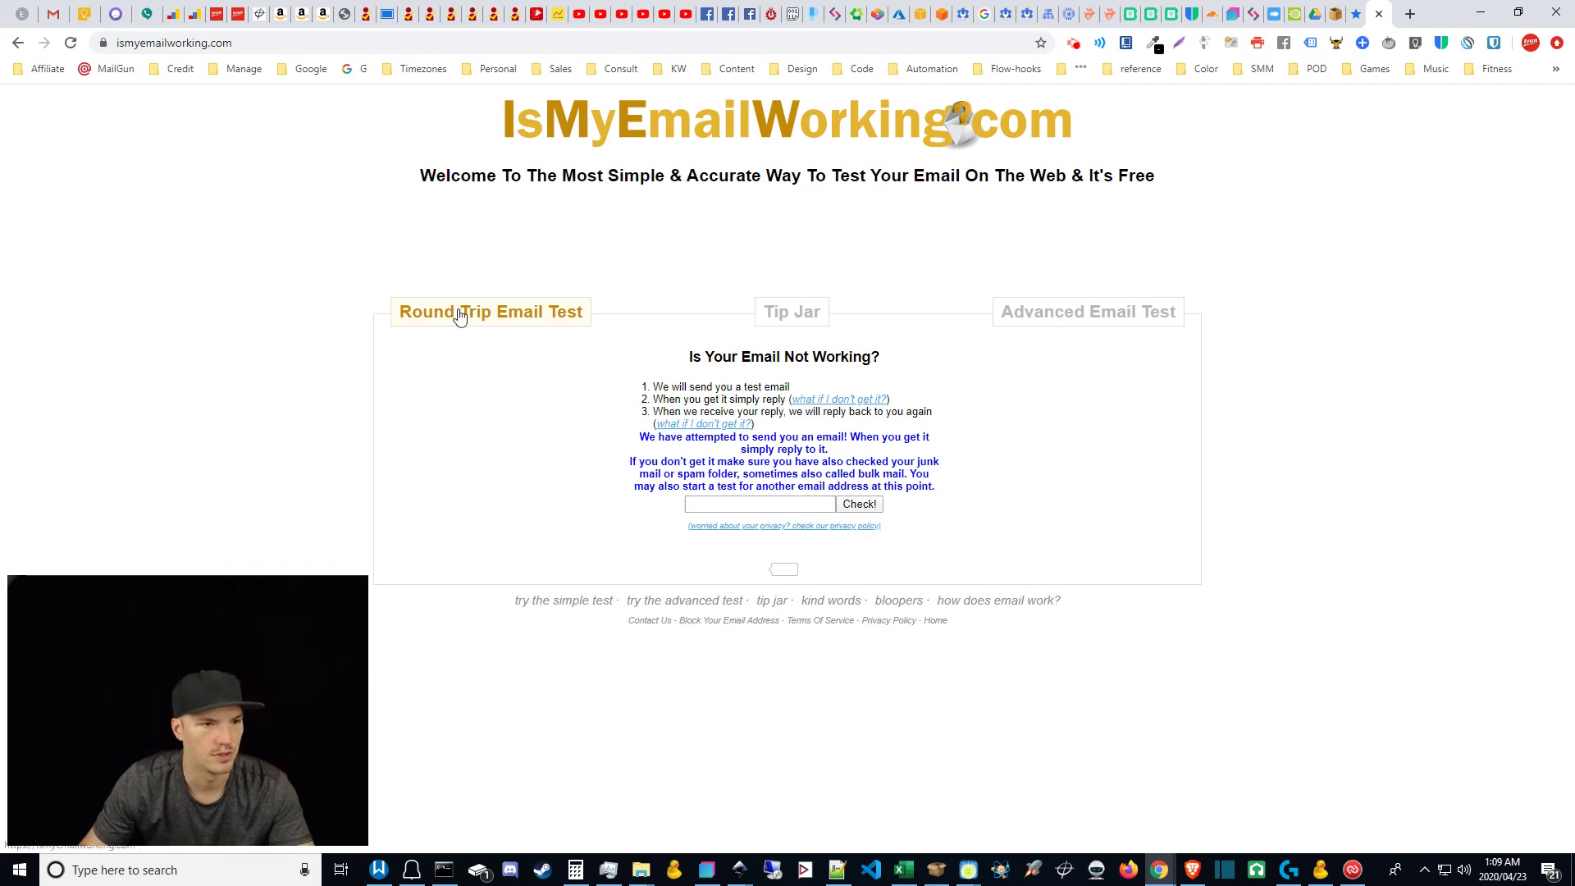
Step: Confirm in Gmail that the test email's recipient details show the support address, then return to Google Admin
key(ctrl+2)
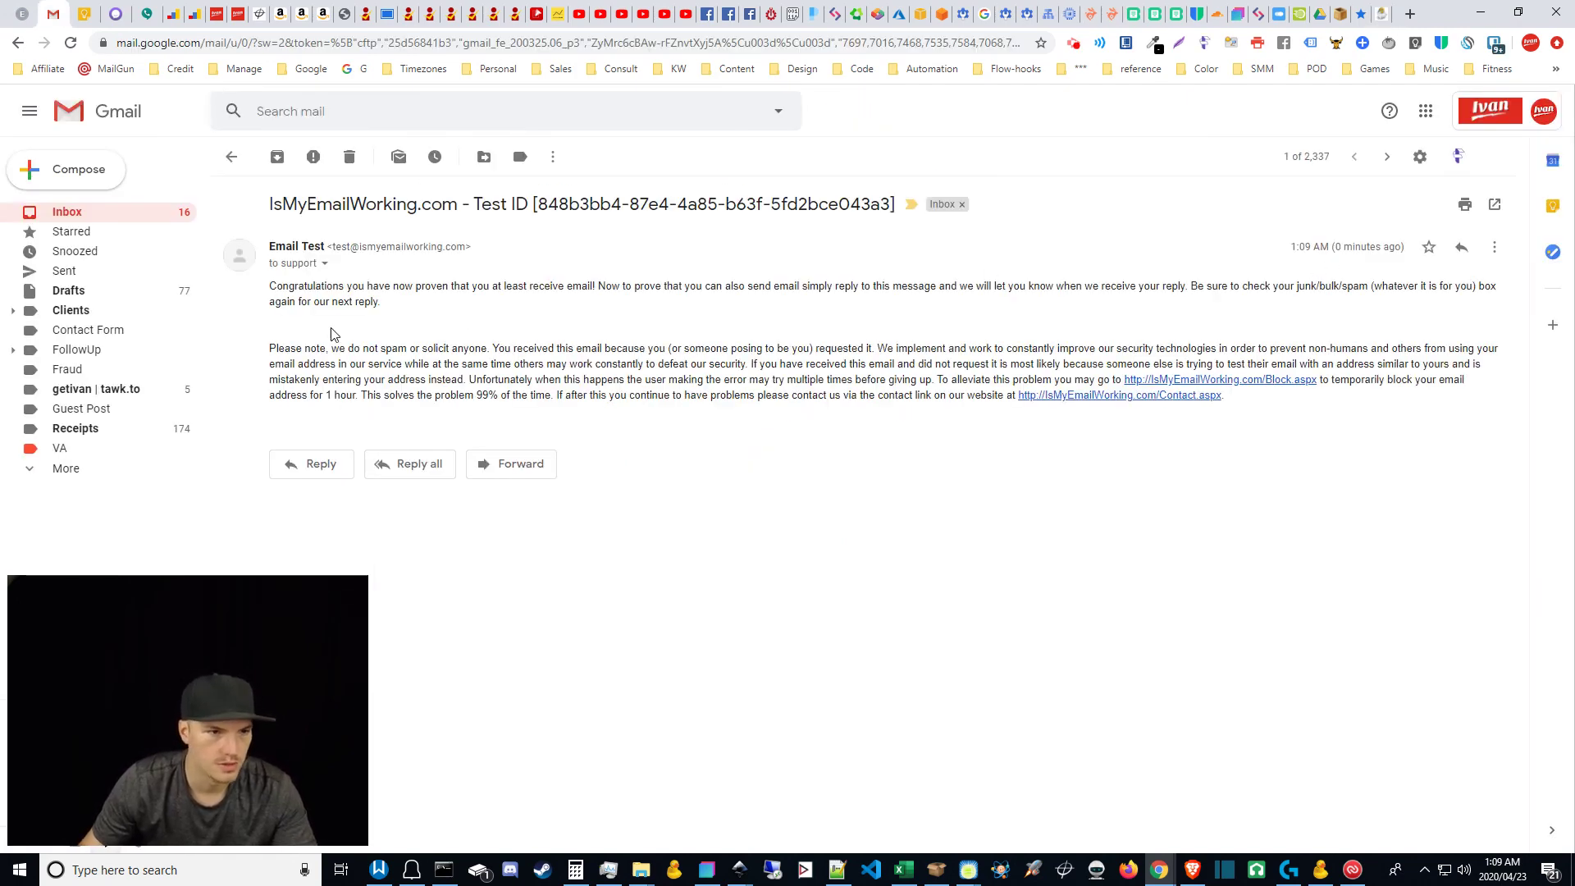
click(324, 264)
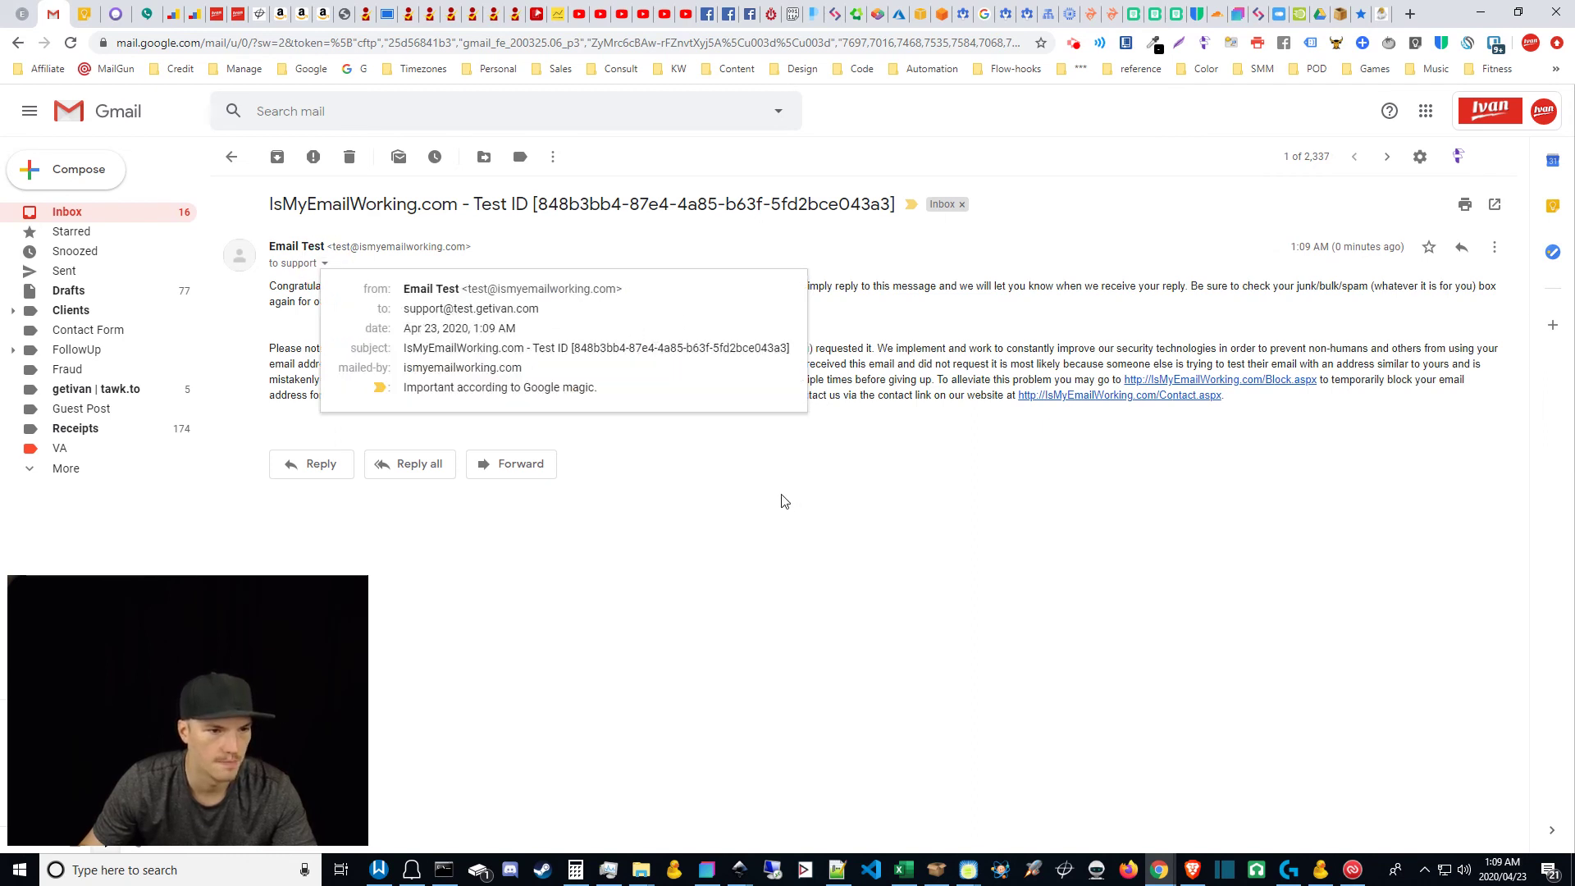
click(876, 350)
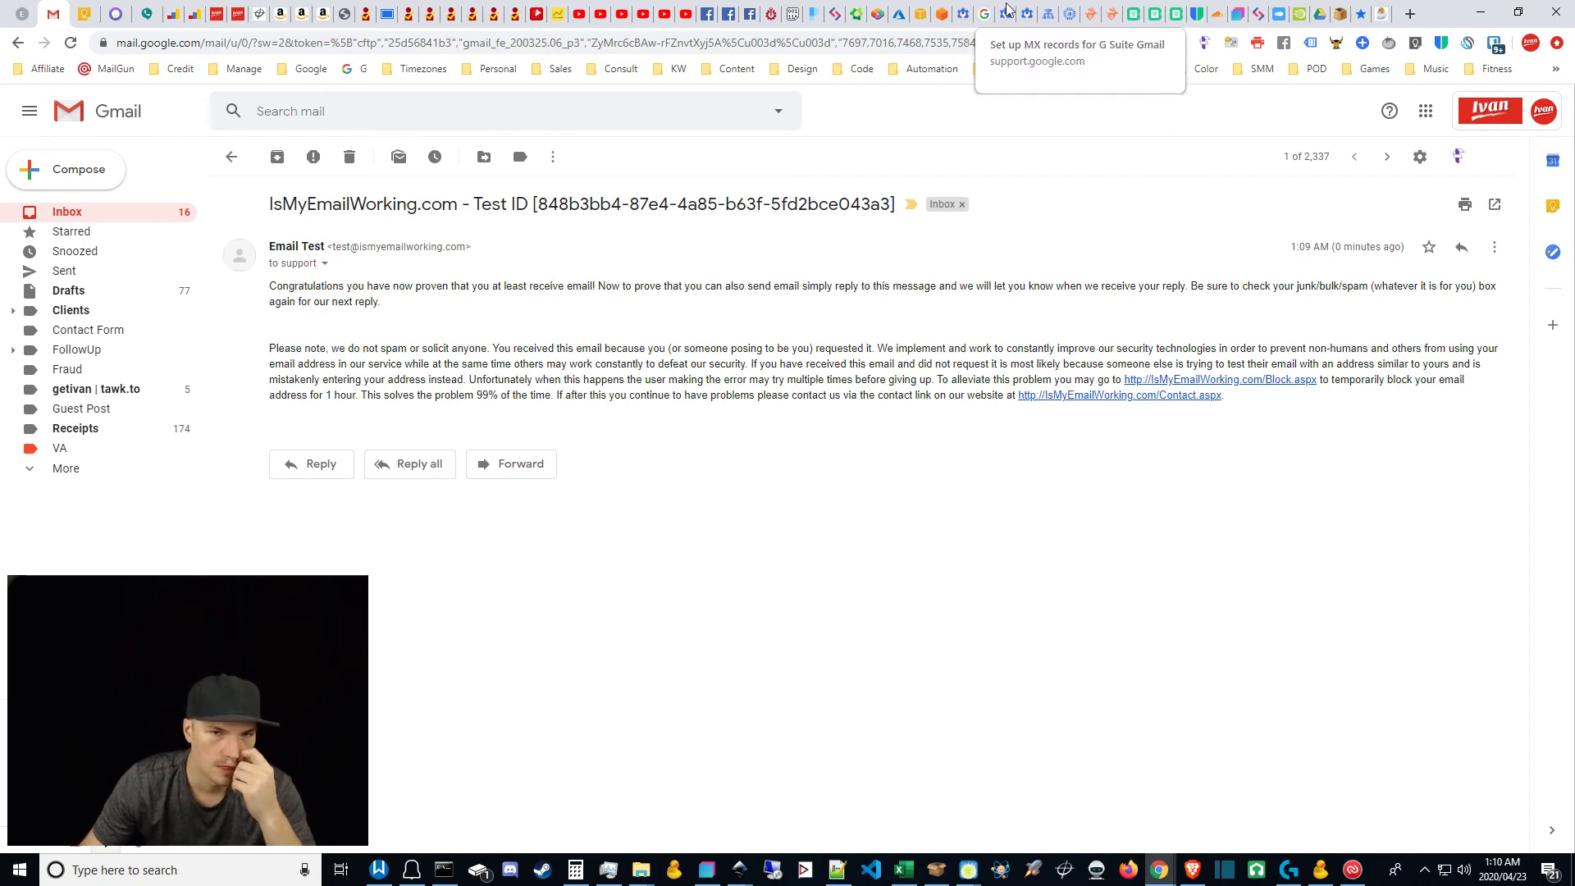
click(987, 10)
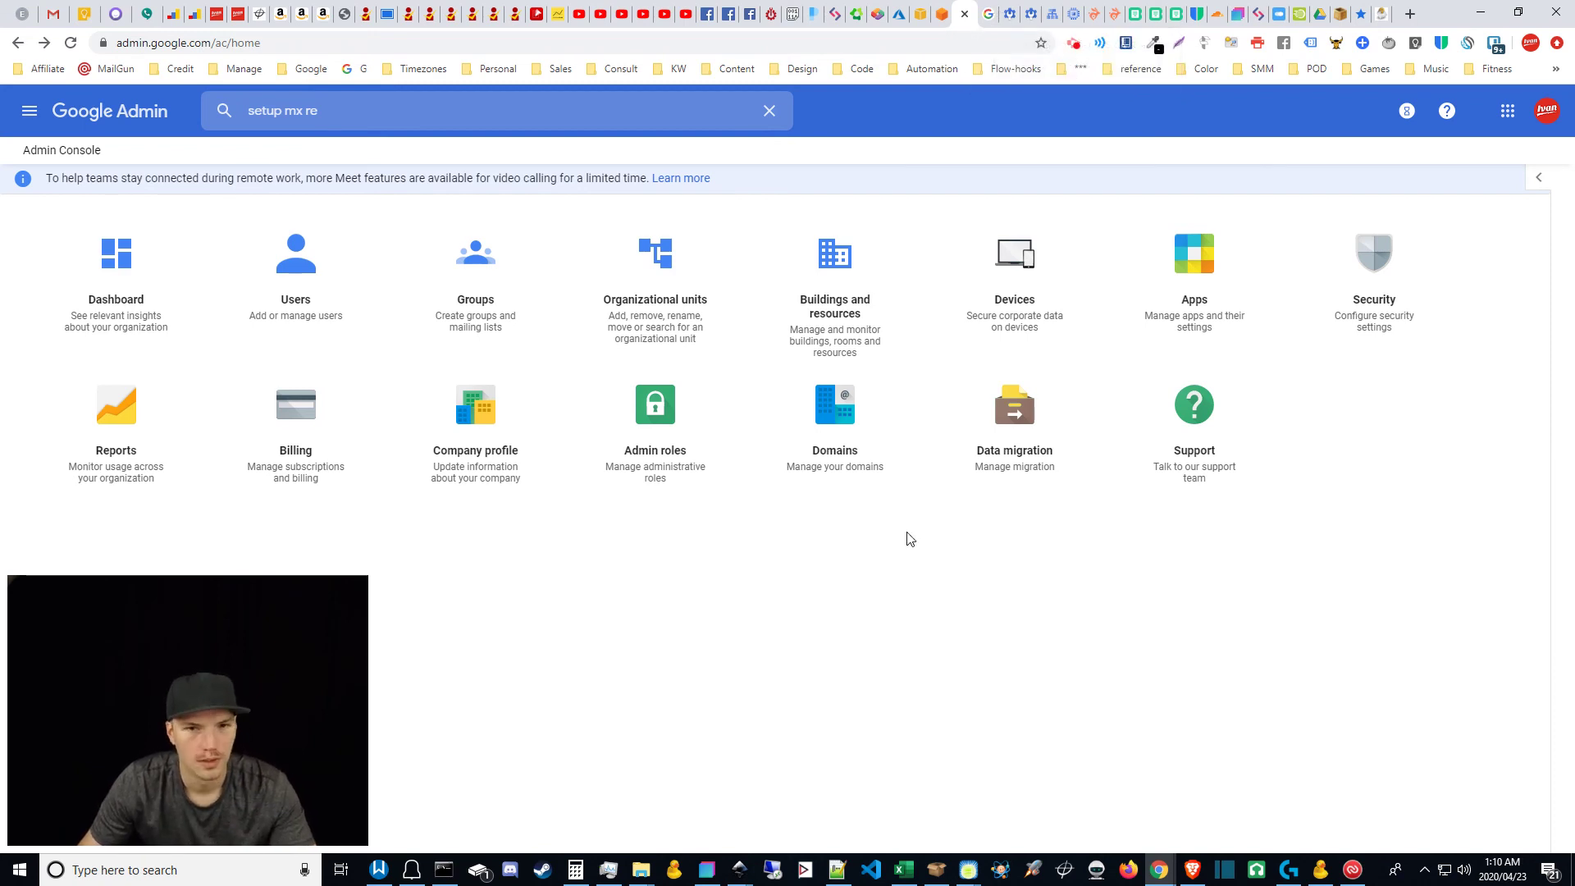
Step: Review Domains > Manage domains, then find the five MX server values in the G Suite help article
click(836, 422)
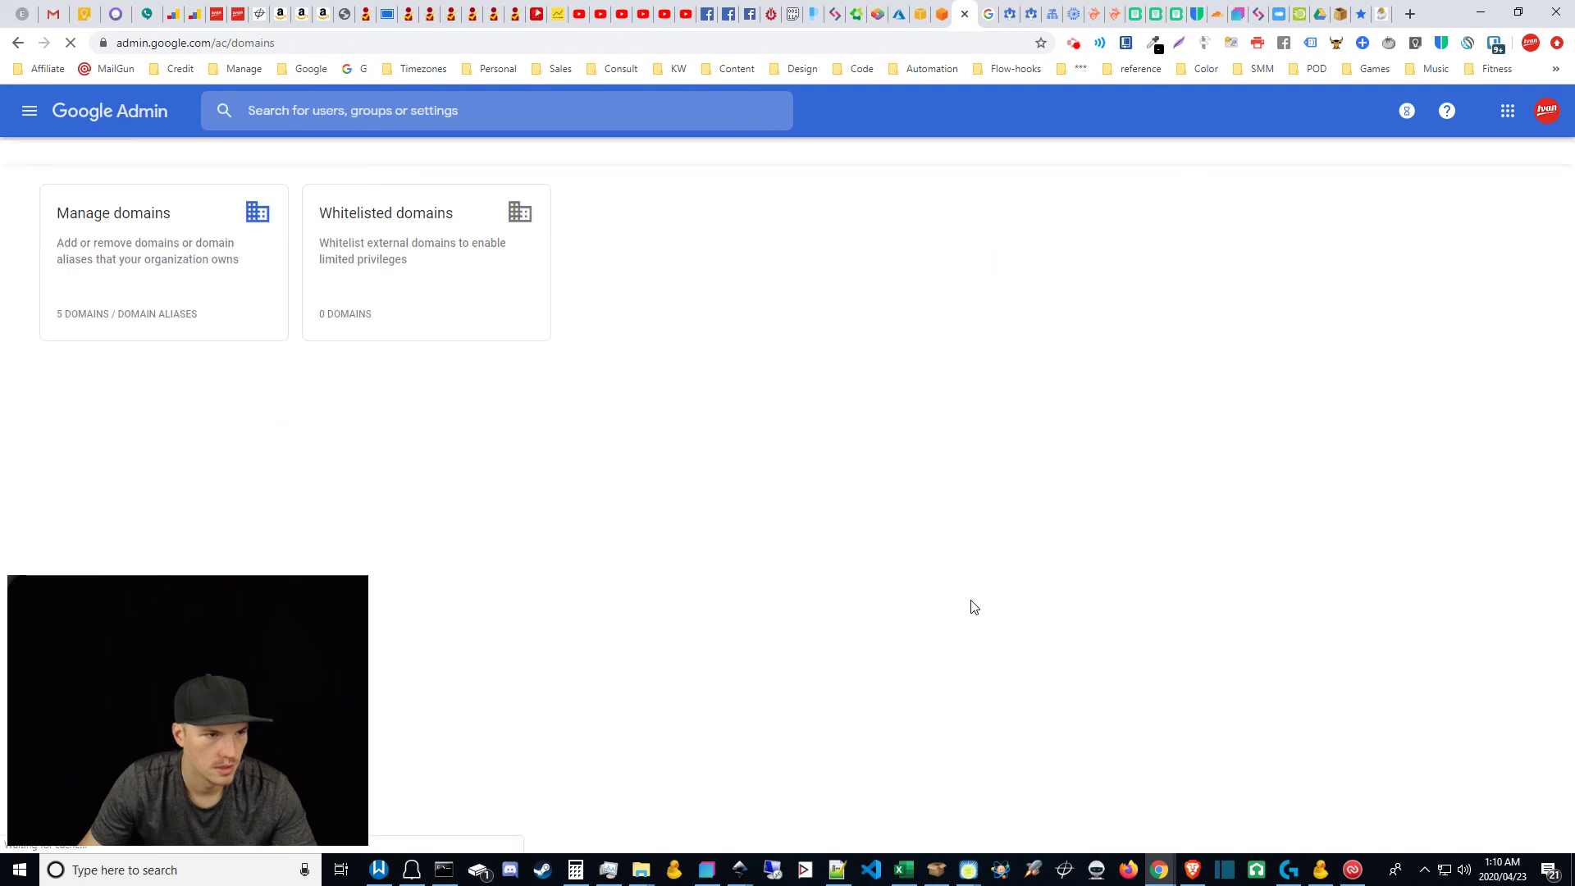
click(153, 246)
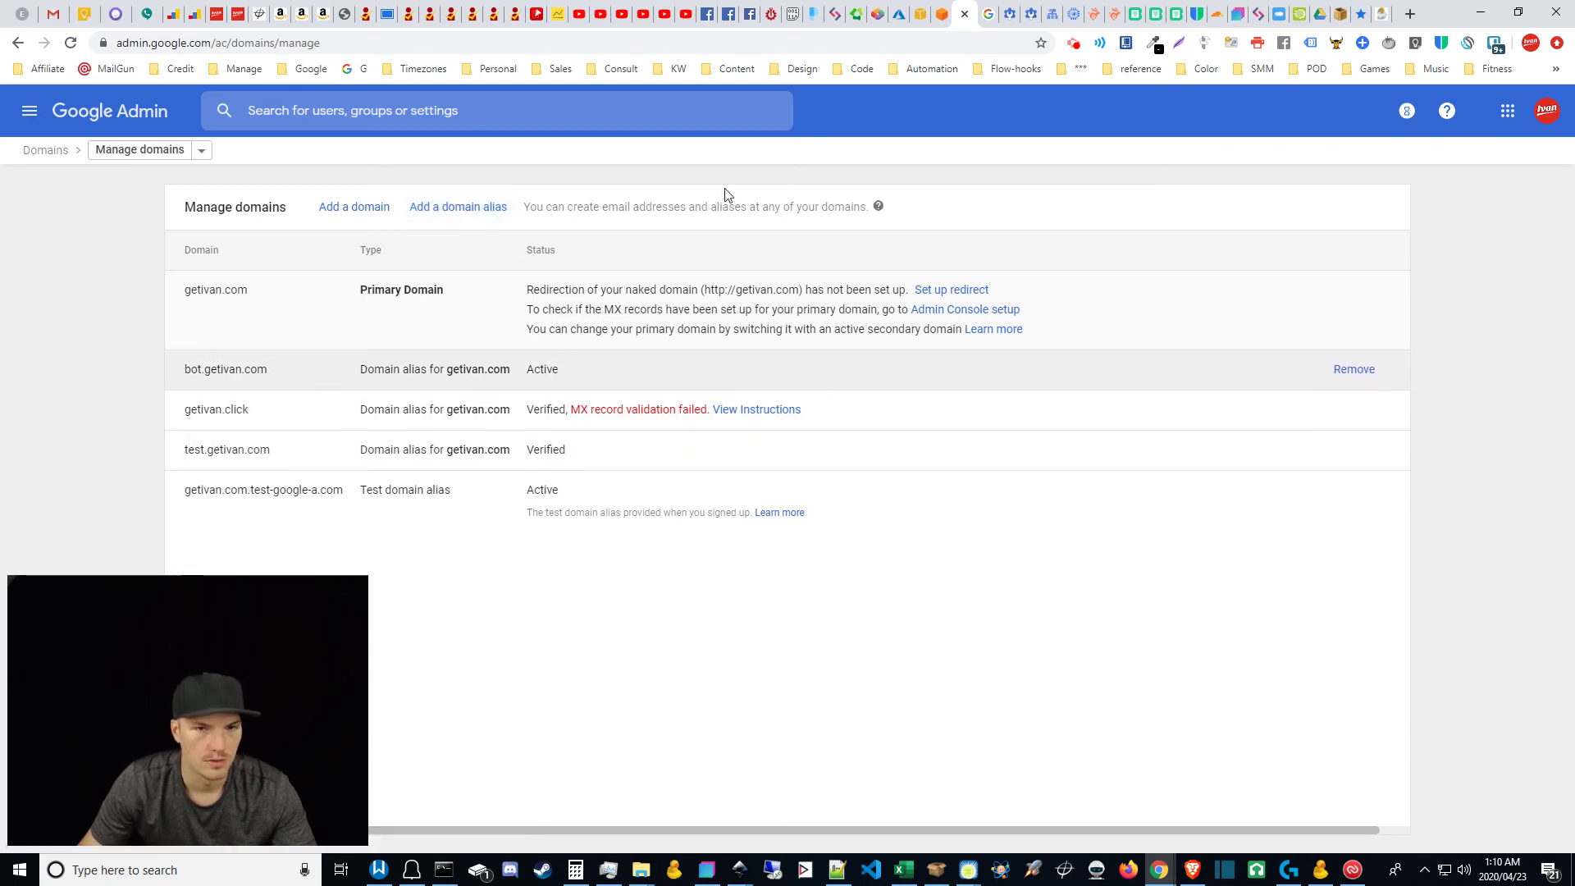
click(991, 8)
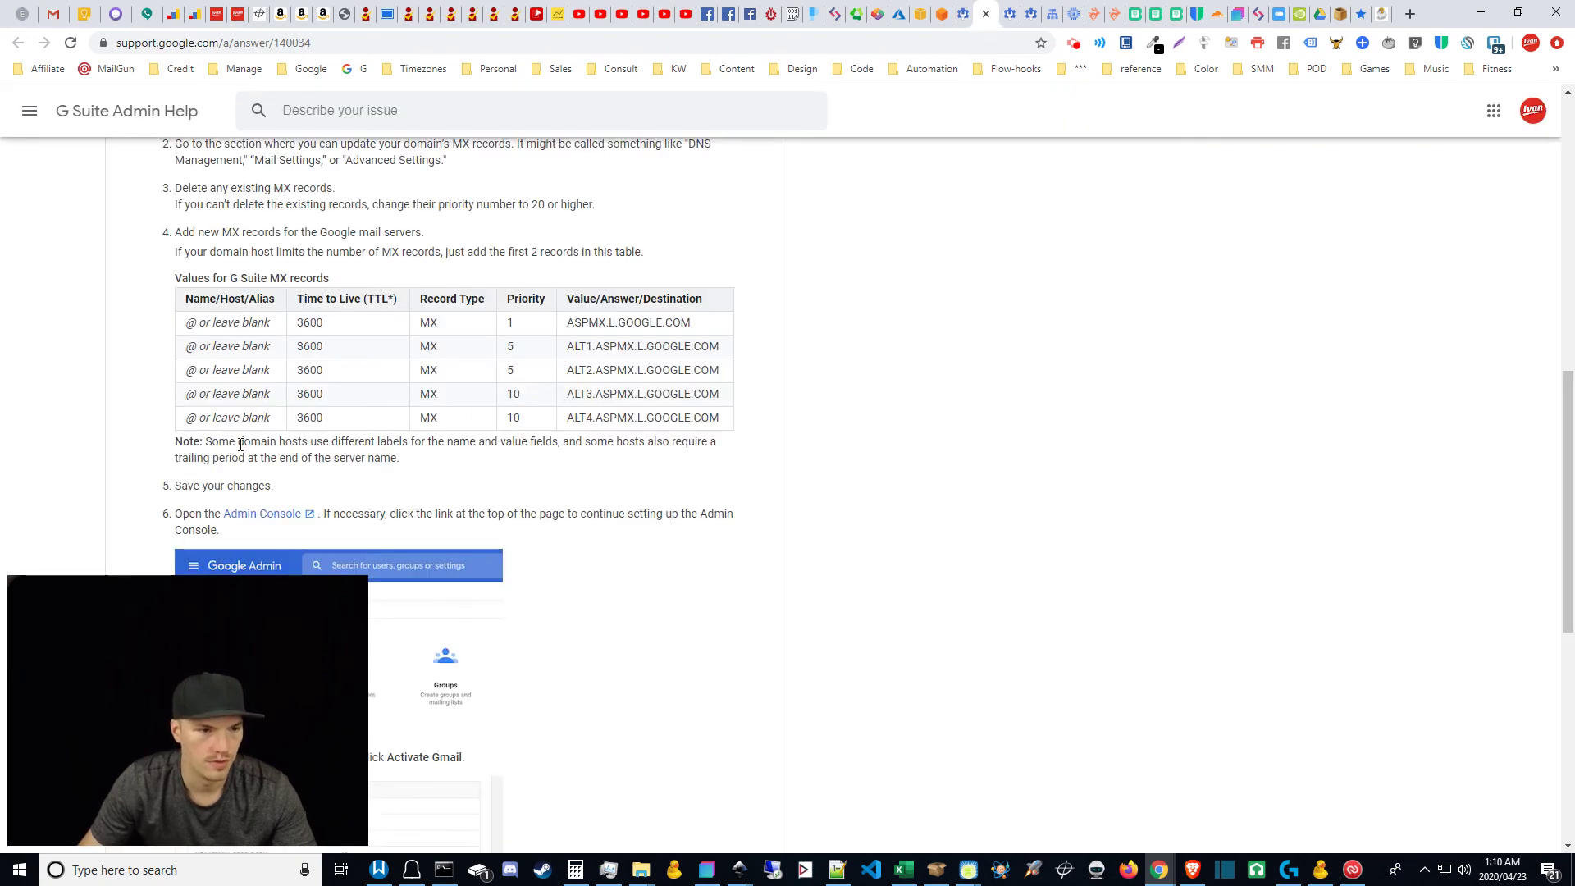
scroll(805, 439, up, 10)
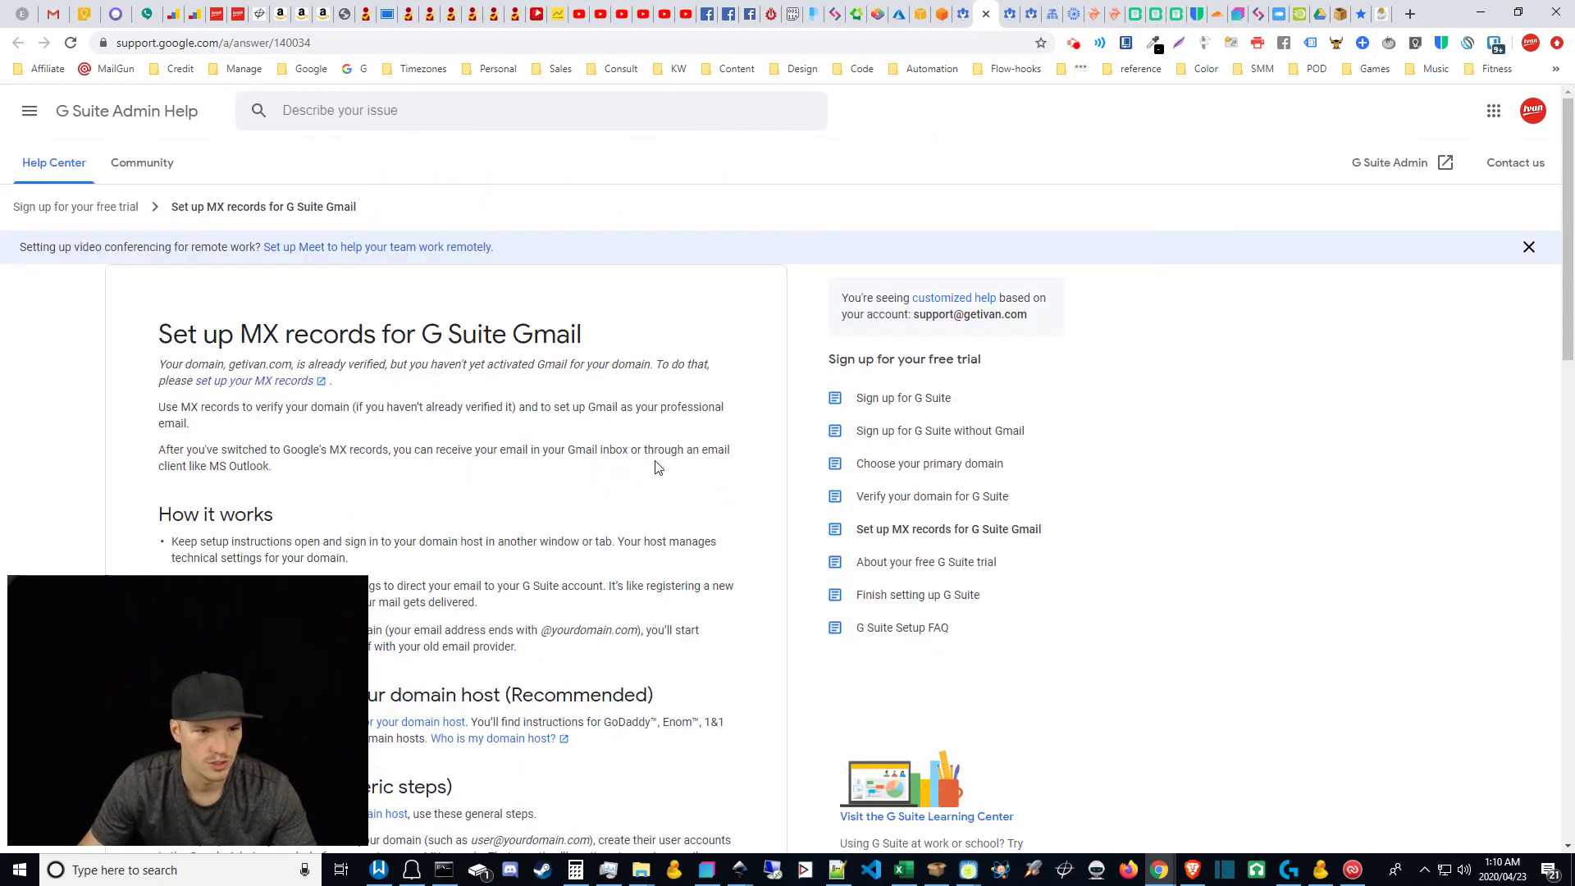
scroll(656, 462, down, 10)
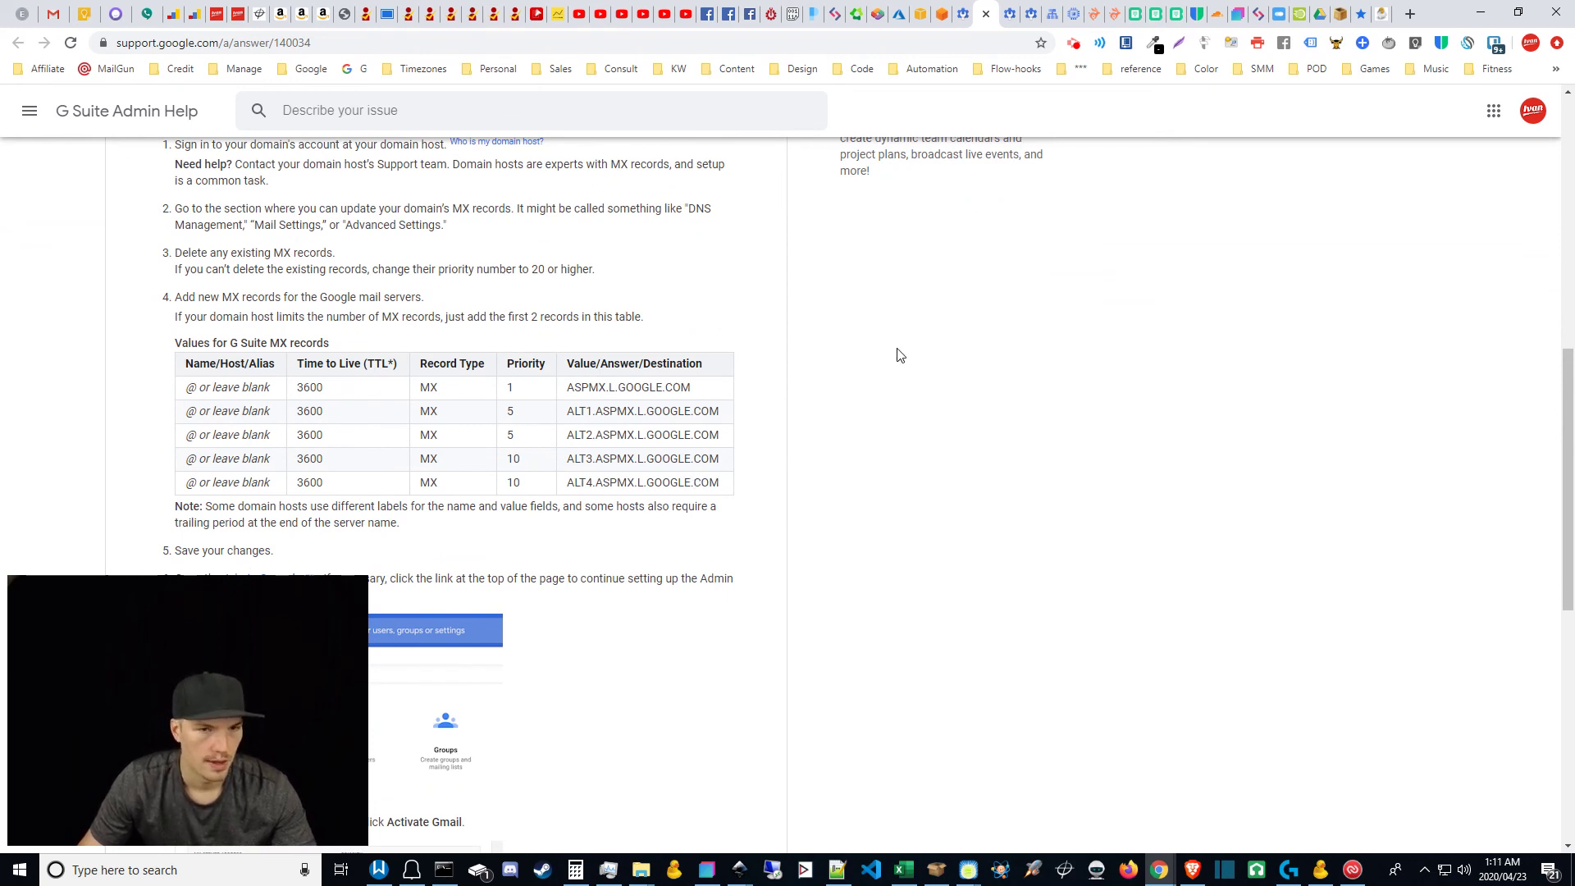
Step: Compare the DKIM Authenticate email page against the three Rewrite message default routing rules
click(1023, 6)
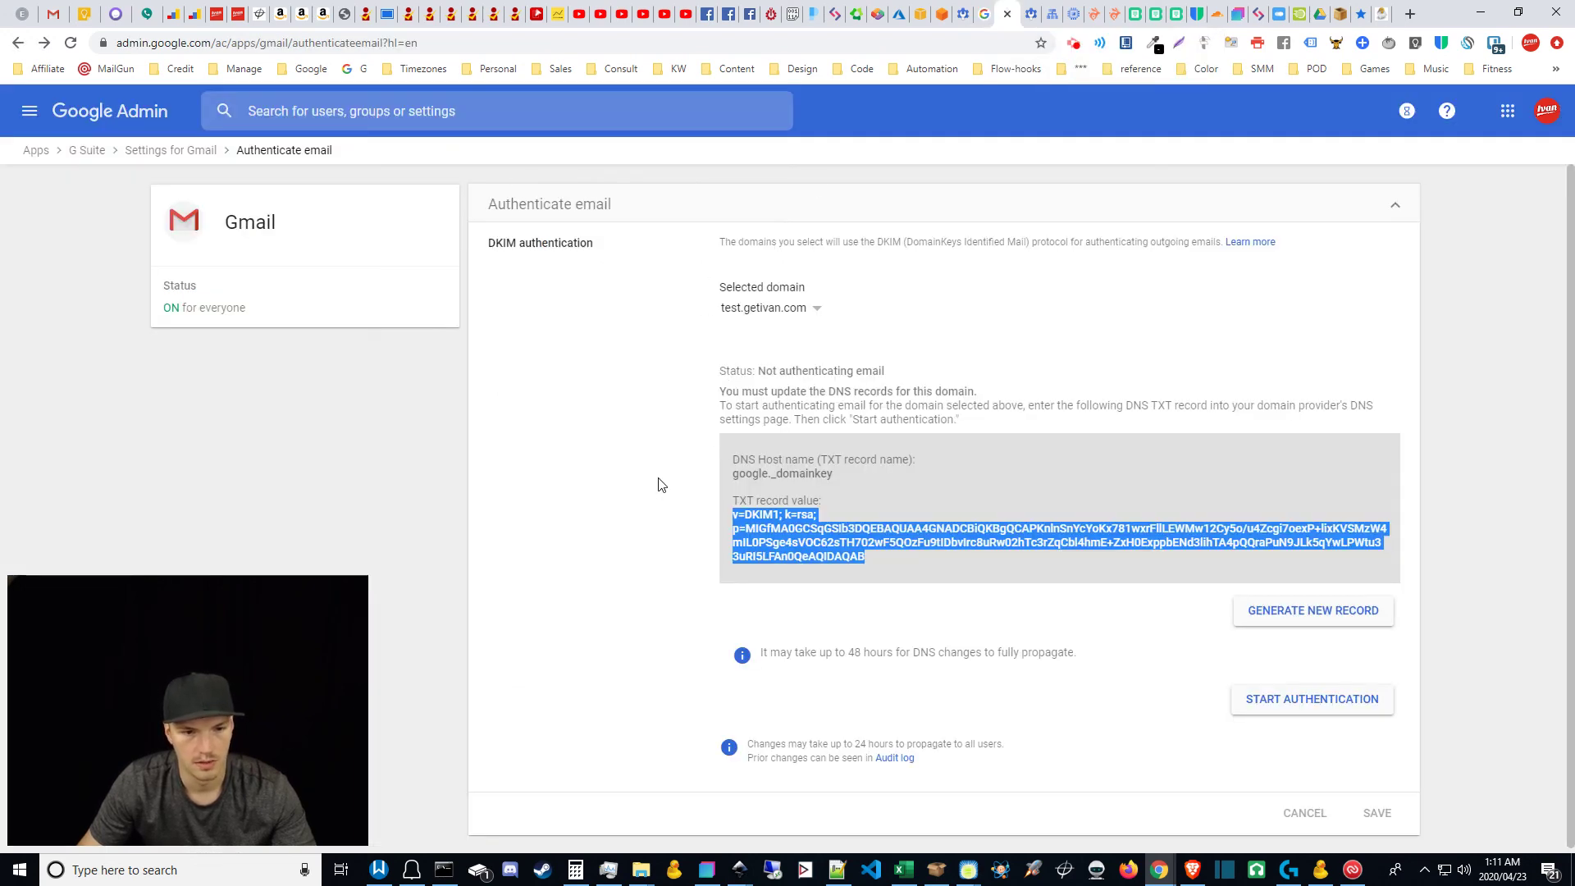
scroll(668, 587, down, 1)
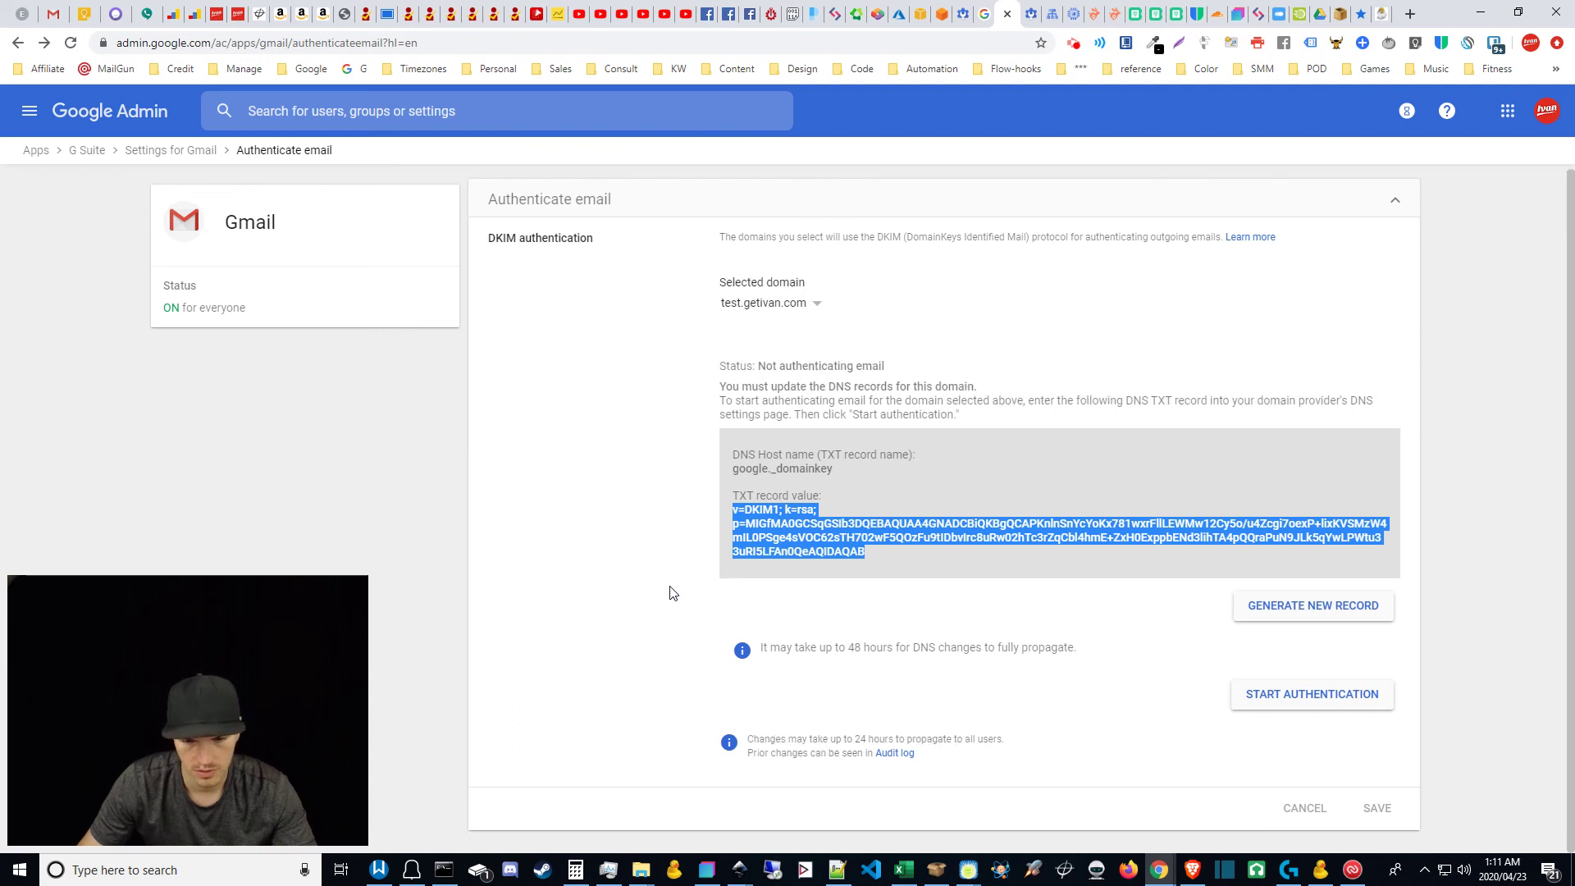
scroll(671, 593, up, 1)
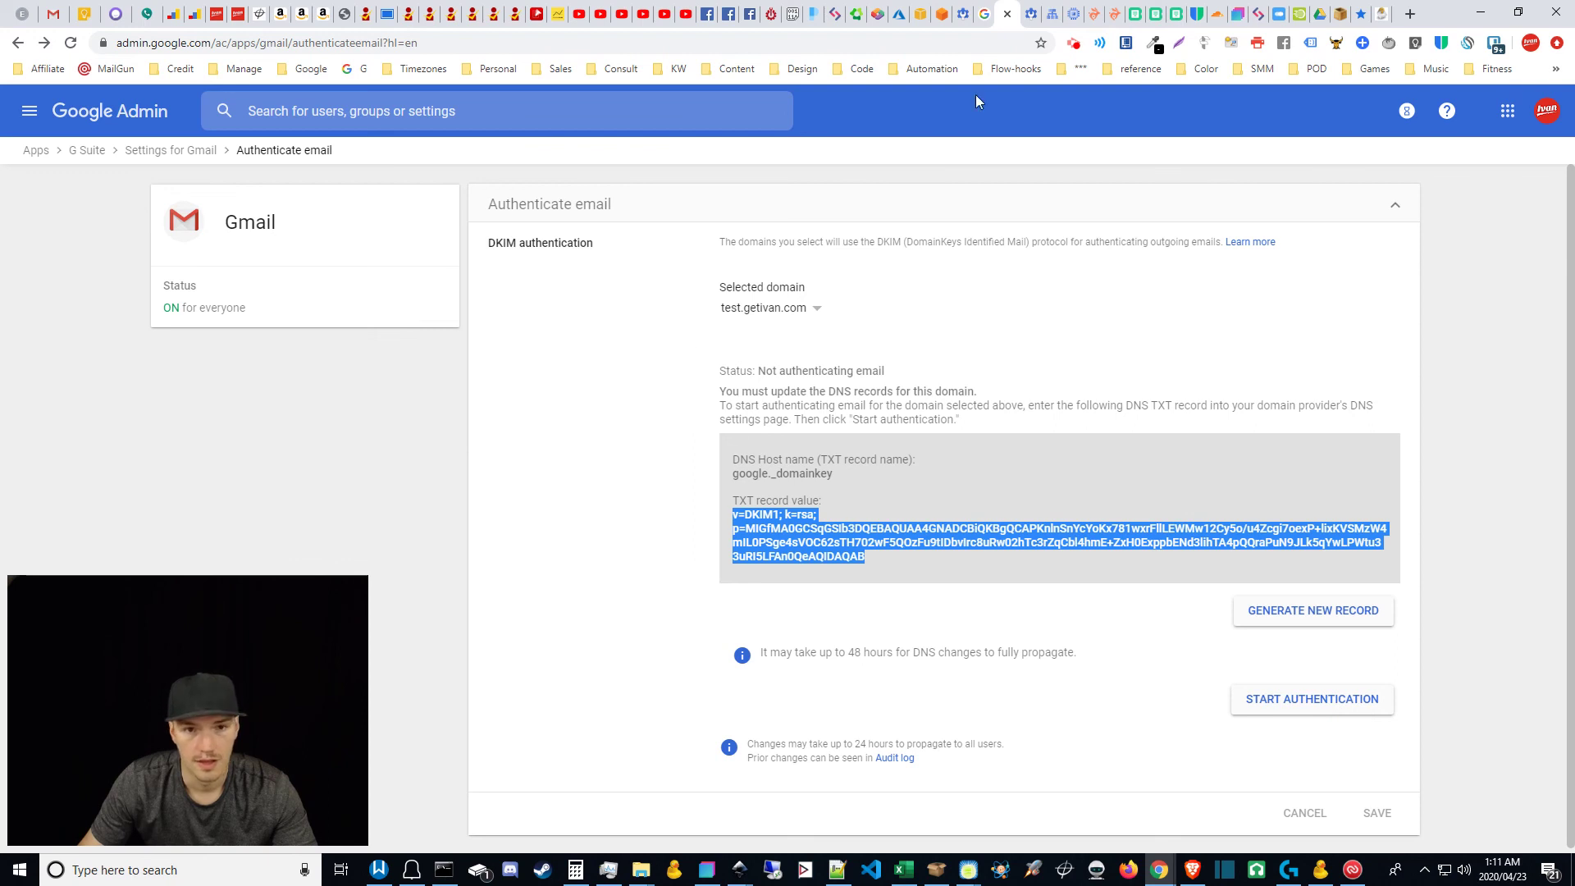
click(1025, 12)
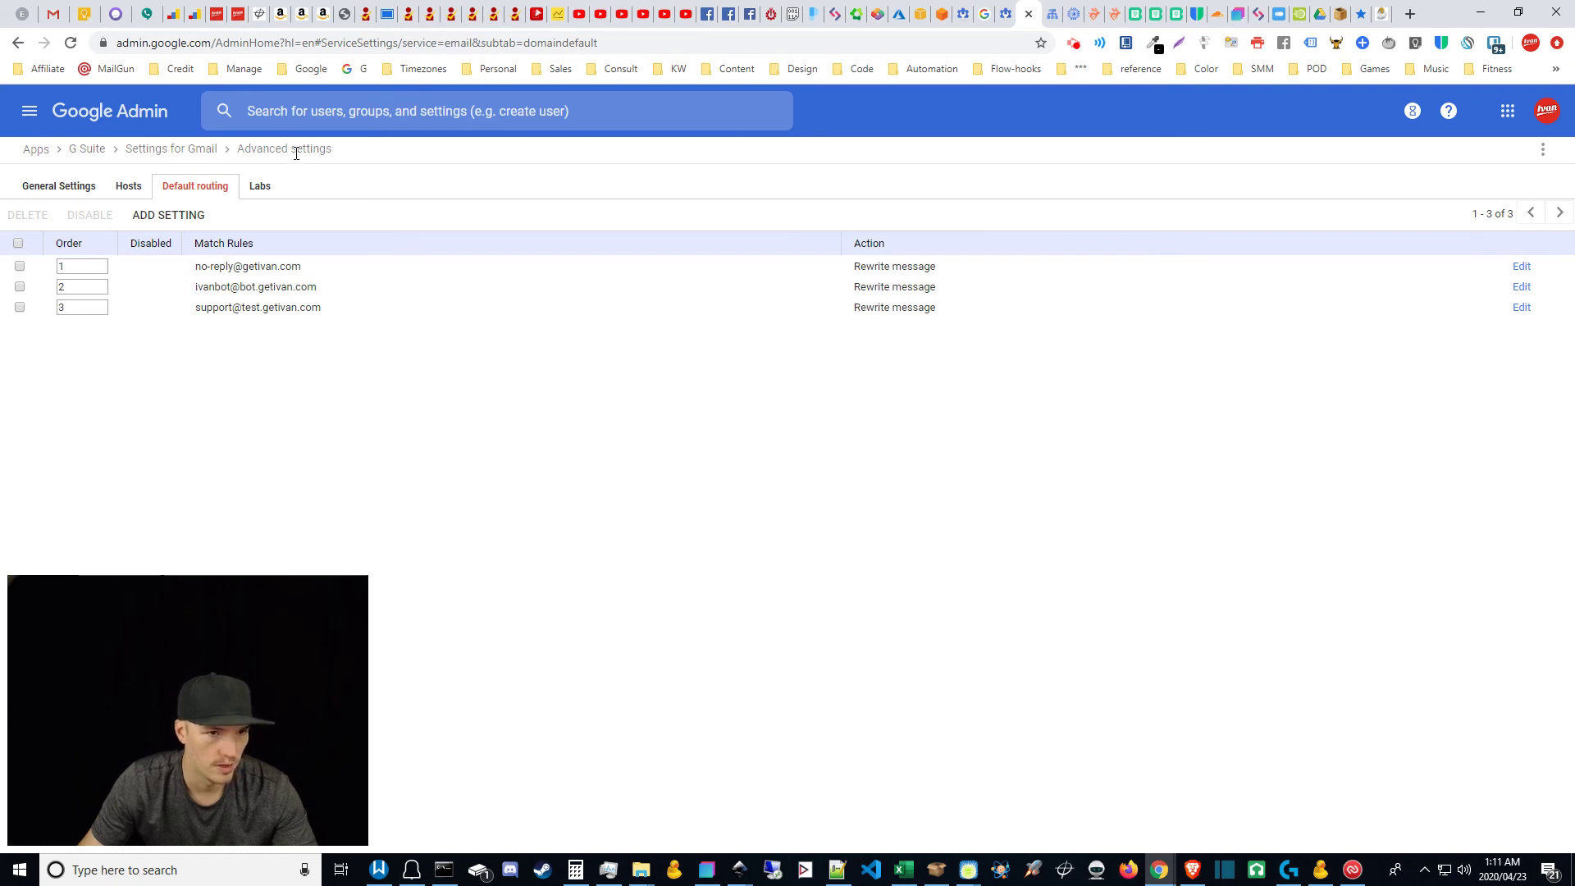
key(ctrl+shift+Tab)
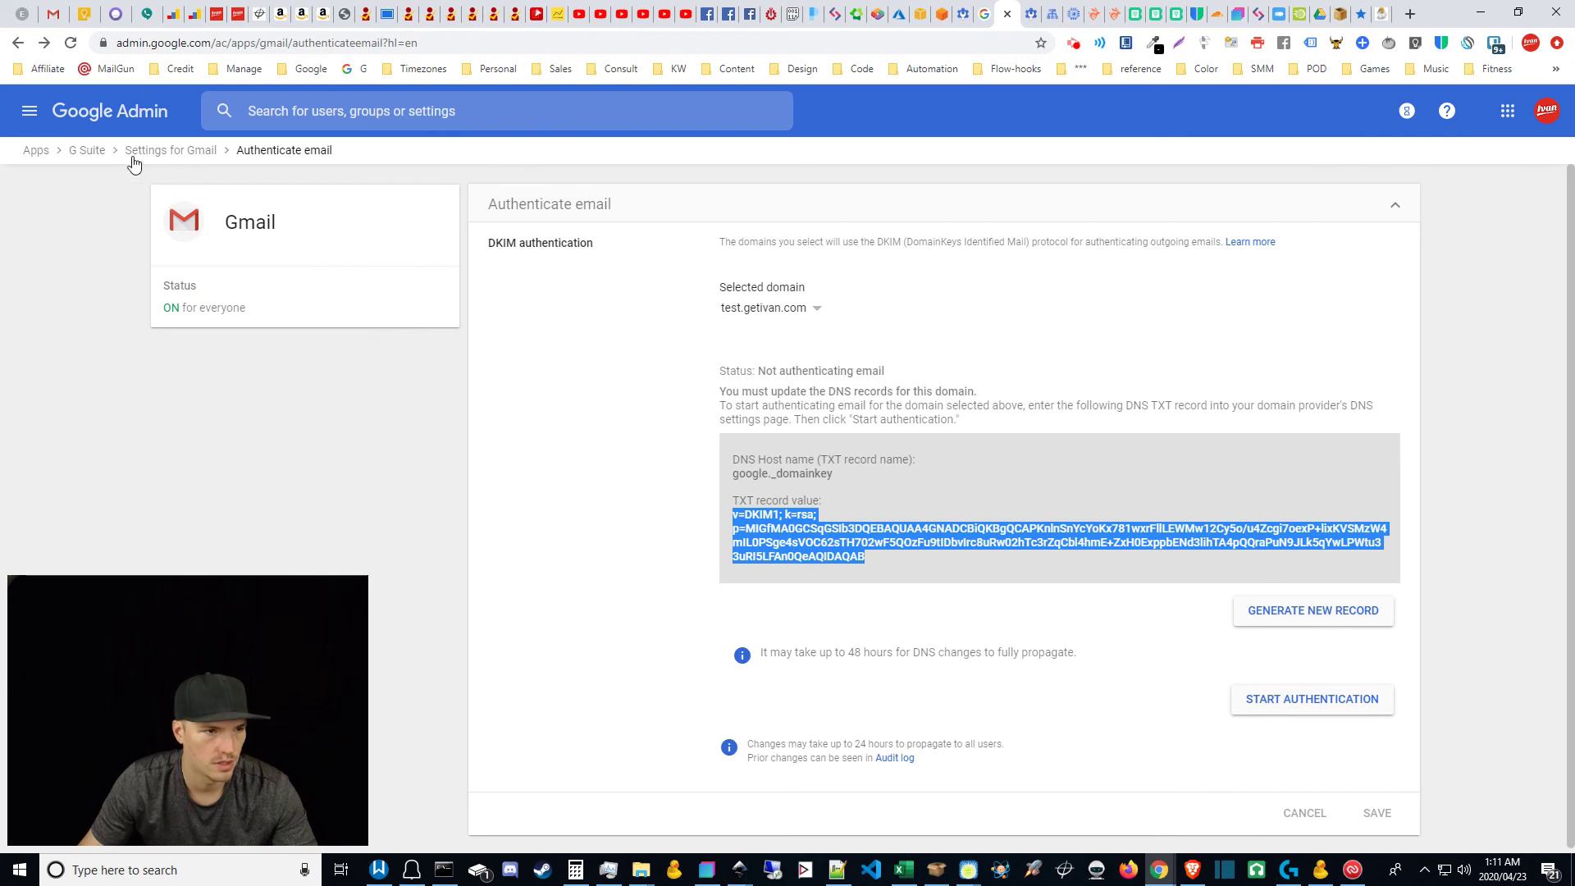
click(1032, 10)
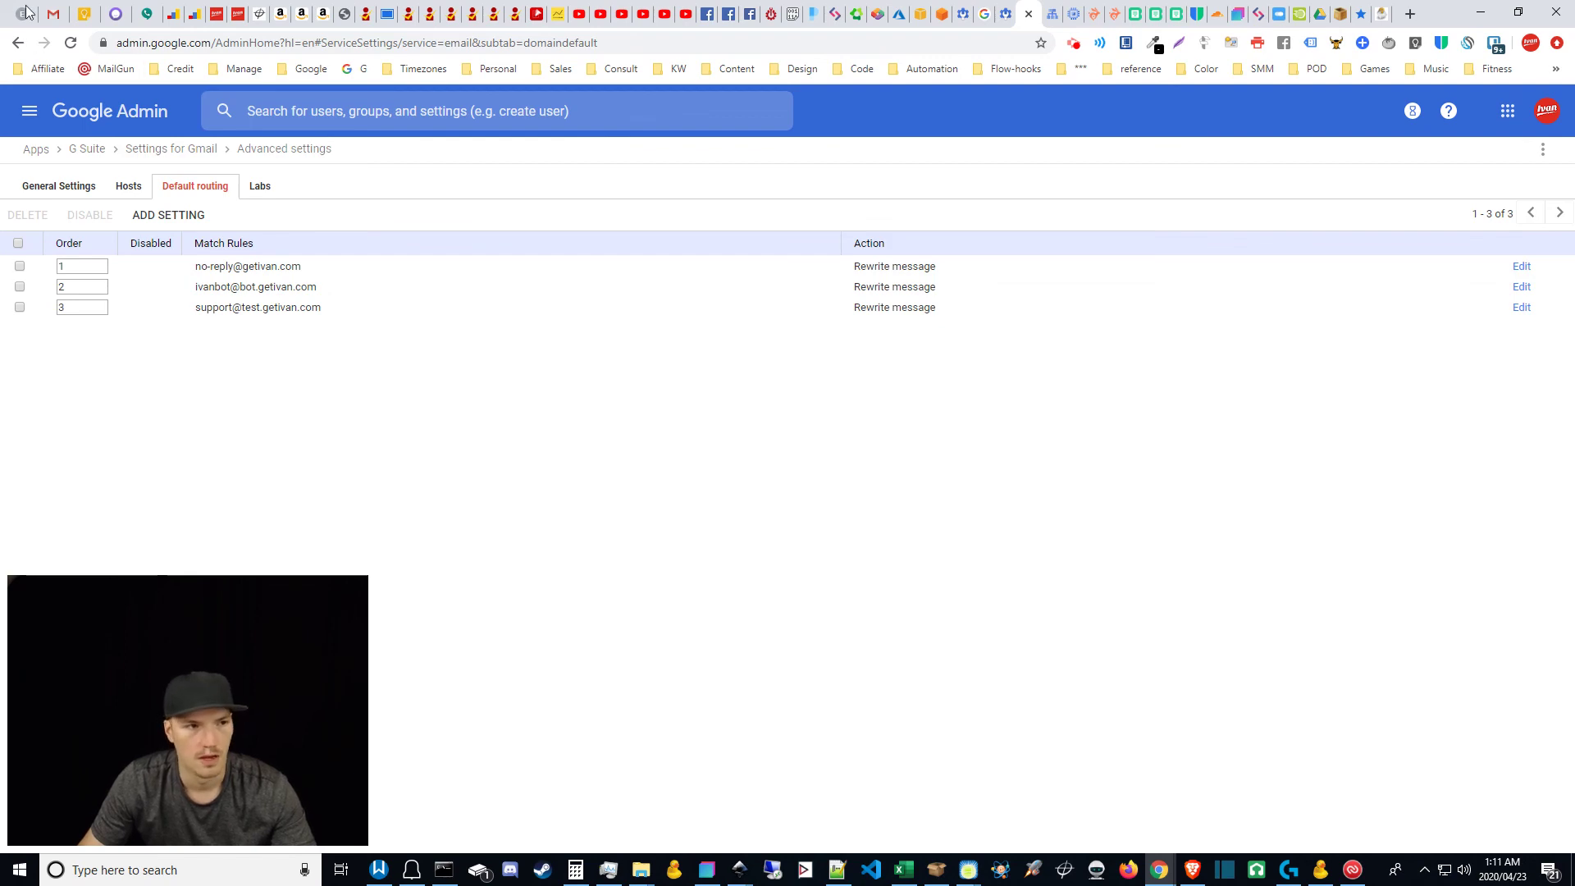
click(53, 13)
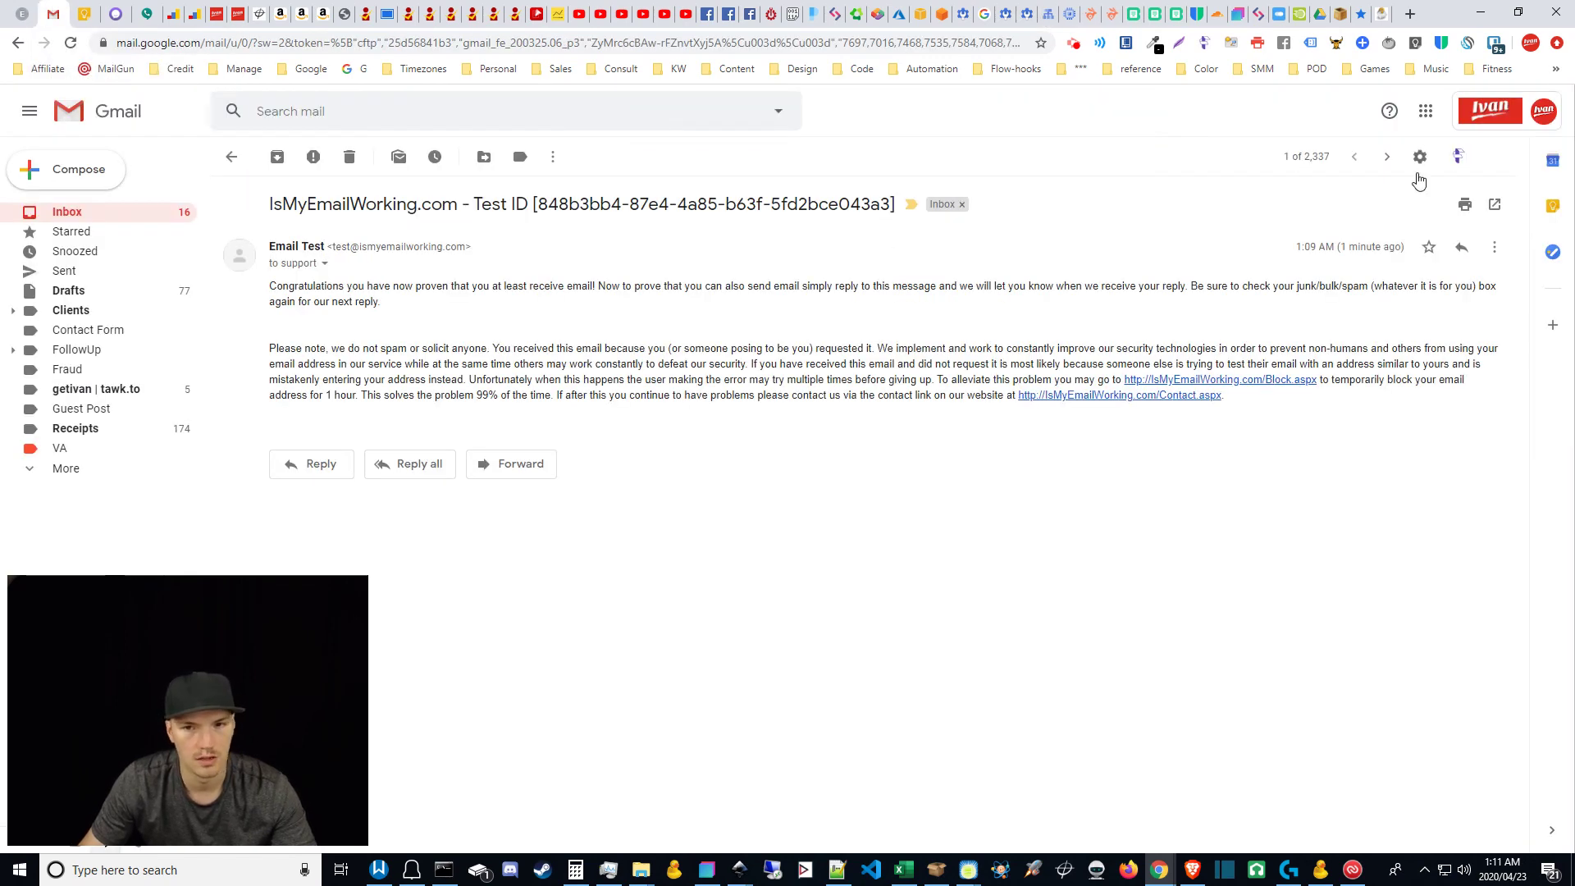